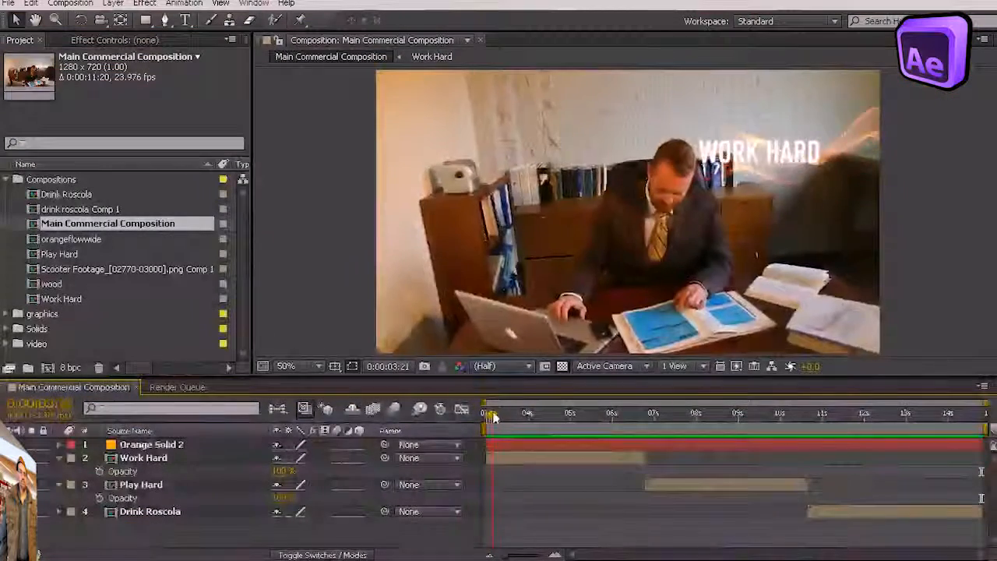
Step: Scrub through the Work Hard, Play Hard and Drink Roscola sections of the Main Commercial Composition
{"action": "left_click_drag", "start_coordinate": [493, 416], "coordinate": [685, 421]}
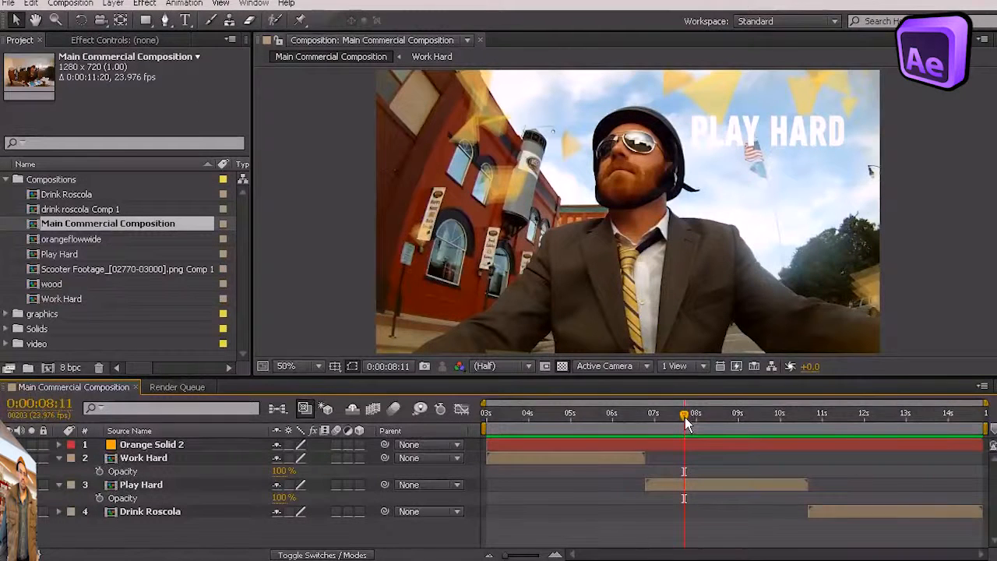
{"action": "left_click_drag", "start_coordinate": [686, 421], "coordinate": [563, 424]}
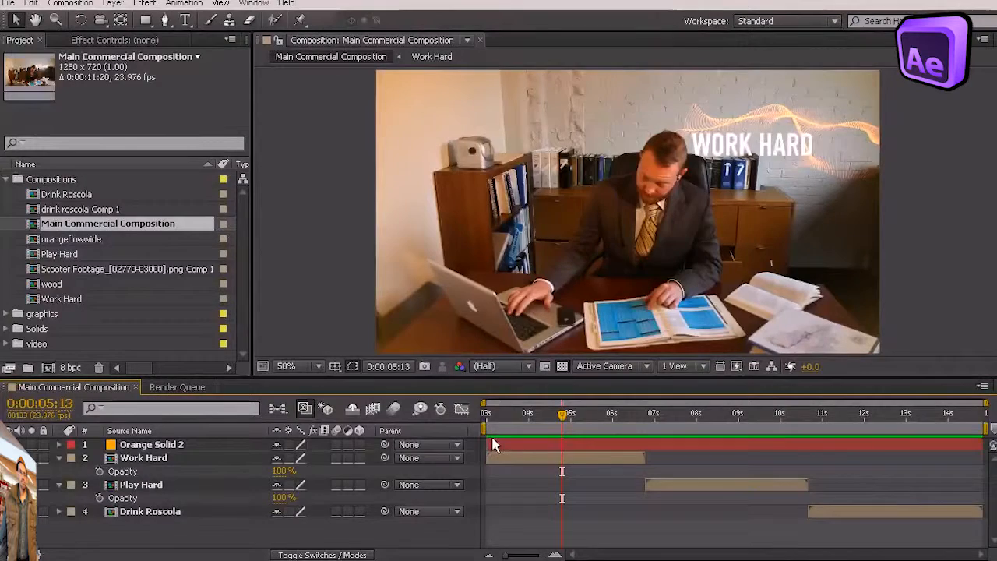
{"action": "left_click_drag", "start_coordinate": [503, 413], "coordinate": [856, 440]}
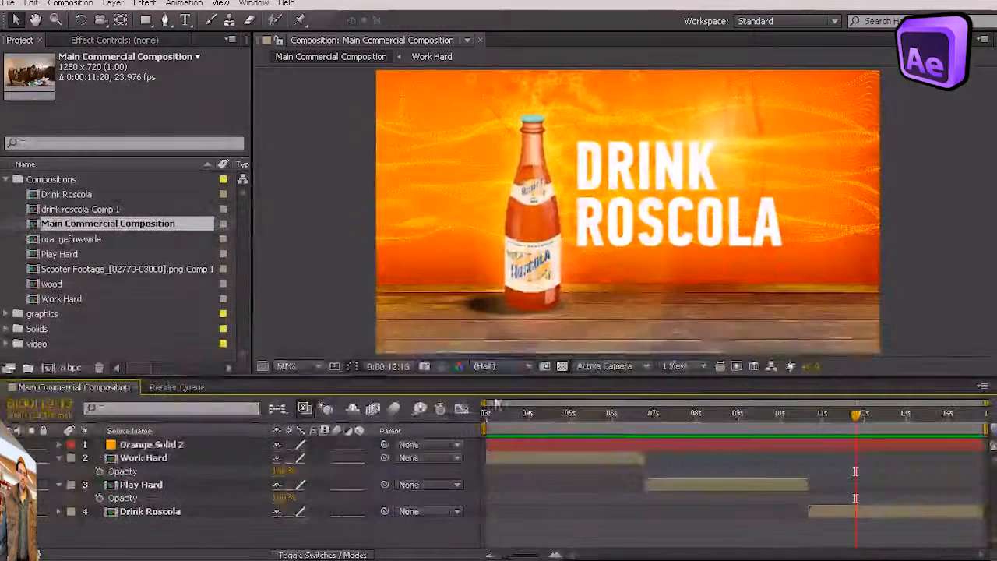
Step: Purge all memory and move the current time to 0:00:12:21 in the Drink Roscola section
{"action": "left_click", "coordinate": [31, 4]}
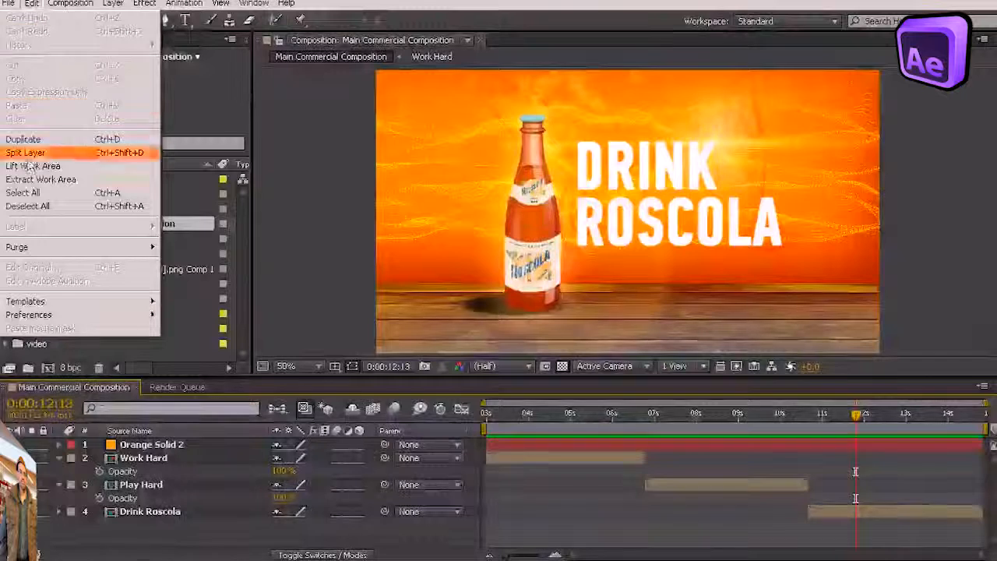
{"action": "mouse_move", "coordinate": [35, 246]}
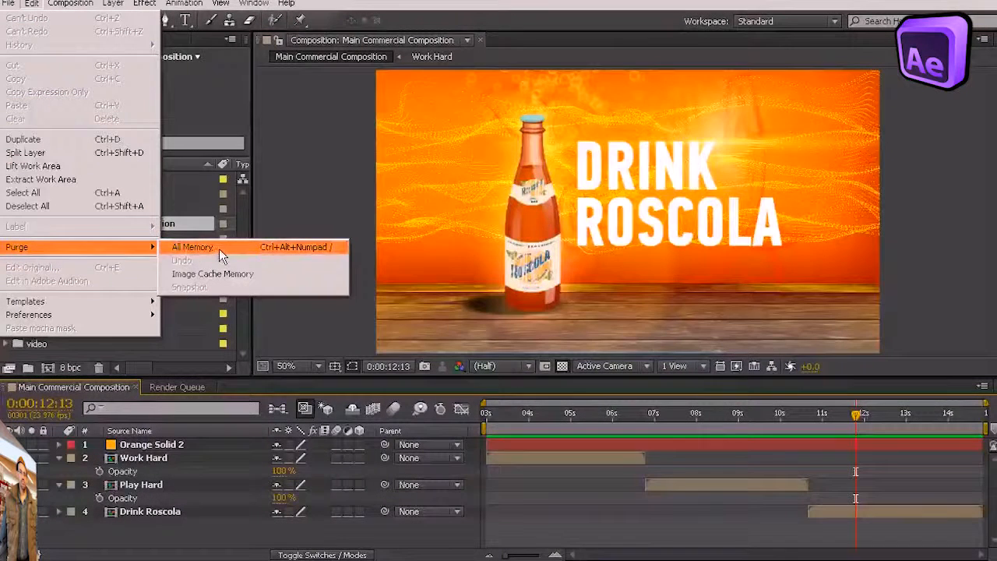
{"action": "left_click", "coordinate": [193, 247]}
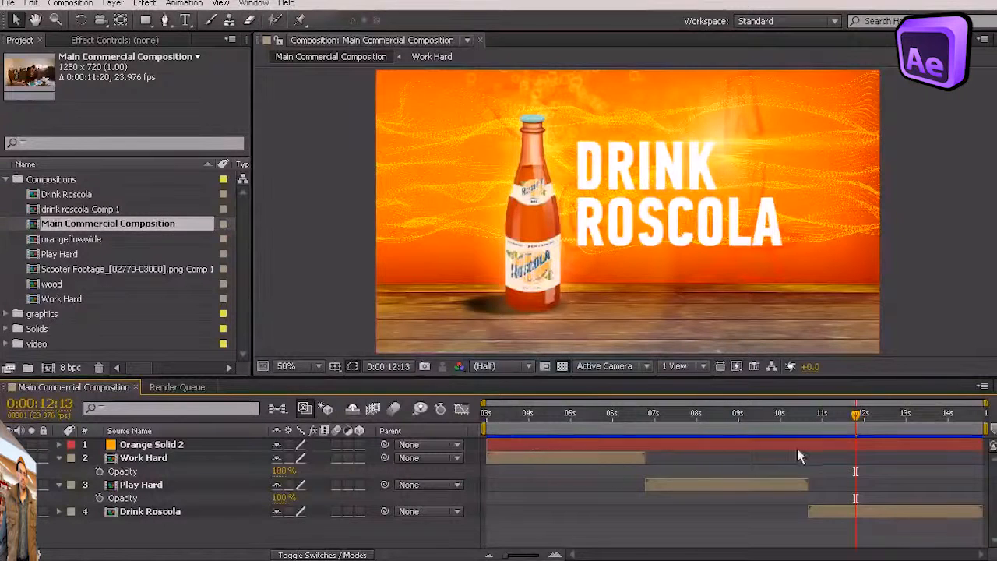
{"action": "left_click_drag", "start_coordinate": [857, 415], "coordinate": [874, 419]}
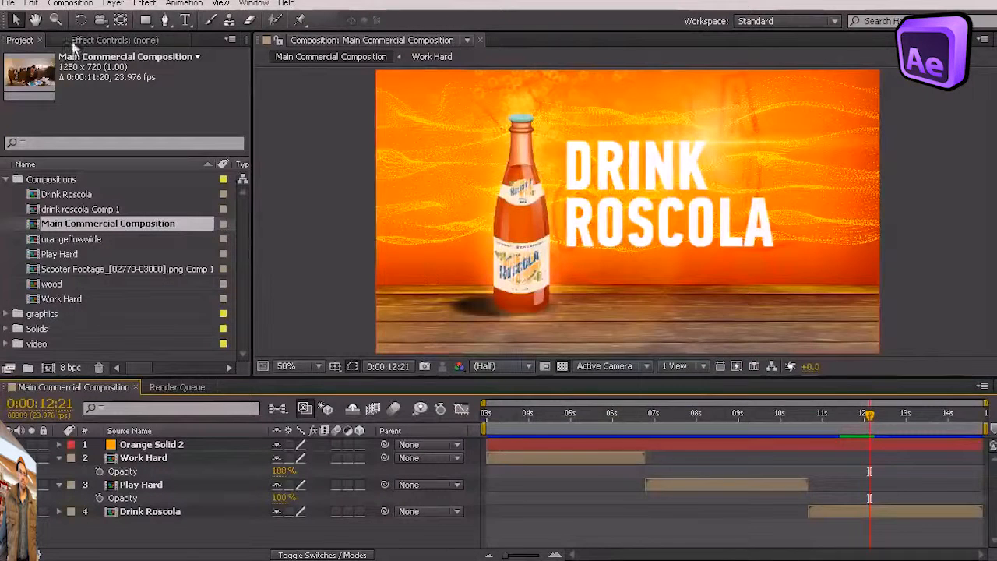
Step: Empty the disk cache in the Media & Disk Cache preferences, confirm the deletion and accept the preferences
{"action": "left_click", "coordinate": [32, 5]}
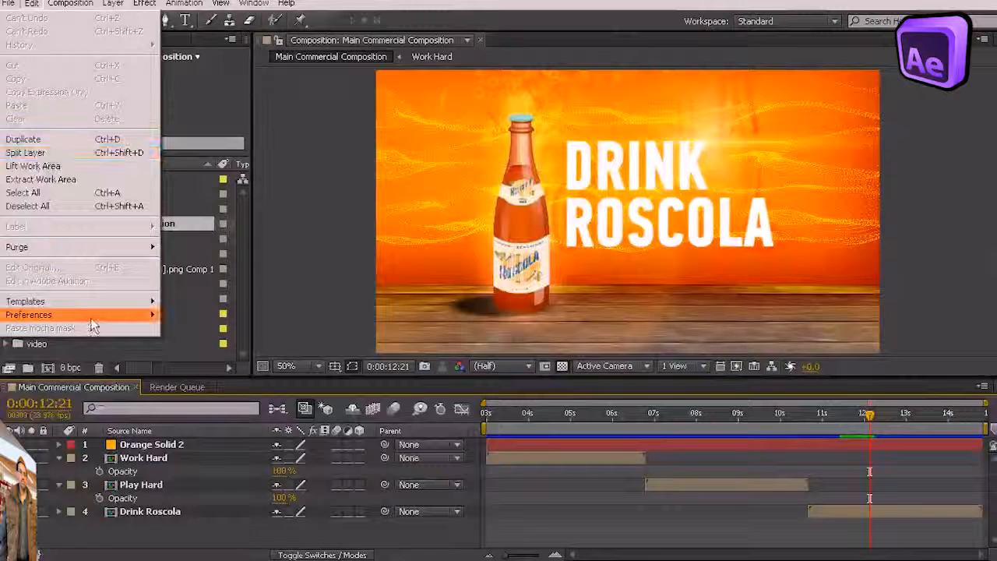
{"action": "mouse_move", "coordinate": [90, 314]}
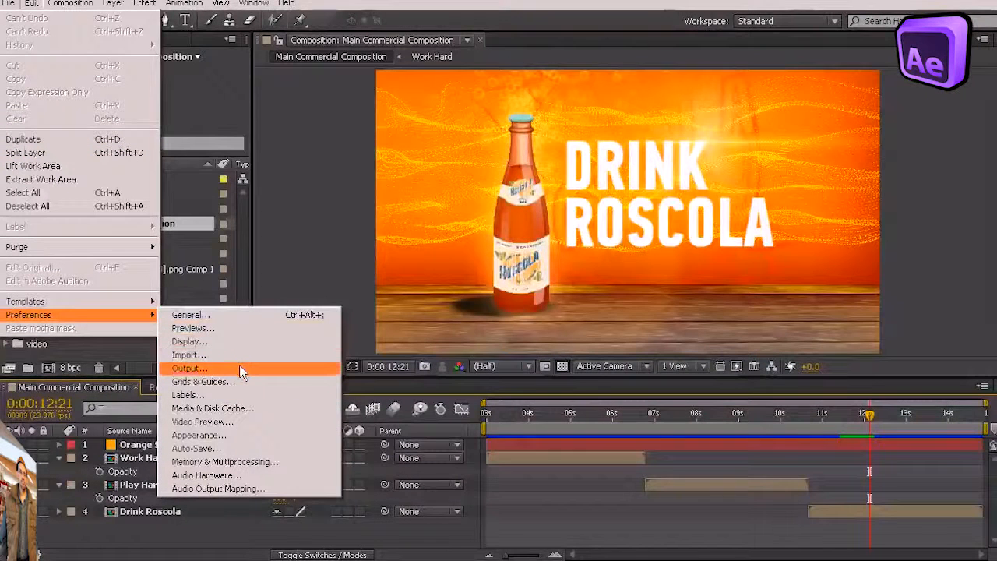
{"action": "left_click", "coordinate": [239, 406]}
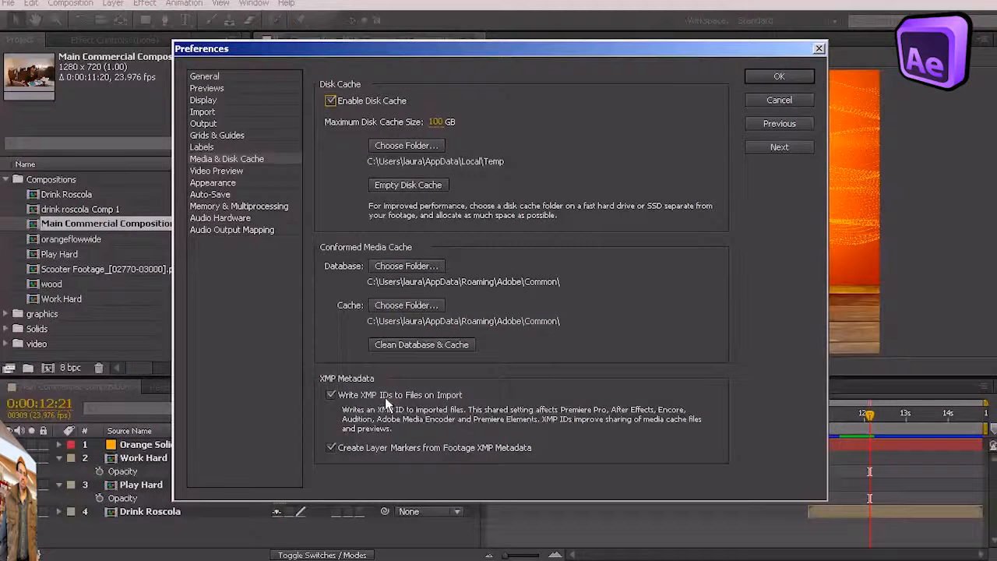
{"action": "left_click", "coordinate": [411, 187]}
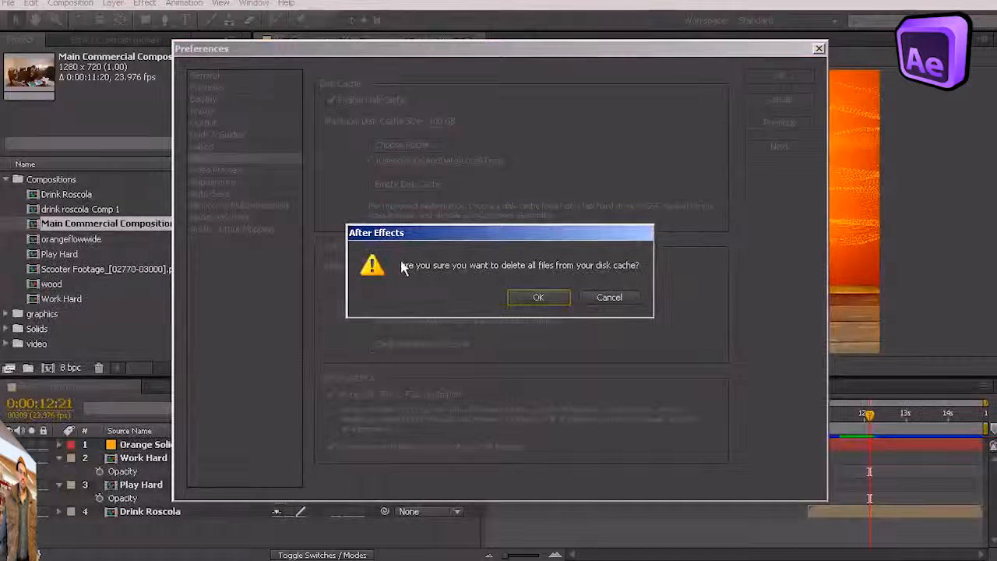
{"action": "left_click", "coordinate": [537, 297]}
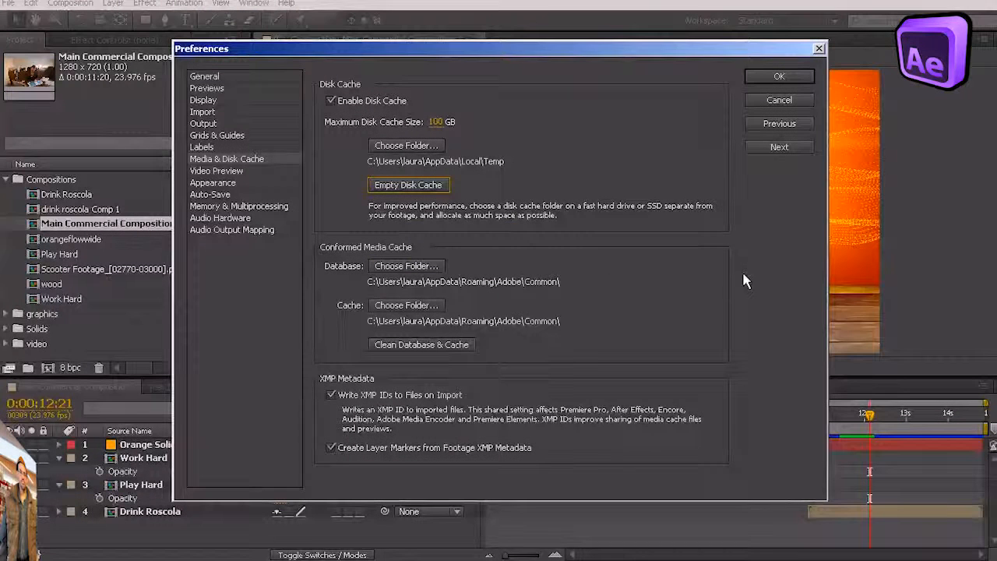
{"action": "left_click", "coordinate": [781, 75]}
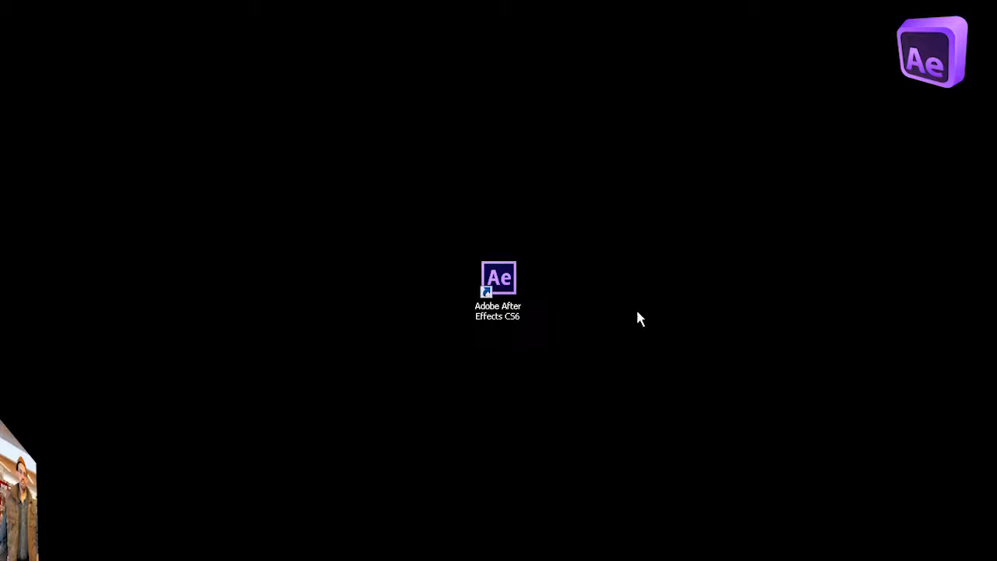
Step: Launch Adobe After Effects CS6 with a preferences reset and confirm deleting the preferences file
{"action": "double_click", "coordinate": [498, 279], "text": "ctrl+alt+shift"}
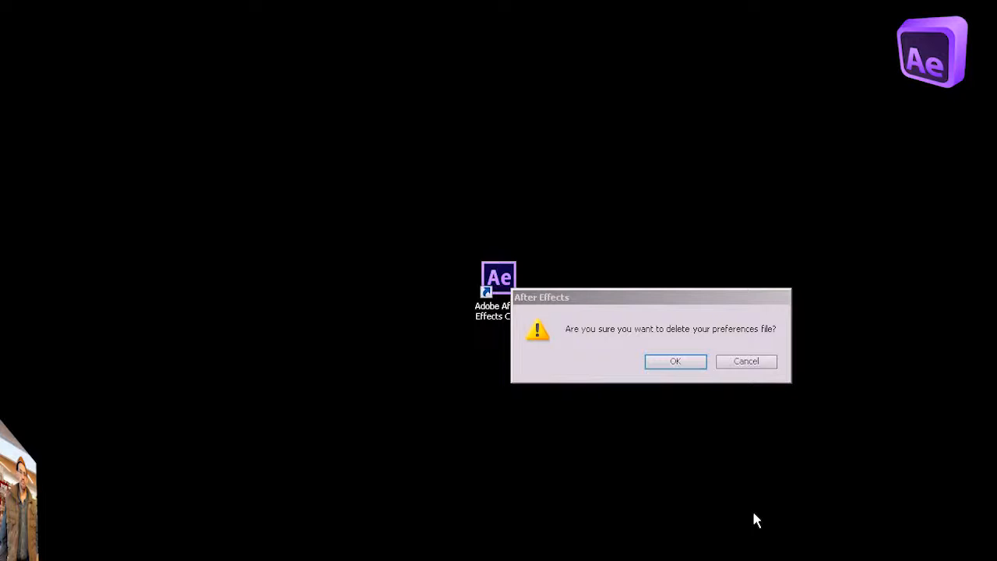
{"action": "left_click_drag", "start_coordinate": [659, 296], "coordinate": [670, 238]}
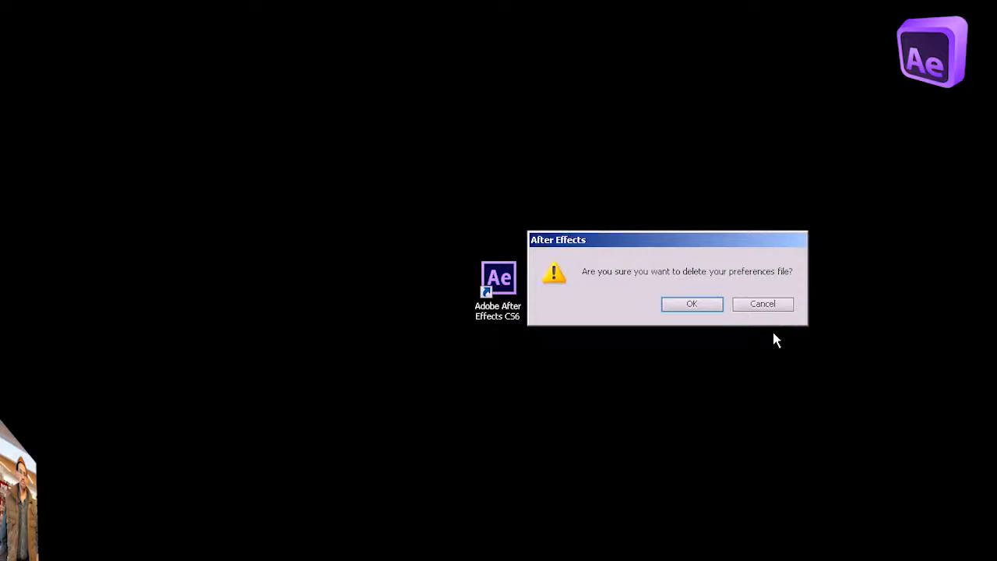
{"action": "left_click", "coordinate": [692, 304]}
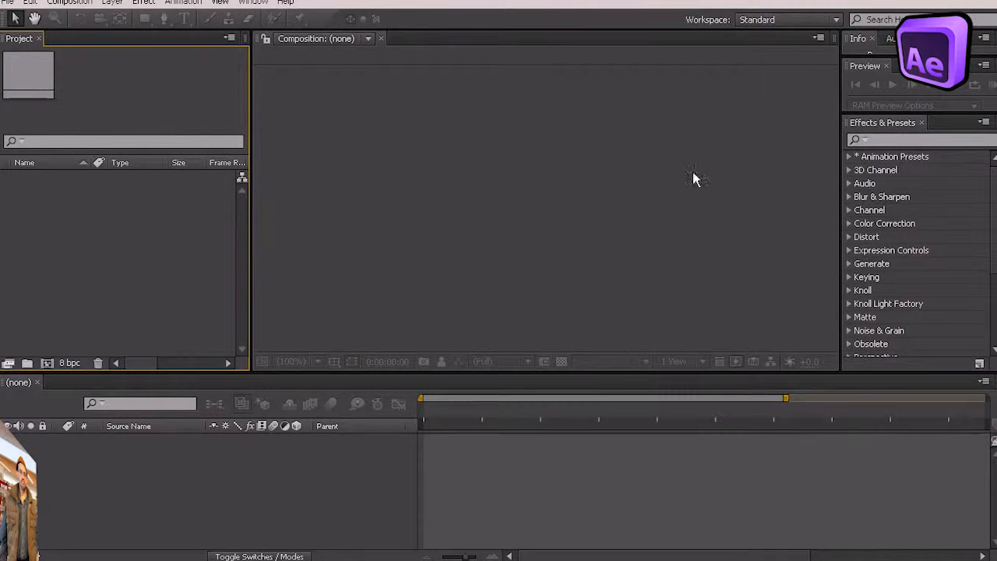
Step: Close the Effects & Presets, Preview, Info and Audio panels
{"action": "left_click", "coordinate": [922, 122]}
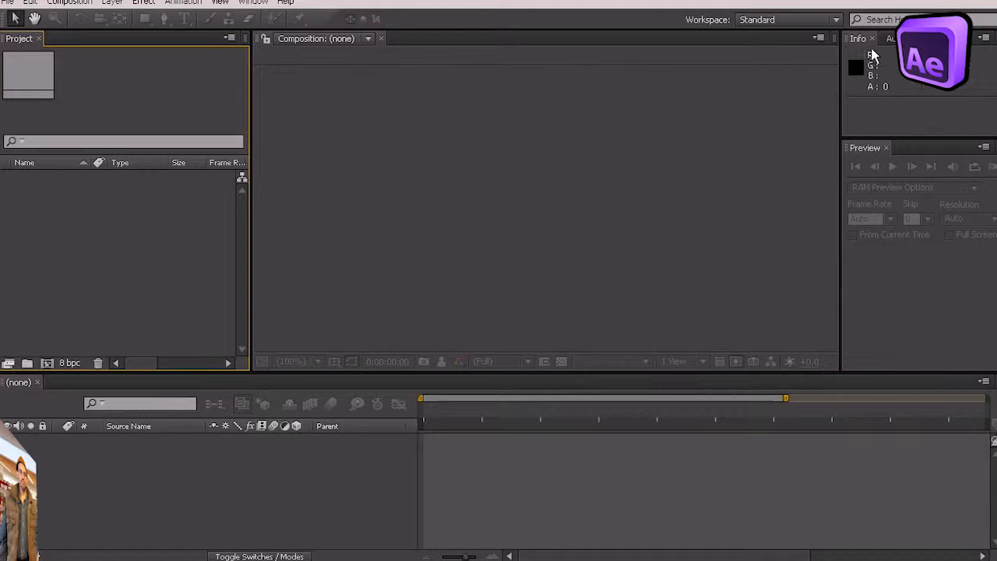
{"action": "left_click", "coordinate": [886, 147]}
{"action": "left_click", "coordinate": [874, 38]}
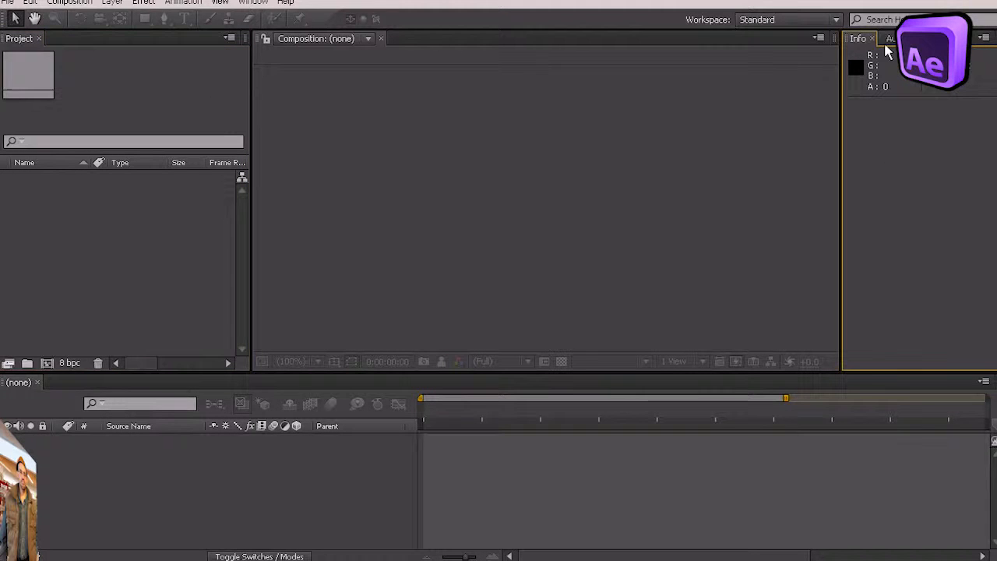
{"action": "left_click", "coordinate": [871, 39]}
{"action": "left_click", "coordinate": [885, 39]}
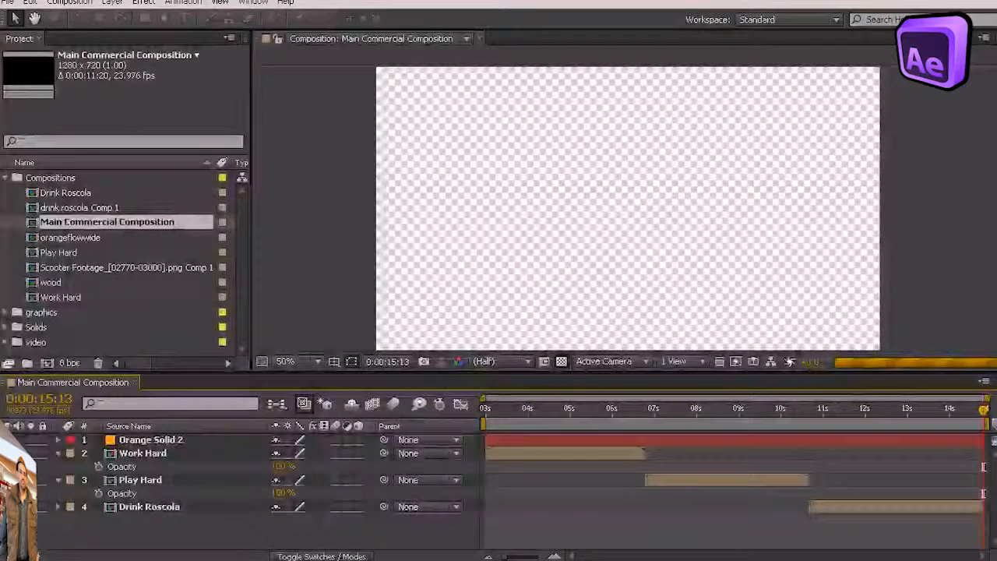
Step: Check frames in the Work Hard, Play Hard and Drink Roscola sections, ending at 0:00:12:21, and adjust the timeline area's height
{"action": "left_click", "coordinate": [556, 410]}
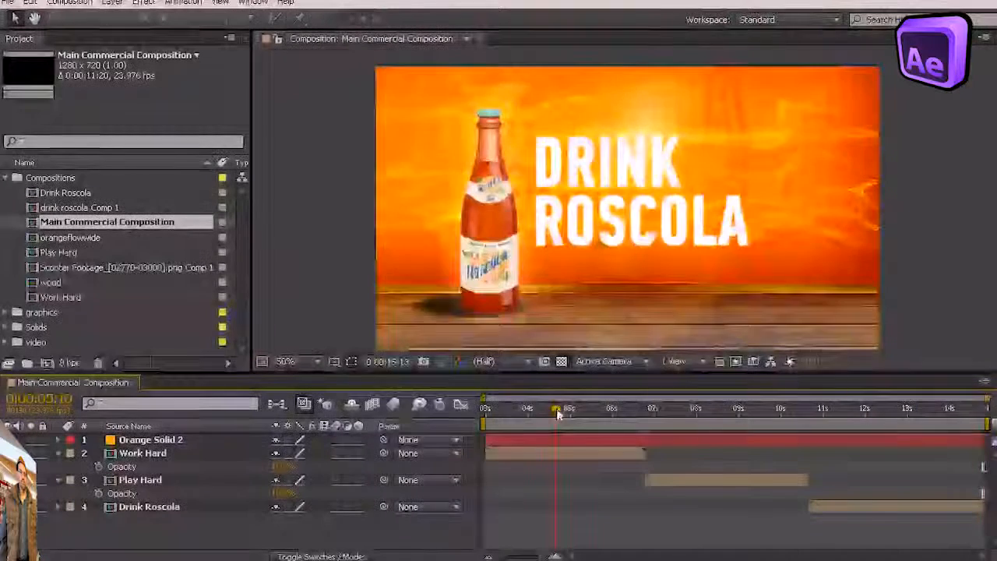
{"action": "left_click", "coordinate": [721, 410]}
{"action": "left_click", "coordinate": [870, 408]}
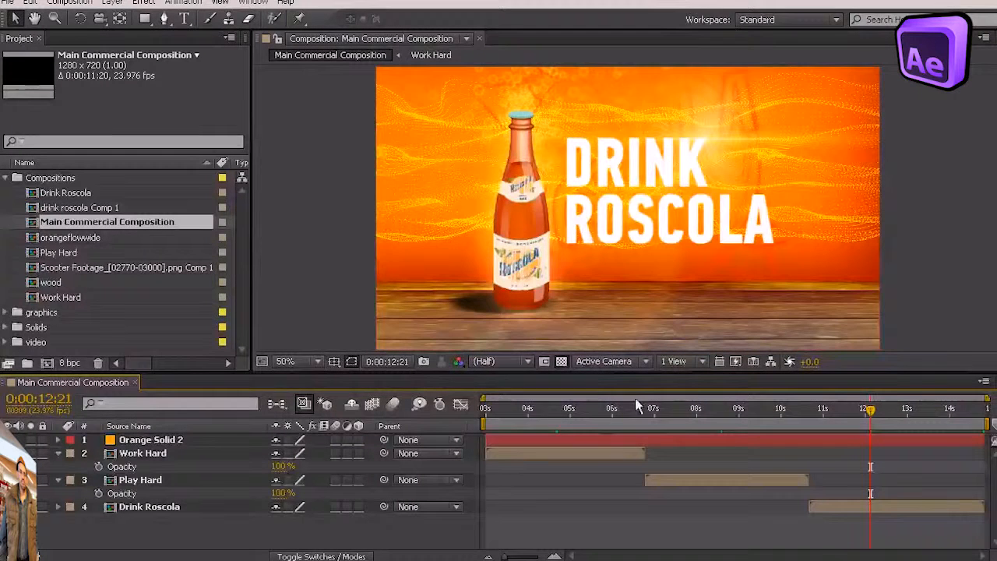
{"action": "left_click_drag", "start_coordinate": [631, 375], "coordinate": [635, 393]}
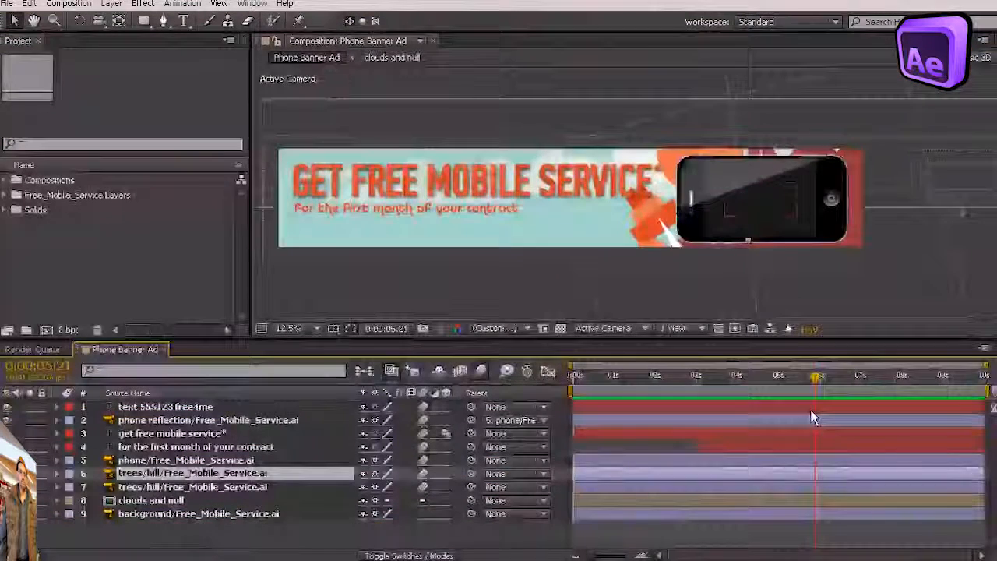
Step: Run and stop a RAM preview of the Phone Banner Ad composition, and review the presets in its composition settings
{"action": "key", "text": "KP_0"}
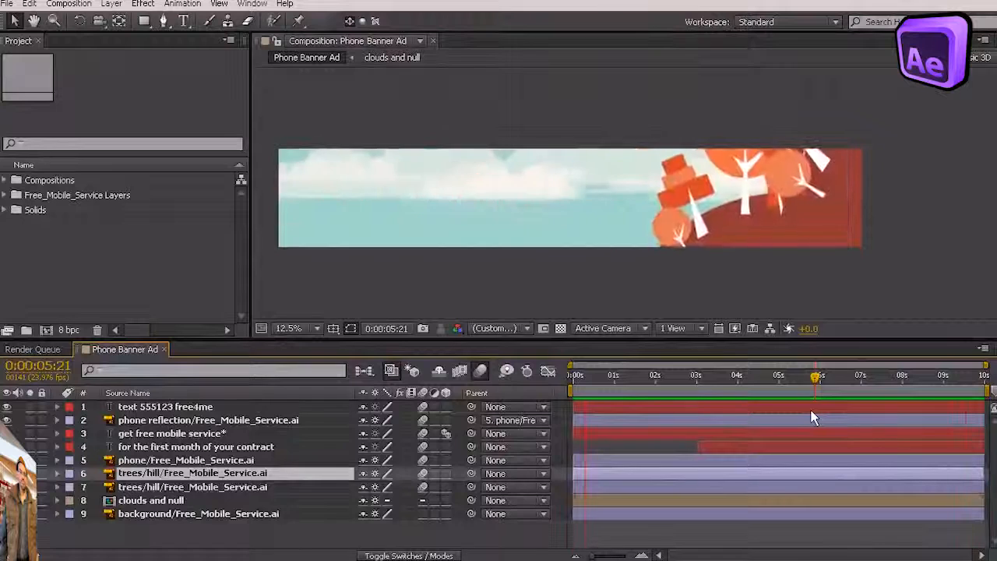
{"action": "key", "text": "space"}
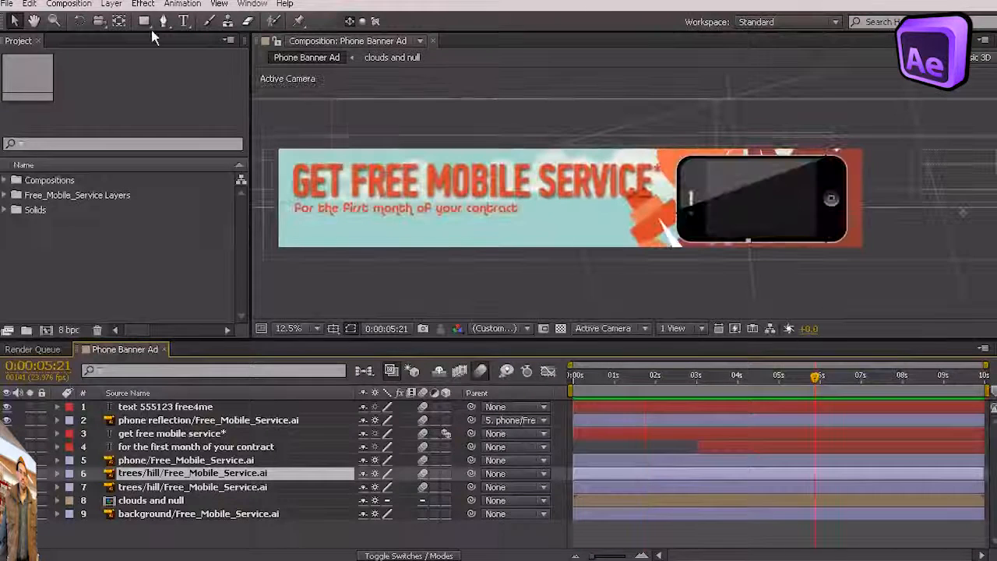
{"action": "left_click", "coordinate": [66, 6]}
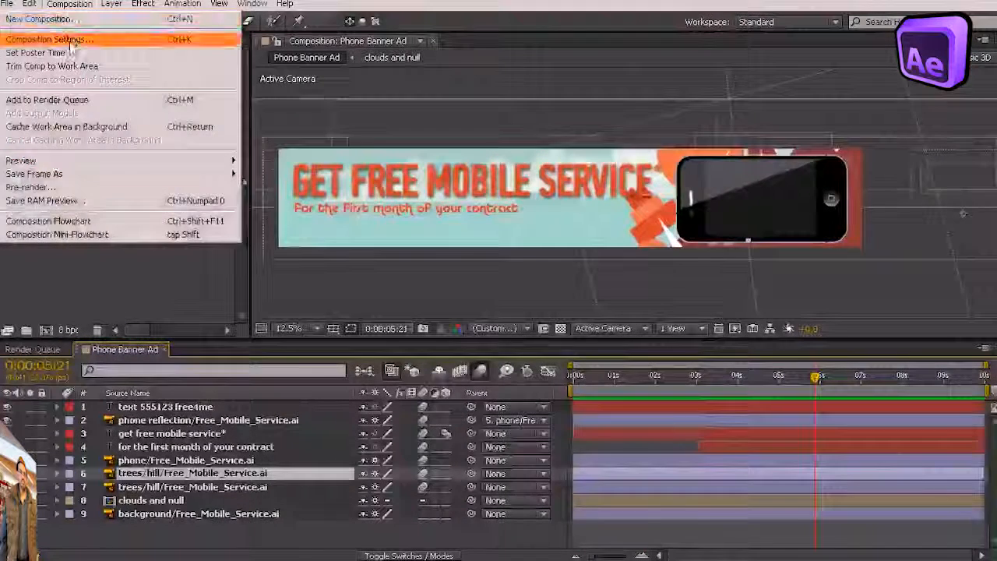
{"action": "left_click", "coordinate": [67, 38]}
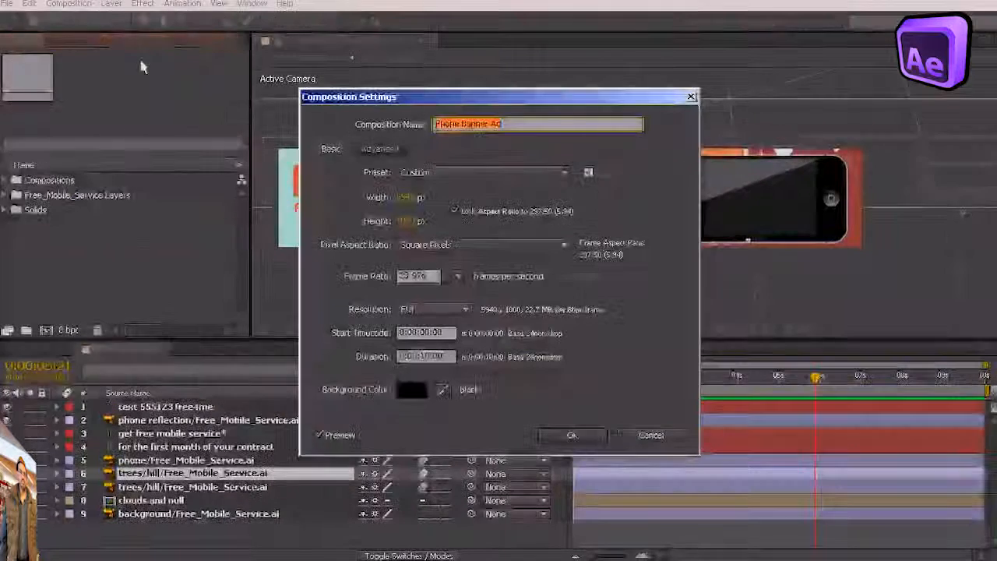
{"action": "left_click", "coordinate": [472, 172]}
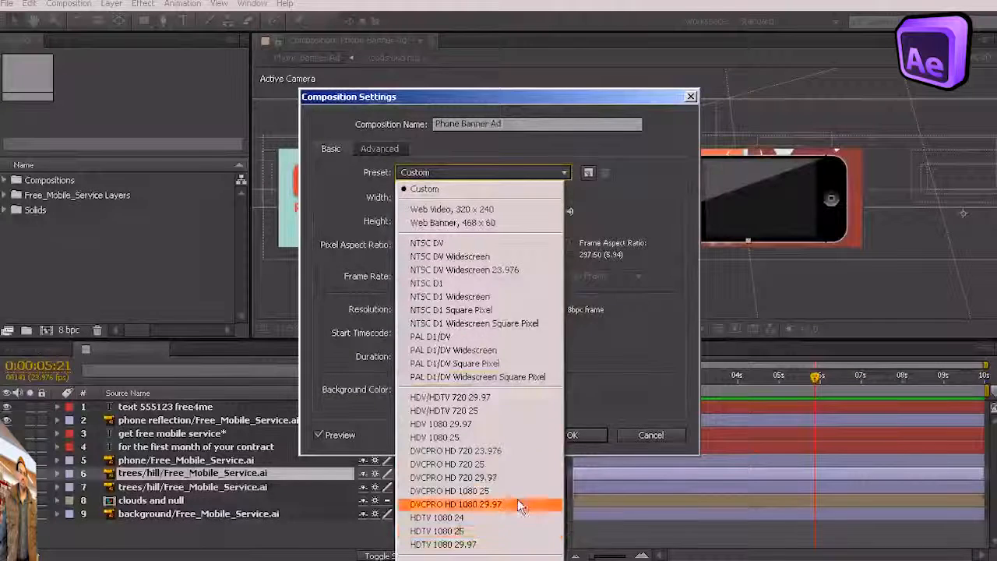
{"action": "left_click", "coordinate": [605, 373]}
{"action": "left_click", "coordinate": [581, 436]}
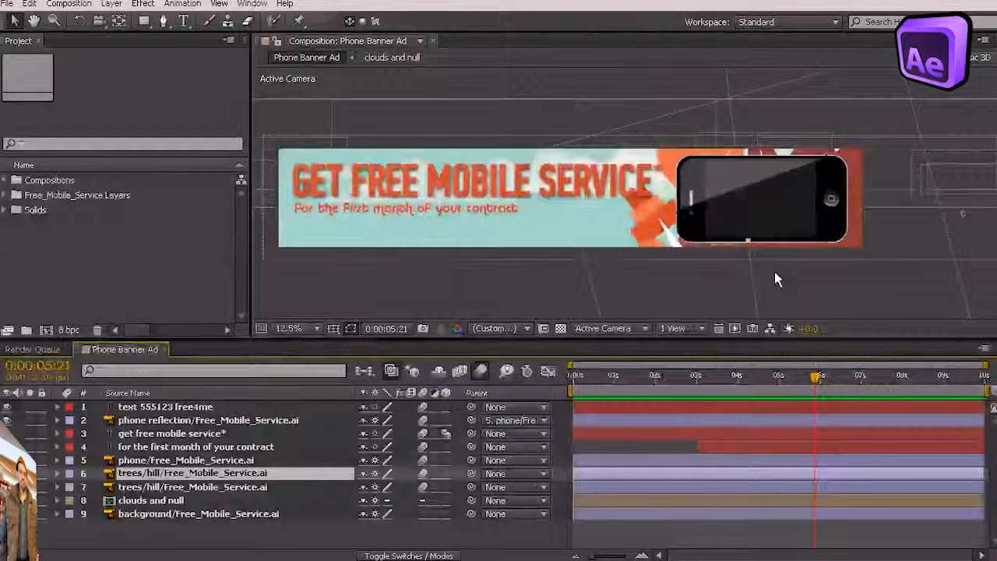
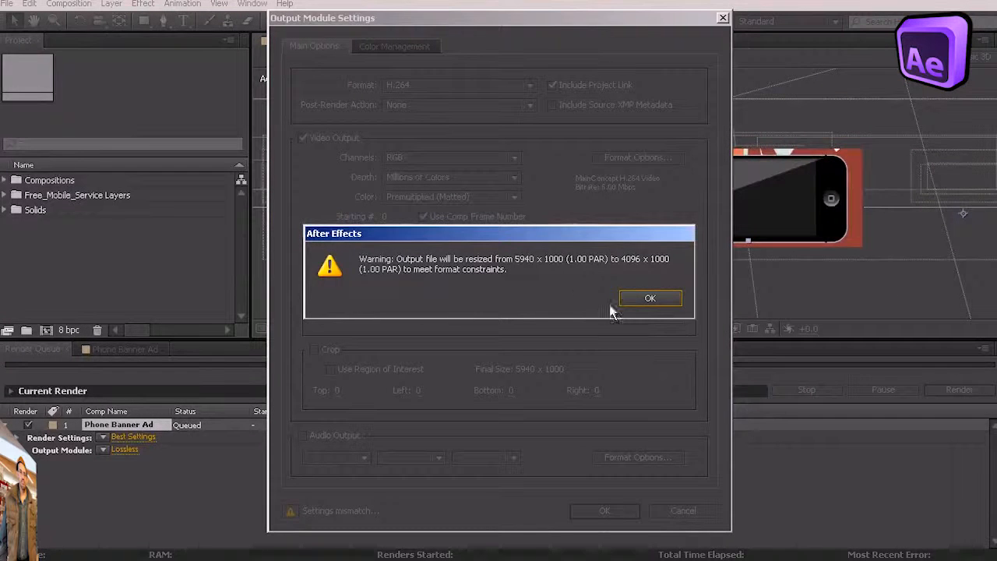
Step: Dismiss the resize warning and set the Phone Banner Ad output module format to PNG Sequence
{"action": "left_click", "coordinate": [663, 300]}
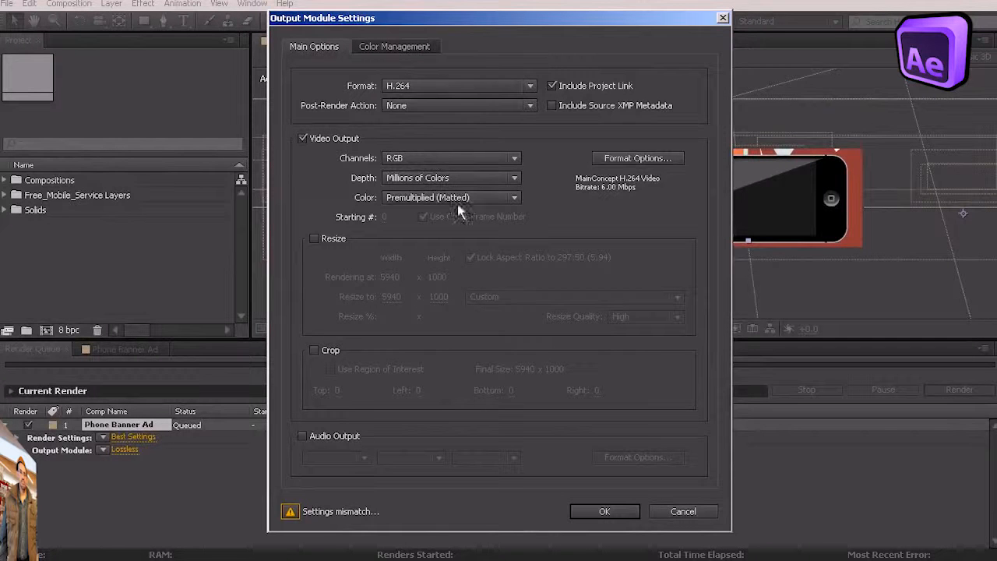
{"action": "left_click", "coordinate": [457, 83]}
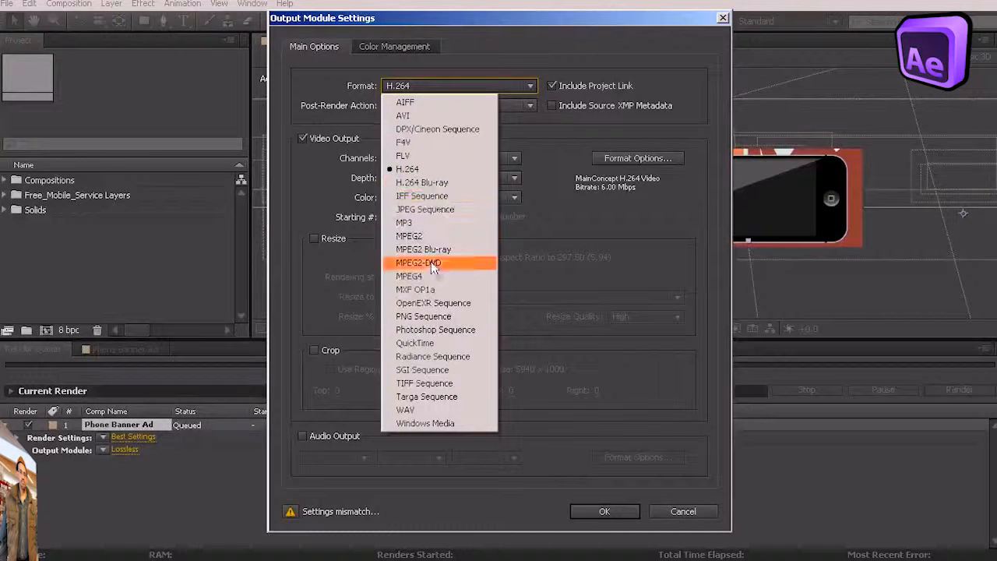
{"action": "left_click", "coordinate": [435, 317]}
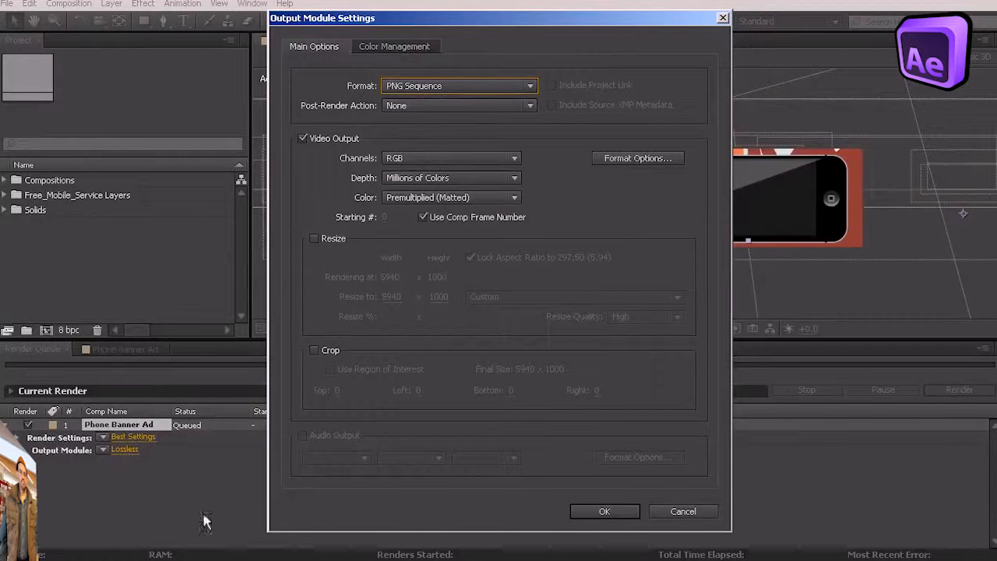
{"action": "left_click", "coordinate": [598, 514]}
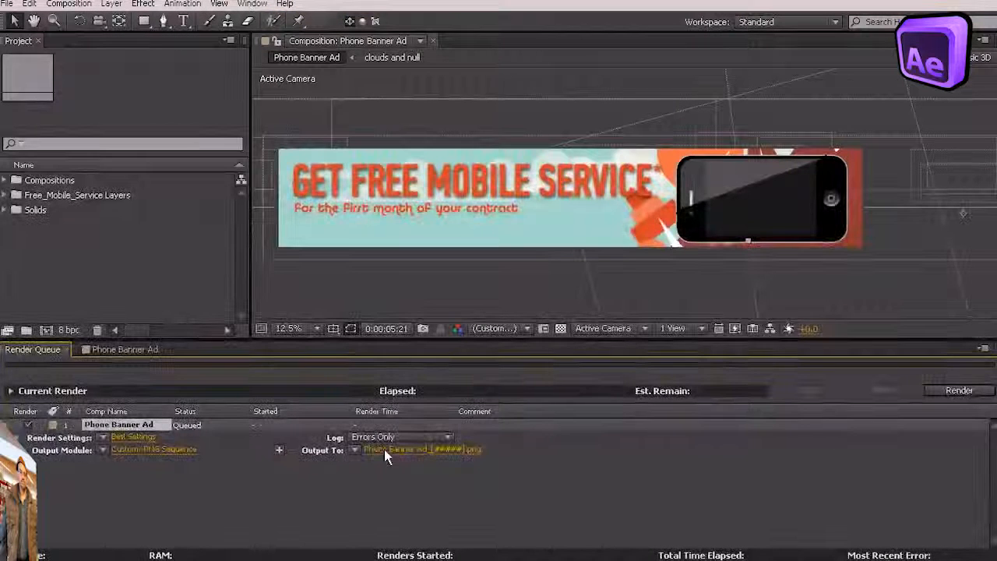
Step: Open the output destination of the Phone Banner Ad render and create a new folder inside Reference Files
{"action": "left_click", "coordinate": [496, 448]}
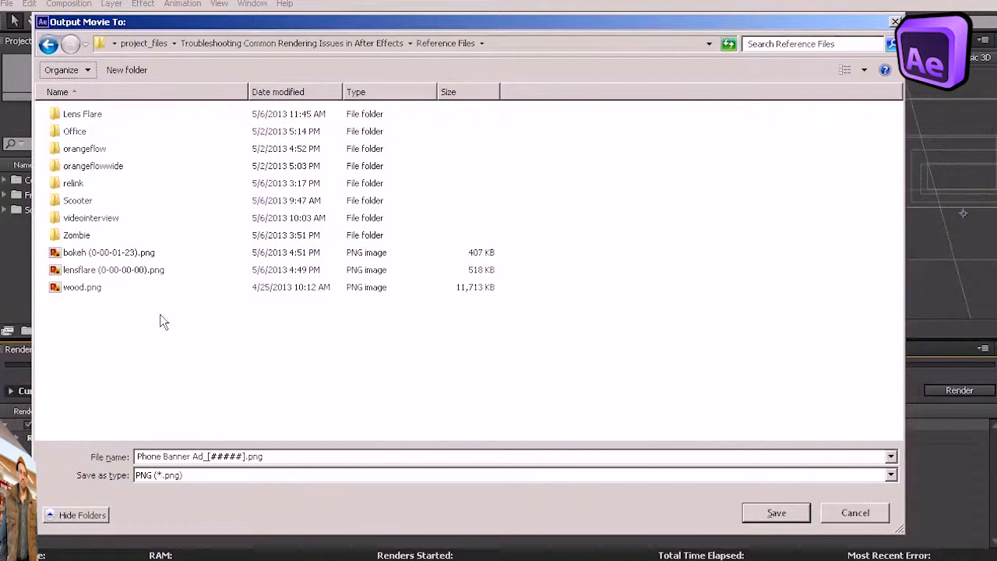
{"action": "right_click", "coordinate": [127, 322]}
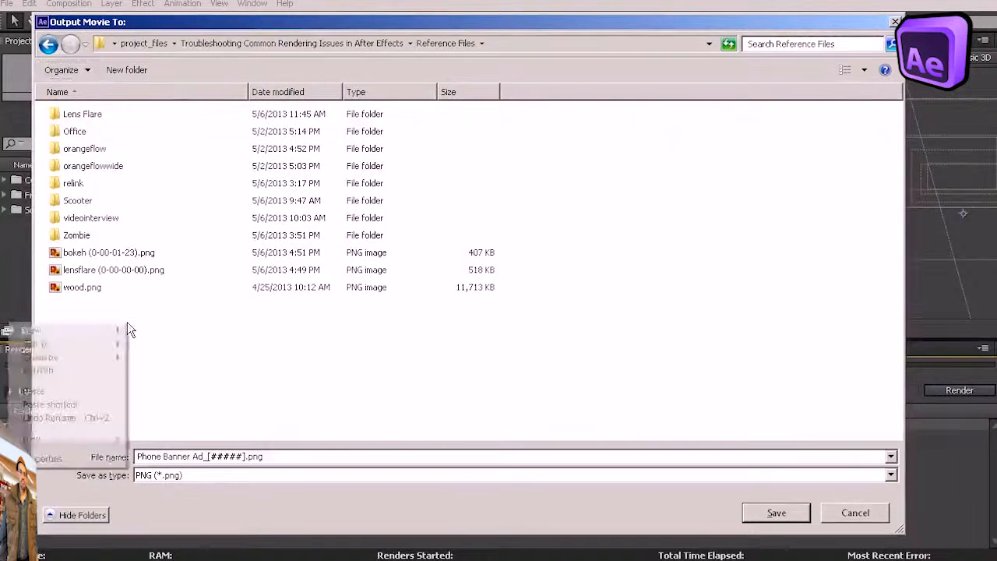
{"action": "mouse_move", "coordinate": [63, 440]}
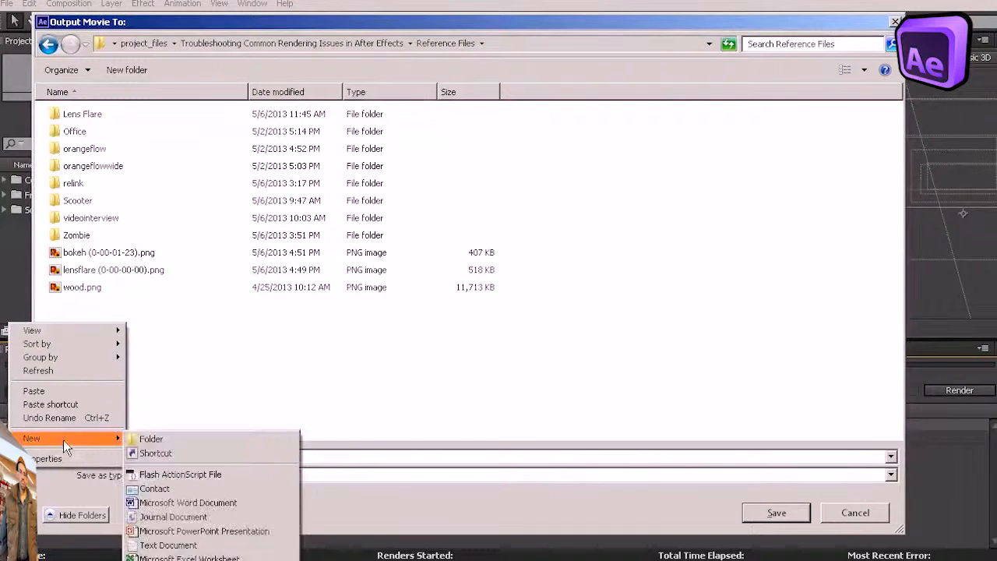
{"action": "left_click", "coordinate": [152, 438]}
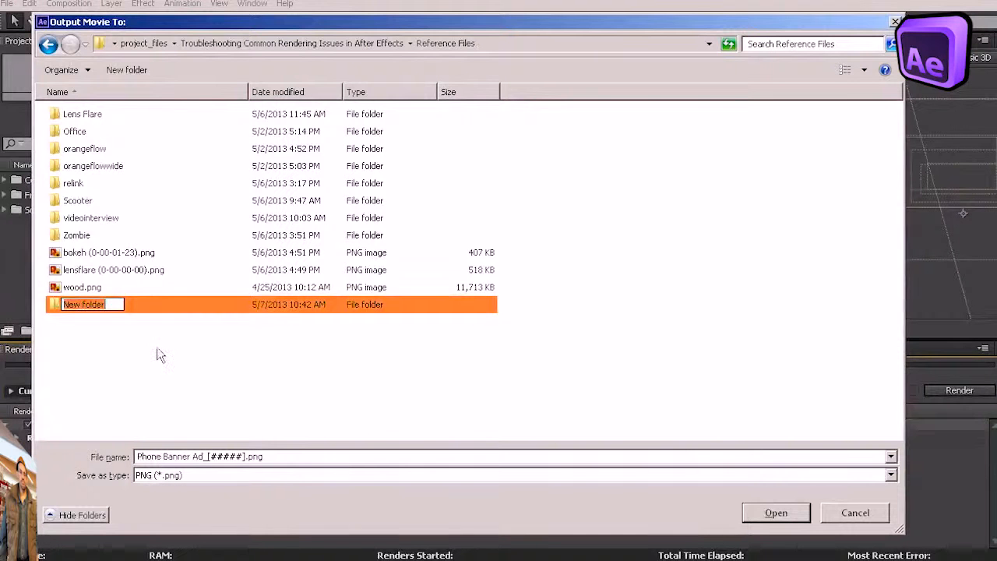
{"action": "left_click", "coordinate": [190, 379]}
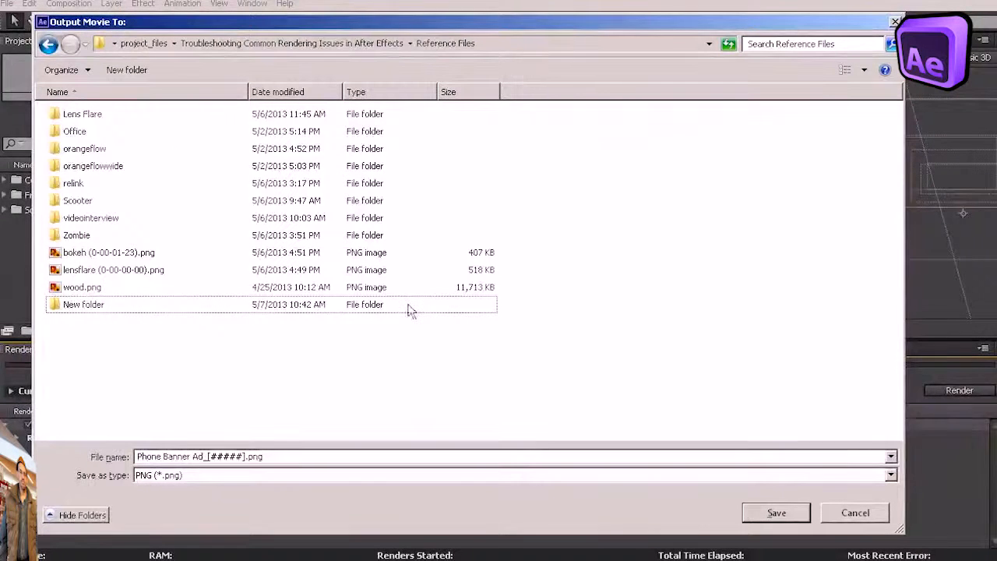
Step: Rename the new folder in Reference Files as phone_ad_png
{"action": "left_click", "coordinate": [82, 304]}
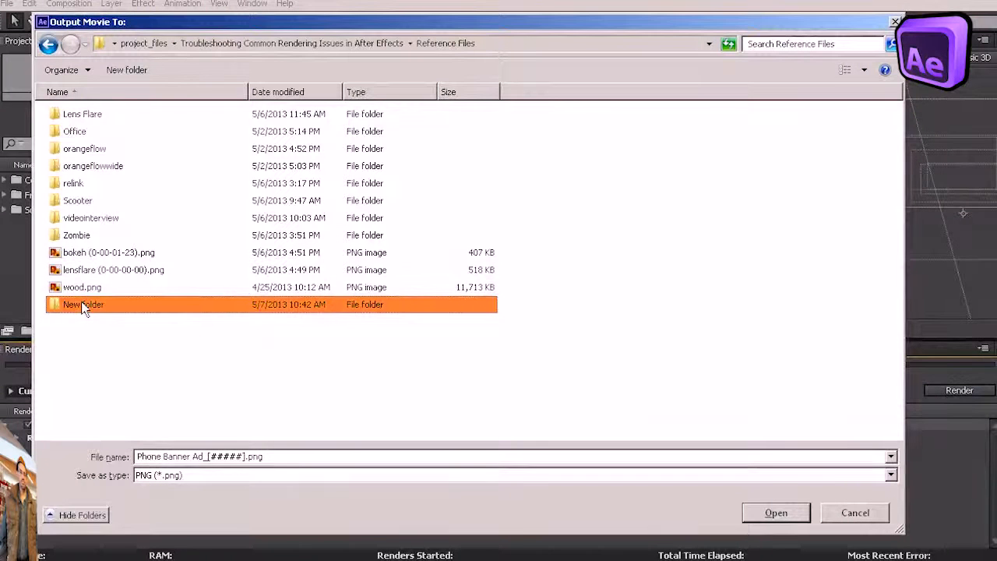
{"action": "left_click", "coordinate": [82, 303]}
{"action": "left_click_drag", "start_coordinate": [113, 304], "coordinate": [55, 303]}
{"action": "type", "text": "phonead"}
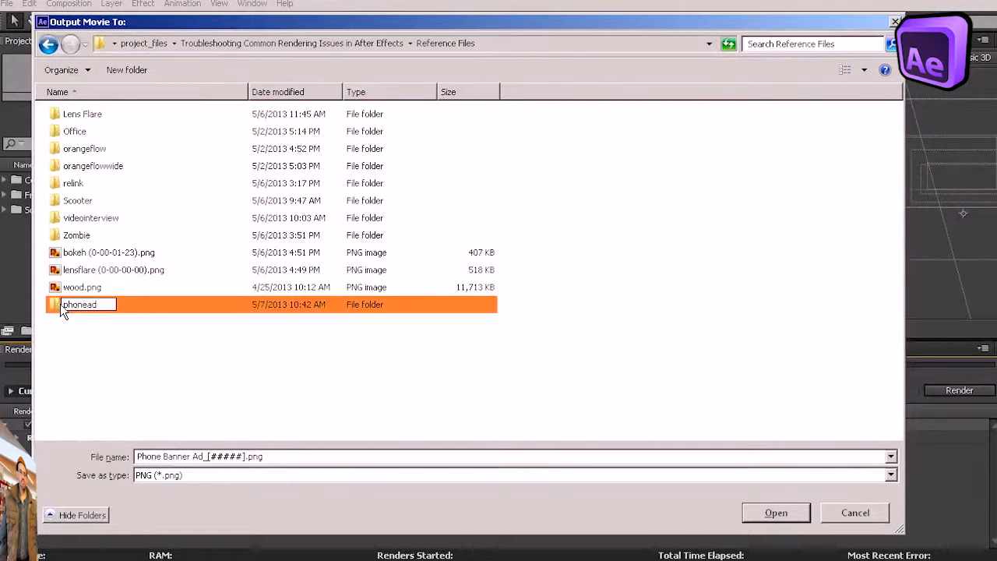
{"action": "type", "text": "png"}
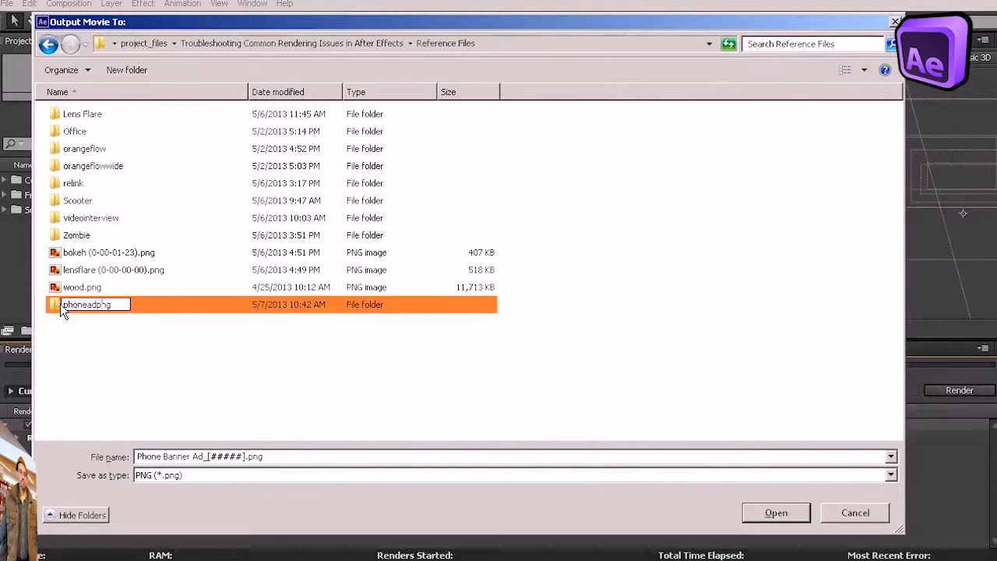
{"action": "key", "text": "Left"}
{"action": "key", "text": "Left"}
{"action": "key", "text": "Left"}
{"action": "type", "text": "_ad"}
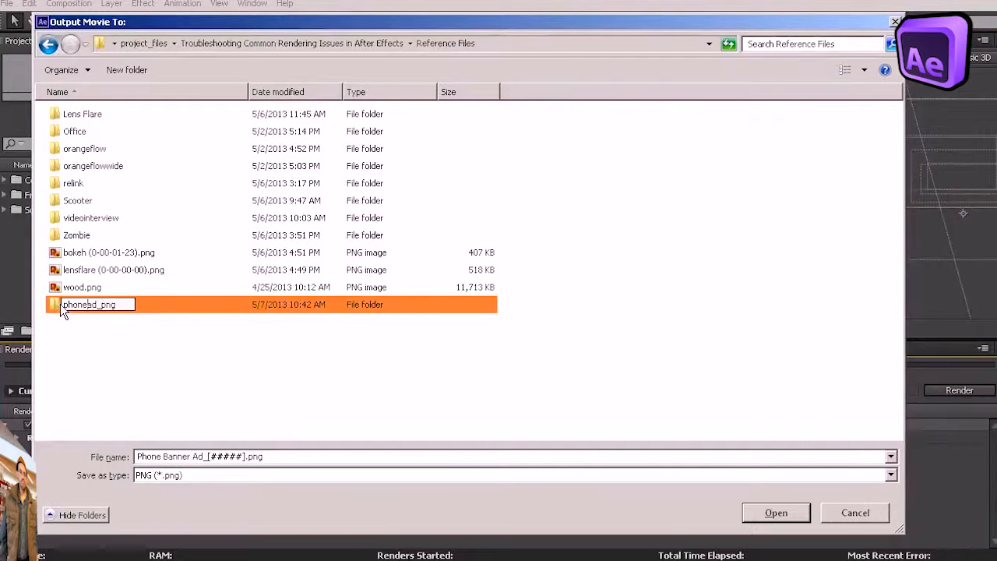
{"action": "type", "text": "_"}
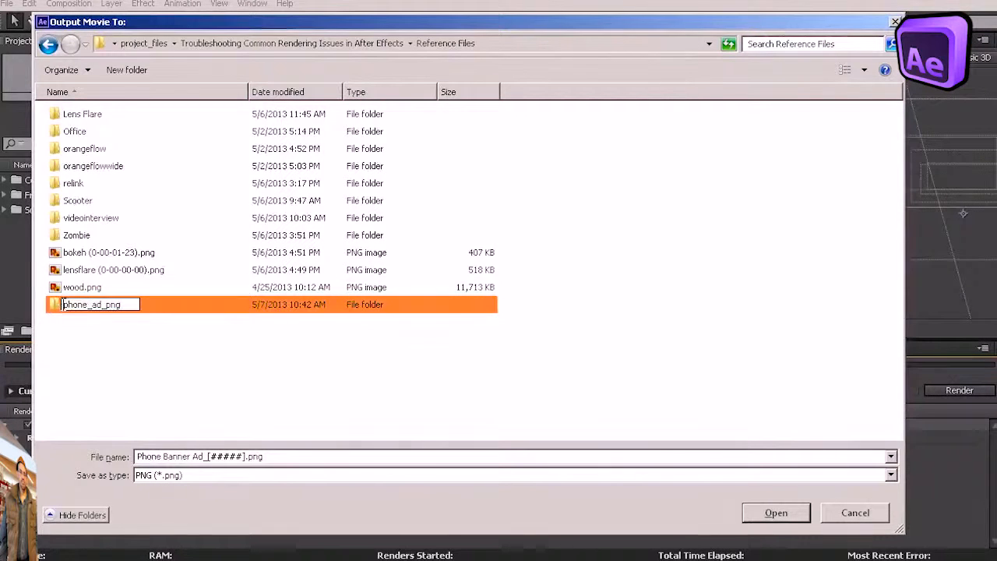
{"action": "left_click", "coordinate": [108, 319]}
Step: Save the PNG sequence output into the phone_ad_png folder and start rendering the Phone Banner Ad
{"action": "double_click", "coordinate": [93, 305]}
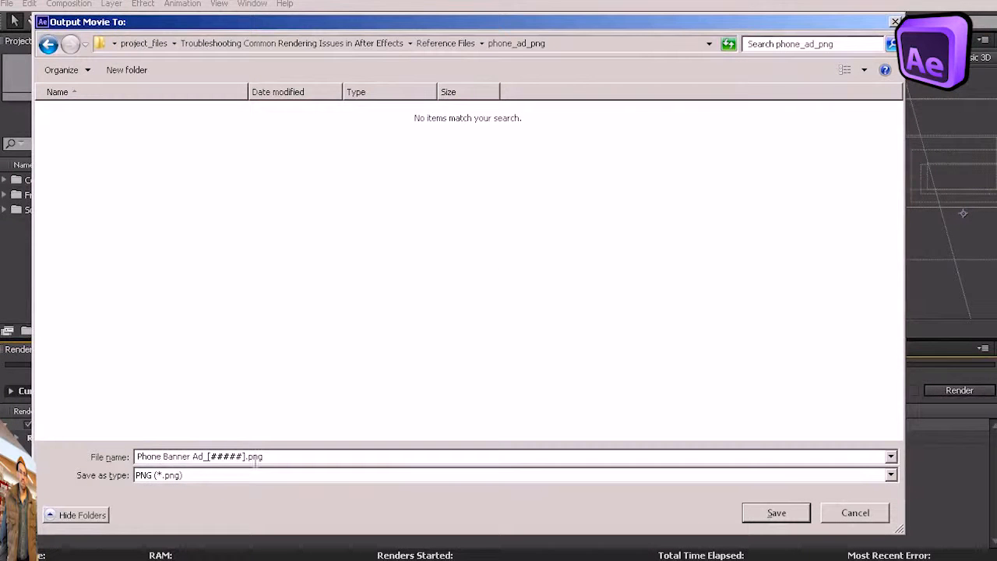
{"action": "left_click", "coordinate": [794, 516]}
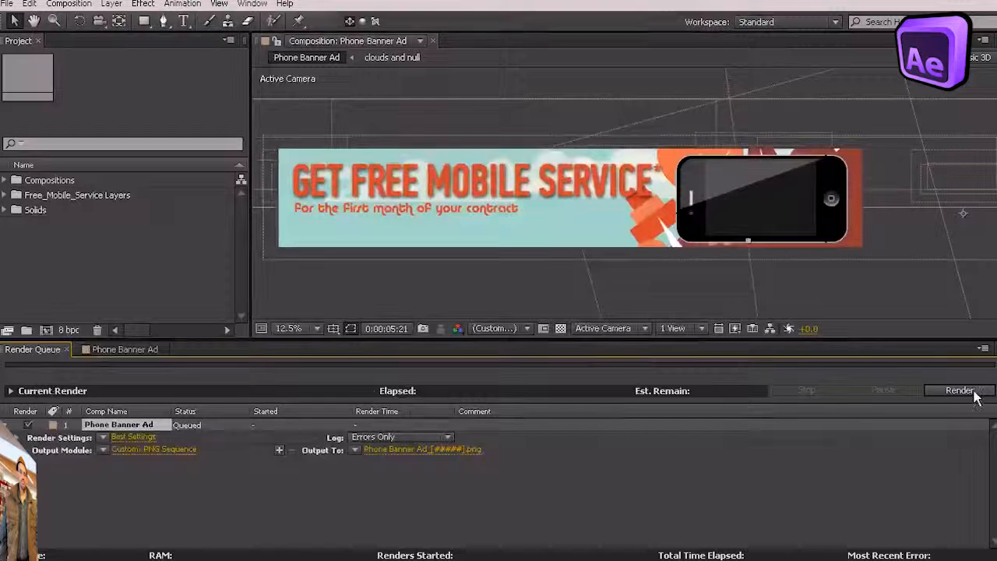
{"action": "left_click", "coordinate": [959, 391]}
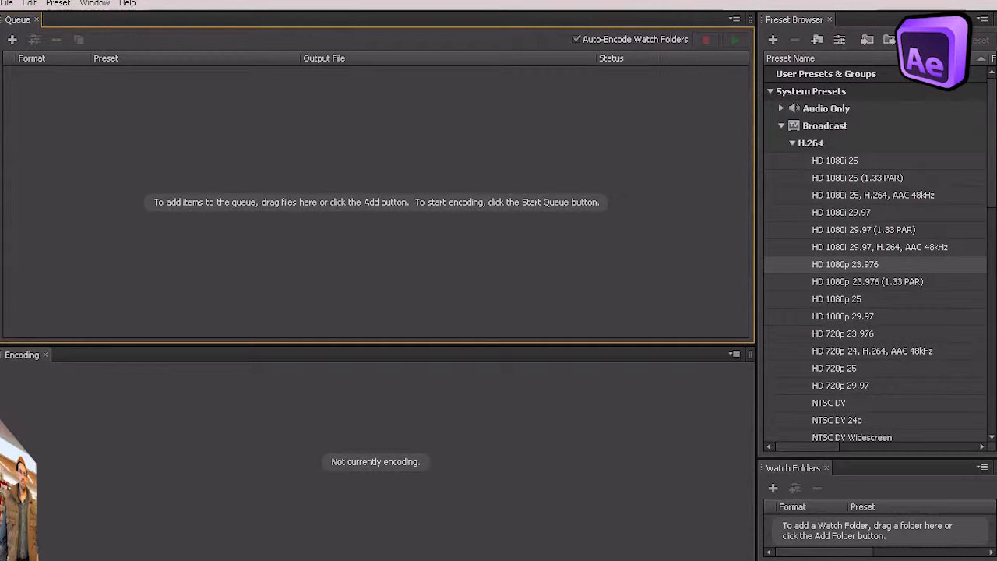
Step: Switch to Adobe Media Encoder and look over the System Presets, including the H.264 broadcast ones
{"action": "left_click", "coordinate": [769, 92]}
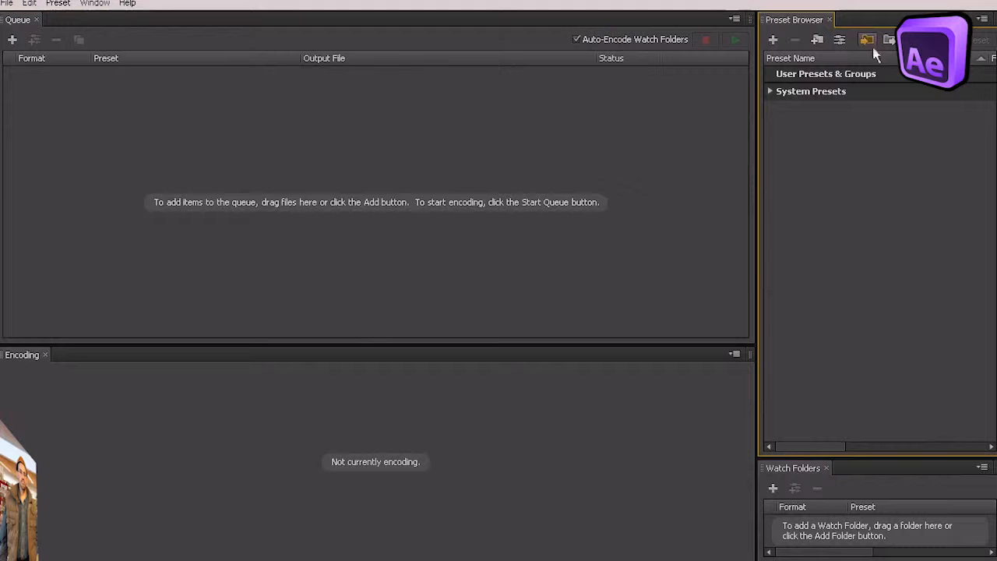
{"action": "left_click", "coordinate": [769, 91]}
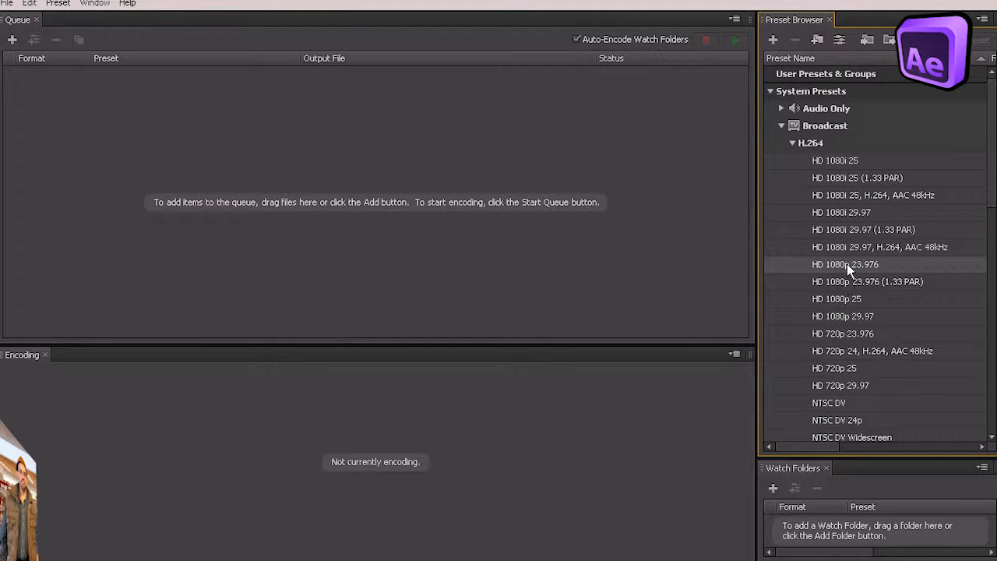
{"action": "mouse_move", "coordinate": [873, 267]}
Step: Add the phone_ad_png images to the encoding queue as a PNG file sequence, starting from Phone Banner Ad_00000.png
{"action": "left_click", "coordinate": [11, 39]}
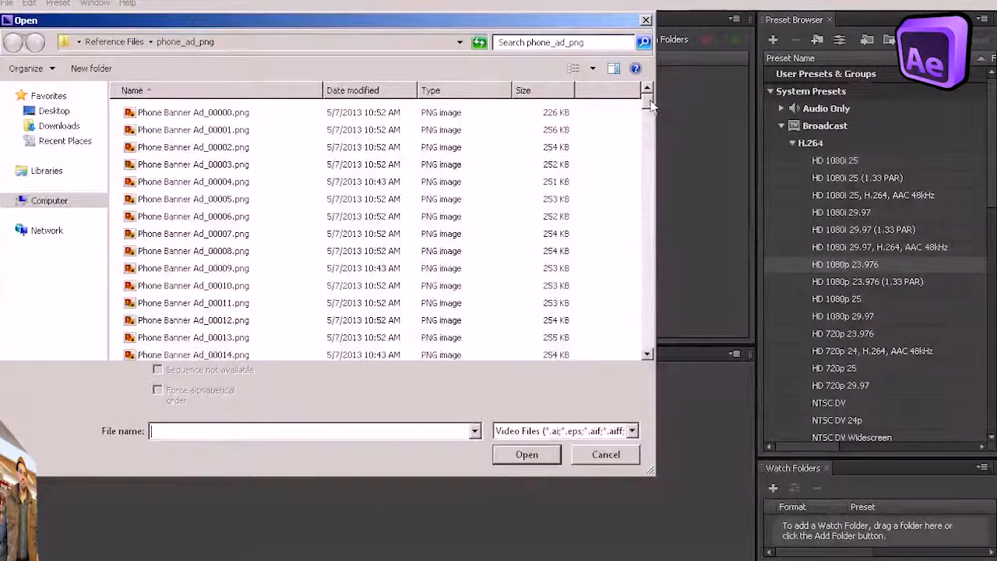
{"action": "left_click", "coordinate": [136, 41]}
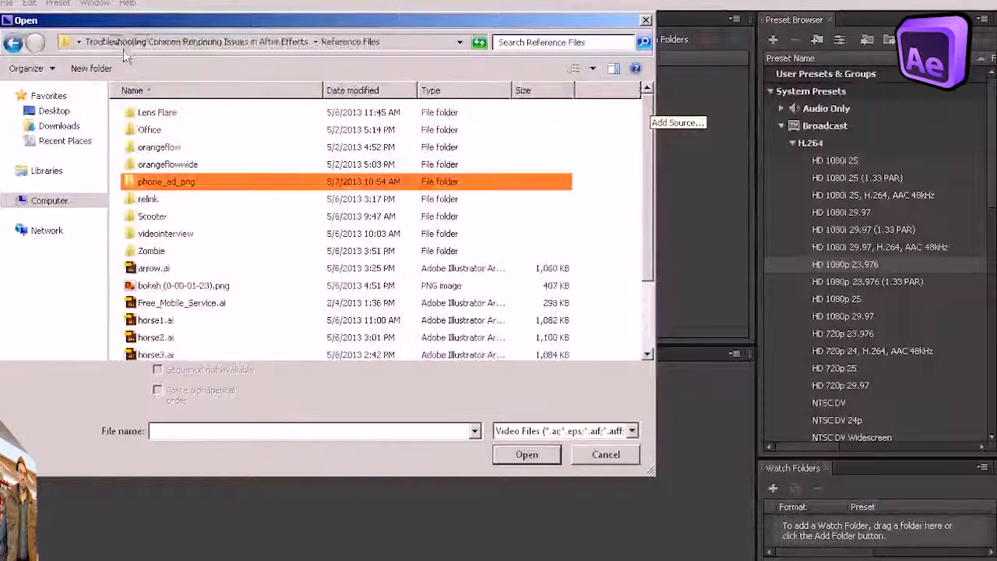
{"action": "double_click", "coordinate": [154, 187]}
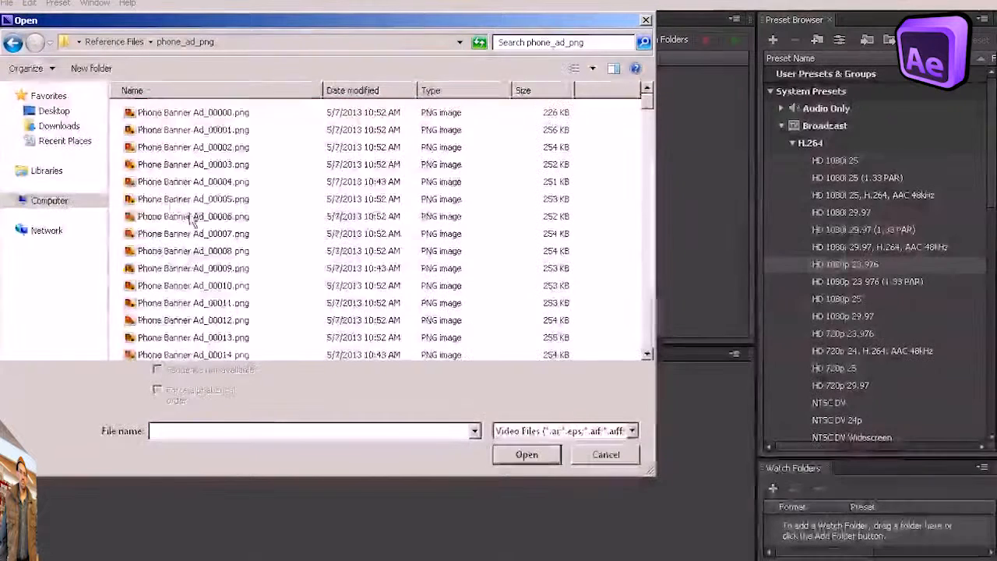
{"action": "left_click", "coordinate": [199, 114]}
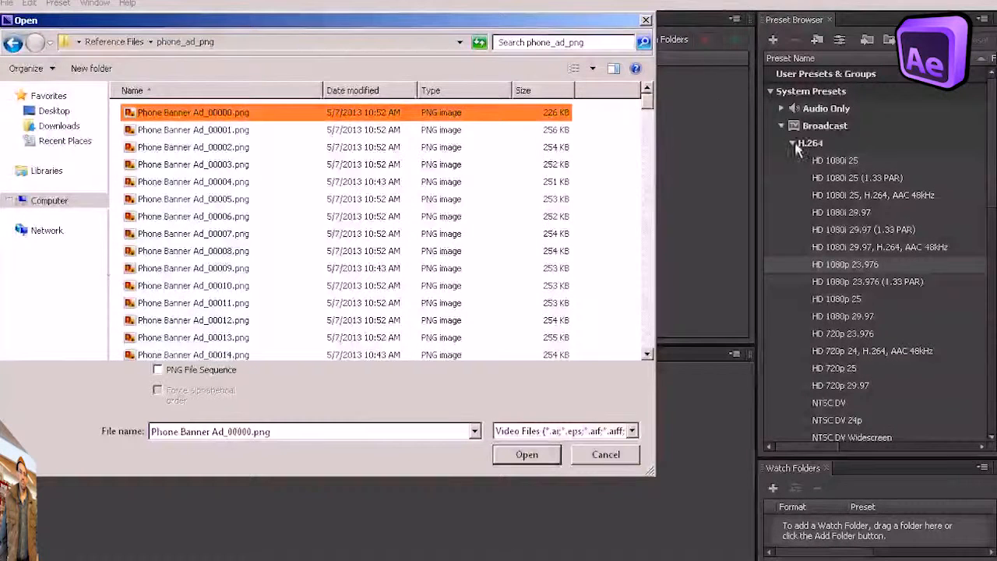
{"action": "left_click_drag", "start_coordinate": [650, 104], "coordinate": [634, 355]}
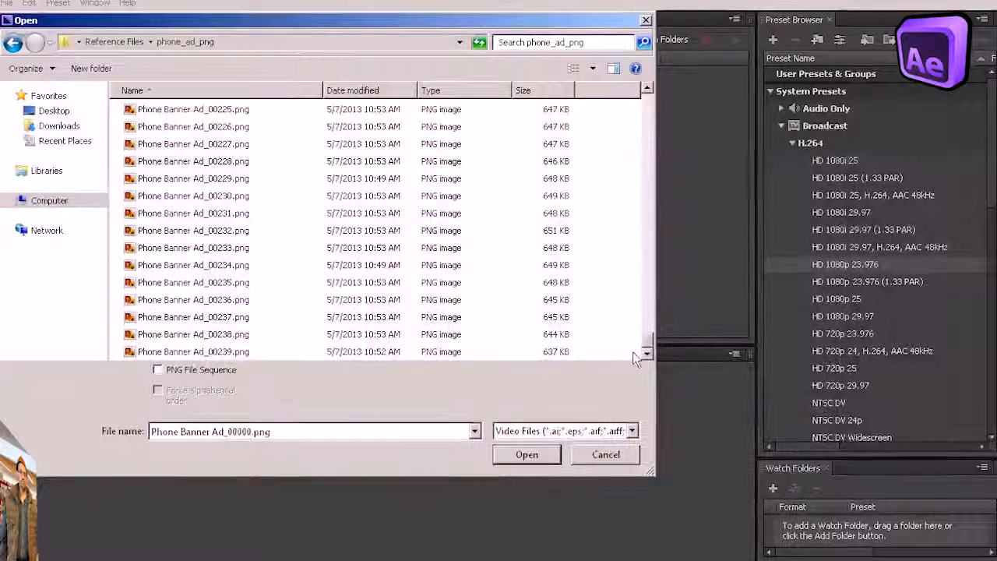
{"action": "left_click", "coordinate": [157, 369]}
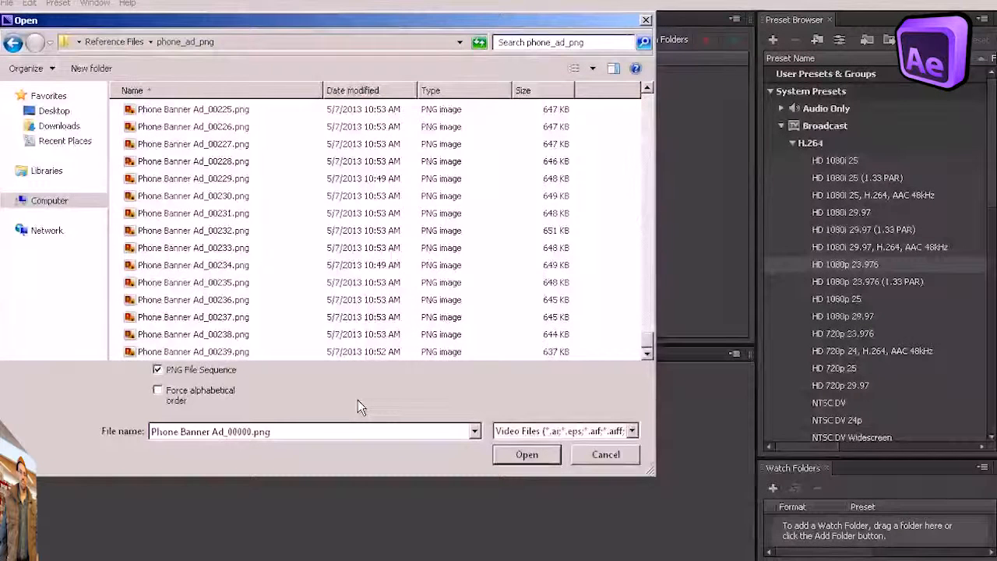
{"action": "left_click", "coordinate": [537, 454]}
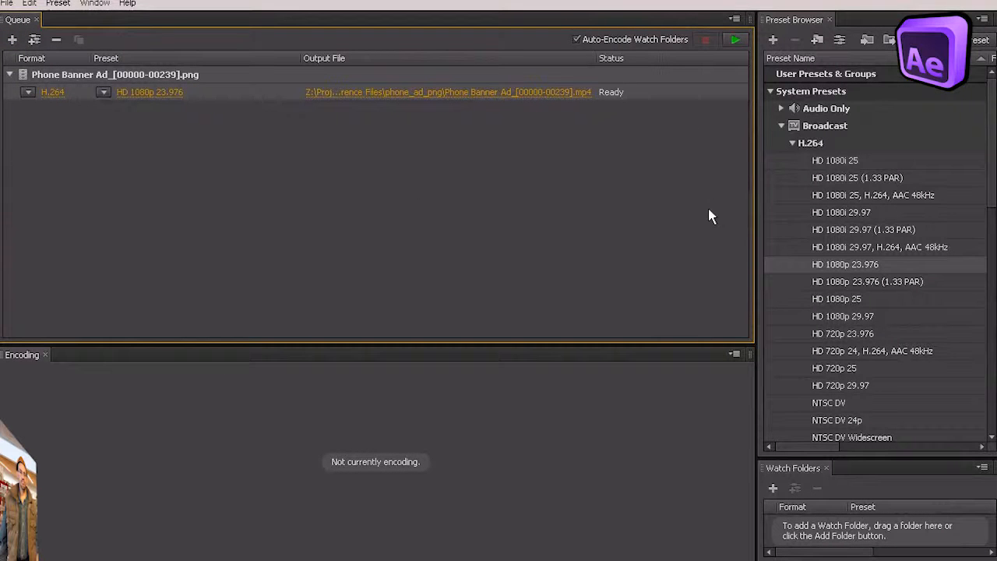
Step: Choose the H.264 format and the HD 1080p 23.976 preset for the queued Phone Banner Ad sequence
{"action": "left_click", "coordinate": [27, 92]}
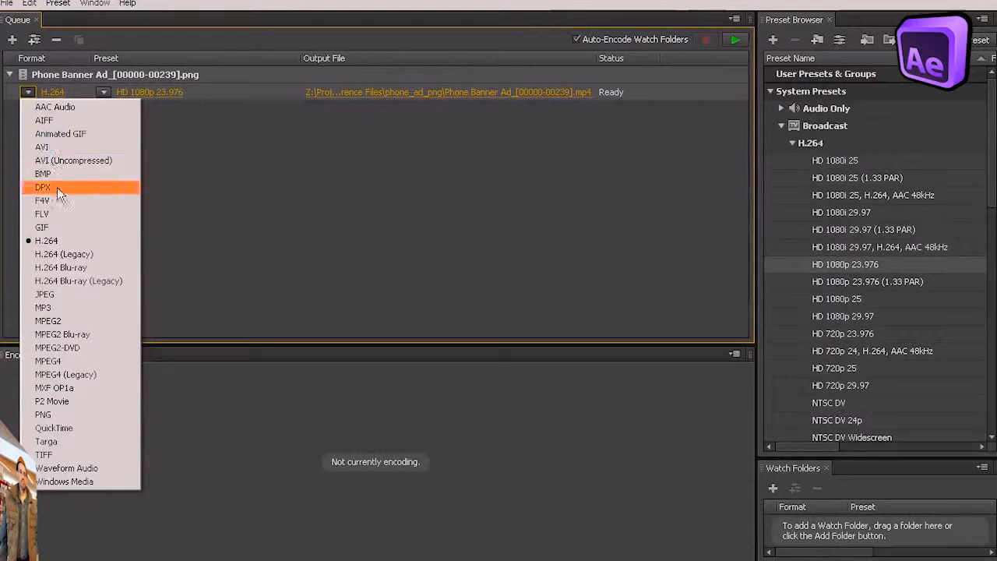
{"action": "left_click", "coordinate": [57, 241]}
{"action": "left_click", "coordinate": [103, 92]}
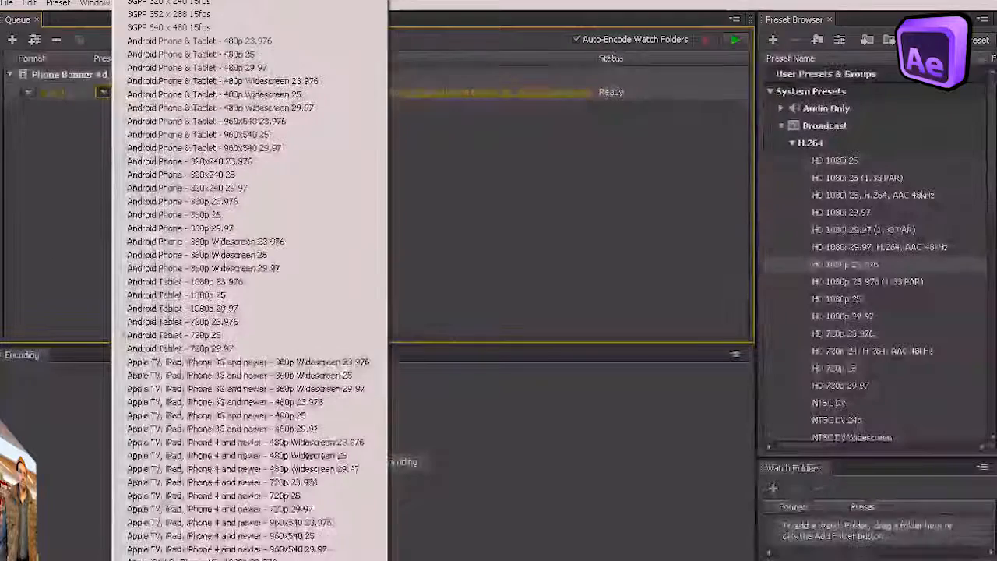
{"action": "scroll", "coordinate": [250, 280], "scroll_direction": "down", "scroll_amount": 2}
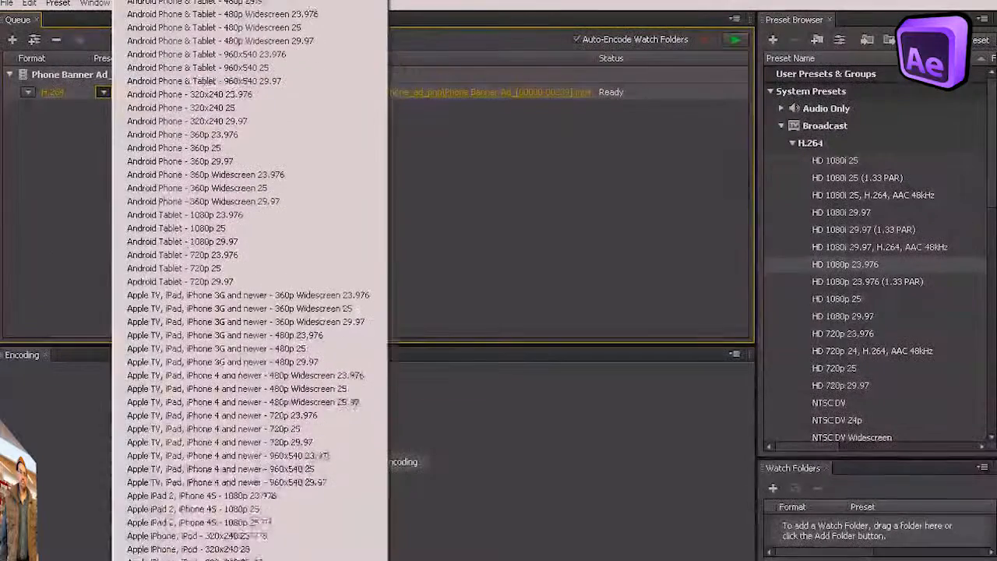
{"action": "scroll", "coordinate": [250, 281], "scroll_direction": "down", "scroll_amount": 2}
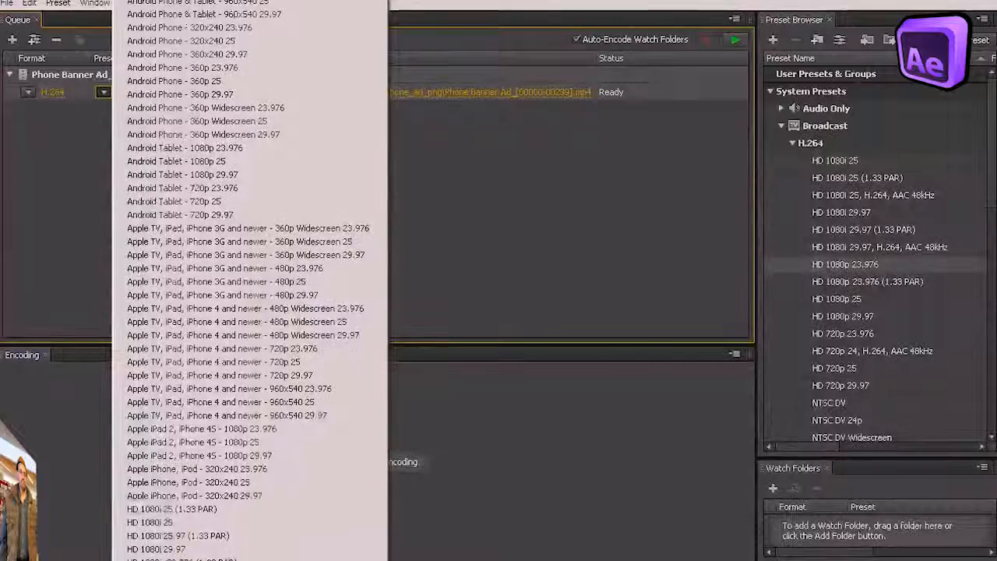
{"action": "scroll", "coordinate": [249, 281], "scroll_direction": "down", "scroll_amount": 4}
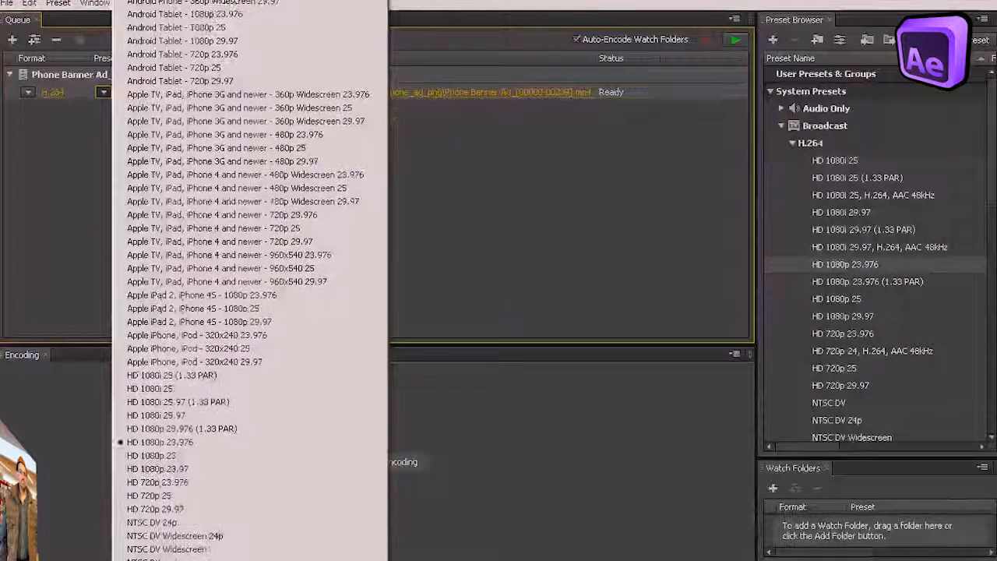
{"action": "scroll", "coordinate": [250, 280], "scroll_direction": "down", "scroll_amount": 1}
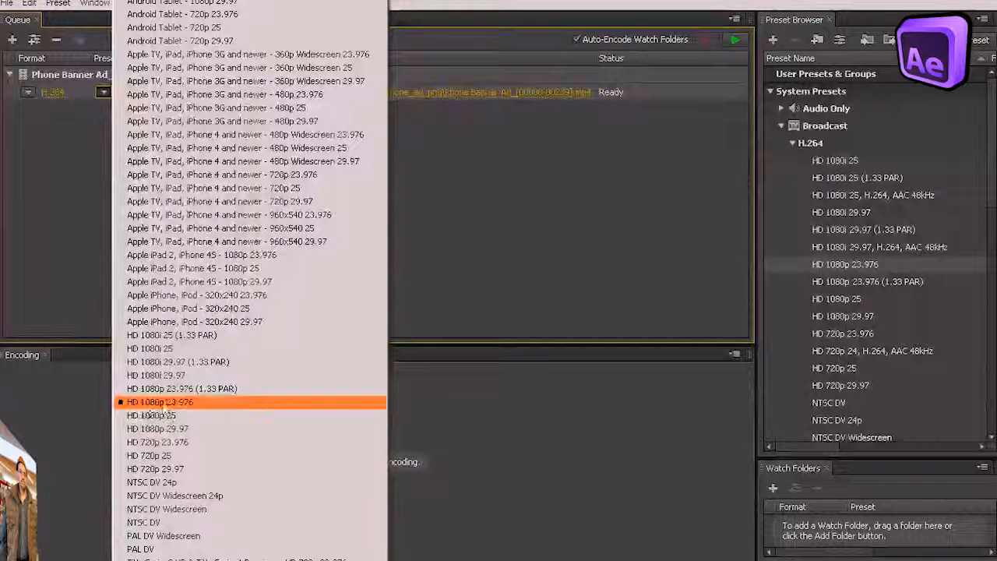
{"action": "left_click", "coordinate": [150, 402]}
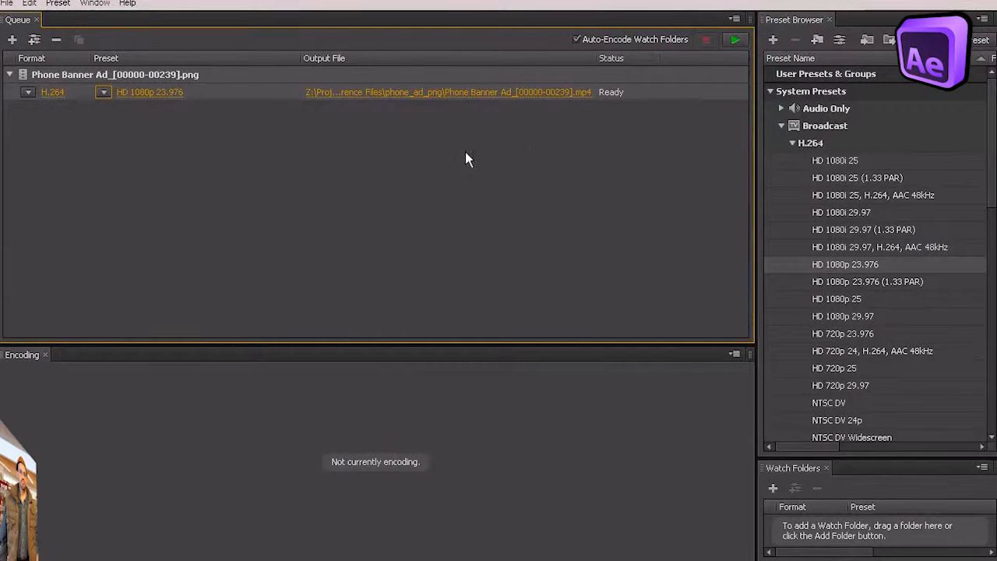
Step: Name the queued sequence's output file Phone_Banner_Ad.mp4 and save it in the phone_ad_png folder
{"action": "left_click", "coordinate": [392, 95]}
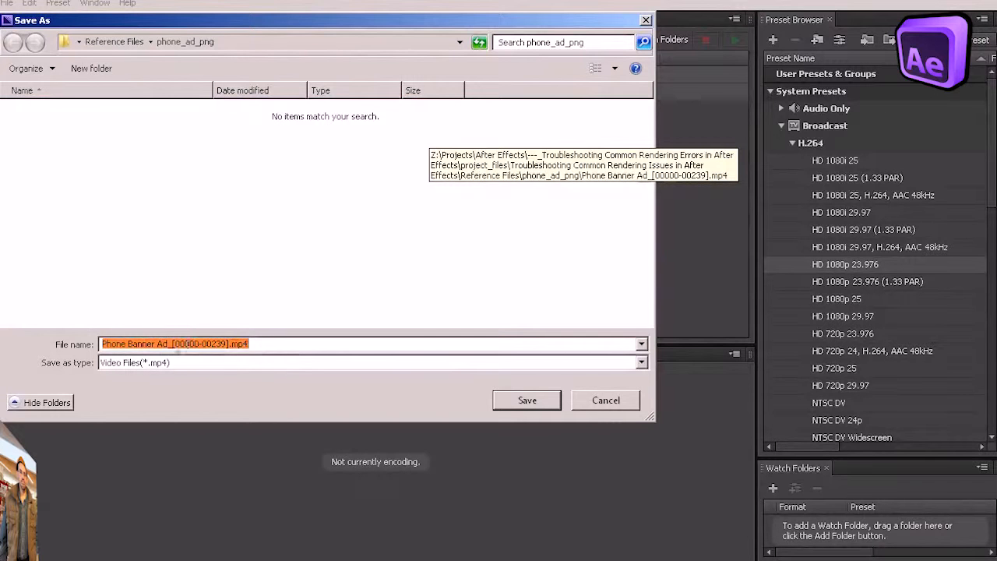
{"action": "left_click", "coordinate": [171, 343]}
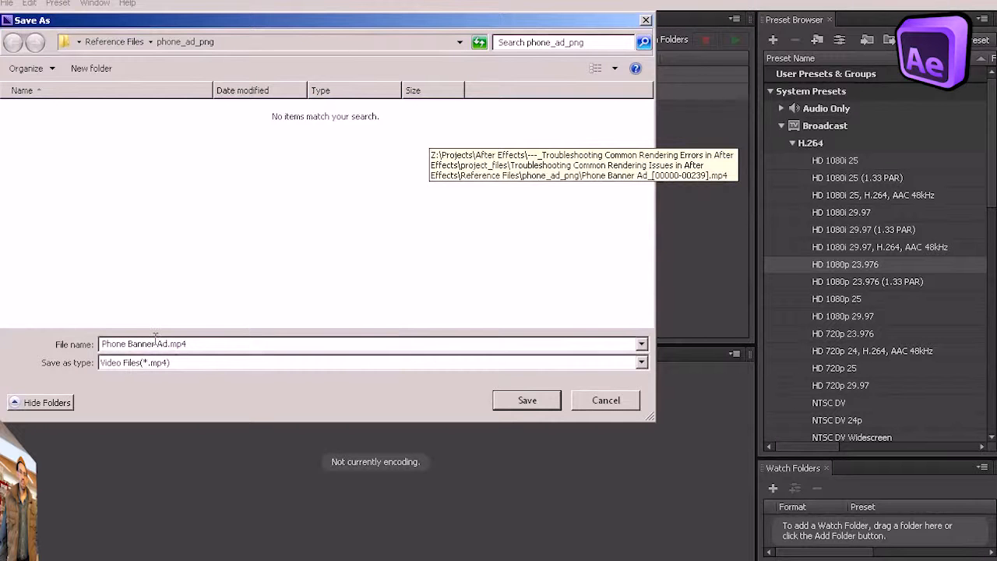
{"action": "key", "text": "BackSpace"}
{"action": "type", "text": "_"}
{"action": "key", "text": "Left"}
{"action": "key", "text": "Left"}
{"action": "key", "text": "Left"}
{"action": "key", "text": "BackSpace"}
{"action": "type", "text": "_"}
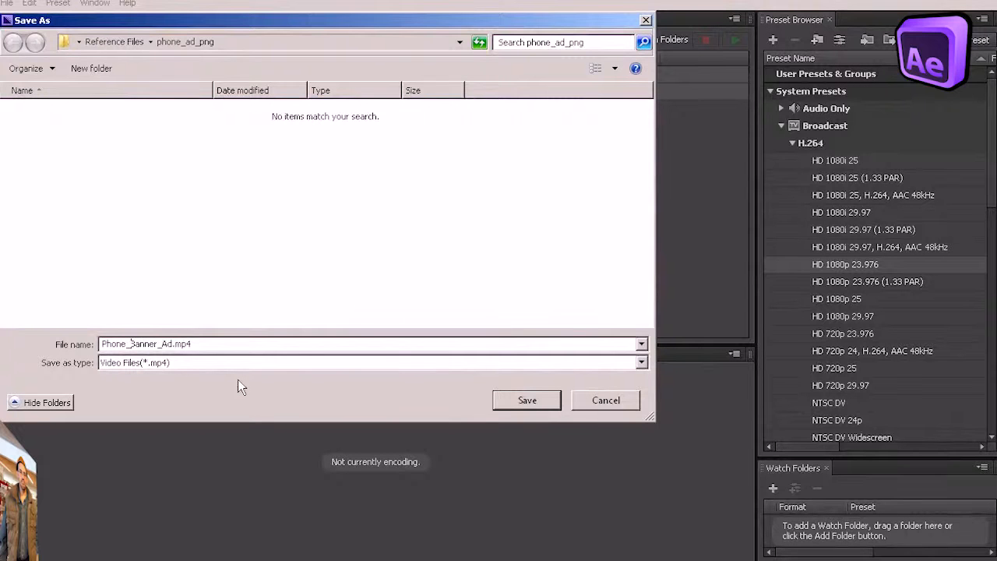
{"action": "left_click", "coordinate": [545, 402]}
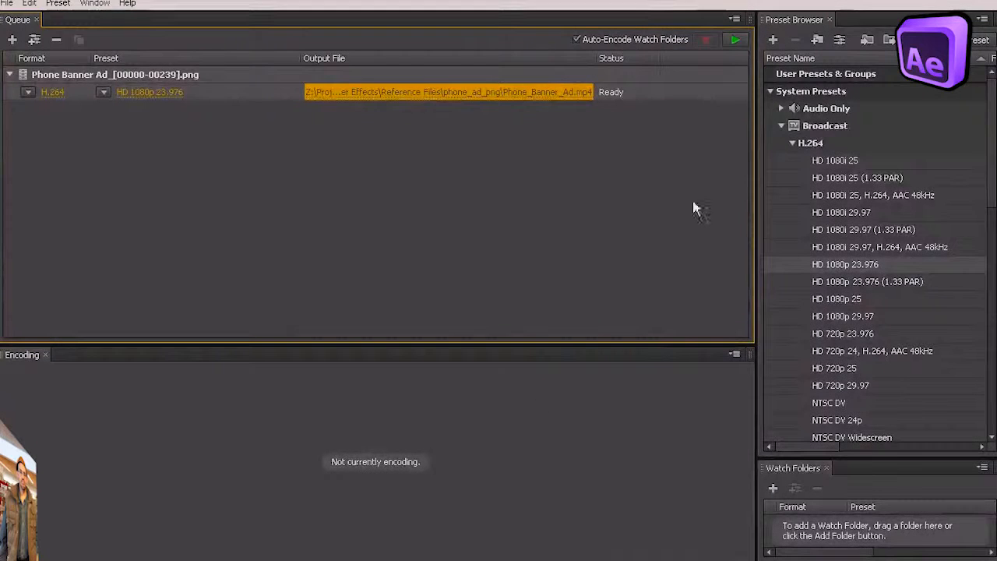
Step: Encode the queued sequence and open the folder that holds Phone_Banner_Ad.mp4
{"action": "left_click", "coordinate": [737, 43]}
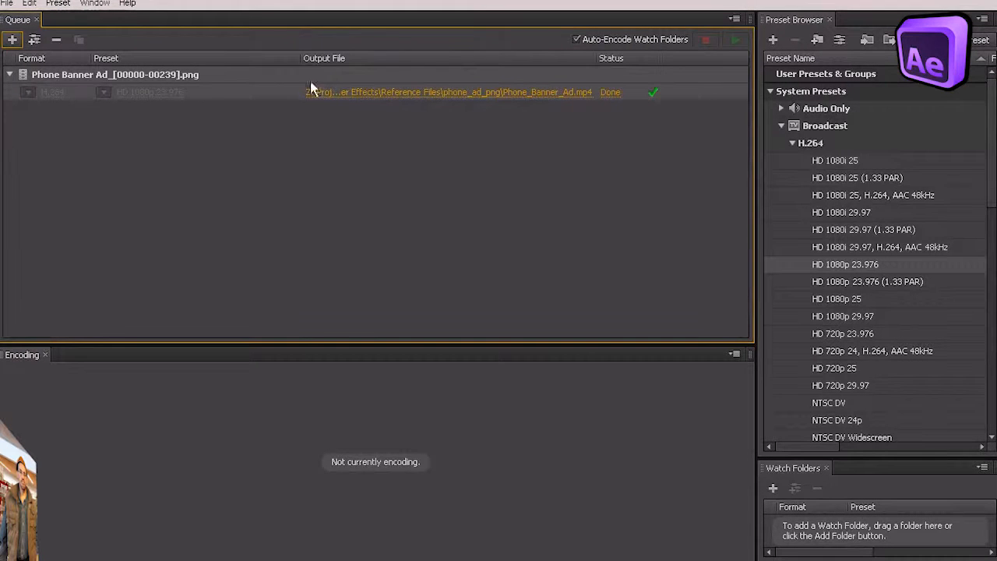
{"action": "left_click", "coordinate": [357, 93]}
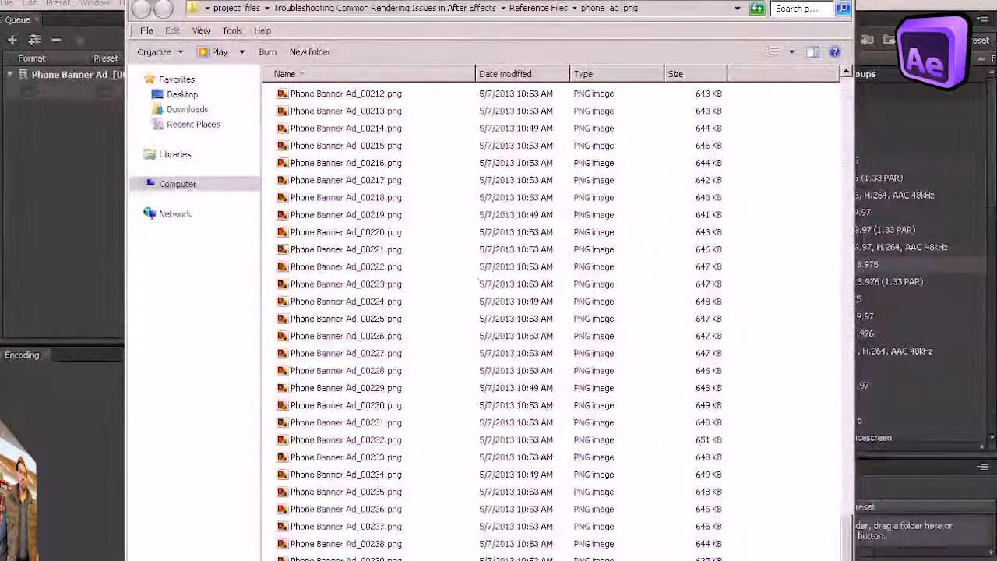
Step: Locate the encoded Phone_Banner_Ad.mp4 at the end of the phone_ad_png file list and play it
{"action": "mouse_move", "coordinate": [630, 0]}
{"action": "left_mouse_down"}
{"action": "mouse_move", "coordinate": [627, 37]}
{"action": "mouse_move", "coordinate": [626, 13]}
{"action": "left_mouse_up"}
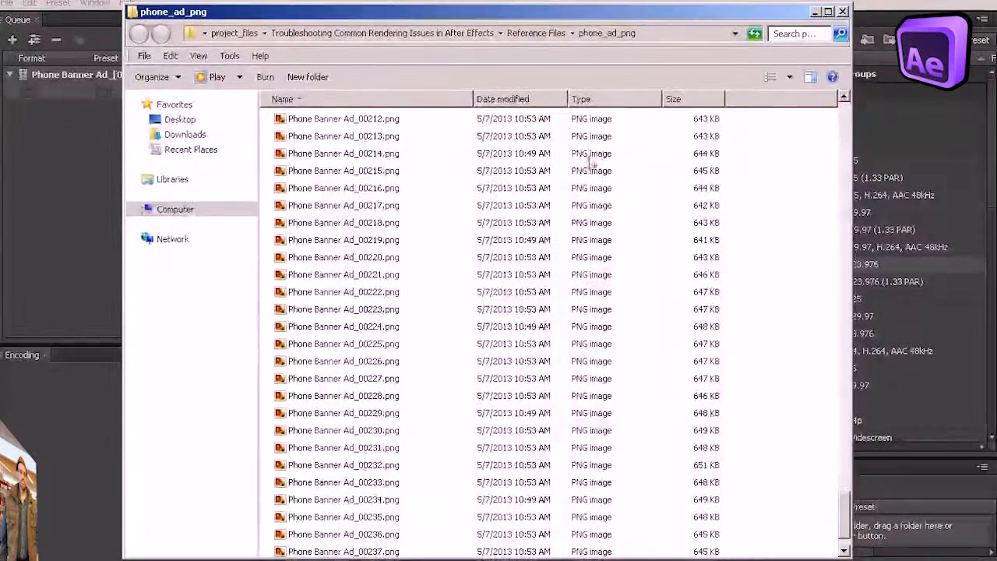
{"action": "scroll", "coordinate": [420, 196], "scroll_direction": "up", "scroll_amount": 18}
{"action": "left_click_drag", "start_coordinate": [850, 421], "coordinate": [828, 148]}
{"action": "left_click_drag", "start_coordinate": [828, 84], "coordinate": [865, 547]}
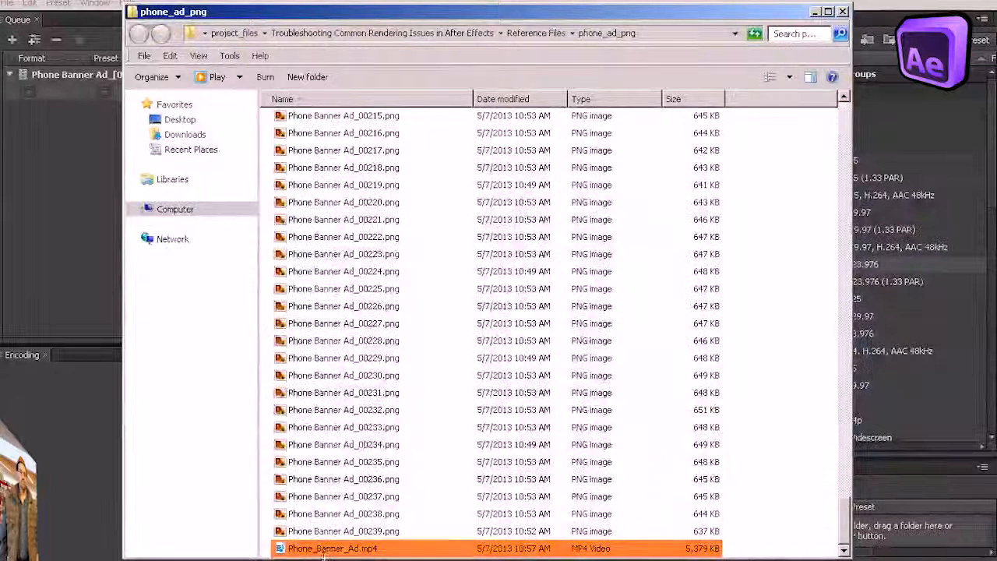
{"action": "double_click", "coordinate": [327, 548]}
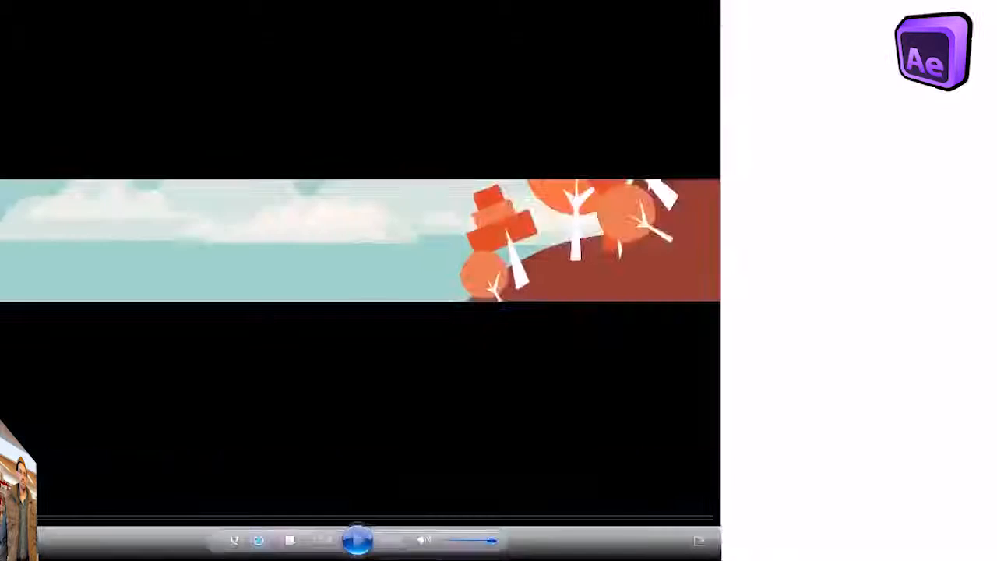
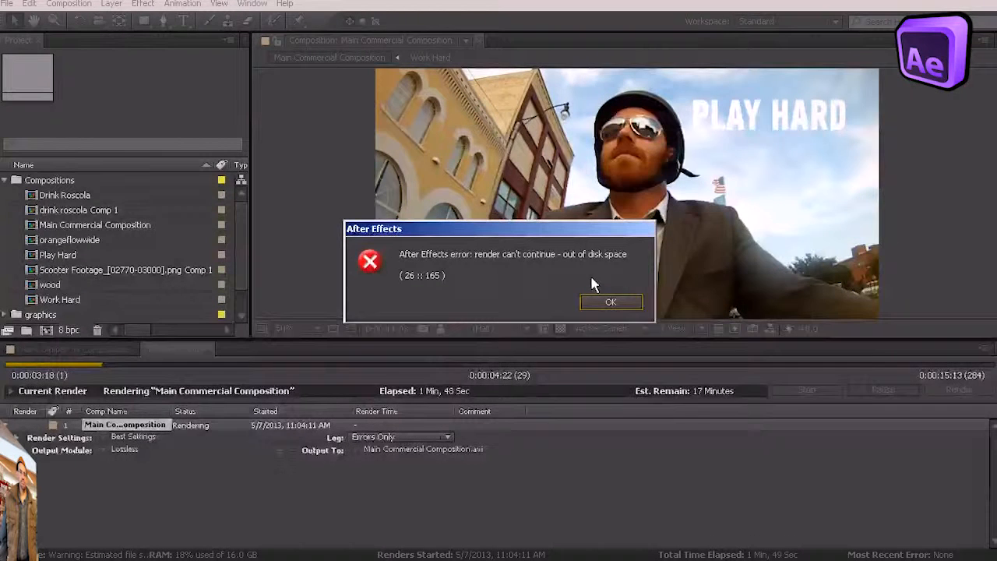
Step: In After Effects, stop the Main Commercial Composition render that ran out of disk space and remove its stopped item from the render queue
{"action": "left_click", "coordinate": [610, 303]}
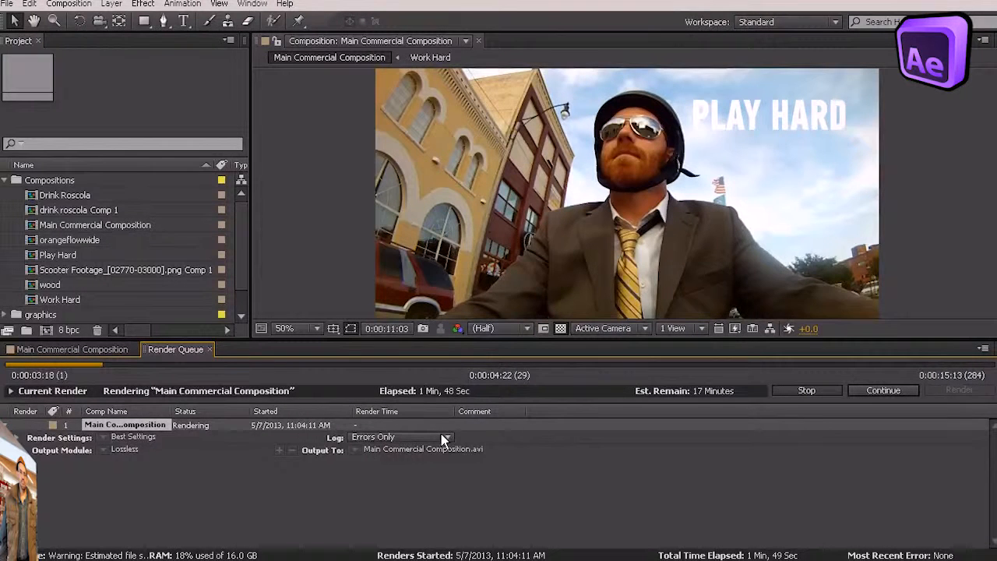
{"action": "left_click", "coordinate": [807, 390]}
{"action": "left_click", "coordinate": [131, 425]}
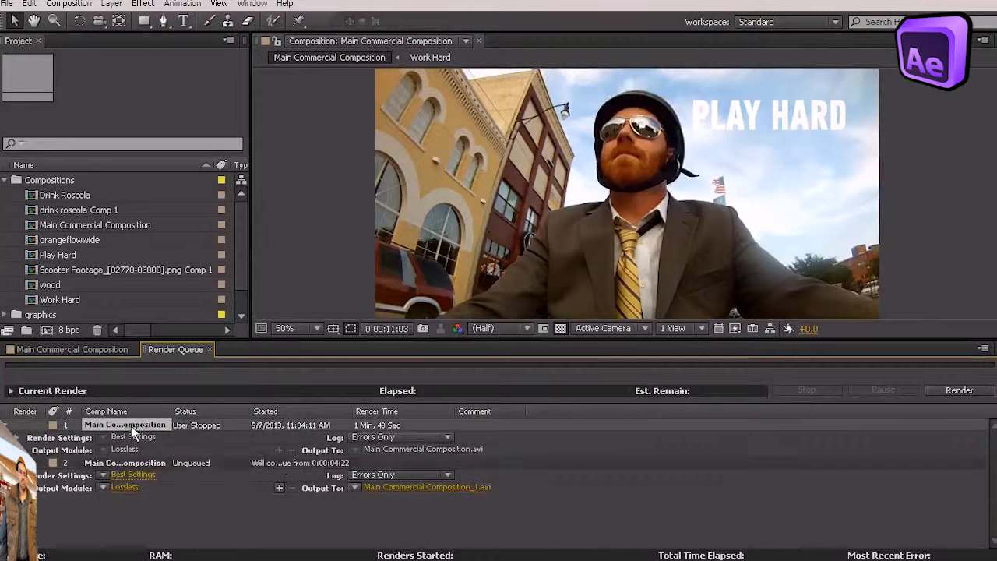
{"action": "key", "text": "Delete"}
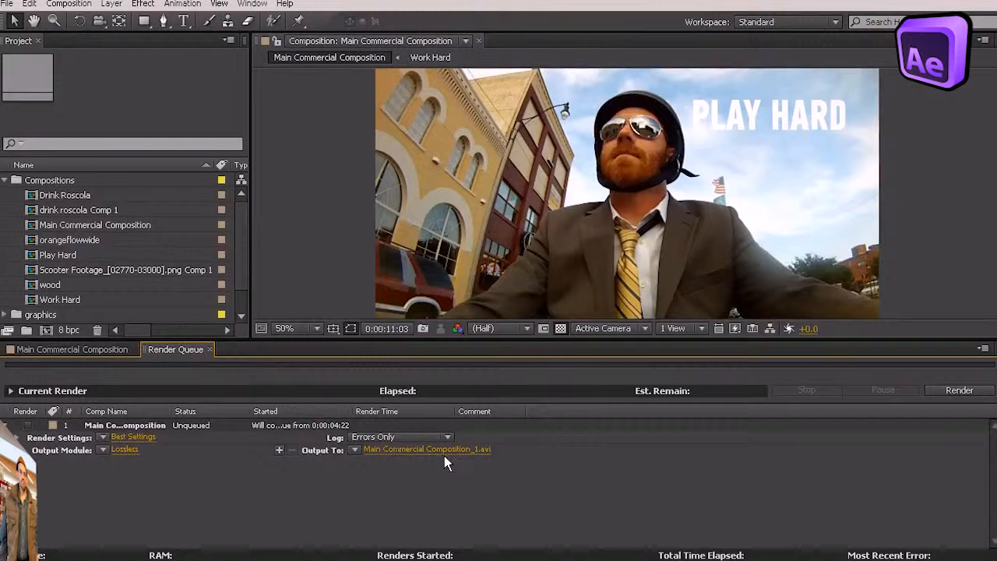
Step: Redirect the remaining render item's output to the Reference Files folder as Main Commercial Composition.avi and start the render
{"action": "left_click", "coordinate": [419, 450]}
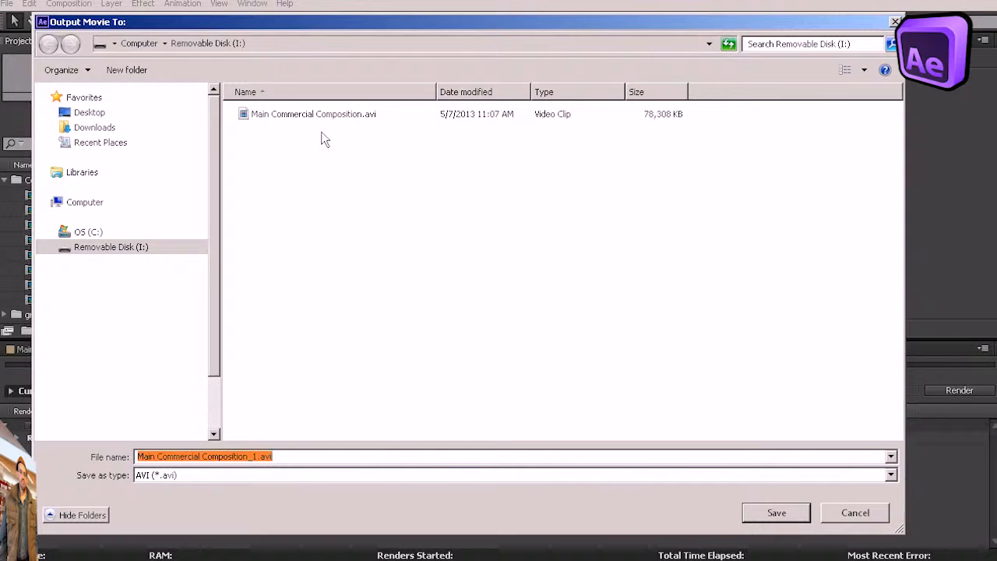
{"action": "key", "text": "Return"}
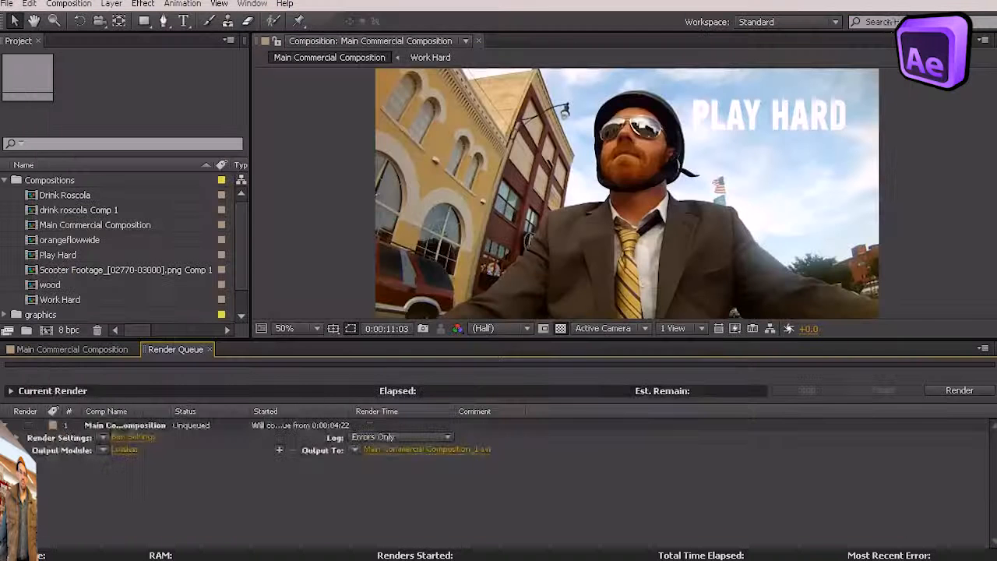
{"action": "left_click", "coordinate": [411, 450]}
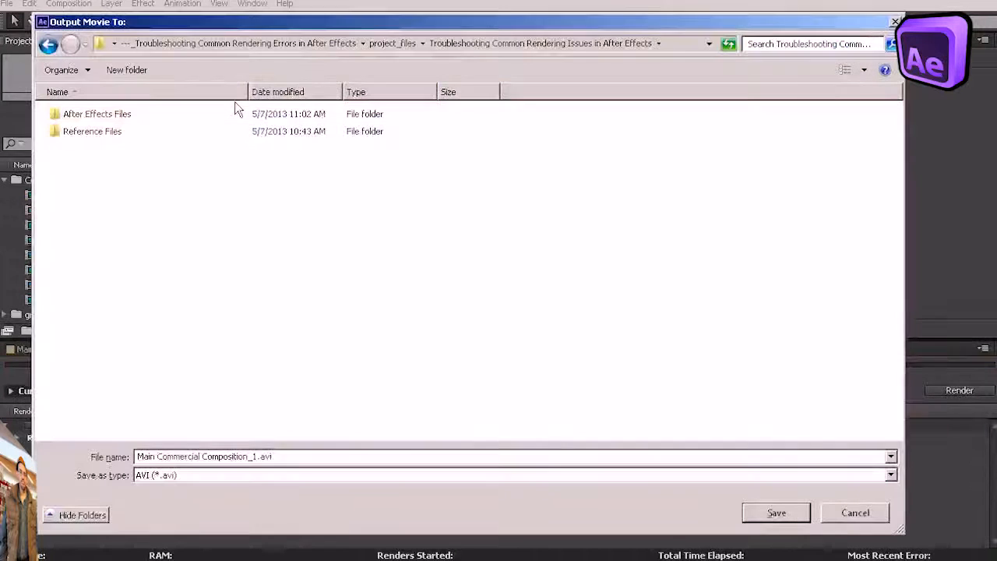
{"action": "double_click", "coordinate": [95, 133]}
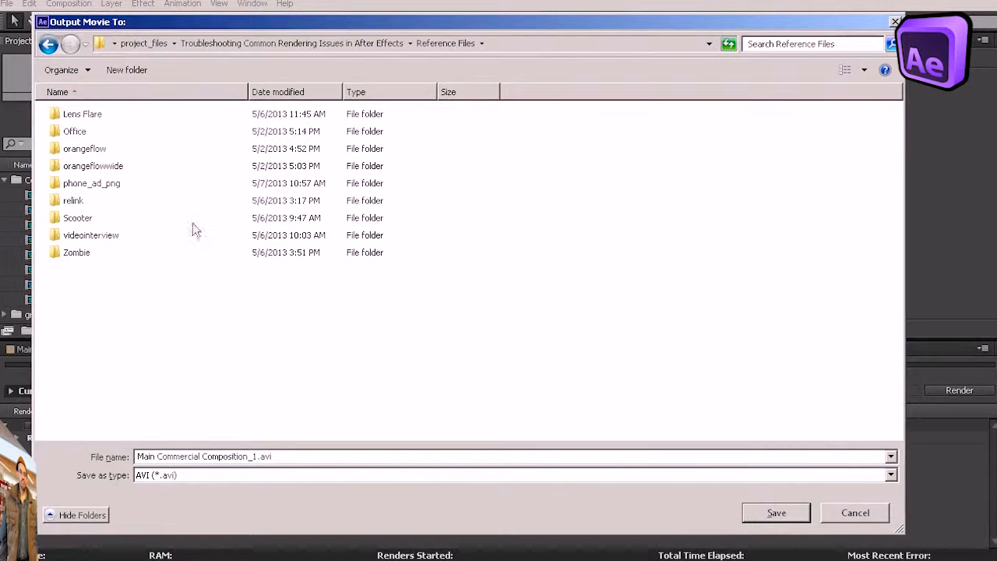
{"action": "left_click", "coordinate": [250, 457]}
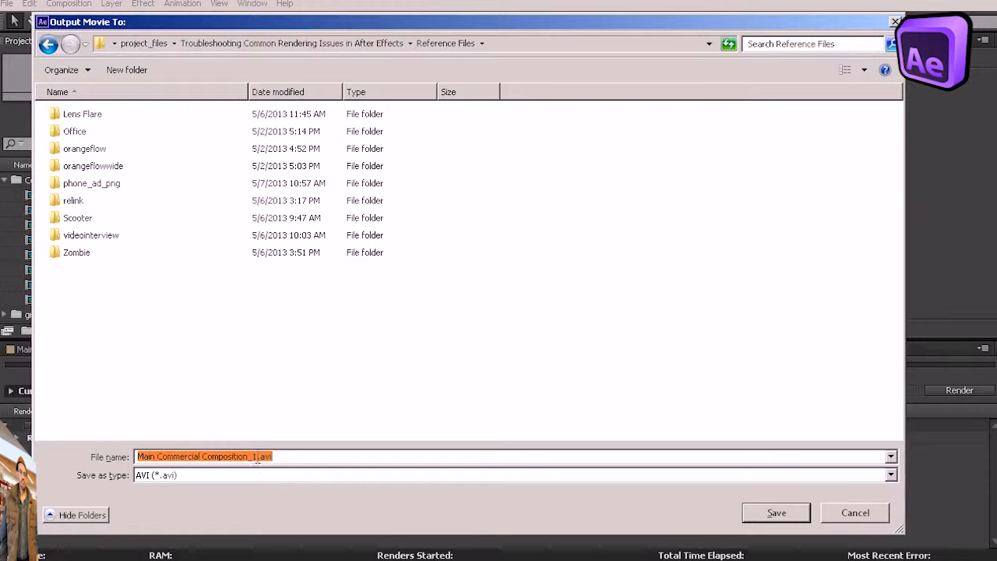
{"action": "left_click", "coordinate": [257, 458]}
{"action": "key", "text": "BackSpace"}
{"action": "key", "text": "BackSpace"}
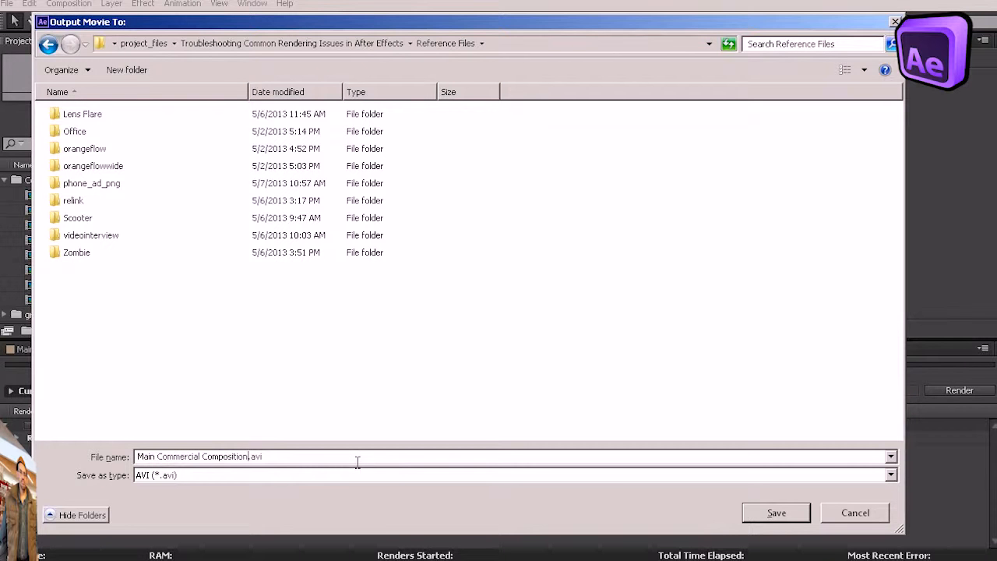
{"action": "left_click", "coordinate": [770, 511]}
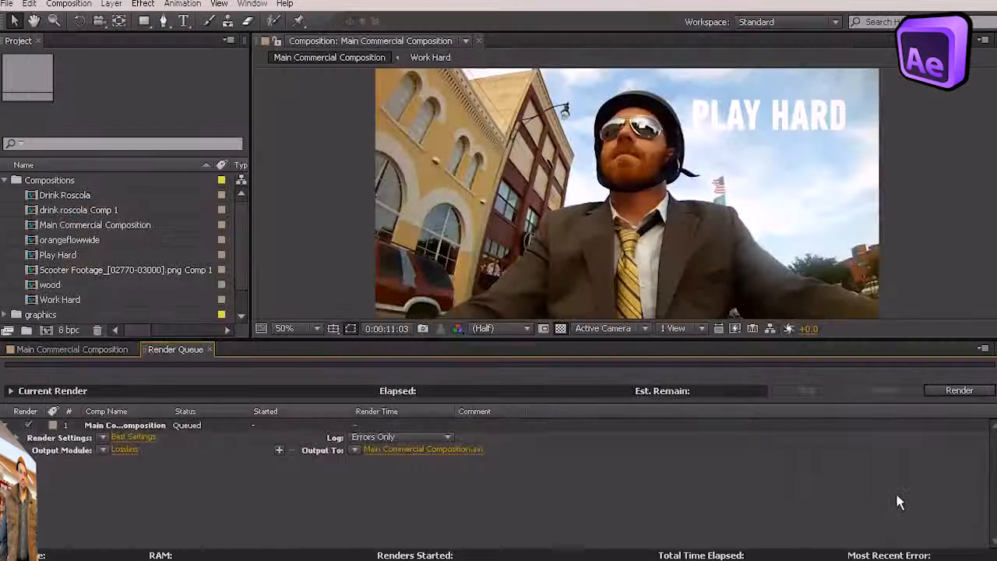
{"action": "left_click", "coordinate": [971, 394]}
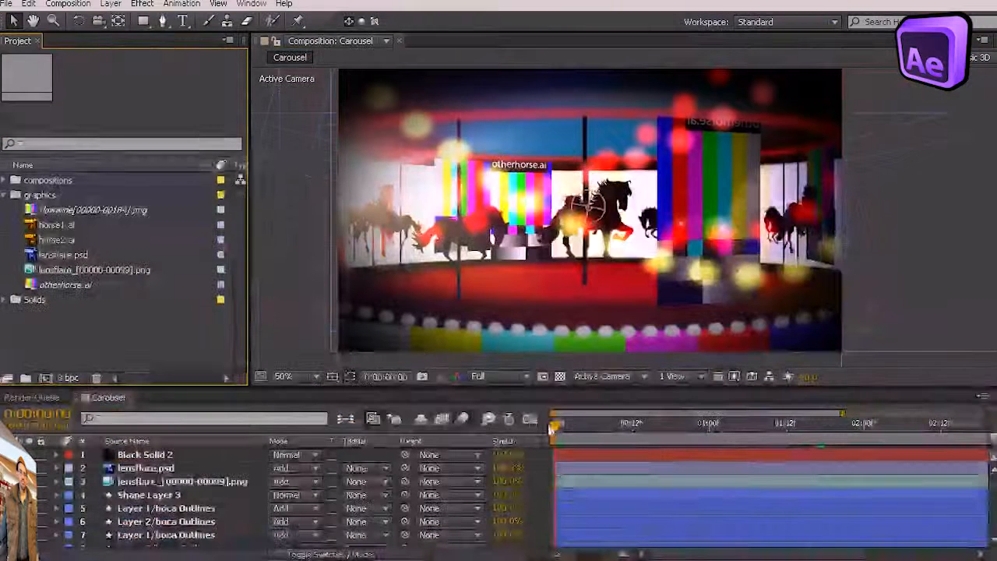
Step: Scrub through the Carousel composition up to 0:00:01:15 to inspect its color-bar placeholders for missing footage
{"action": "left_click_drag", "start_coordinate": [553, 425], "coordinate": [672, 431]}
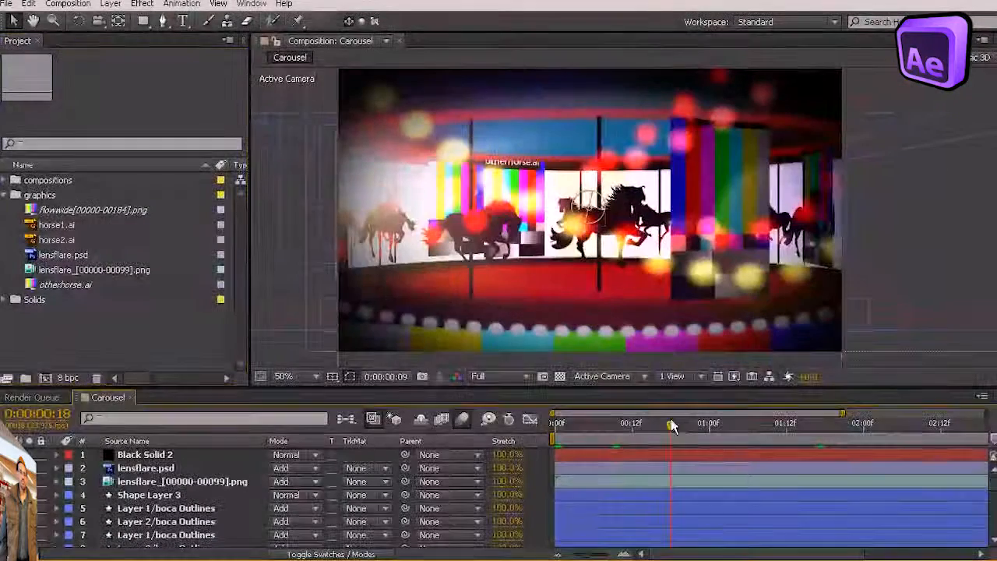
{"action": "left_click", "coordinate": [760, 427]}
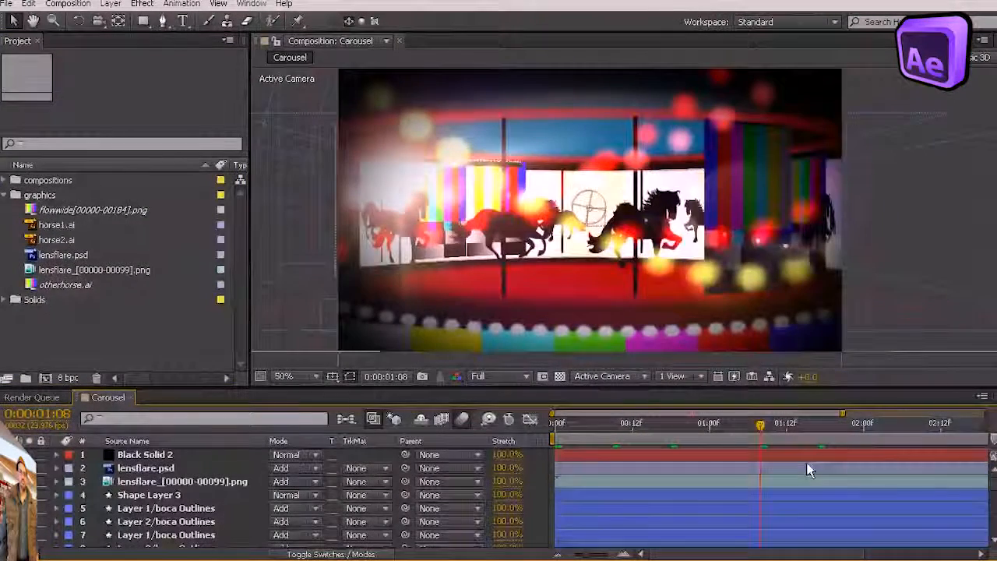
{"action": "left_click", "coordinate": [806, 425]}
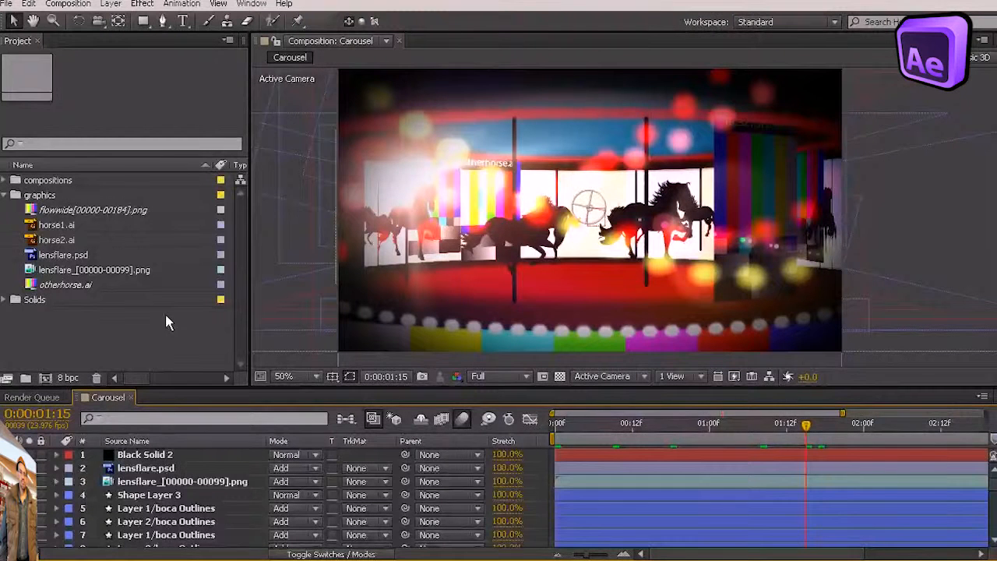
Step: Collapse the graphics folder and search the project for "missing" footage
{"action": "left_click", "coordinate": [5, 194]}
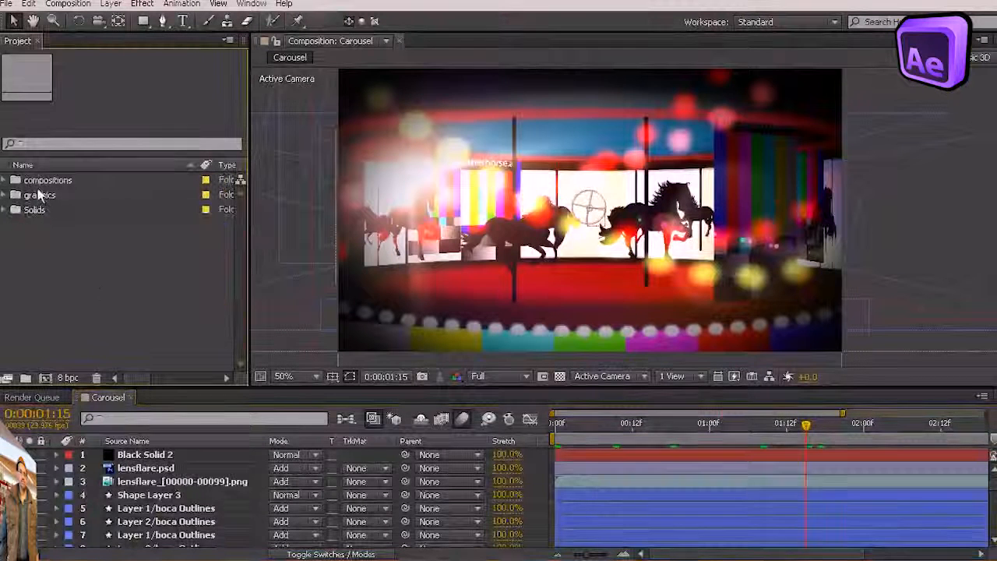
{"action": "left_click", "coordinate": [81, 144]}
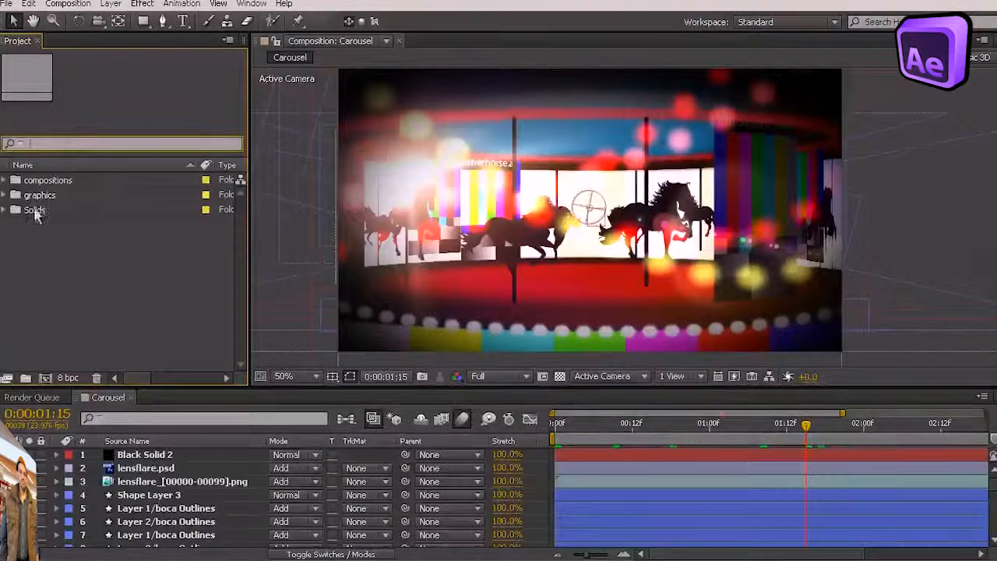
{"action": "type", "text": "missing"}
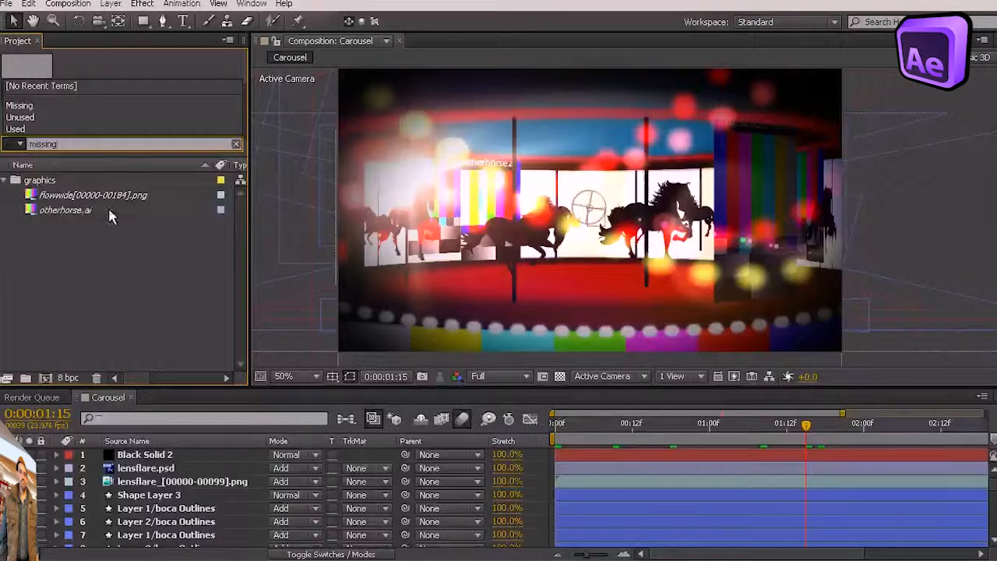
Step: Replace the missing otherhorse.ai footage with the otherhorse.ai file from the relink folder
{"action": "left_click", "coordinate": [74, 209]}
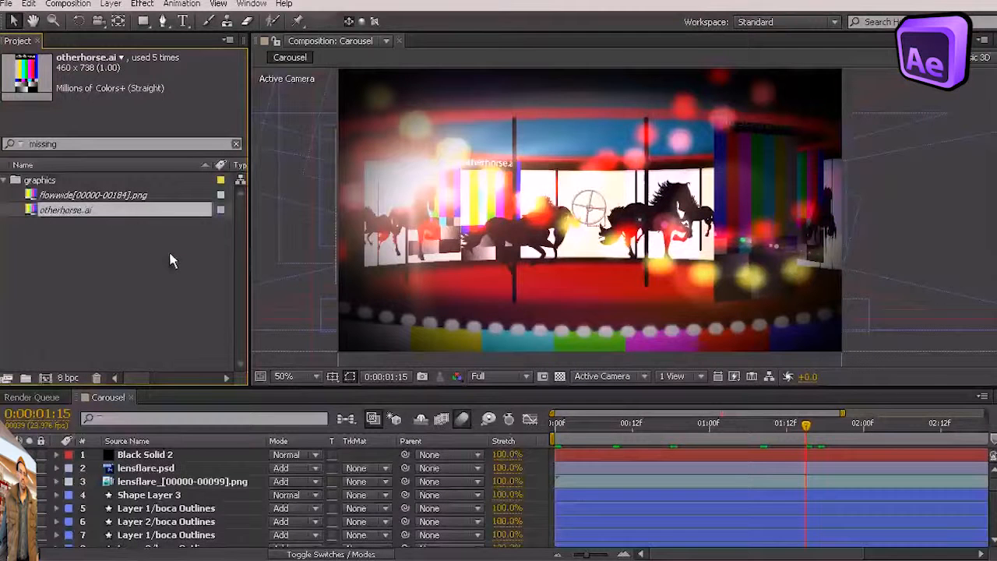
{"action": "right_click", "coordinate": [55, 211]}
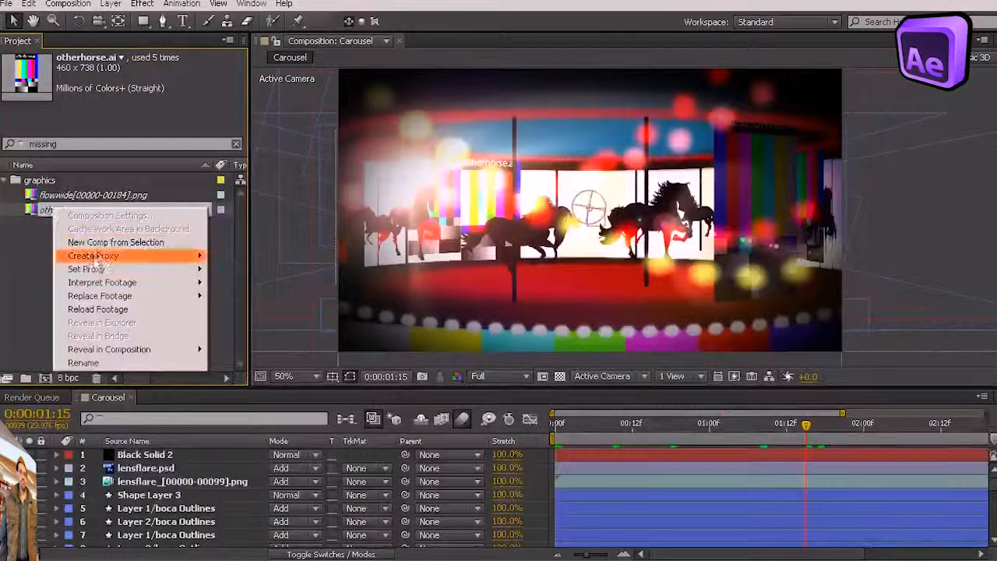
{"action": "mouse_move", "coordinate": [98, 302]}
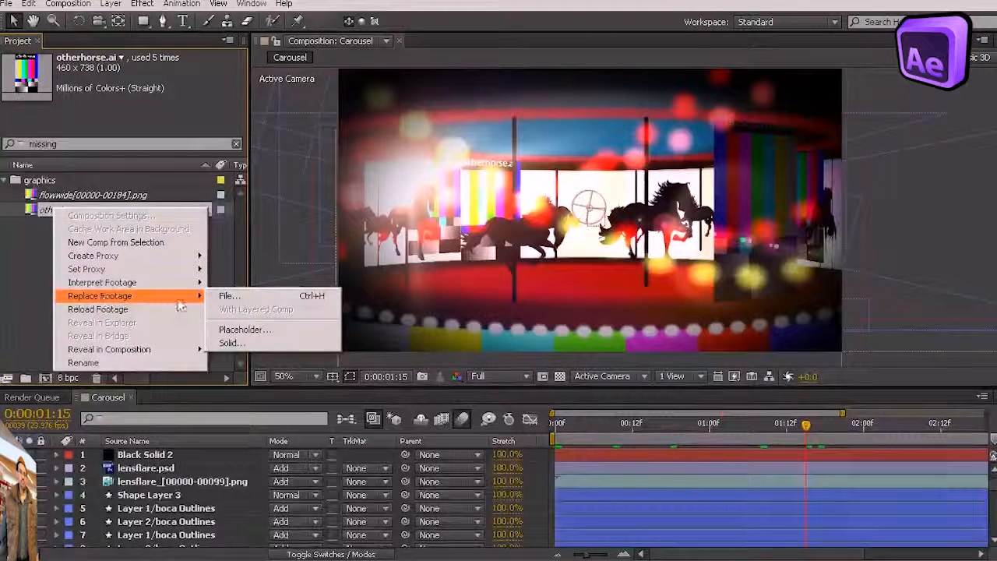
{"action": "left_click", "coordinate": [227, 297]}
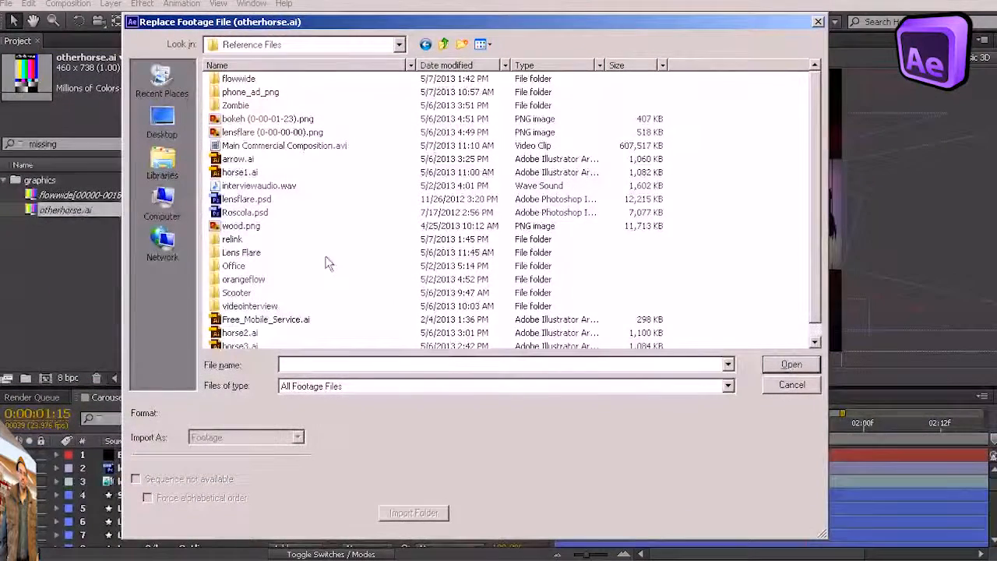
{"action": "double_click", "coordinate": [234, 240]}
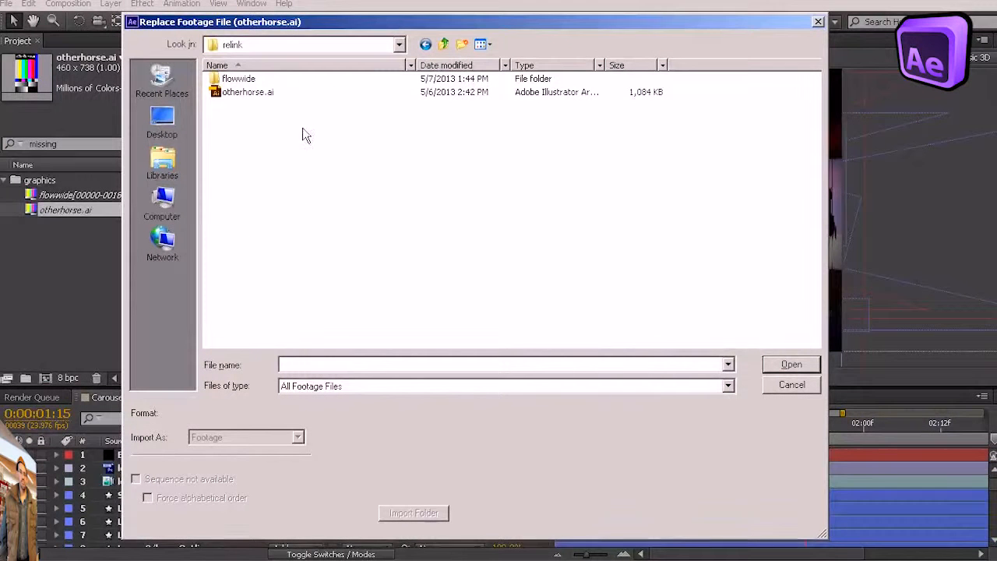
{"action": "left_click", "coordinate": [243, 93]}
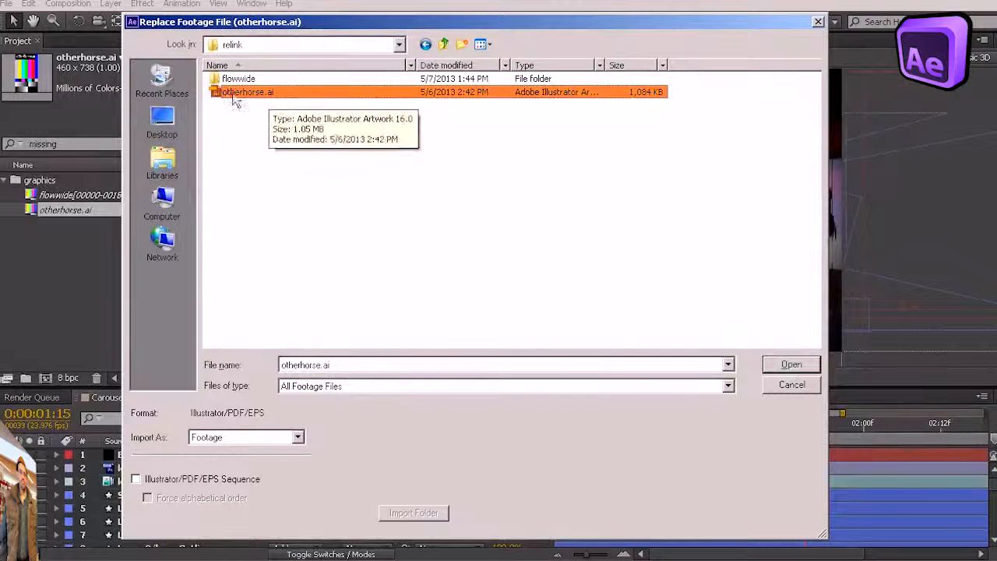
{"action": "left_click", "coordinate": [791, 364]}
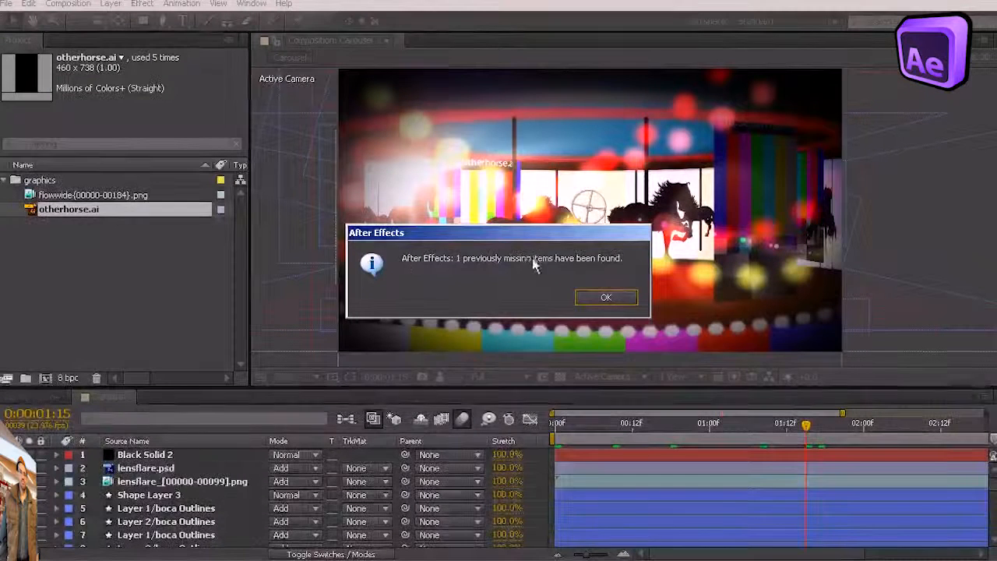
{"action": "left_click", "coordinate": [597, 295]}
Step: Check the relinked flowwide PNG sequence and preview the Carousel composition
{"action": "left_click", "coordinate": [67, 196]}
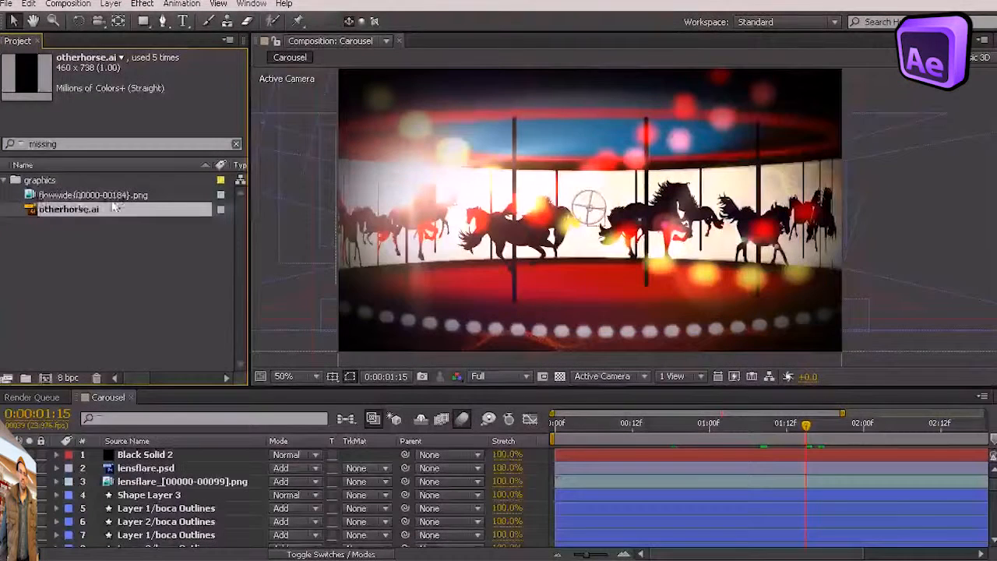
{"action": "left_click", "coordinate": [139, 248]}
{"action": "key", "text": "space"}
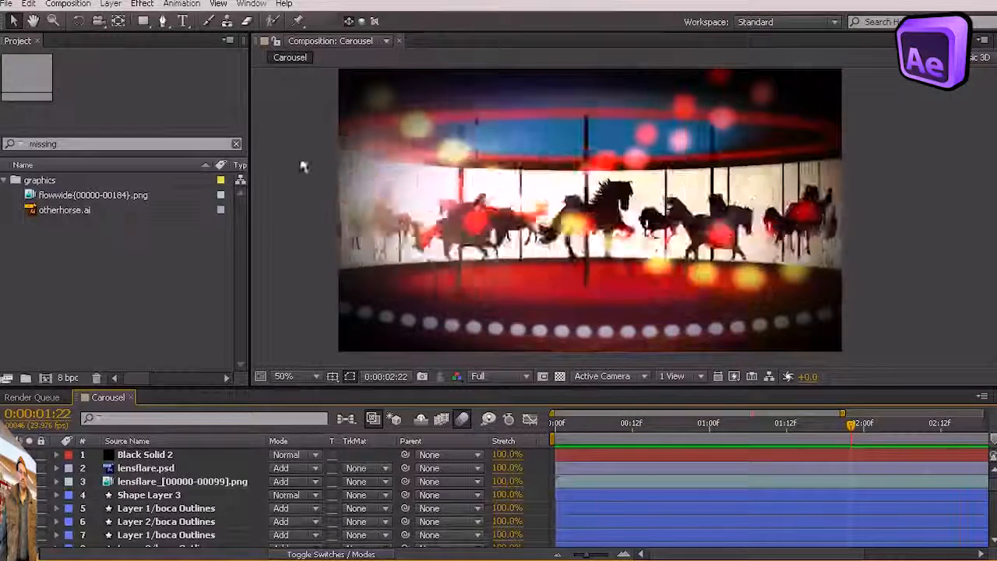
Step: Start collecting the project's files with the source files option set to All
{"action": "left_click", "coordinate": [8, 7]}
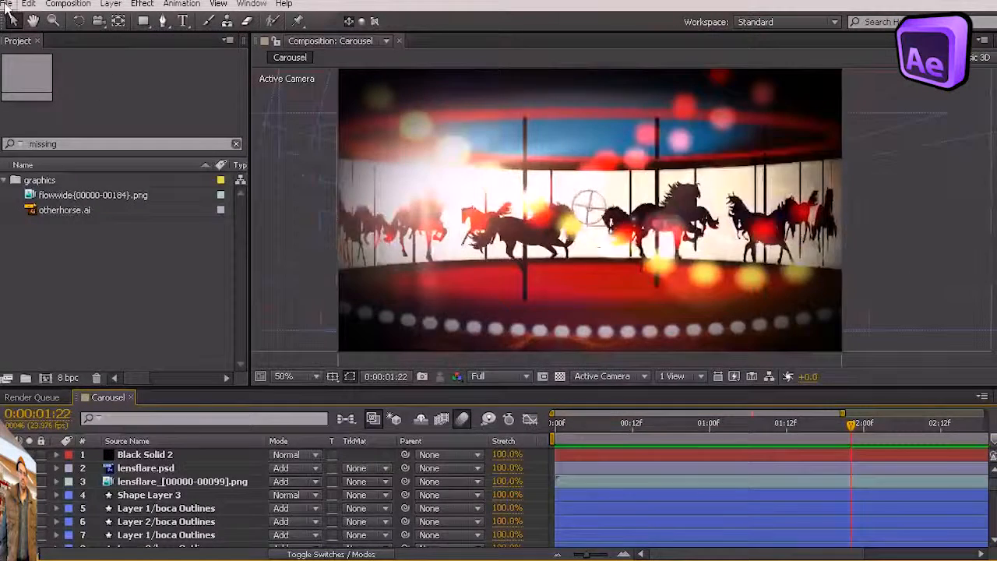
{"action": "left_click", "coordinate": [6, 4]}
{"action": "mouse_move", "coordinate": [87, 170]}
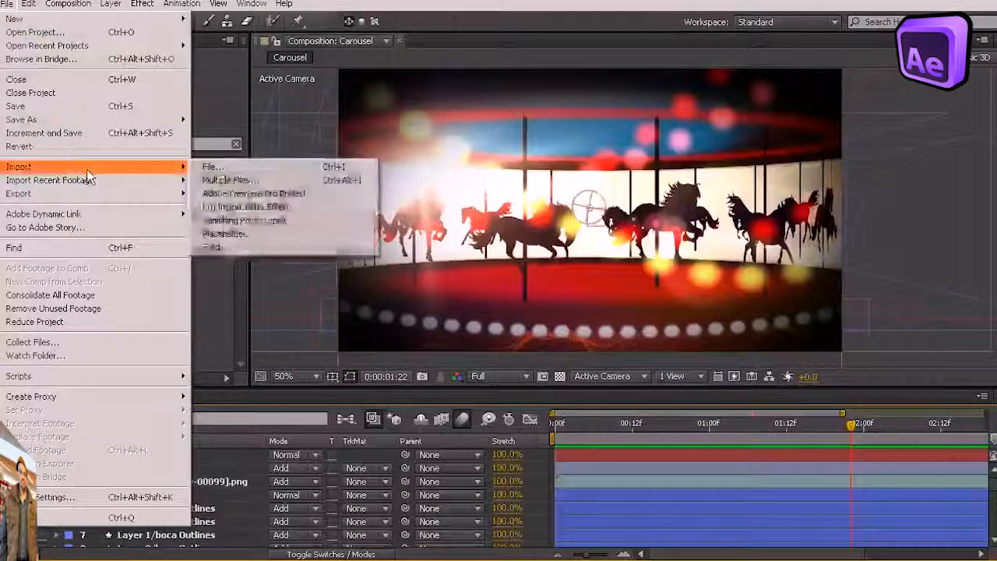
{"action": "left_click", "coordinate": [70, 340]}
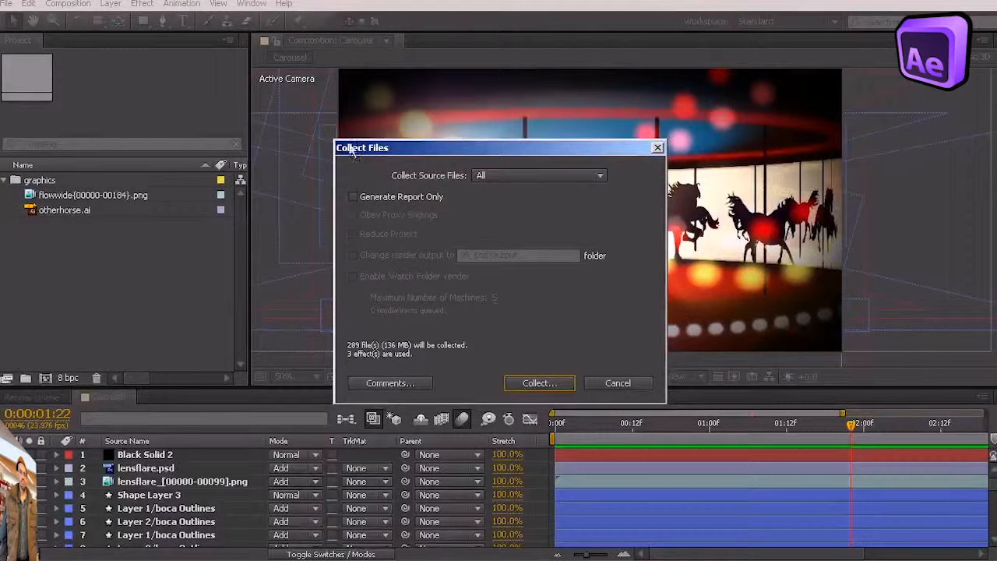
{"action": "left_click", "coordinate": [480, 174]}
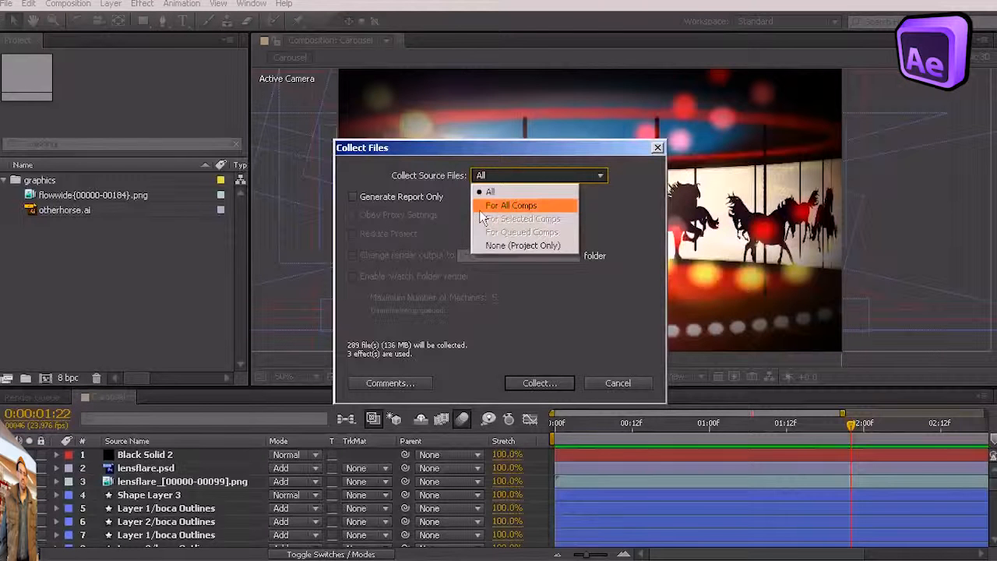
{"action": "left_click", "coordinate": [490, 193]}
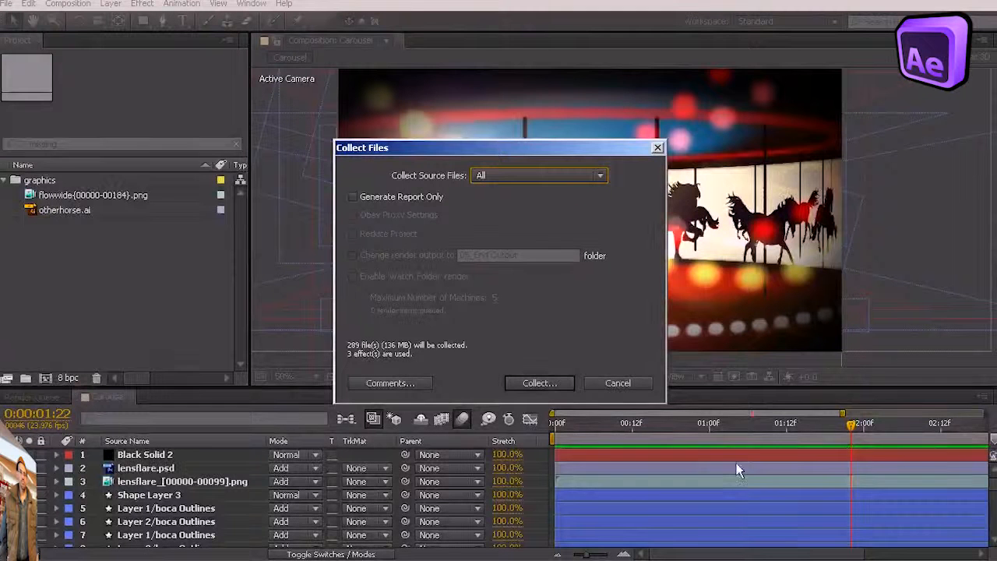
{"action": "left_click", "coordinate": [494, 176]}
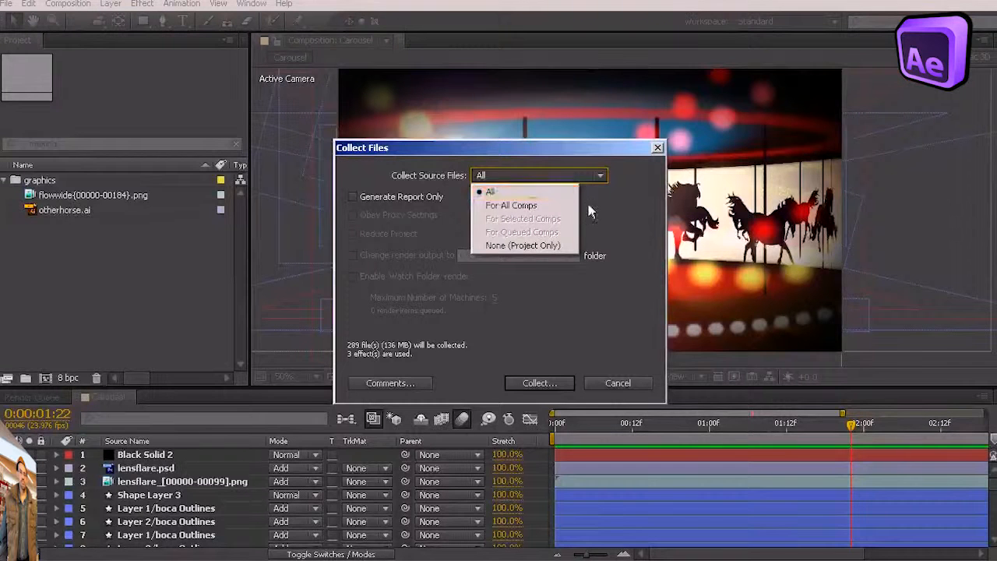
{"action": "left_click", "coordinate": [523, 192]}
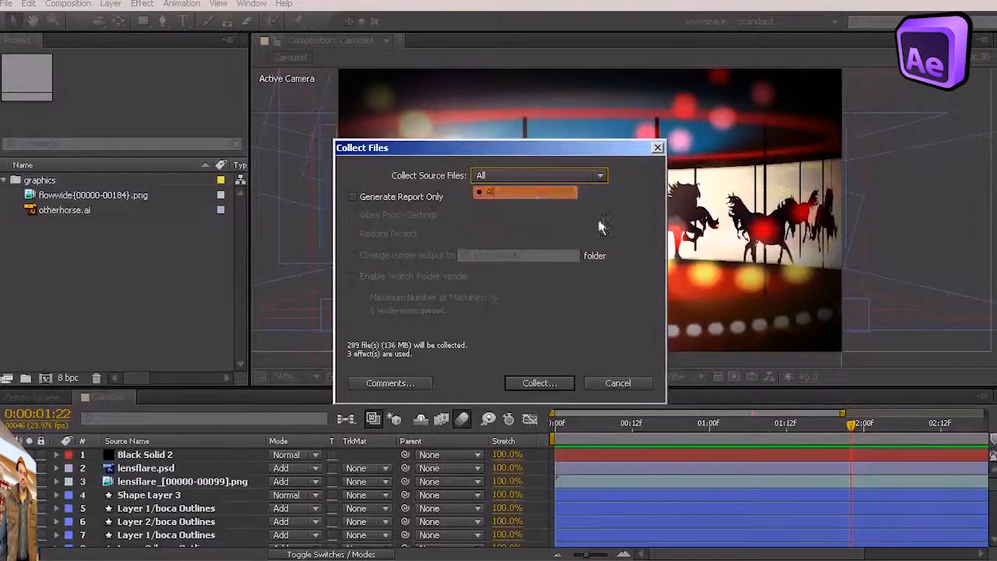
Step: Collect the files into a folder named "Carousel folder" inside Reference Files
{"action": "left_click", "coordinate": [536, 383]}
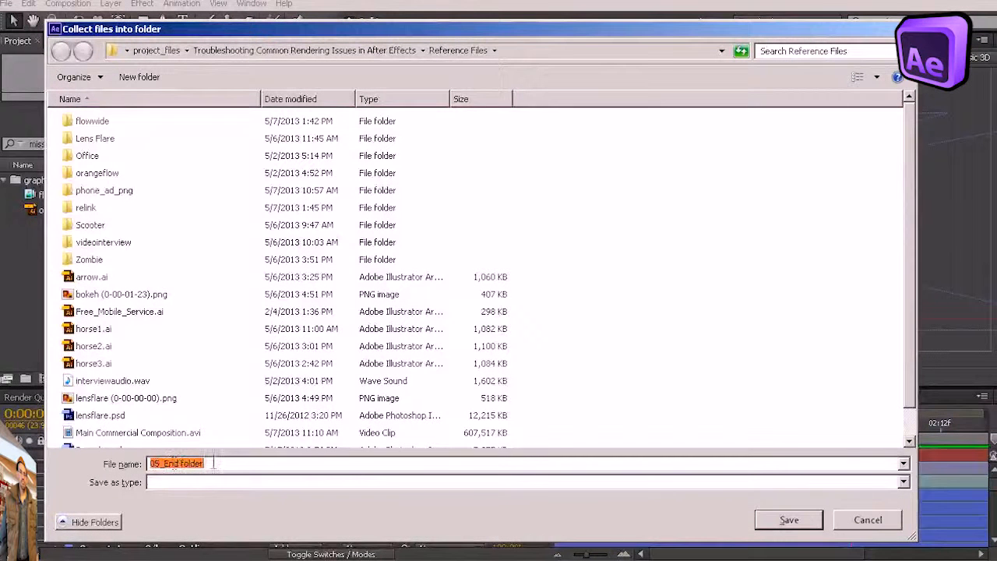
{"action": "left_click", "coordinate": [185, 463]}
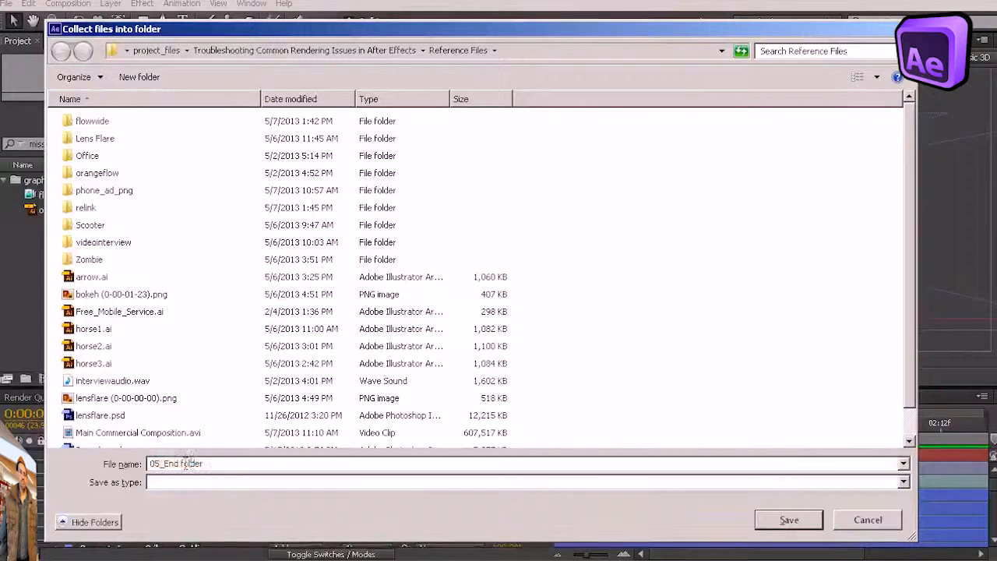
{"action": "left_click_drag", "start_coordinate": [178, 463], "coordinate": [132, 463]}
{"action": "type", "text": "Caer"}
{"action": "type", "text": "rousel"}
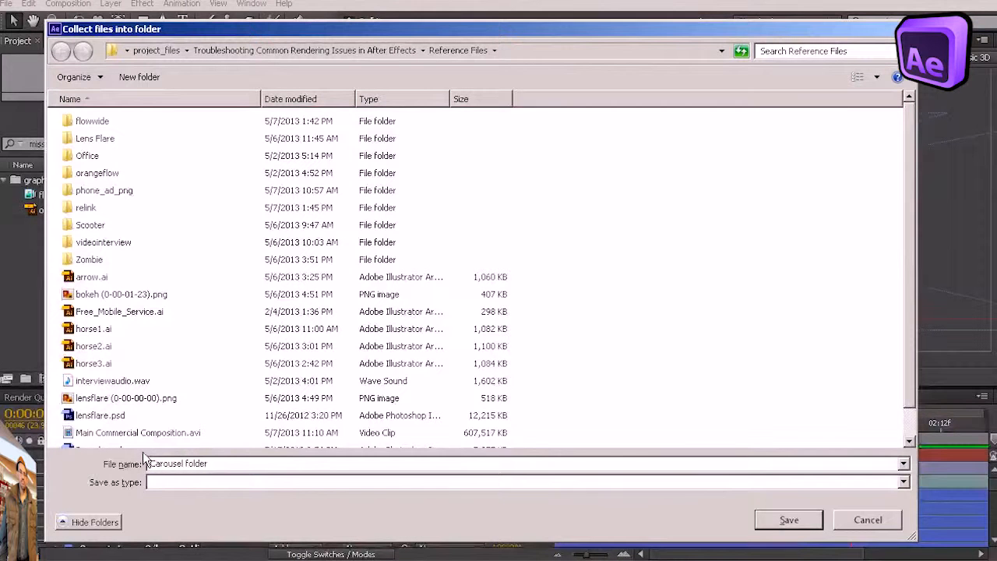
{"action": "left_click", "coordinate": [788, 519]}
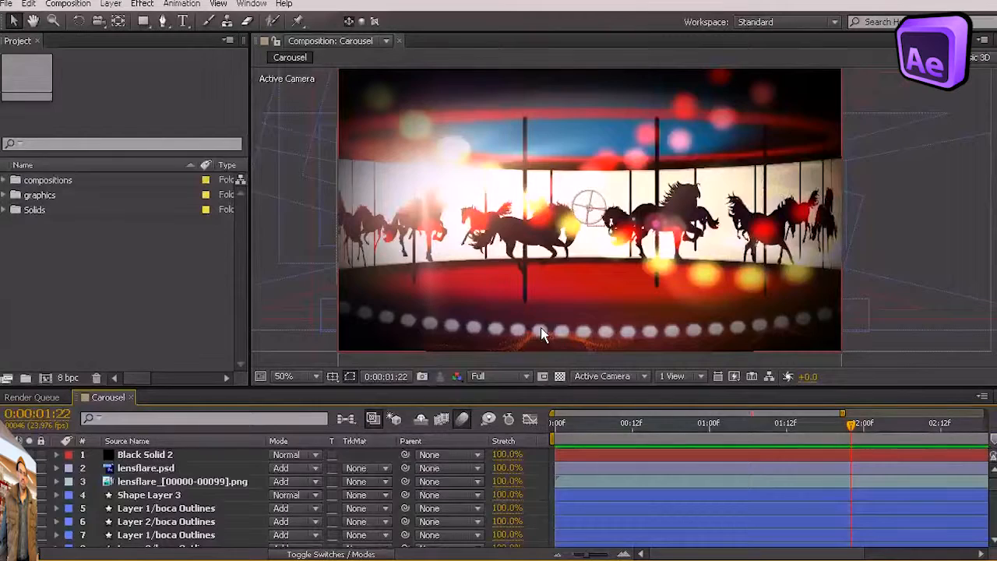
Step: Switch to the Reference Files window and inspect Carousel folder's report, project file and the graphics folder inside (Footage)
{"action": "key", "text": "alt+Tab"}
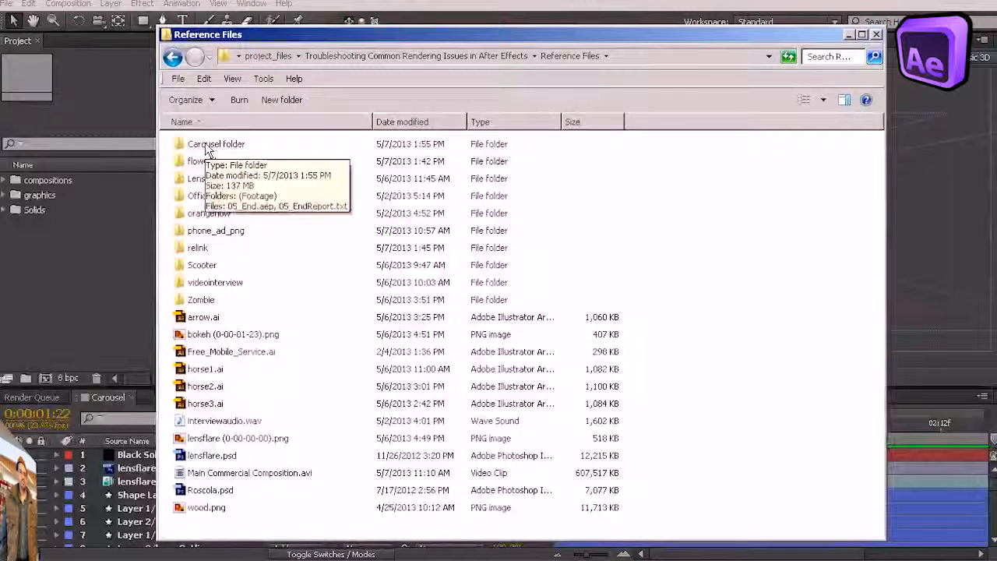
{"action": "double_click", "coordinate": [222, 147]}
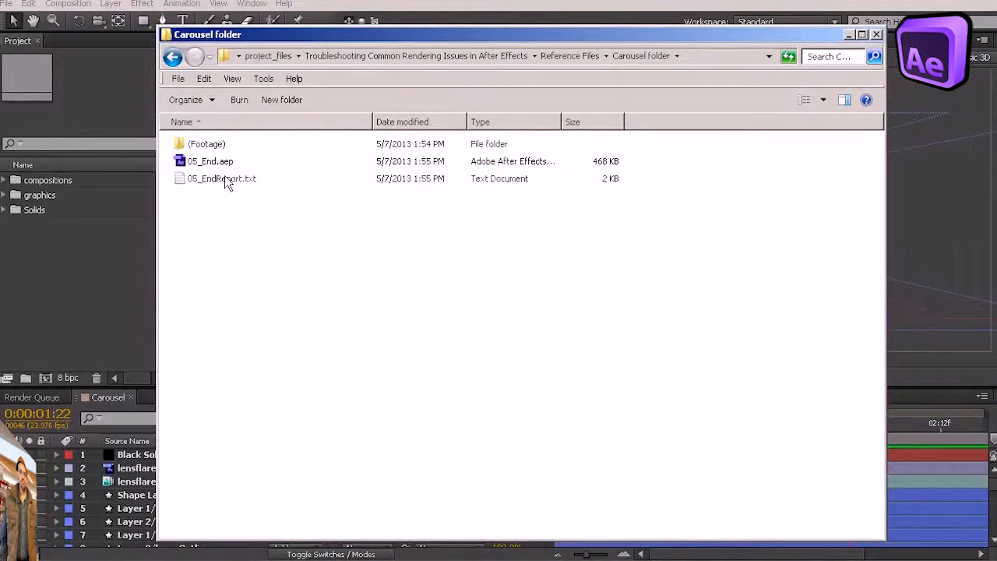
{"action": "left_click", "coordinate": [225, 181]}
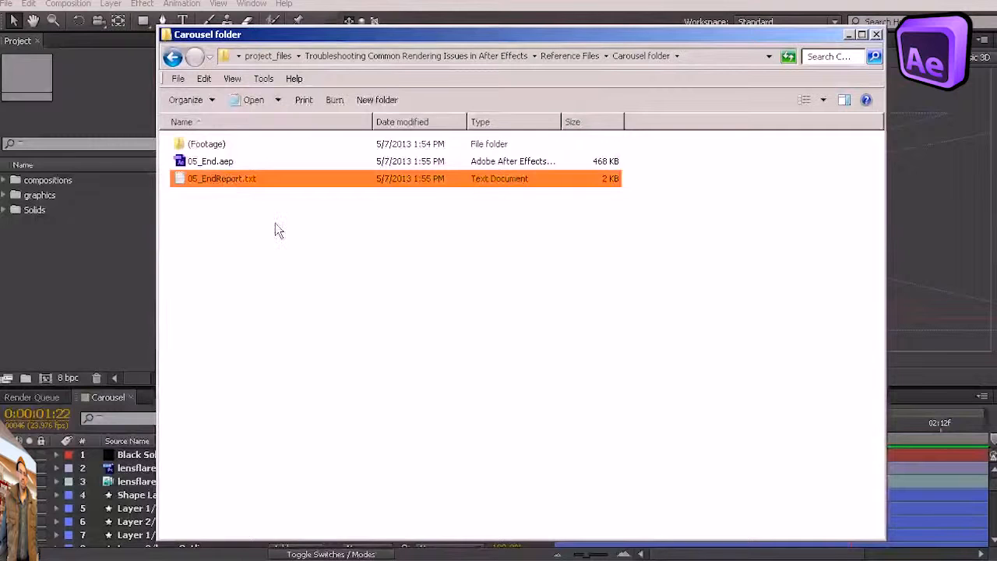
{"action": "left_click", "coordinate": [213, 160]}
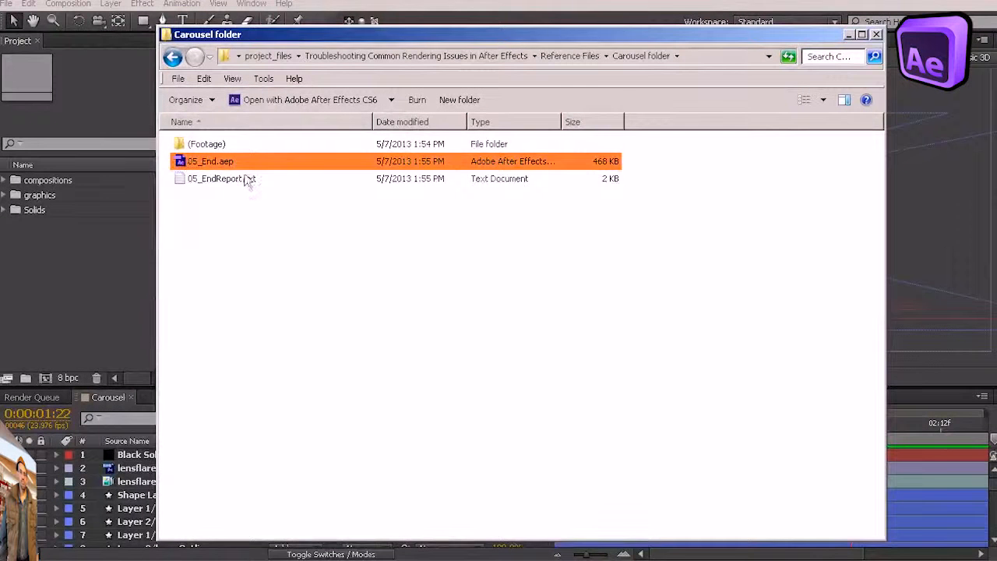
{"action": "double_click", "coordinate": [213, 144]}
{"action": "left_click", "coordinate": [199, 145]}
{"action": "double_click", "coordinate": [199, 147]}
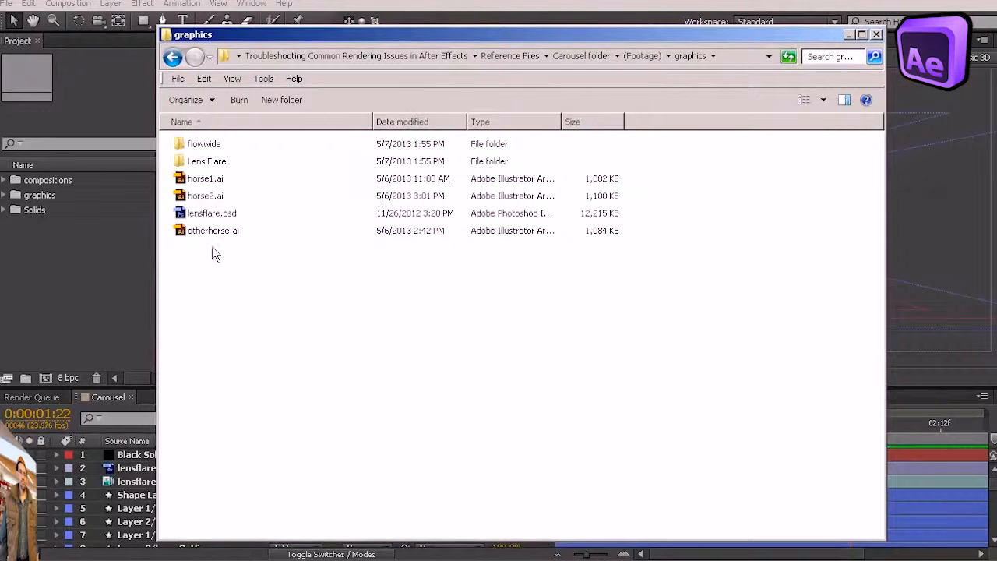
Step: Check the collected flowwide folder, then go back up to Carousel folder
{"action": "left_click", "coordinate": [210, 147]}
{"action": "double_click", "coordinate": [203, 145]}
{"action": "key", "text": "BackSpace"}
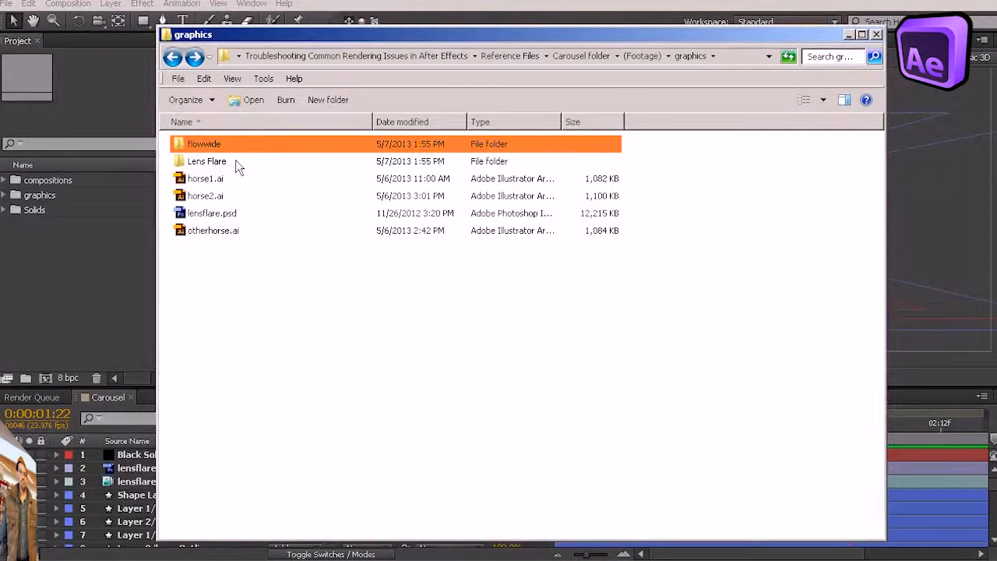
{"action": "mouse_move", "coordinate": [242, 168]}
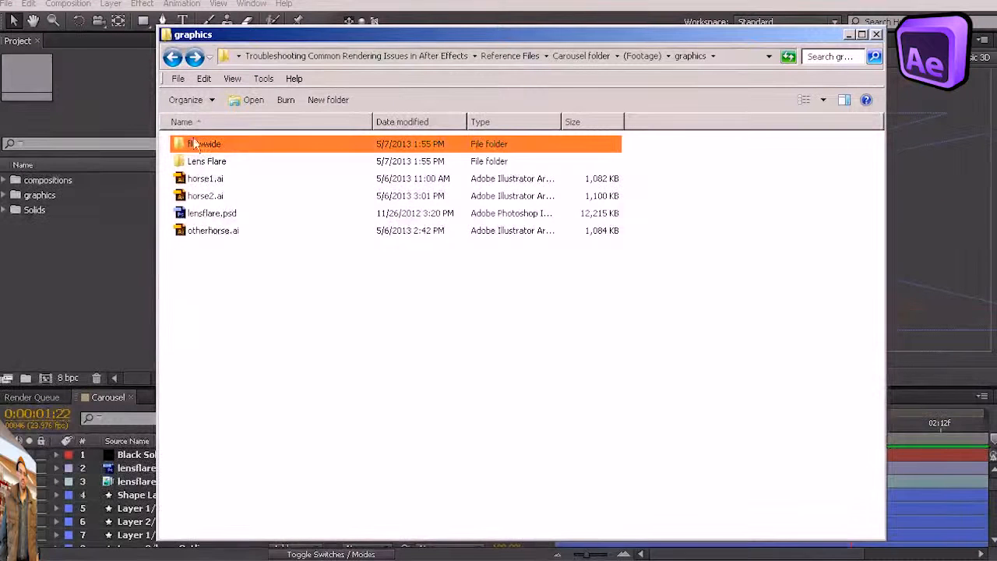
{"action": "left_click", "coordinate": [644, 56]}
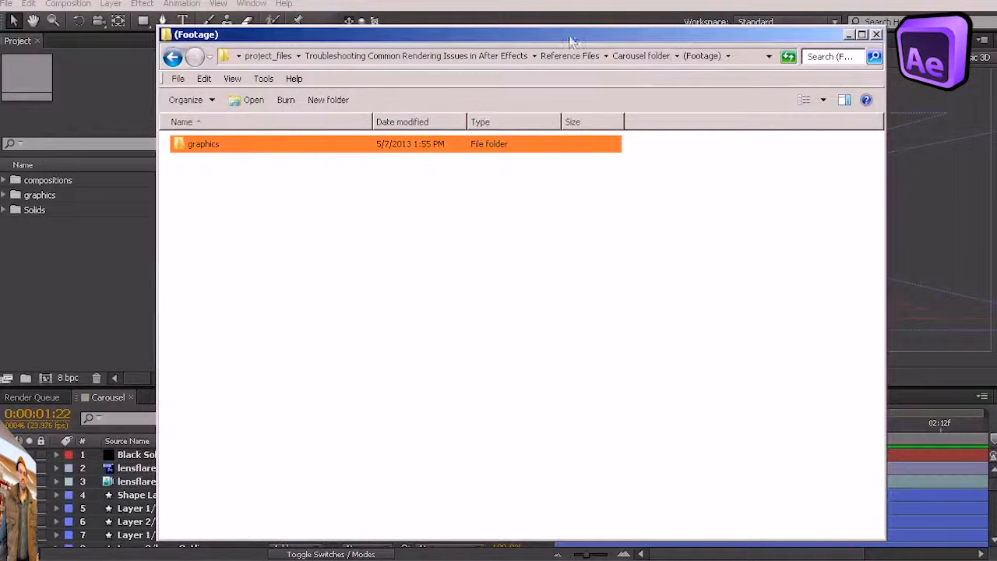
{"action": "left_click", "coordinate": [628, 57]}
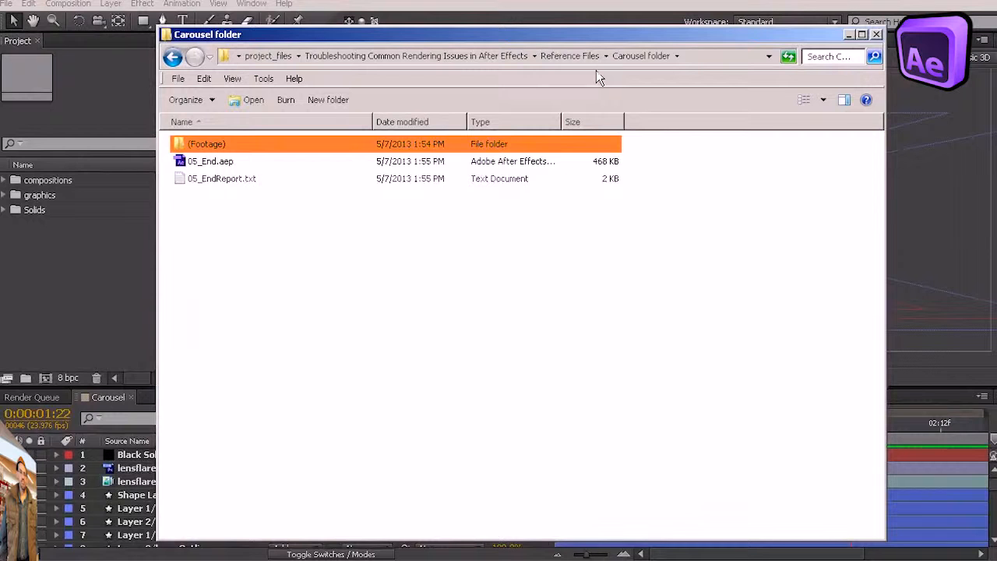
{"action": "mouse_move", "coordinate": [381, 47]}
{"action": "left_mouse_down"}
{"action": "mouse_move", "coordinate": [416, 53]}
{"action": "mouse_move", "coordinate": [390, 30]}
{"action": "left_mouse_up"}
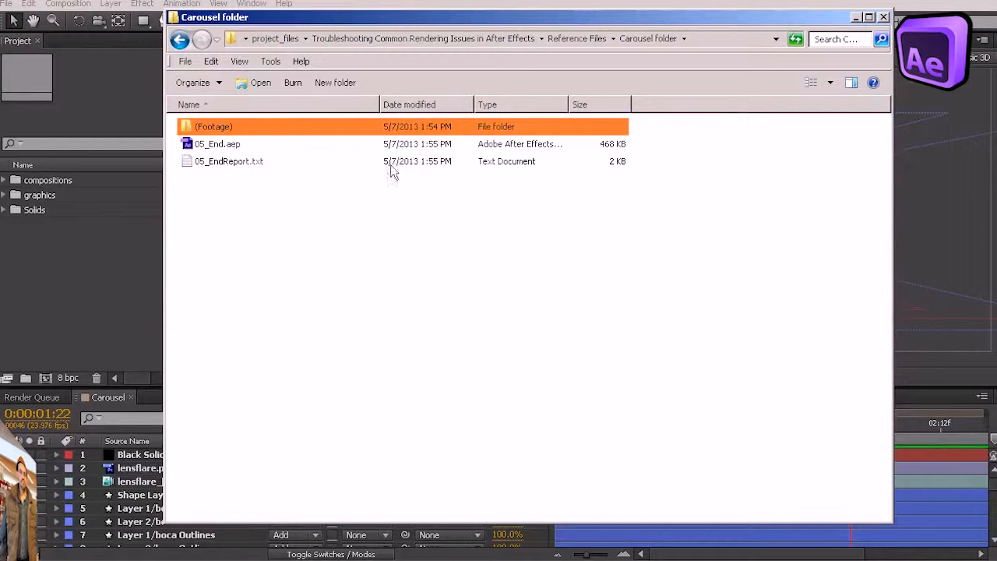
Step: Review the collected files in the graphics folder within (Footage) once more and close the file window
{"action": "double_click", "coordinate": [224, 133]}
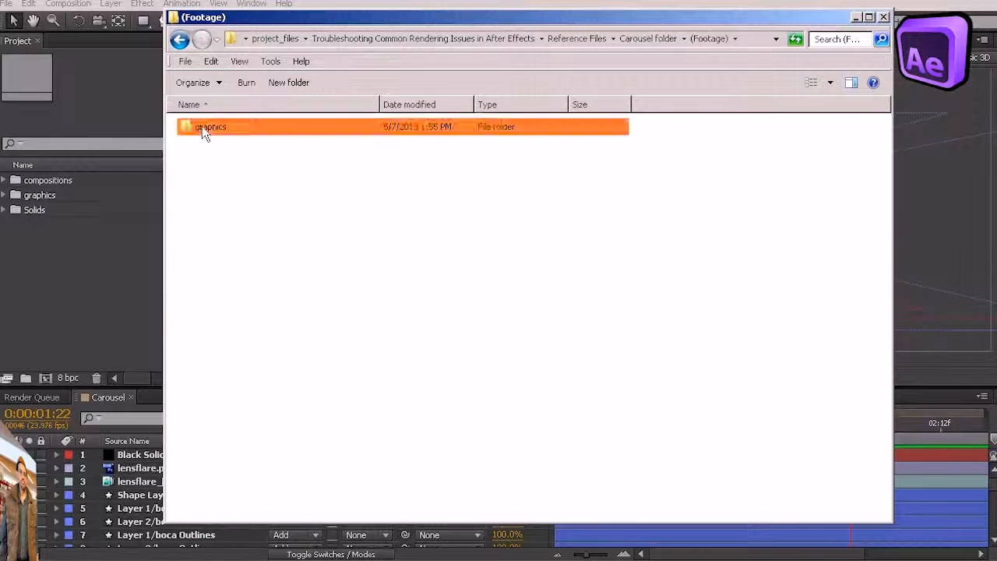
{"action": "double_click", "coordinate": [207, 127]}
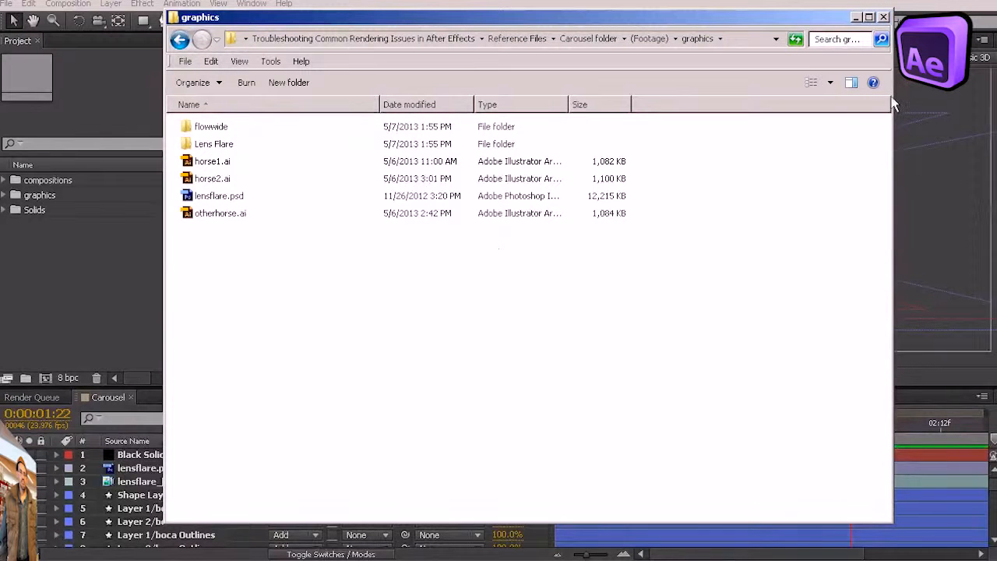
{"action": "left_click", "coordinate": [884, 18]}
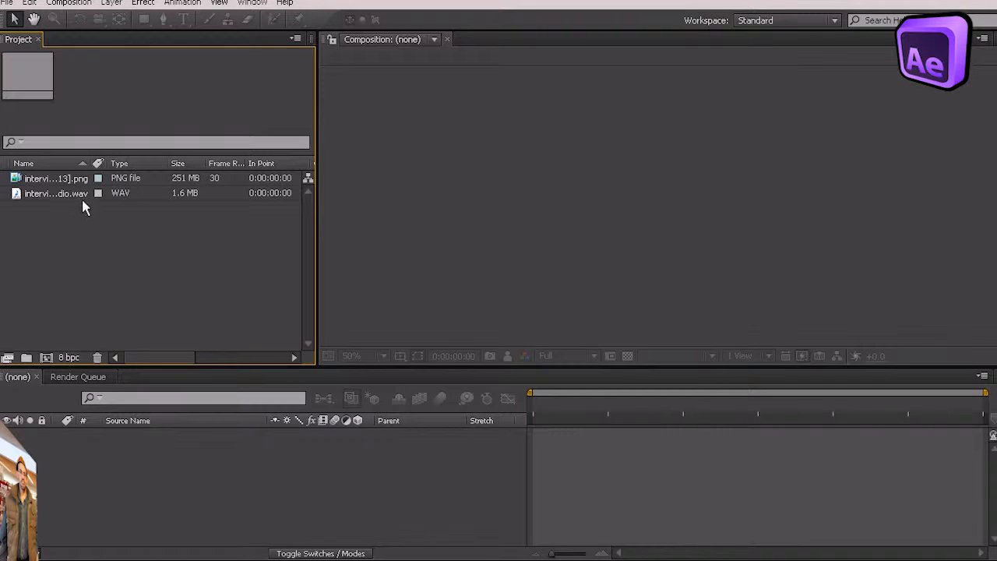
{"action": "left_click", "coordinate": [49, 176]}
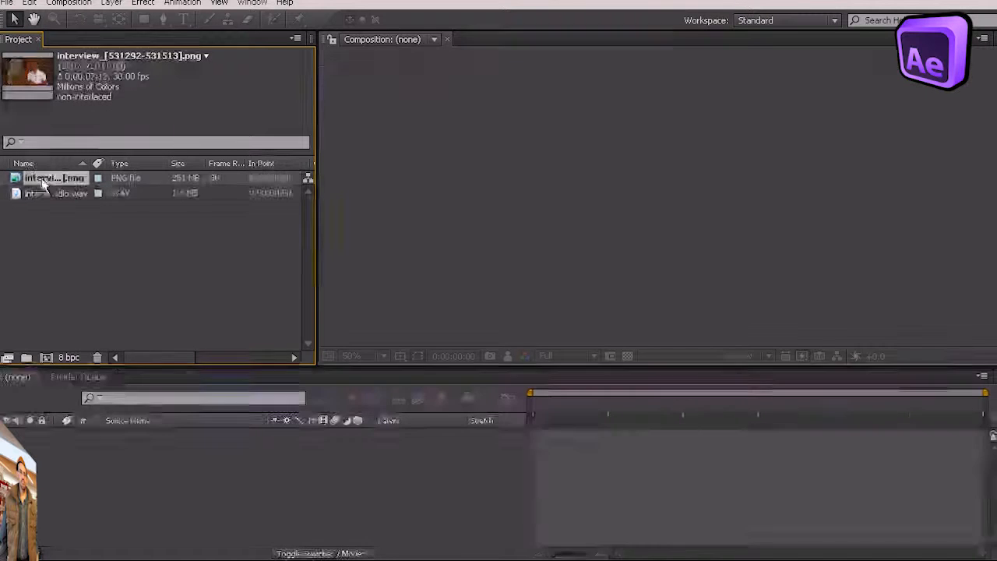
{"action": "left_click", "coordinate": [44, 359]}
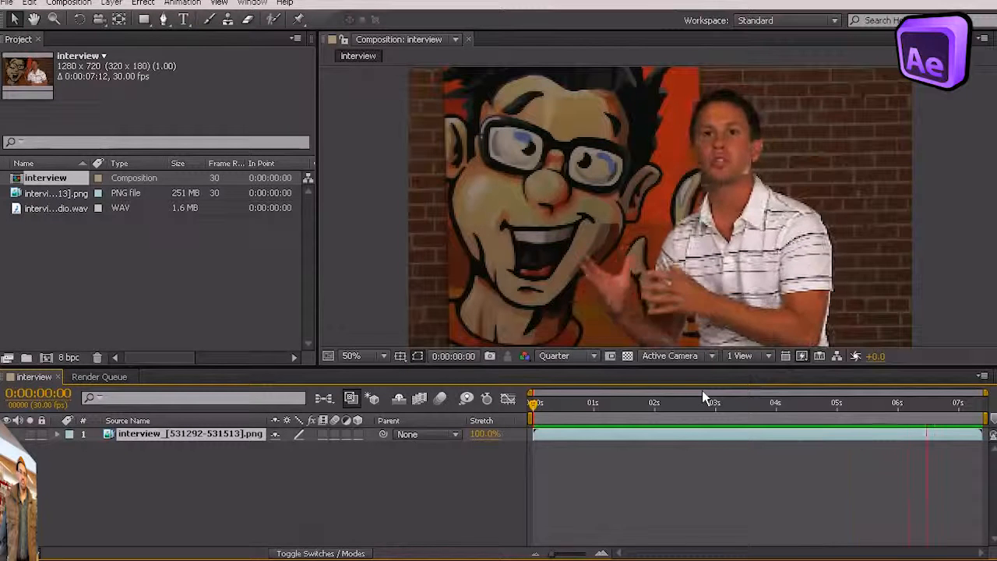
{"action": "key", "text": "space"}
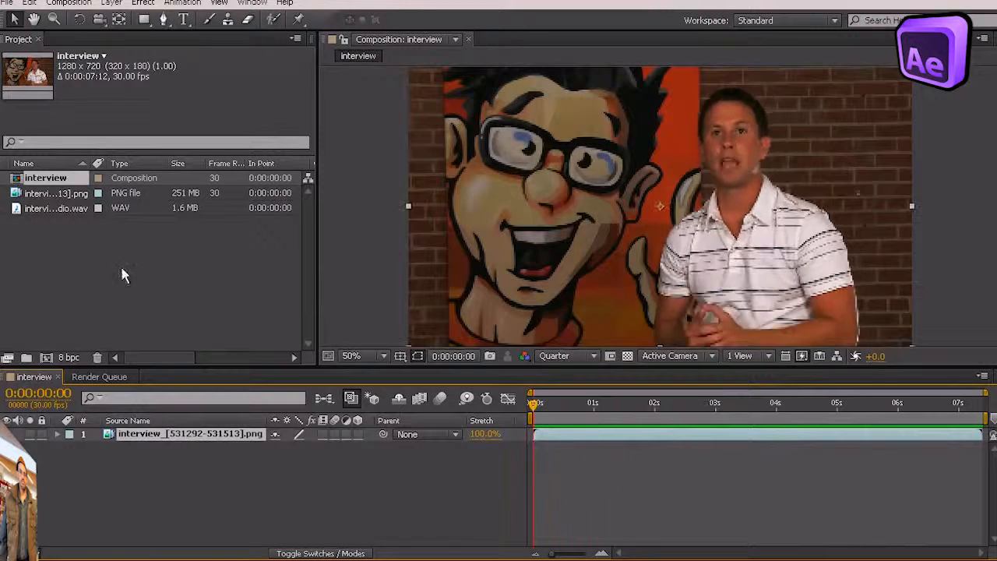
Step: Add interviewaudio.wav beneath the PNG sequence in the interview composition, preview it with sound, and return to the first frame
{"action": "left_click", "coordinate": [54, 208]}
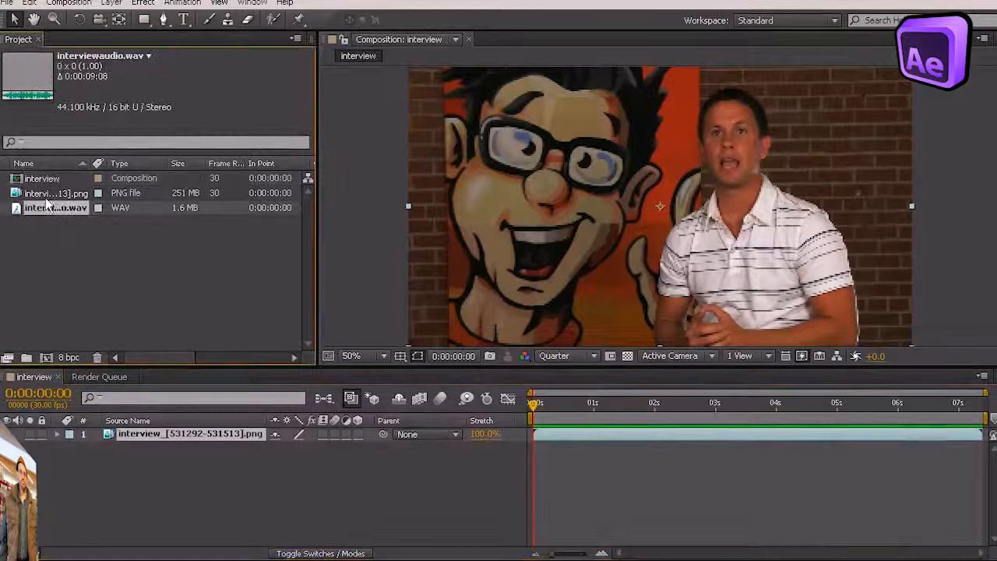
{"action": "left_click_drag", "start_coordinate": [45, 451], "coordinate": [55, 453]}
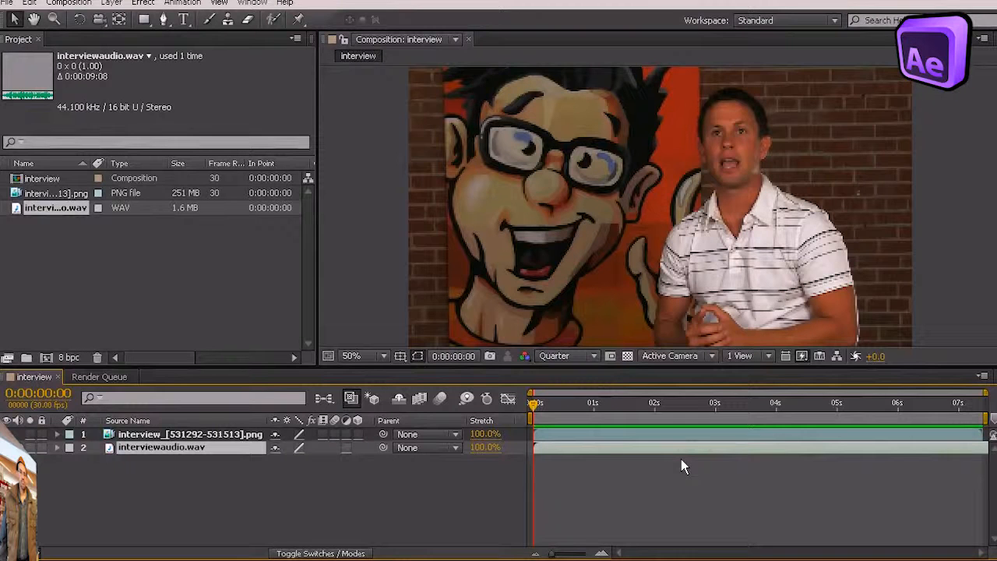
{"action": "key", "text": "KP_0"}
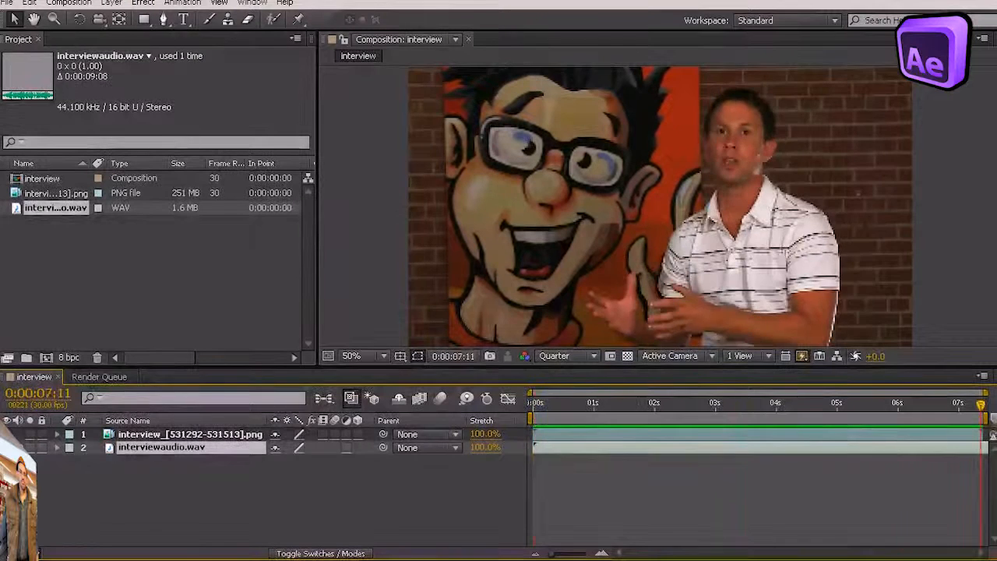
{"action": "left_click_drag", "start_coordinate": [985, 420], "coordinate": [510, 433]}
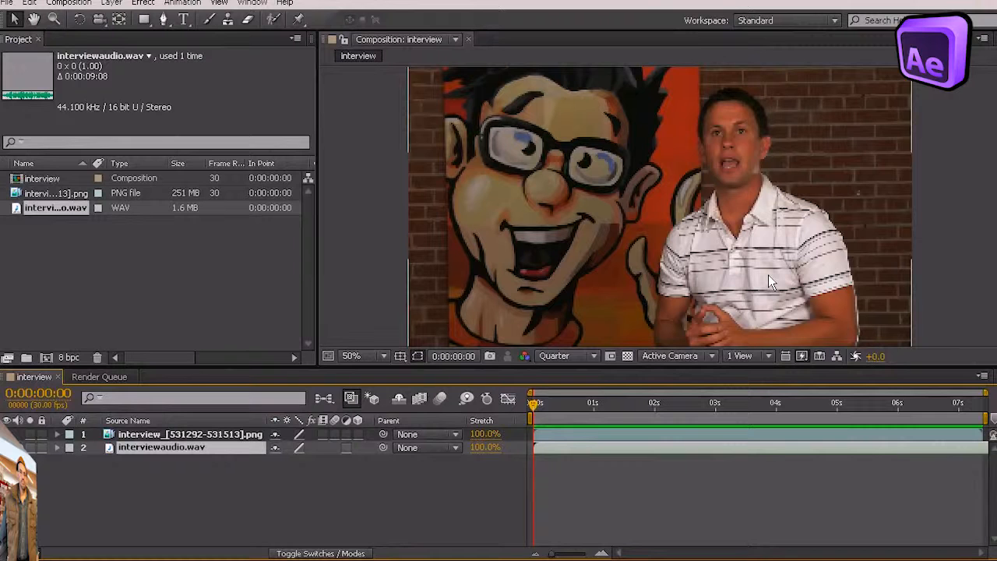
{"action": "left_click", "coordinate": [67, 192]}
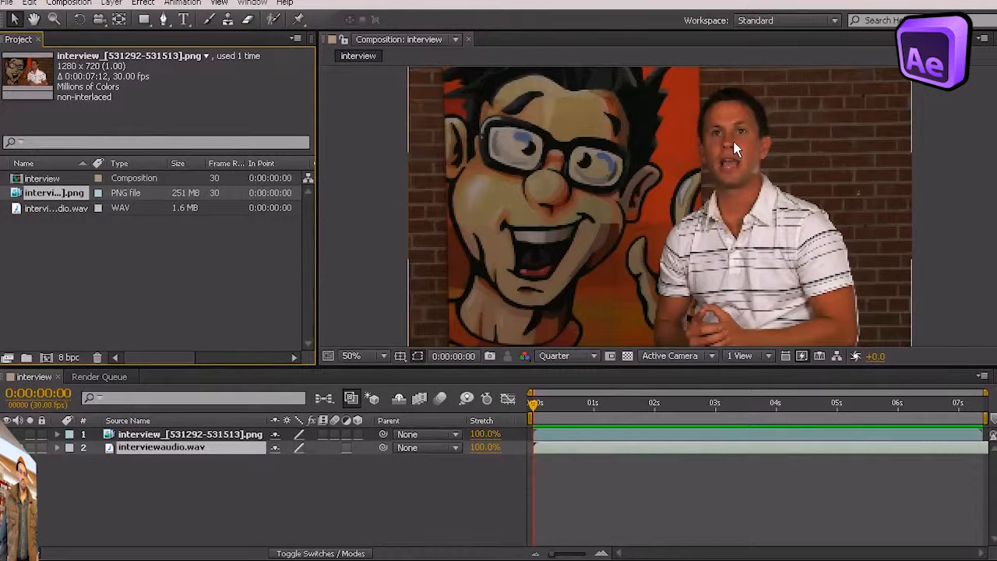
{"action": "left_click", "coordinate": [55, 210]}
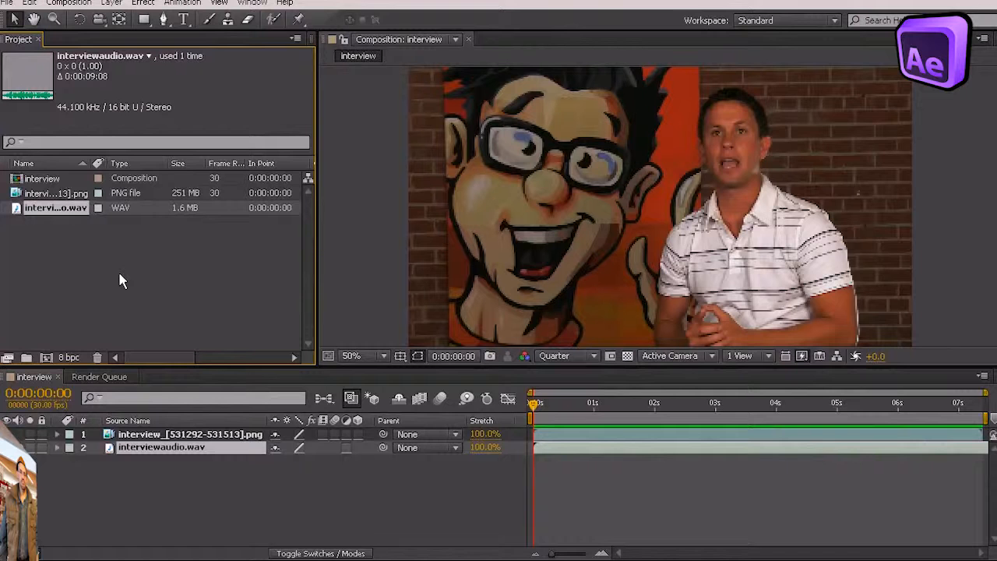
{"action": "left_click", "coordinate": [39, 194]}
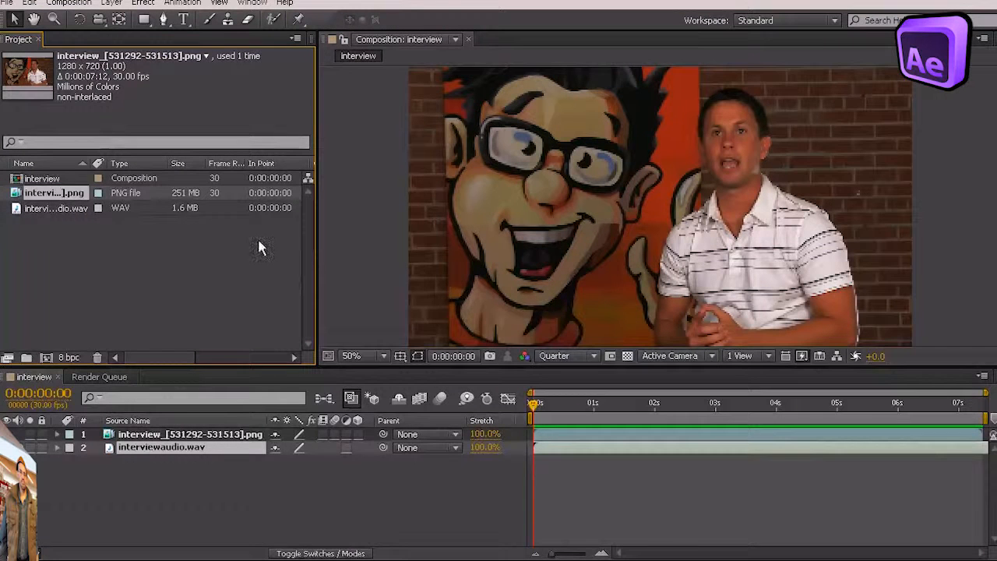
{"action": "right_click", "coordinate": [42, 194]}
{"action": "mouse_move", "coordinate": [154, 270]}
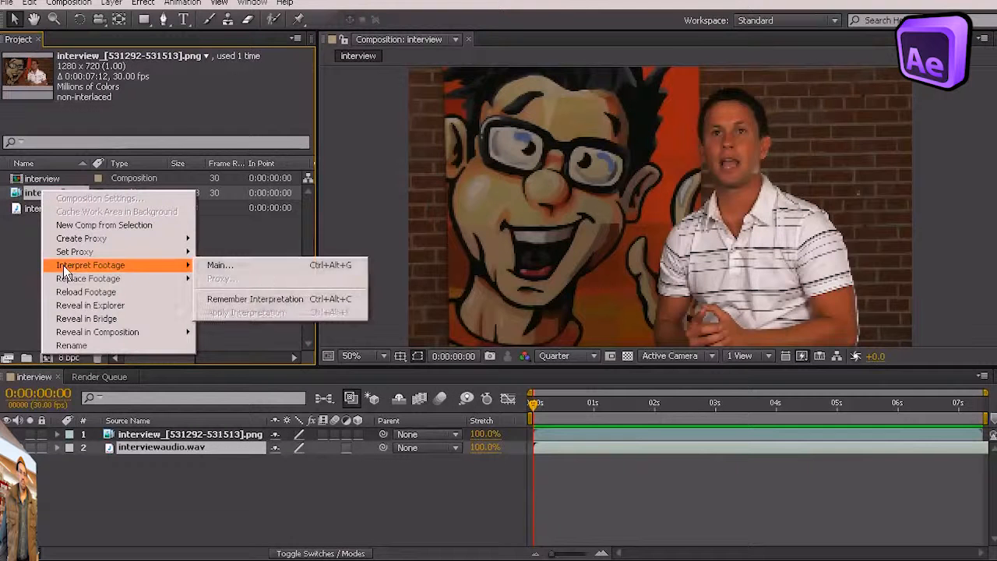
{"action": "left_click", "coordinate": [263, 269]}
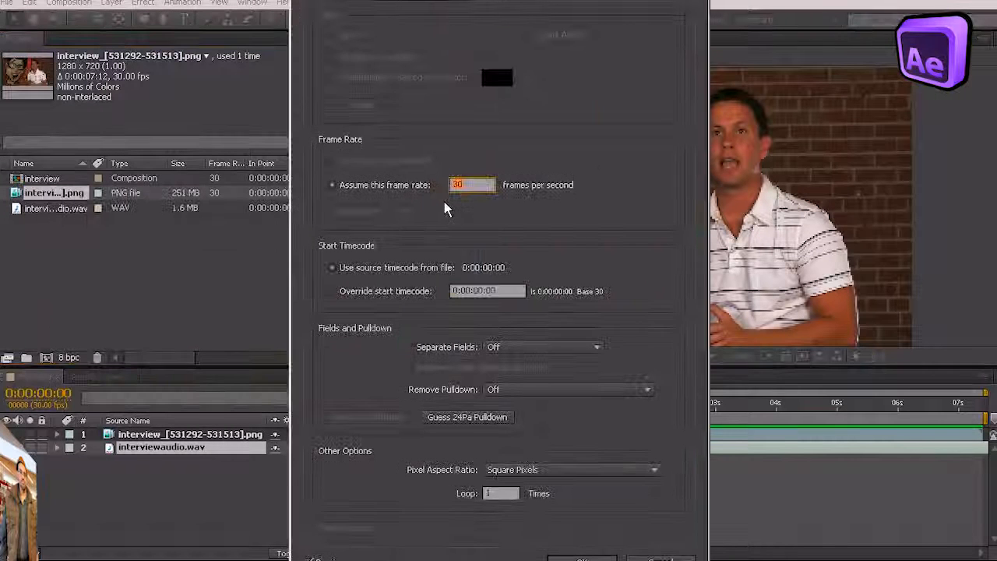
{"action": "type", "text": "23.976"}
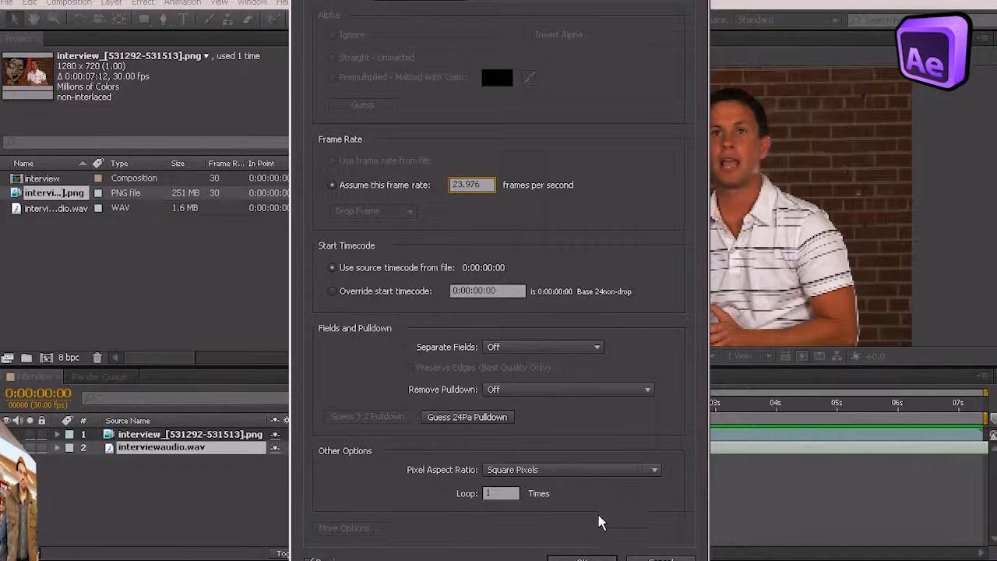
{"action": "left_click", "coordinate": [595, 551]}
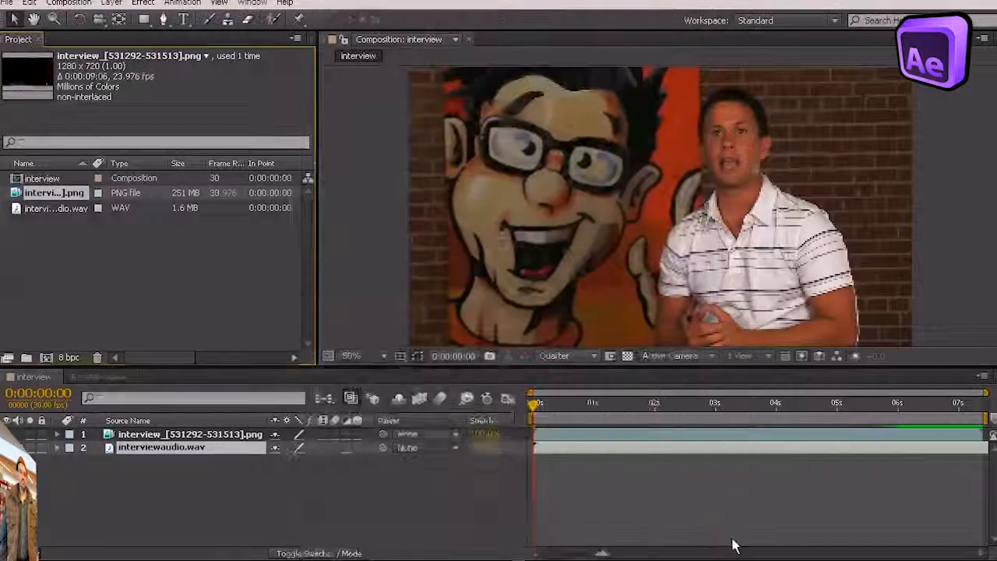
Step: Lengthen the interview composition to 0:00:17:12 and extend the PNG sequence layer to the end of its footage
{"action": "mouse_move", "coordinate": [987, 434]}
{"action": "left_mouse_down"}
{"action": "mouse_move", "coordinate": [921, 435]}
{"action": "mouse_move", "coordinate": [994, 435]}
{"action": "left_mouse_up"}
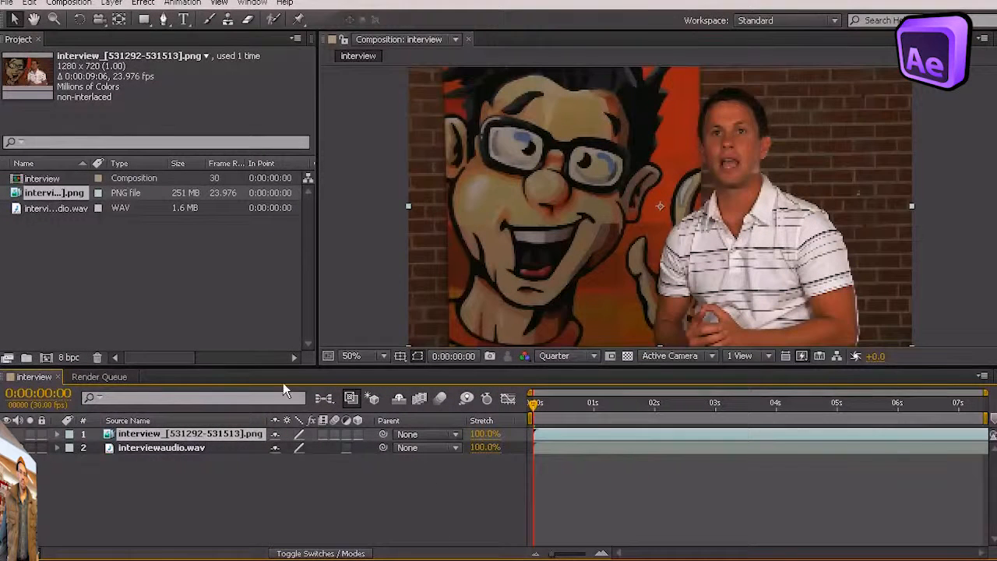
{"action": "left_click", "coordinate": [67, 3]}
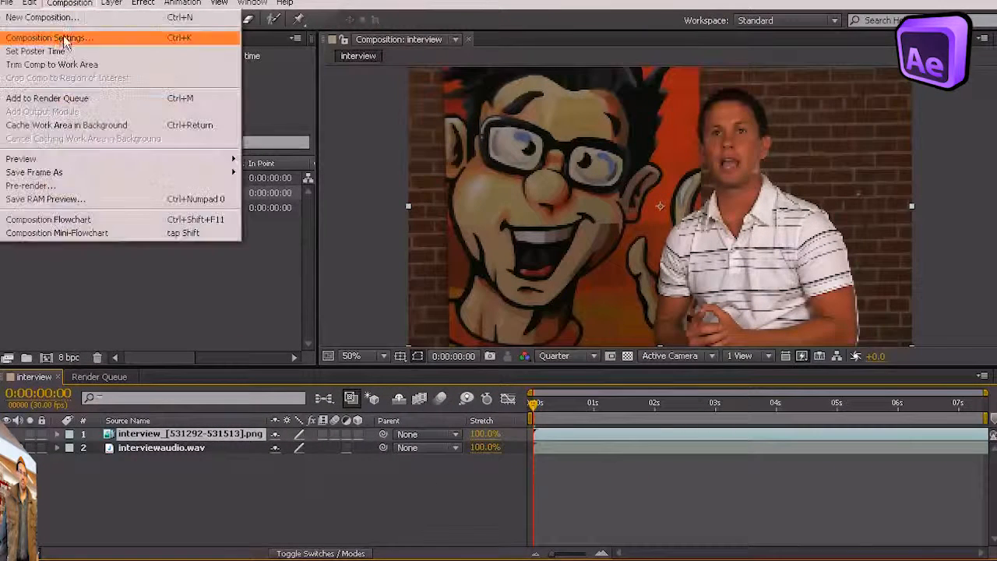
{"action": "left_click", "coordinate": [63, 37]}
{"action": "left_click", "coordinate": [421, 356]}
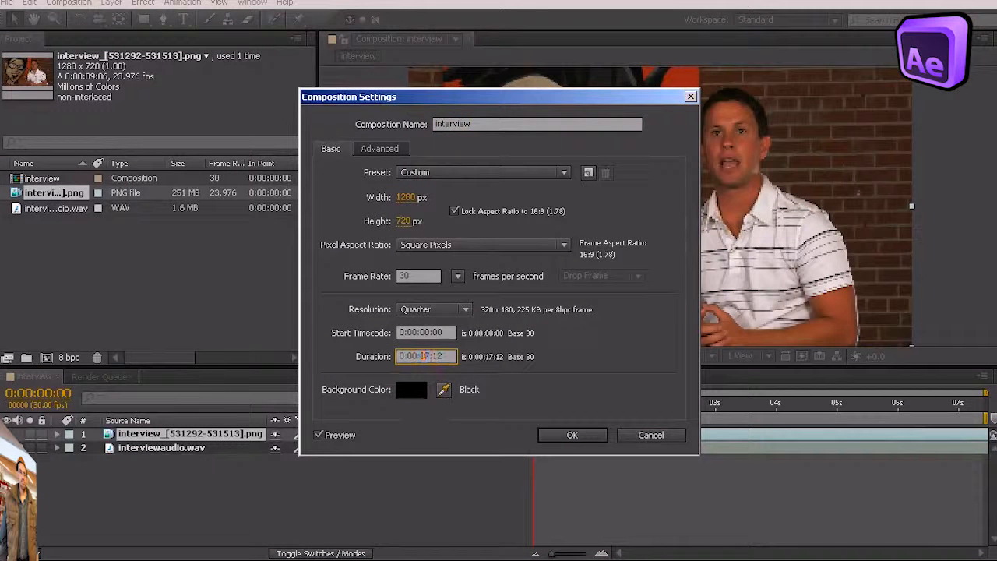
{"action": "left_click", "coordinate": [569, 436]}
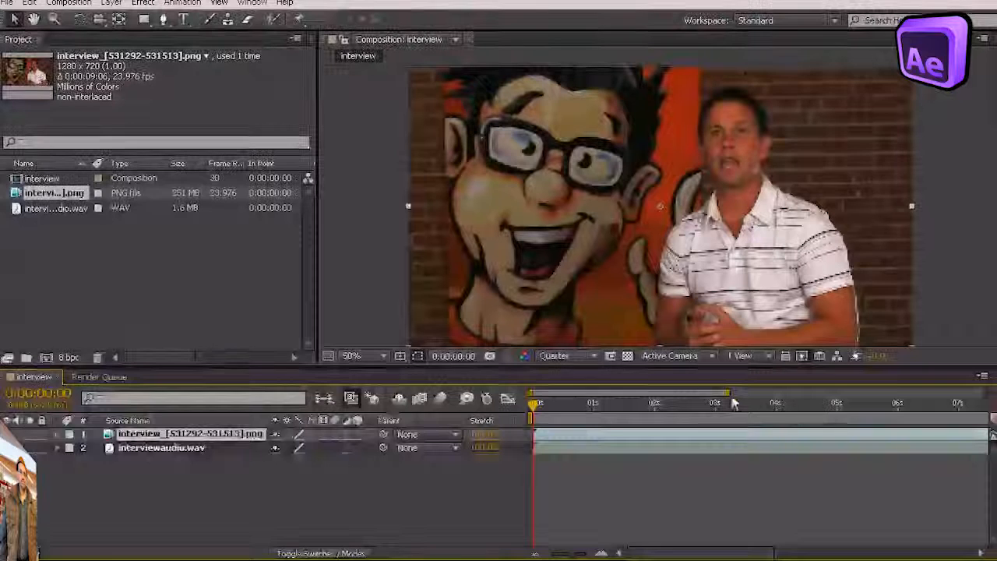
{"action": "left_click_drag", "start_coordinate": [730, 394], "coordinate": [915, 395]}
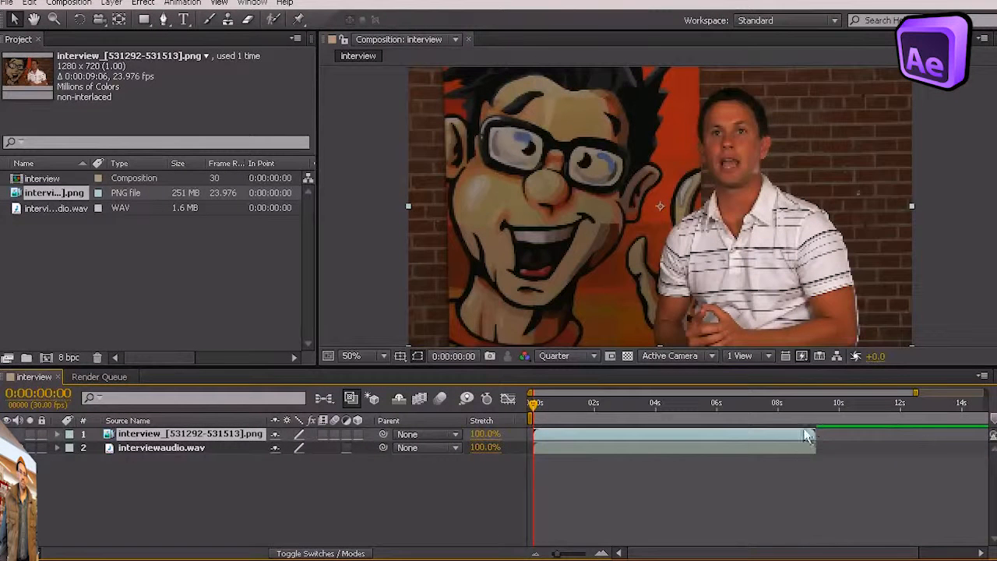
Step: End the work area at 0:00:09:07, where the layers finish, and trim the interview composition to it
{"action": "left_click", "coordinate": [806, 413]}
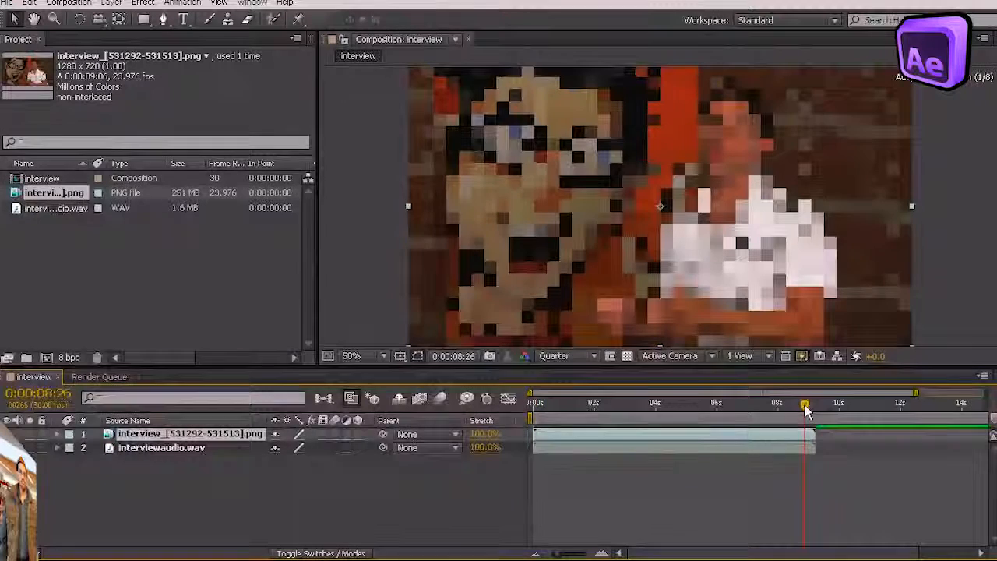
{"action": "left_click", "coordinate": [816, 410]}
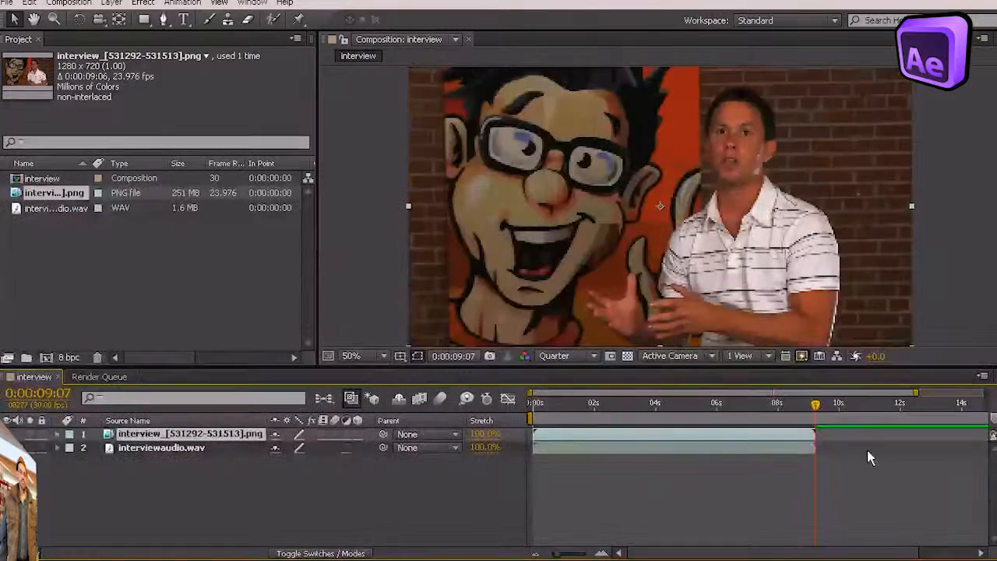
{"action": "key", "text": "n"}
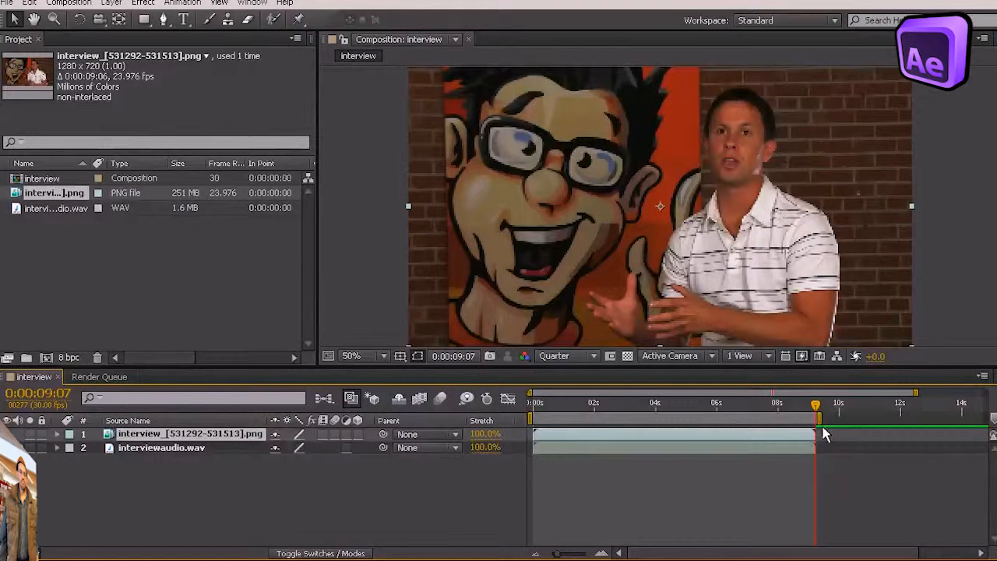
{"action": "right_click", "coordinate": [785, 415]}
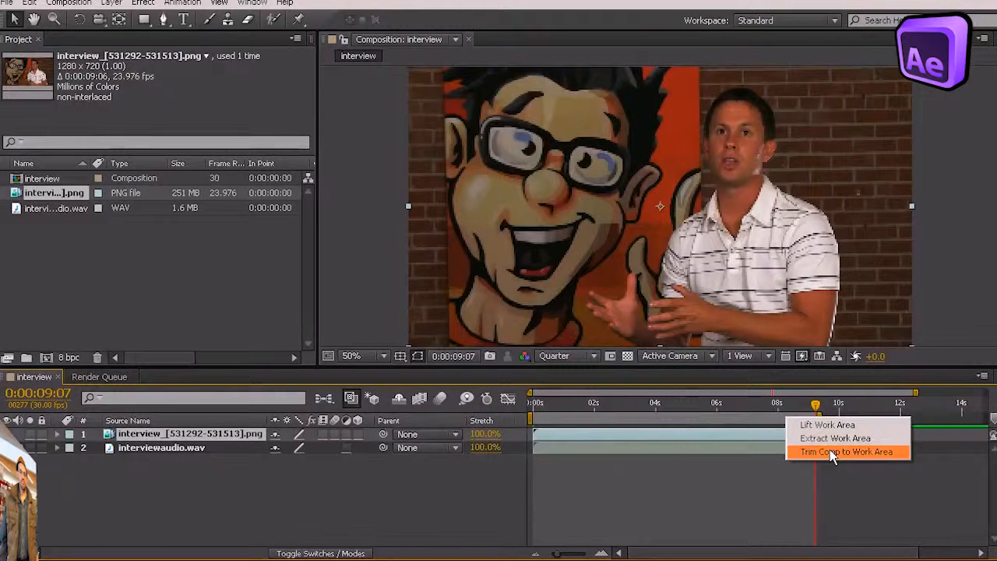
{"action": "left_click", "coordinate": [830, 450]}
{"action": "mouse_move", "coordinate": [986, 404]}
{"action": "left_mouse_down"}
{"action": "mouse_move", "coordinate": [513, 417]}
{"action": "mouse_move", "coordinate": [983, 415]}
{"action": "left_mouse_up"}
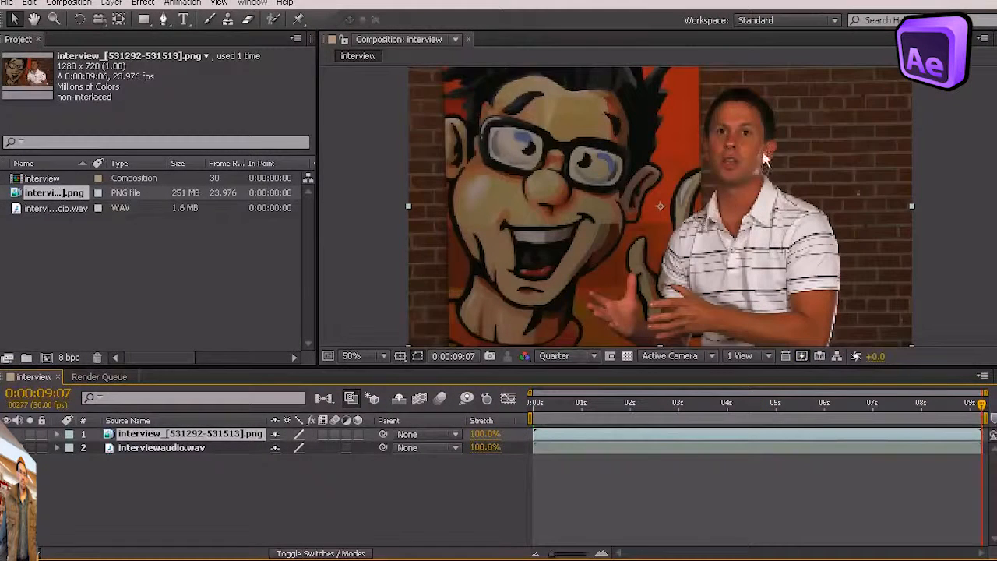
Step: Switch fast previews to Off (Final Quality) and scrub through the interview composition
{"action": "left_click", "coordinate": [808, 356]}
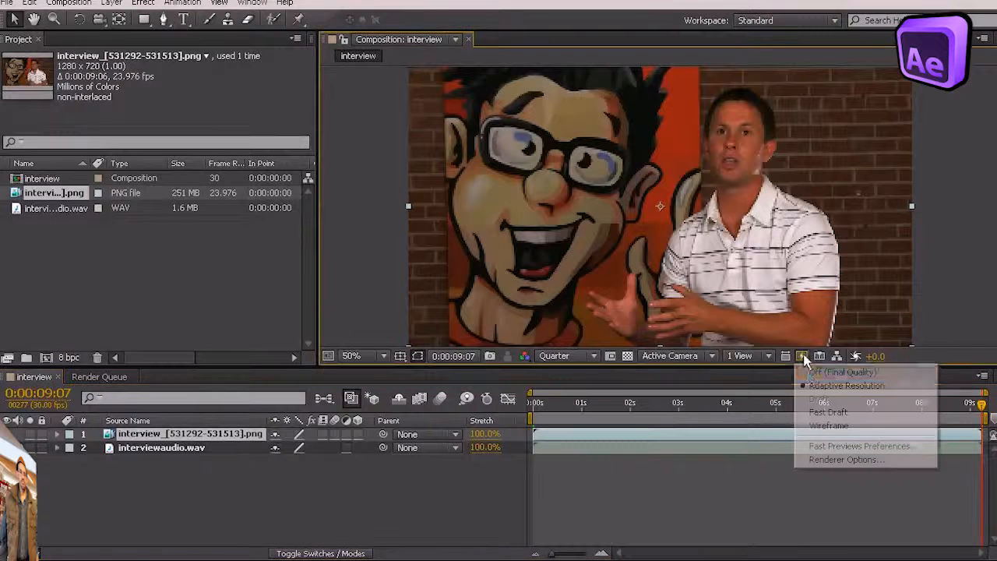
{"action": "left_click", "coordinate": [825, 372]}
{"action": "left_click", "coordinate": [754, 418]}
{"action": "left_click_drag", "start_coordinate": [754, 418], "coordinate": [838, 417]}
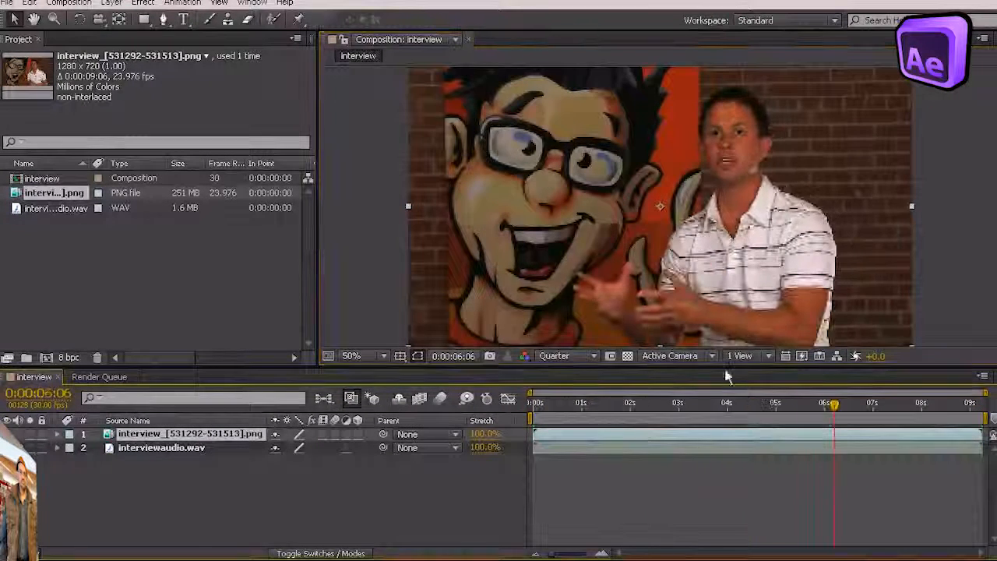
Step: Play the interview composition from the first frame to check the footage against the audio, and return to the start
{"action": "left_click_drag", "start_coordinate": [717, 412], "coordinate": [534, 403]}
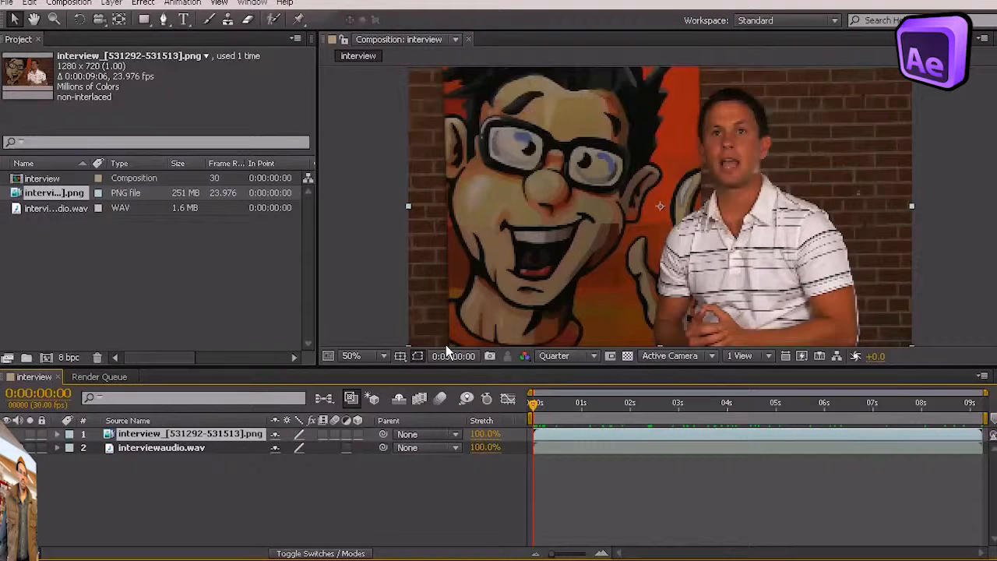
{"action": "key", "text": "space"}
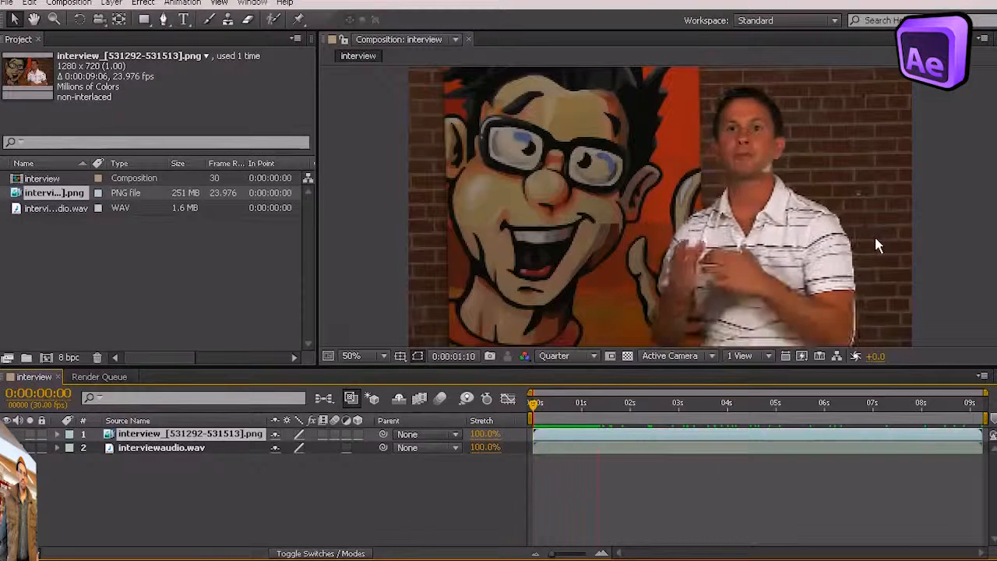
{"action": "key", "text": "space"}
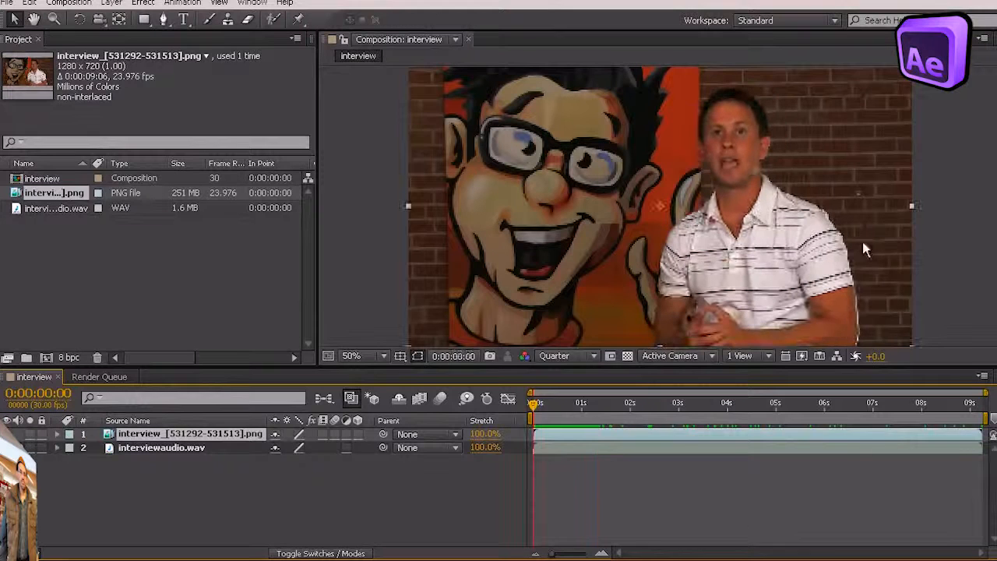
{"action": "left_click_drag", "start_coordinate": [532, 407], "coordinate": [486, 402]}
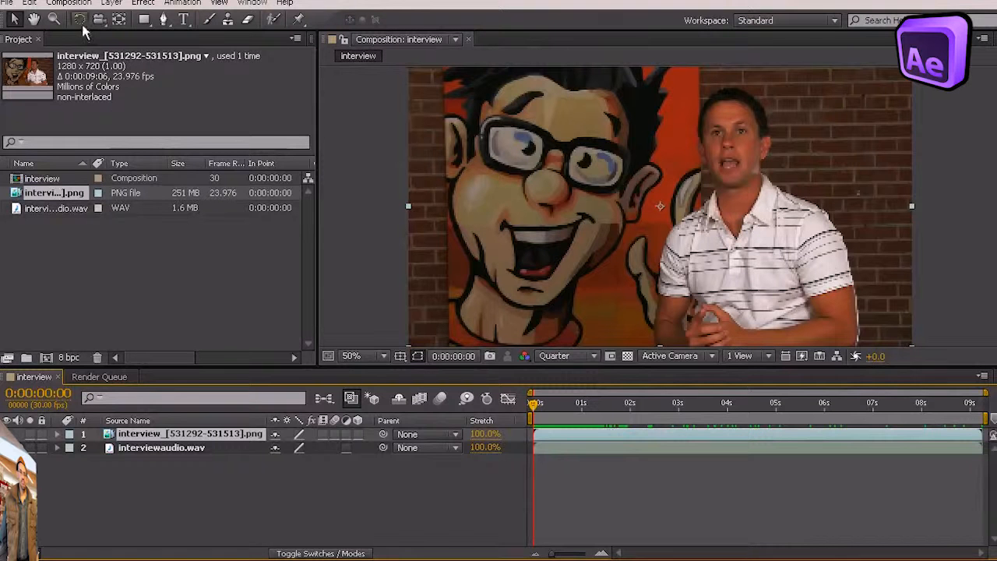
Step: Set the interview composition's frame rate to 23.976 frames per second and run a RAM preview with sound
{"action": "left_click", "coordinate": [69, 3]}
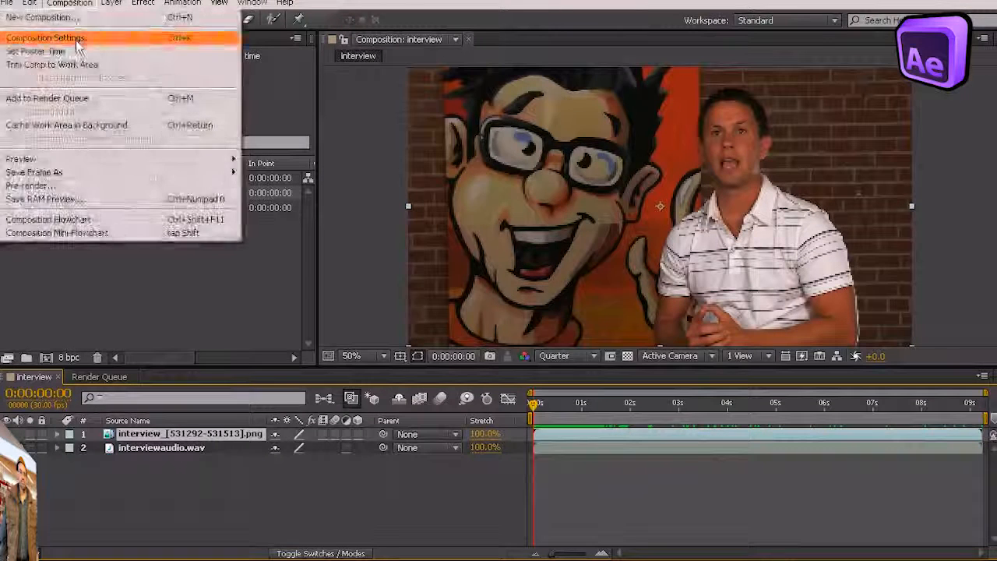
{"action": "left_click", "coordinate": [47, 38]}
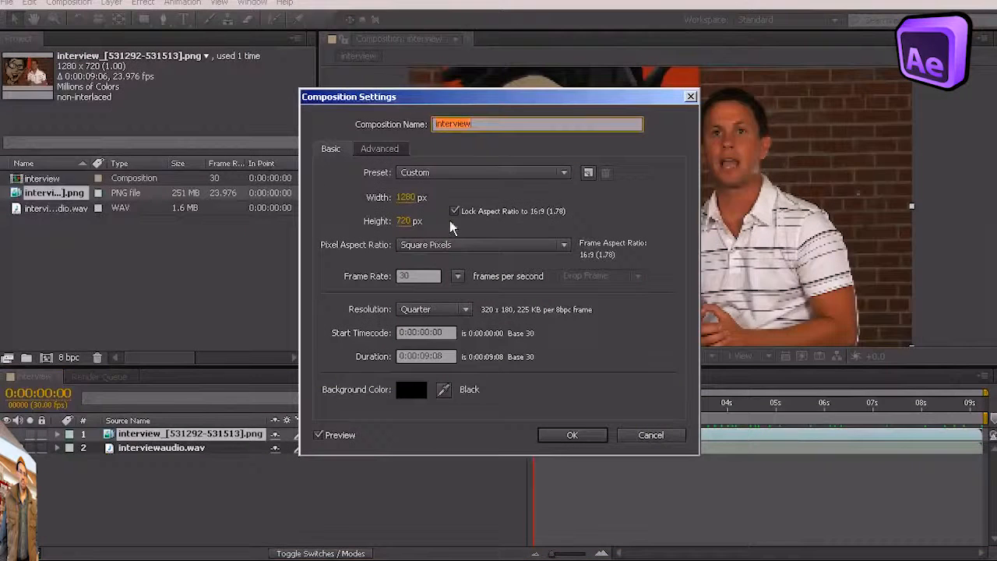
{"action": "left_click", "coordinate": [455, 278]}
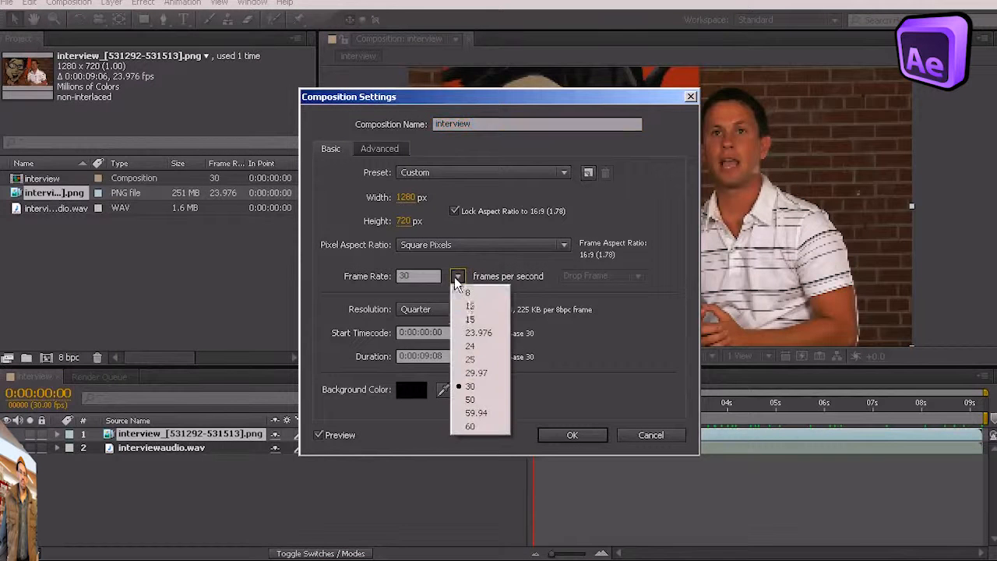
{"action": "left_click", "coordinate": [487, 333]}
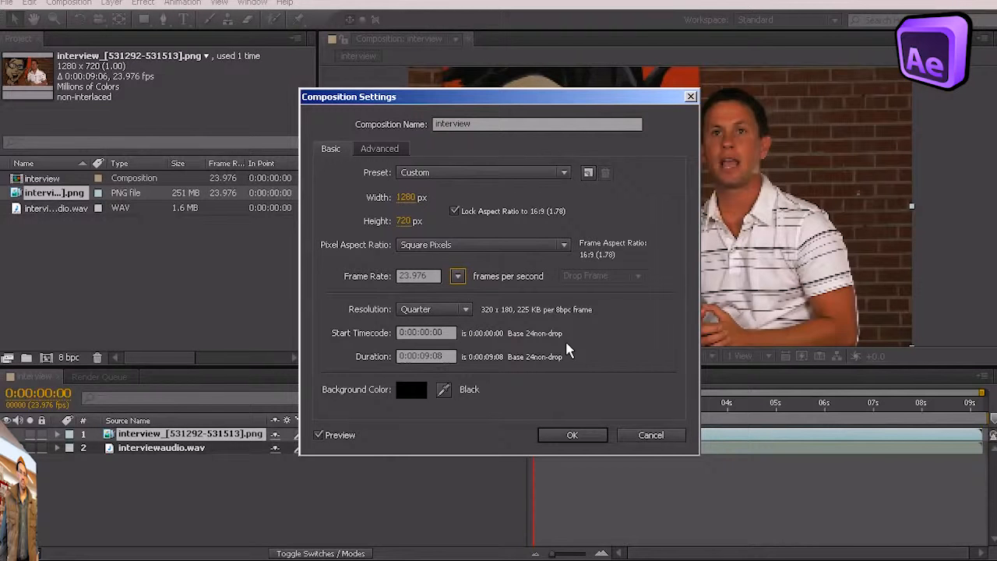
{"action": "left_click", "coordinate": [576, 435]}
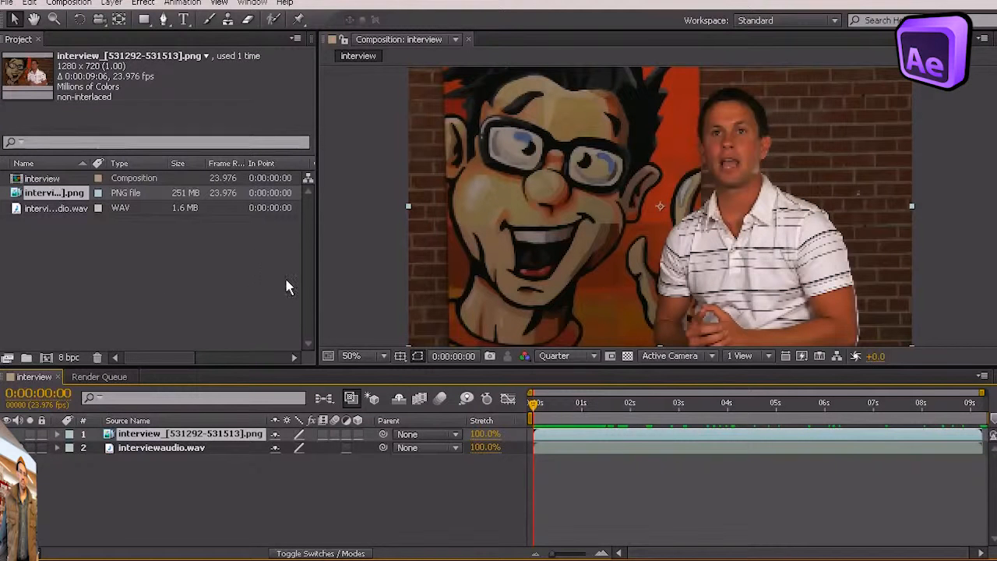
{"action": "key", "text": "KP_0"}
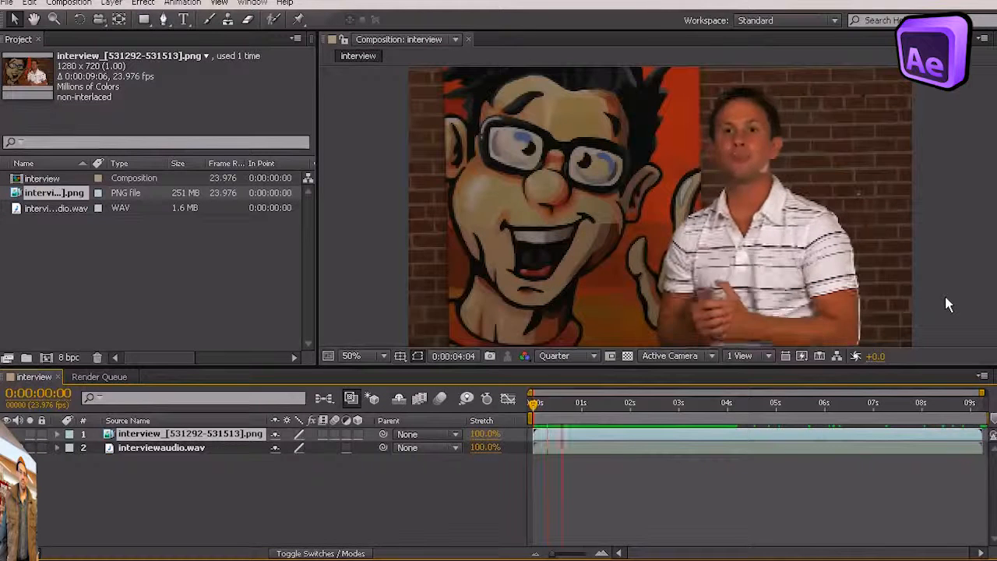
{"action": "key", "text": "space"}
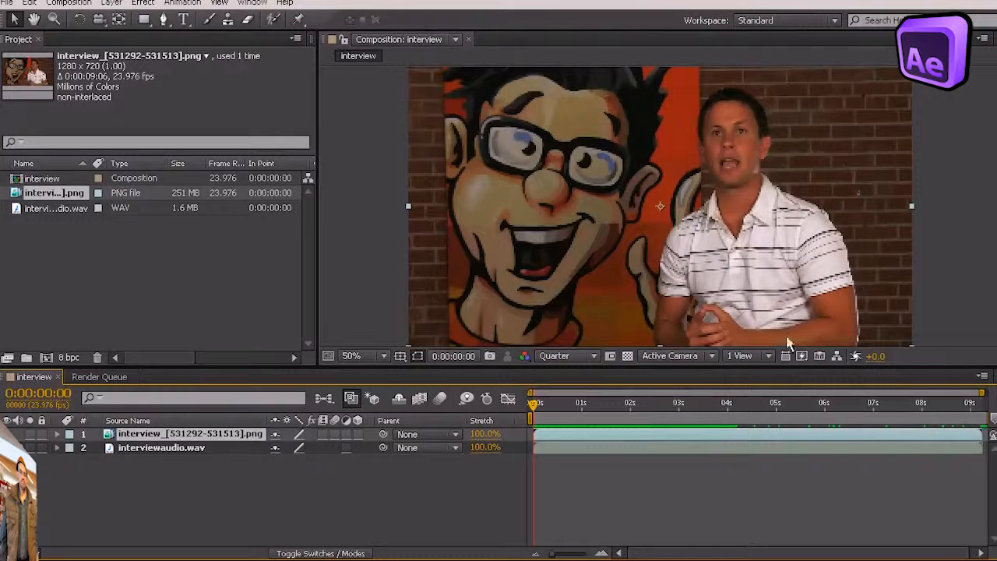
Step: Set the interview composition's preview resolution to Full and scrub along its timeline
{"action": "left_click", "coordinate": [588, 356]}
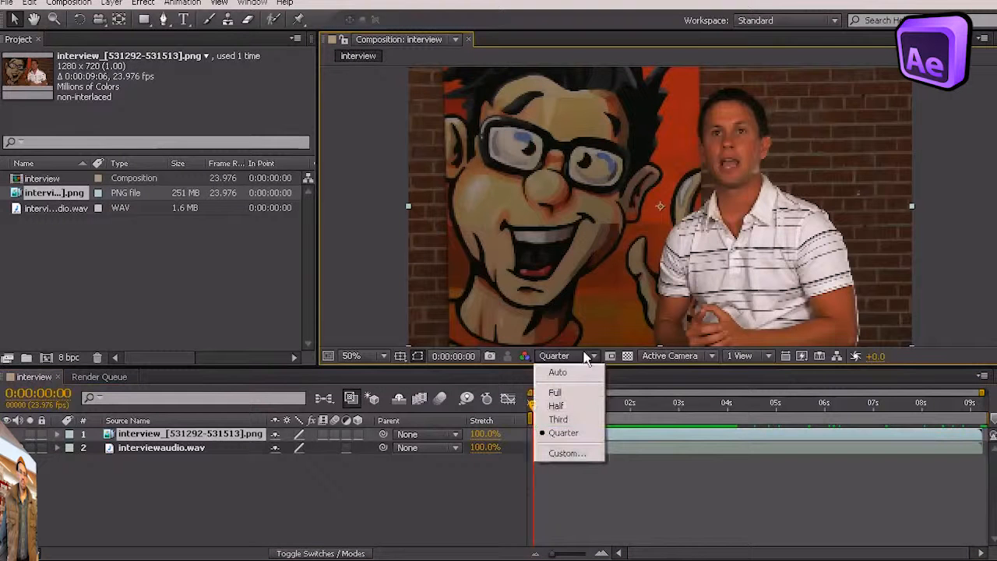
{"action": "left_click", "coordinate": [558, 393]}
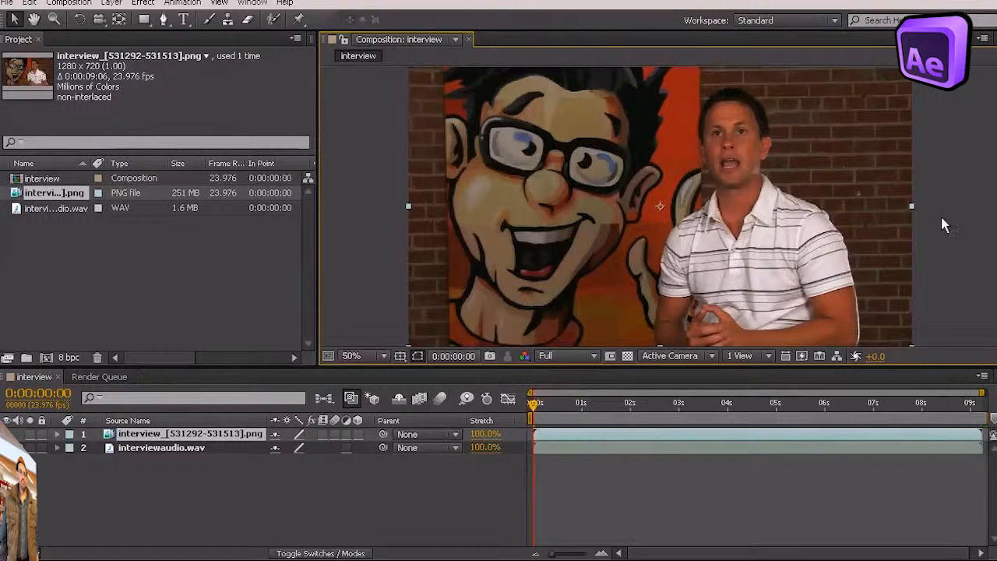
{"action": "left_click_drag", "start_coordinate": [533, 405], "coordinate": [653, 404]}
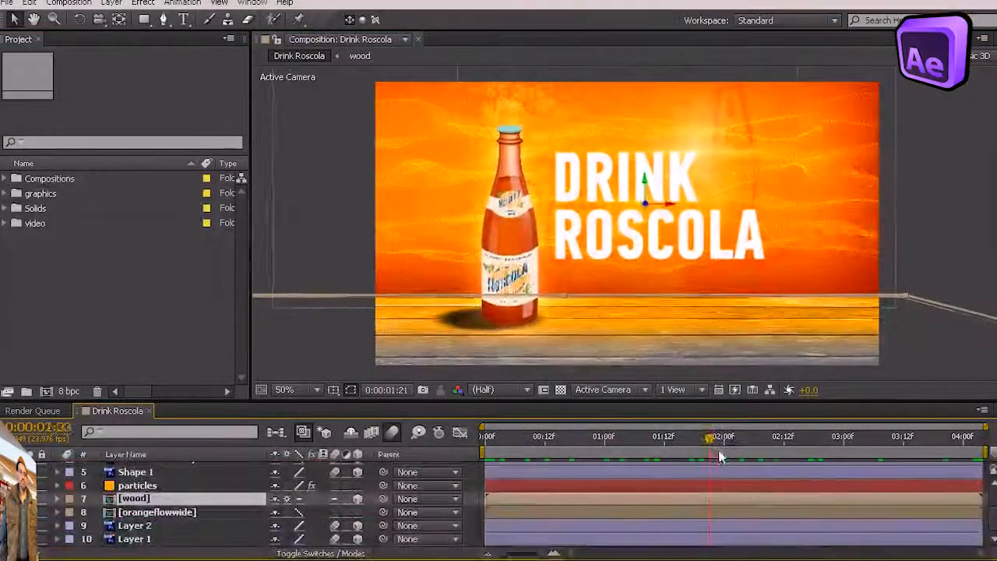
Step: Scrub the Drink Roscola composition to 0:00:04:03 and run a RAM preview of it
{"action": "left_click_drag", "start_coordinate": [718, 450], "coordinate": [978, 441]}
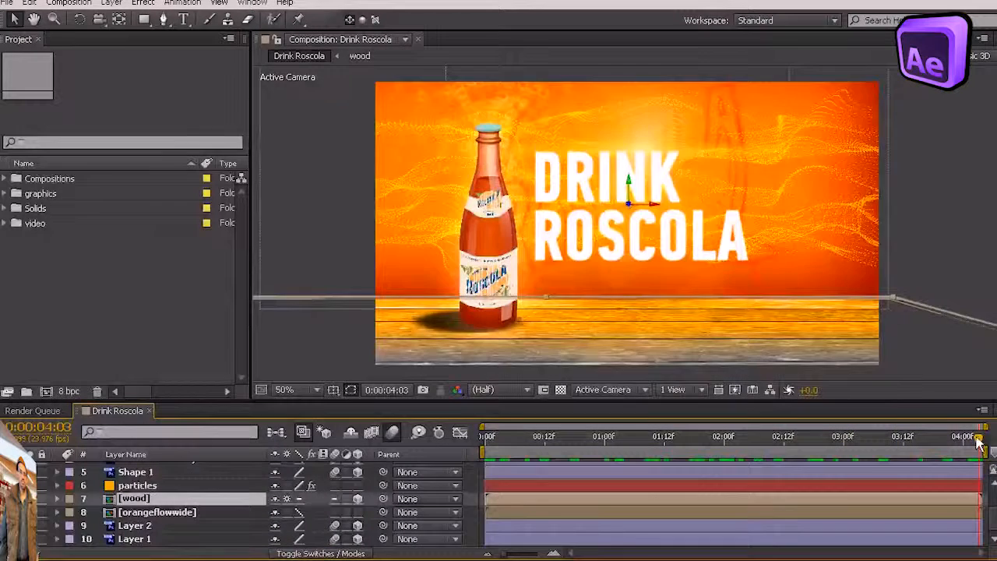
{"action": "key", "text": "KP_0"}
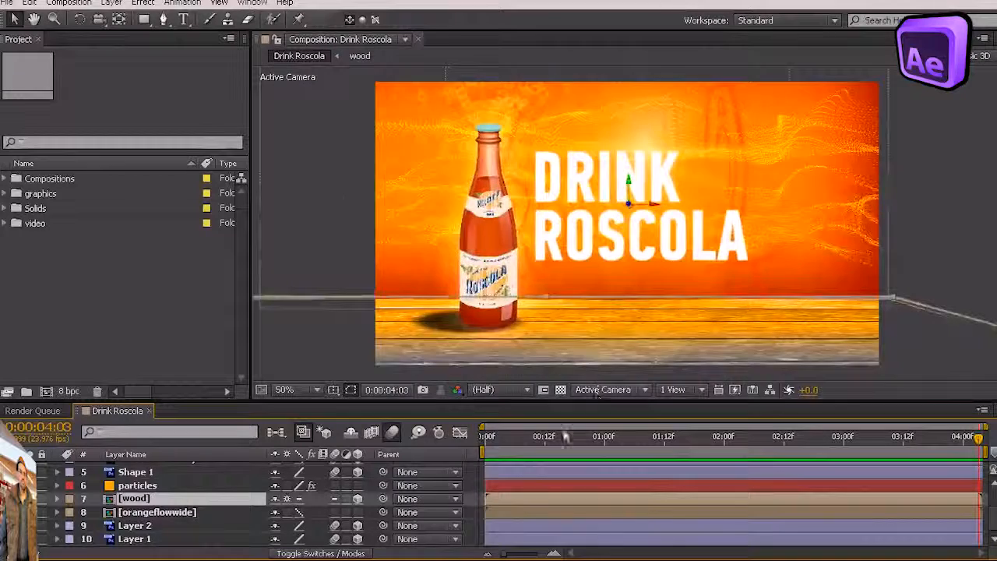
Step: Scrub to 0:00:00:17 and set the wood.png layer inside the wood precomp and the orangeflowwide layer to Best quality
{"action": "left_click", "coordinate": [536, 438]}
{"action": "left_click_drag", "start_coordinate": [703, 442], "coordinate": [571, 439]}
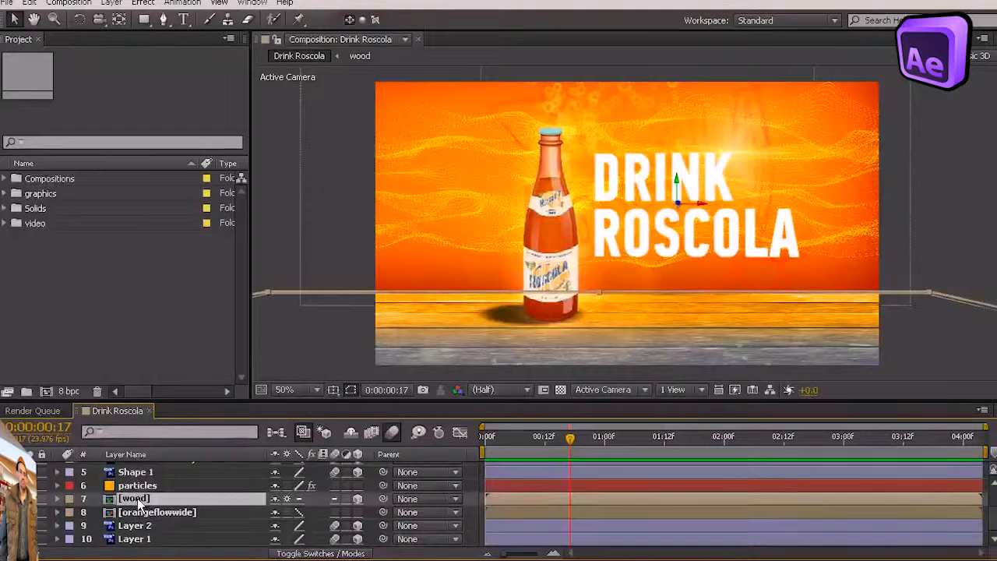
{"action": "double_click", "coordinate": [137, 498]}
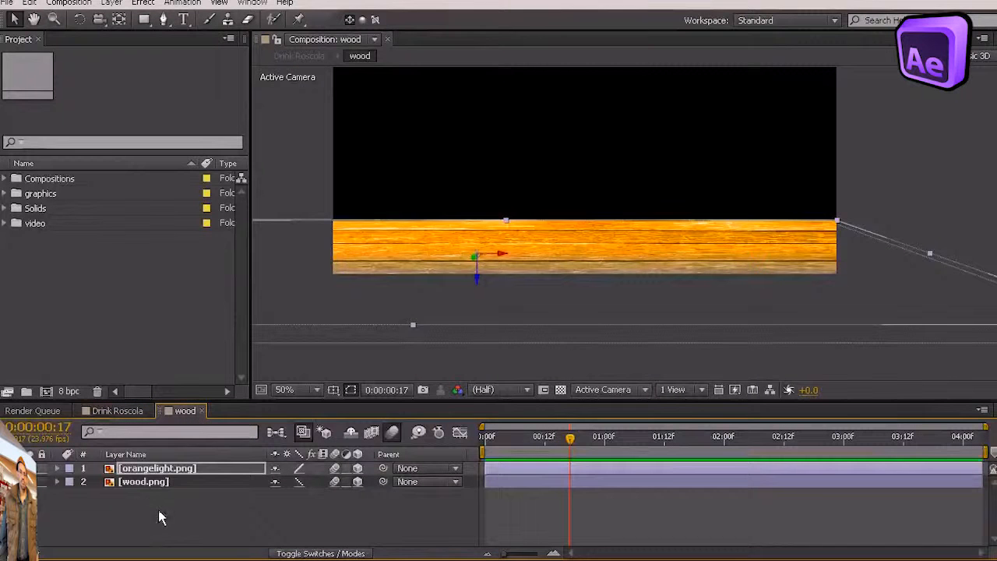
{"action": "left_click", "coordinate": [300, 482]}
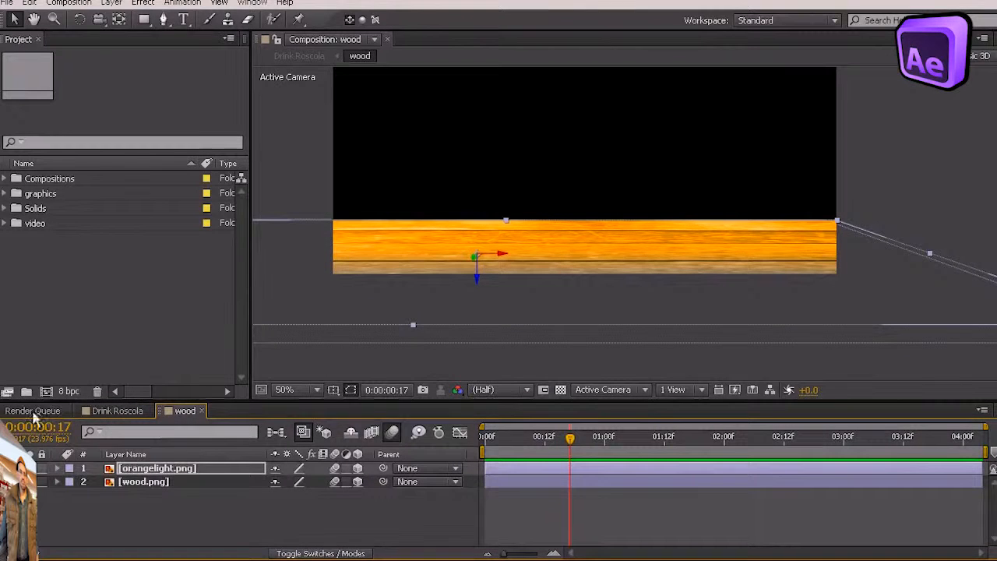
{"action": "left_click", "coordinate": [113, 411]}
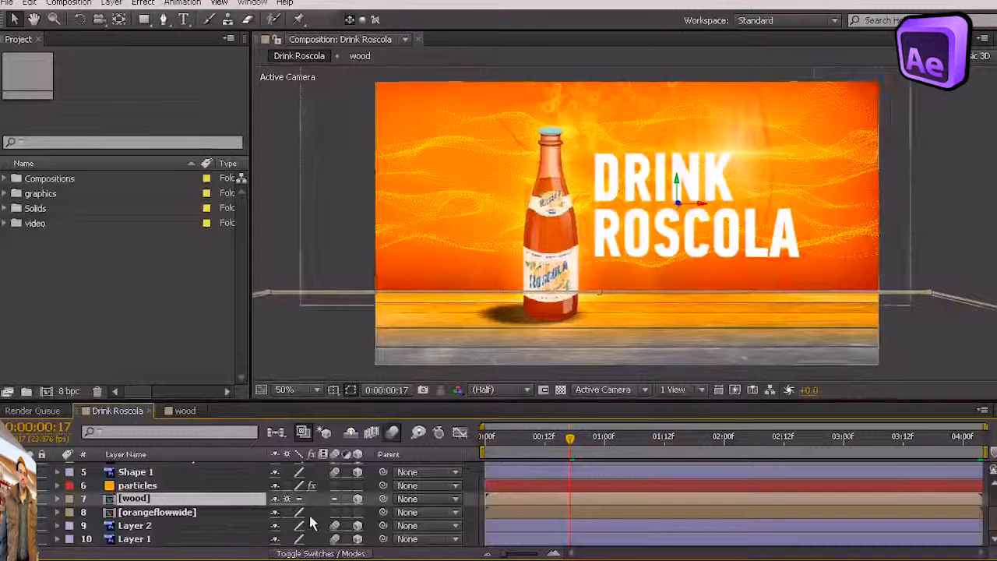
{"action": "scroll", "coordinate": [312, 505], "scroll_direction": "up", "scroll_amount": 3}
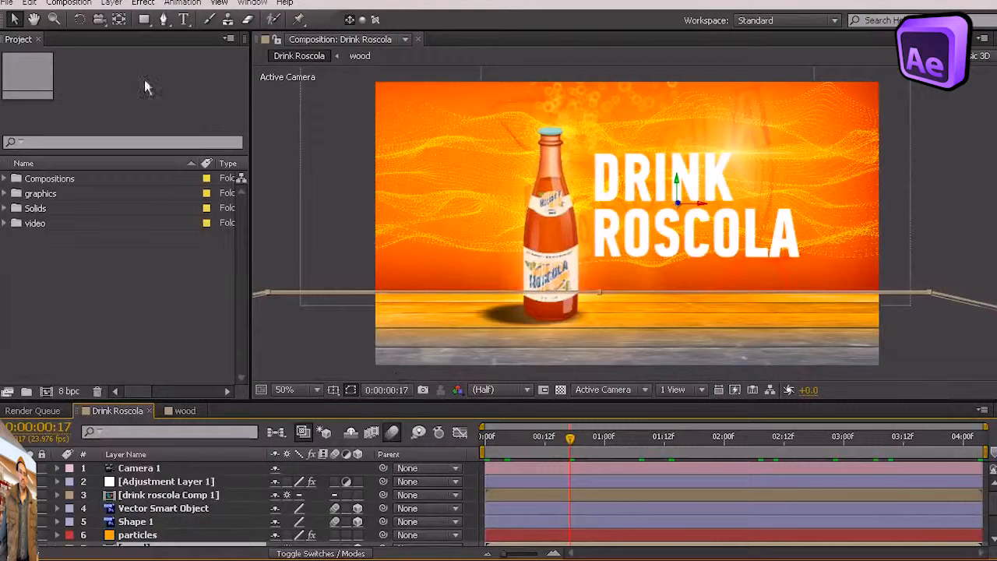
Step: Add the Drink Roscola composition to the render queue and set its render quality to Current Settings
{"action": "left_click", "coordinate": [68, 3]}
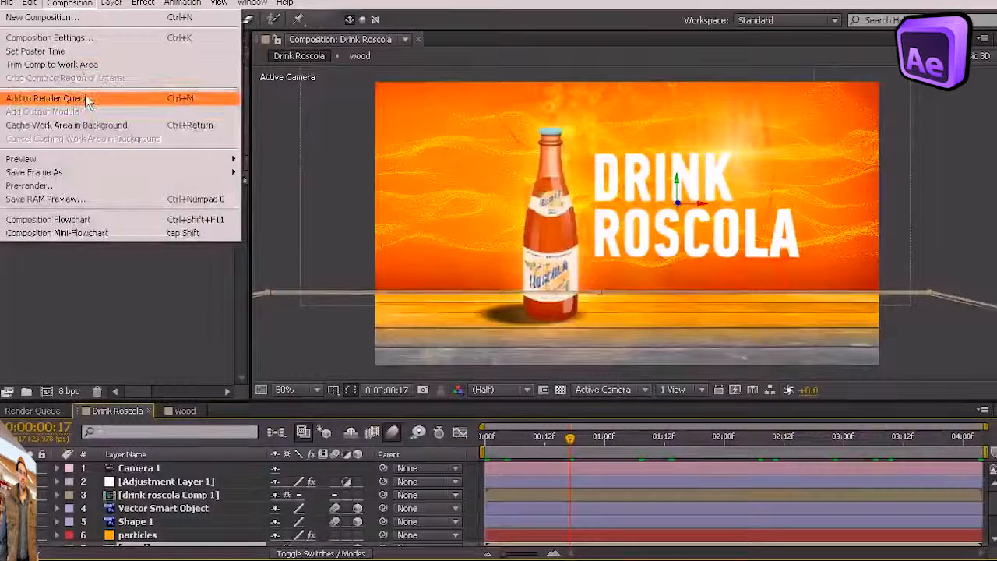
{"action": "left_click", "coordinate": [86, 99]}
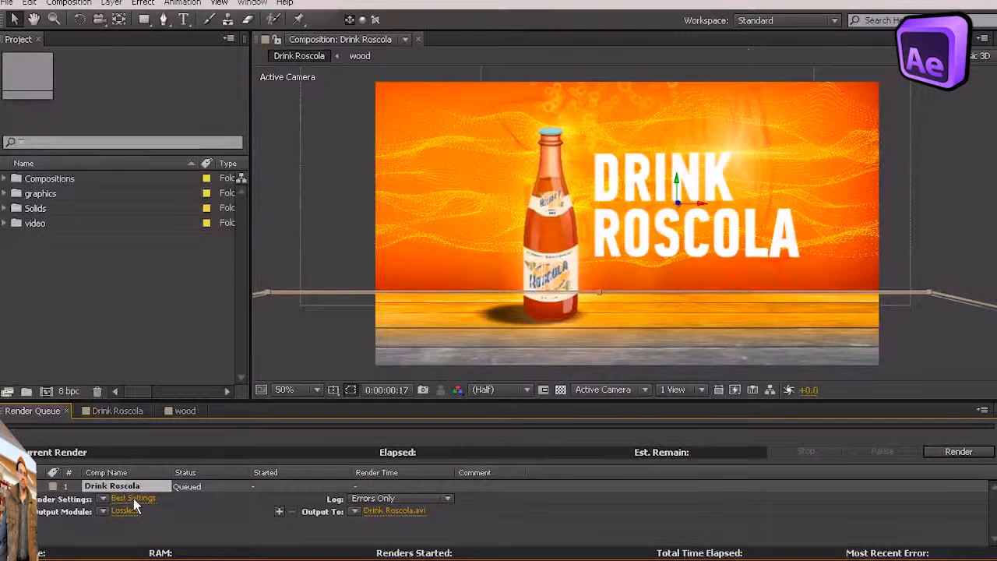
{"action": "left_click", "coordinate": [133, 497]}
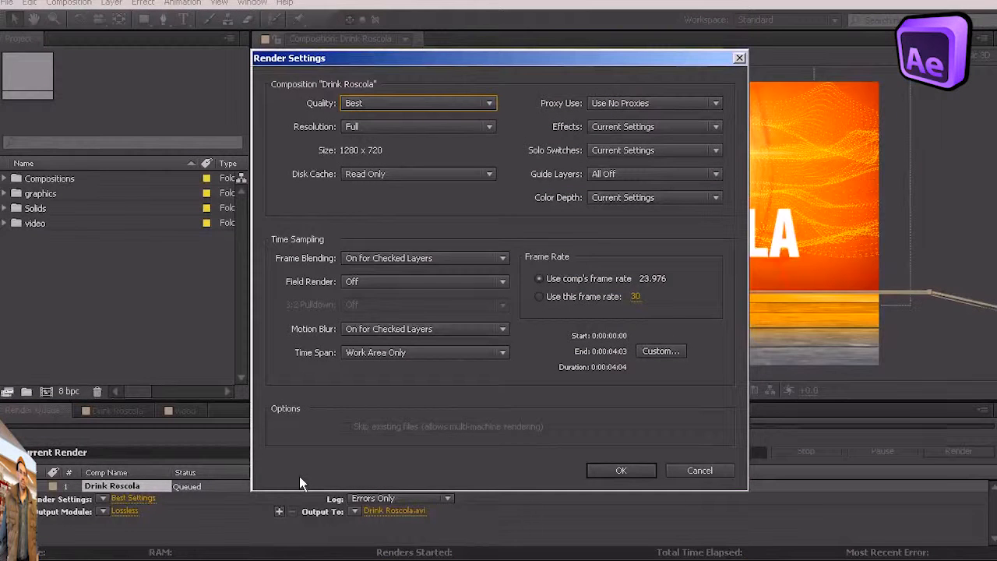
{"action": "left_click", "coordinate": [357, 104]}
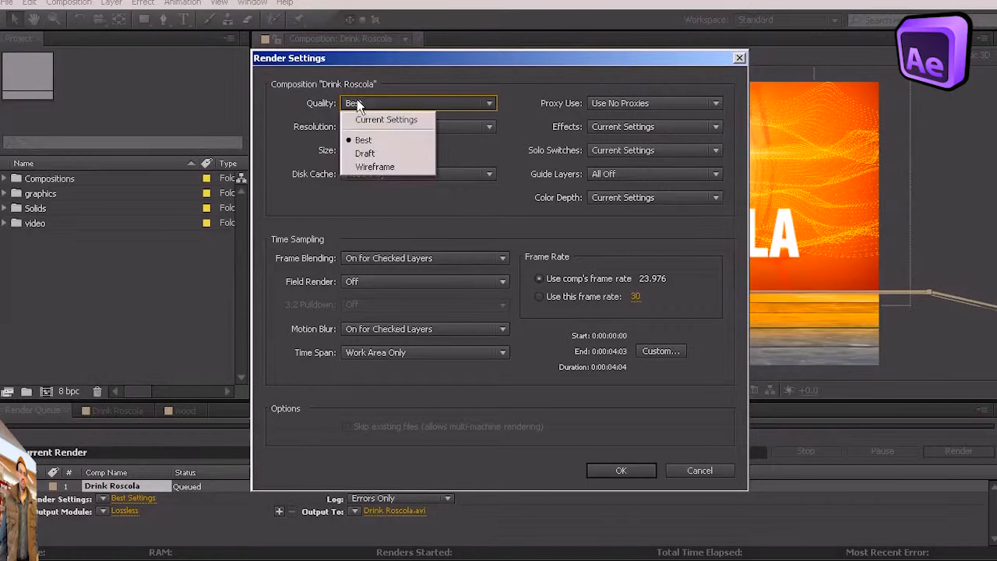
{"action": "left_click", "coordinate": [427, 123]}
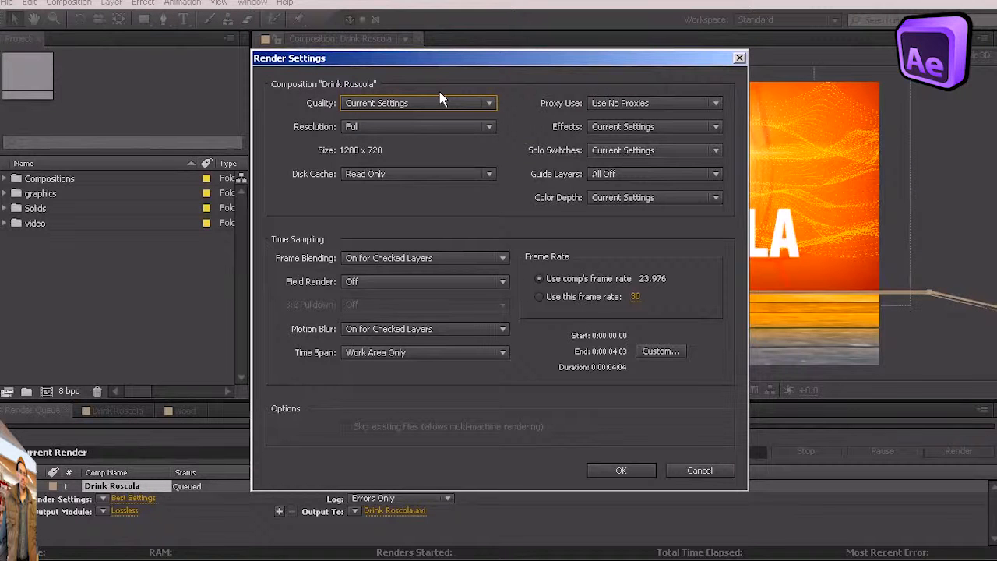
Step: Check the composition's preview resolution behind the render settings and set the render resolution to Current Settings
{"action": "left_click_drag", "start_coordinate": [477, 60], "coordinate": [163, 75]}
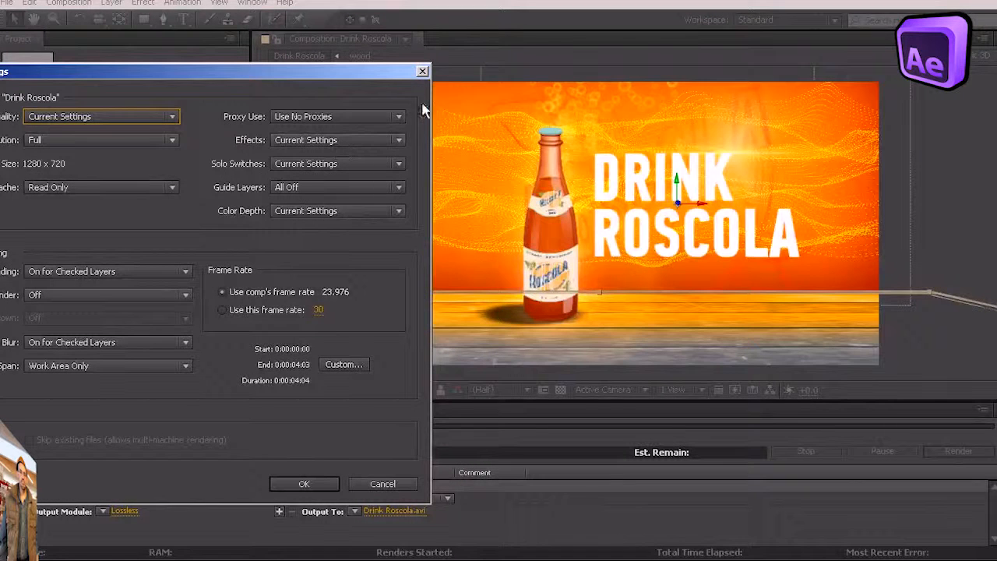
{"action": "left_click_drag", "start_coordinate": [379, 73], "coordinate": [156, 75]}
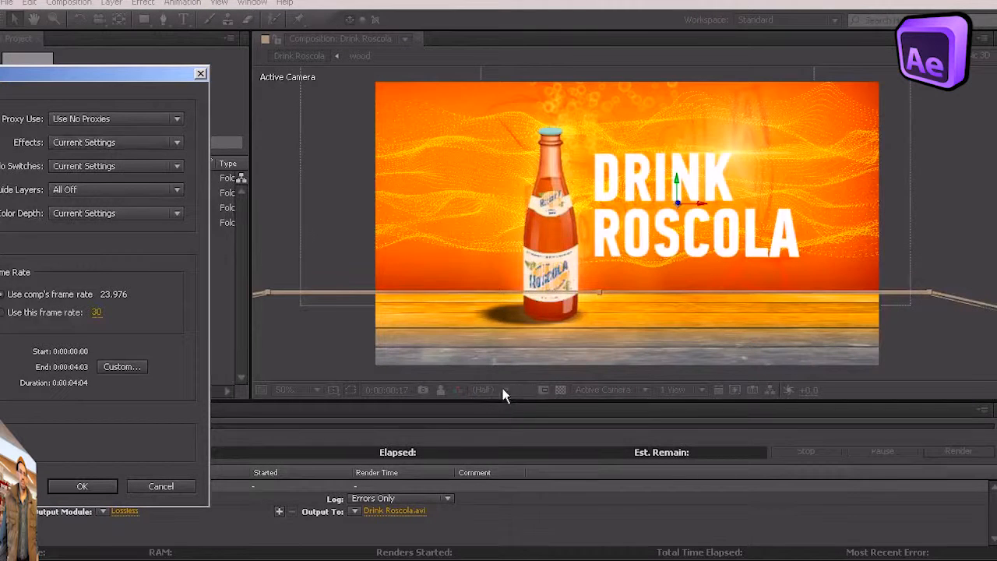
{"action": "left_click_drag", "start_coordinate": [88, 75], "coordinate": [568, 73]}
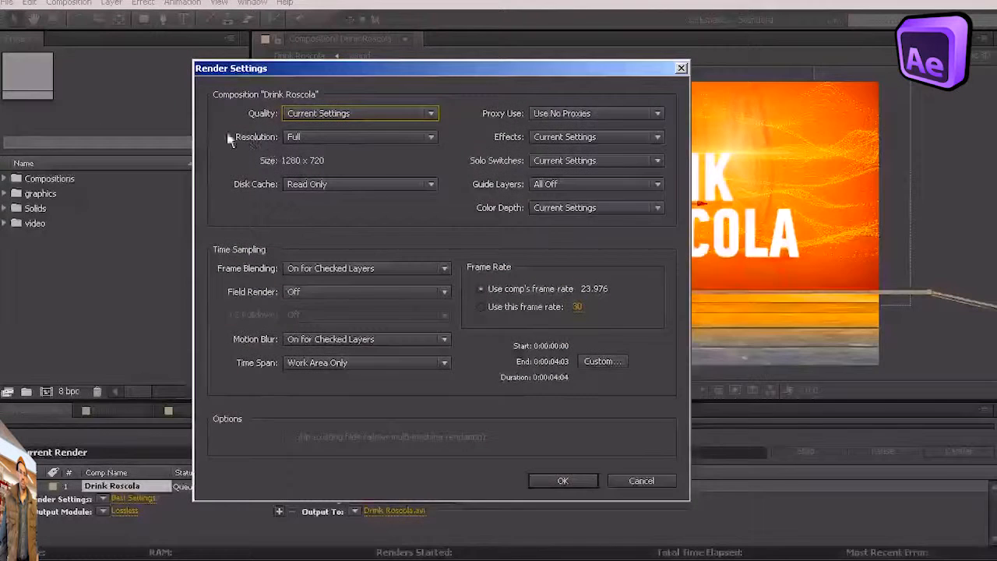
{"action": "left_click", "coordinate": [321, 137]}
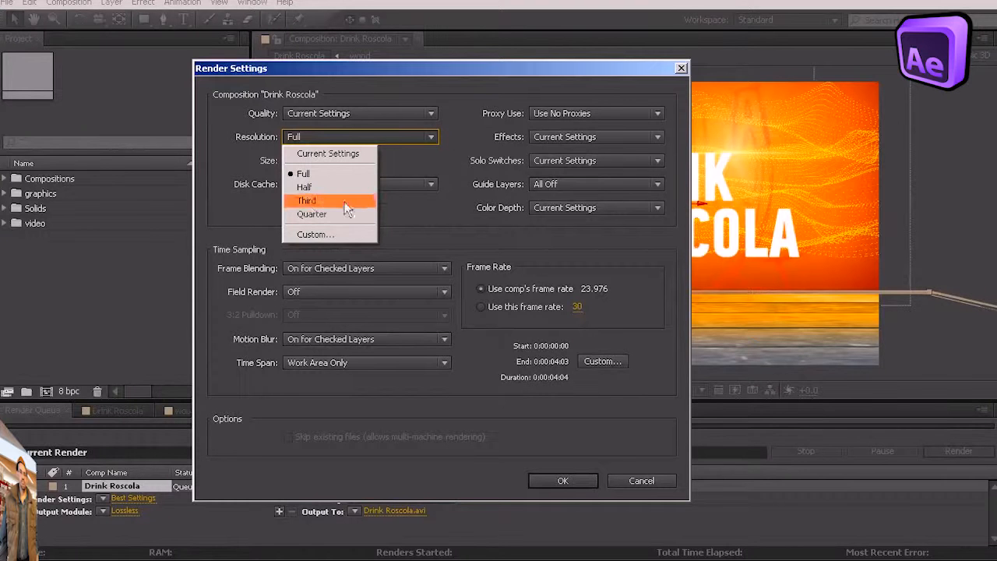
{"action": "left_click", "coordinate": [307, 190]}
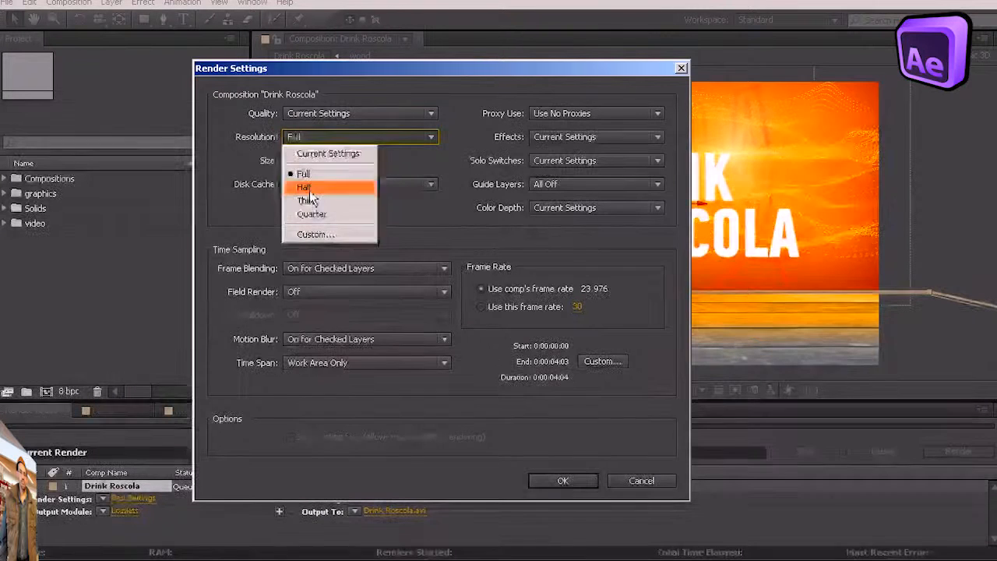
{"action": "left_click", "coordinate": [318, 134]}
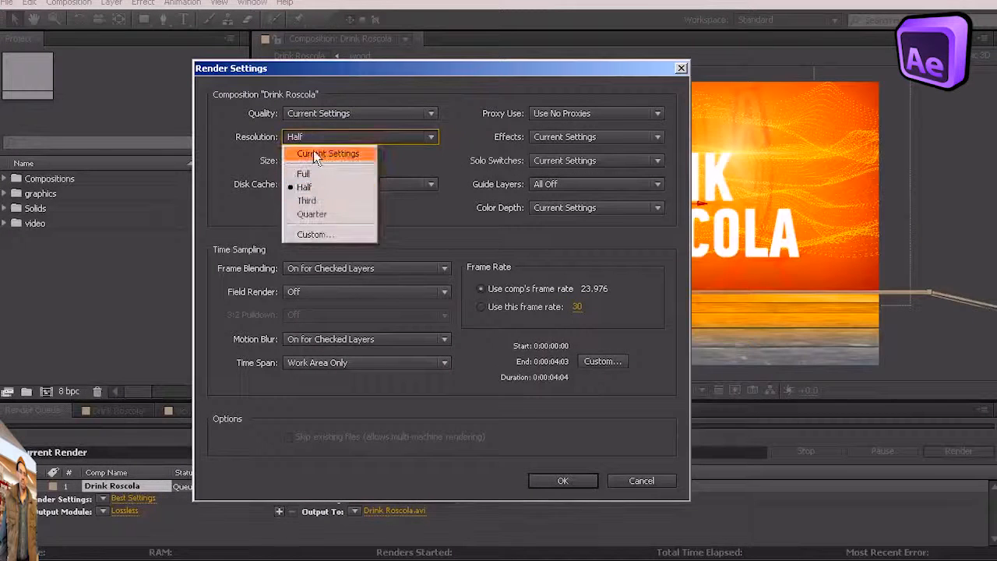
{"action": "left_click", "coordinate": [316, 152]}
{"action": "left_click_drag", "start_coordinate": [511, 68], "coordinate": [435, 77]}
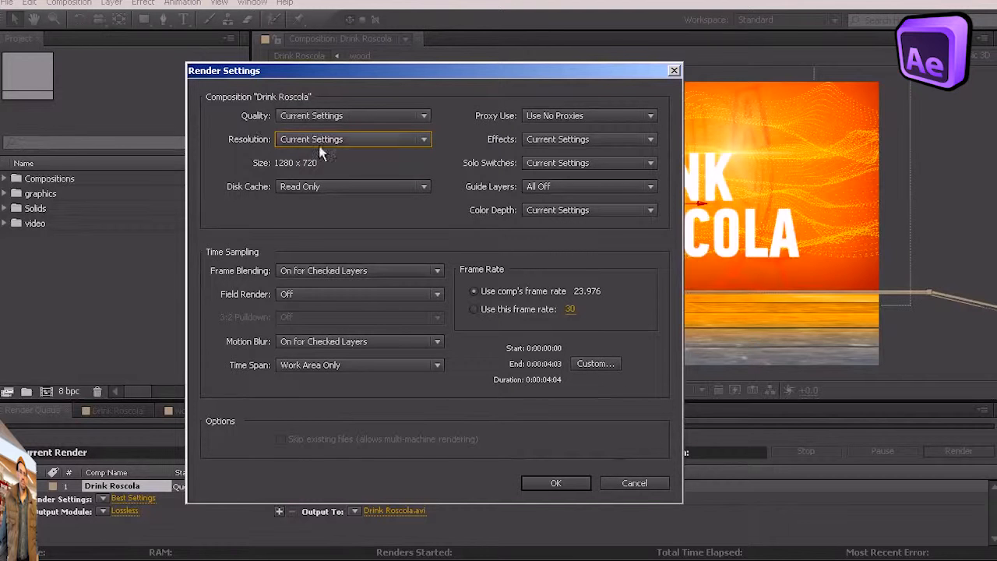
{"action": "left_click", "coordinate": [578, 482]}
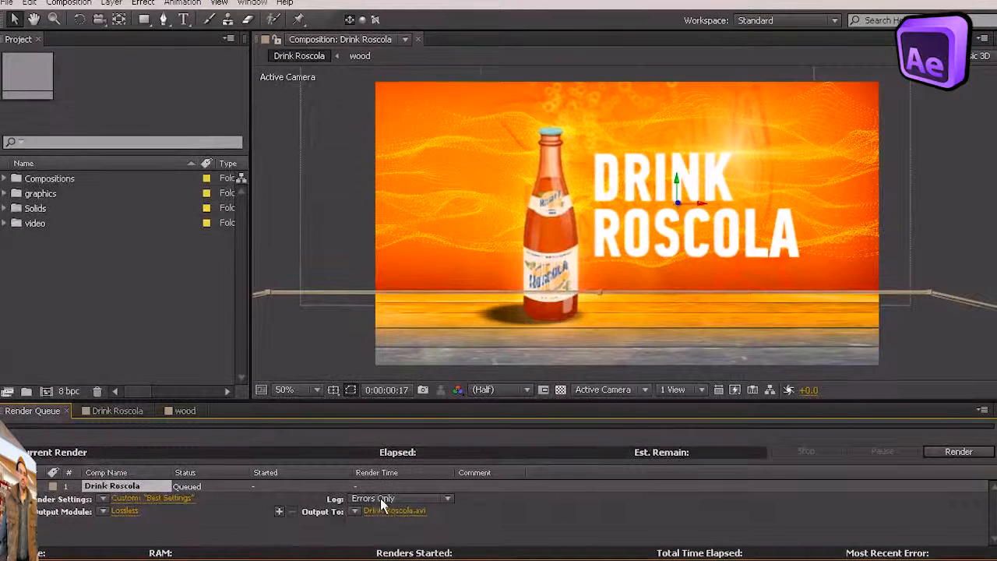
Step: Set the output format of the queued Drink Roscola render to H.264
{"action": "left_click", "coordinate": [129, 511]}
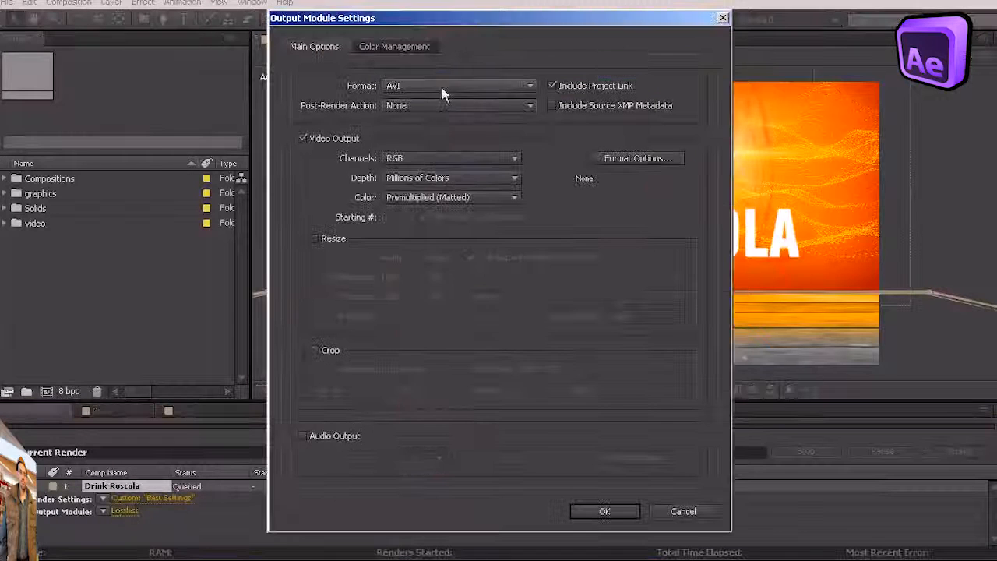
{"action": "left_click", "coordinate": [448, 86]}
{"action": "left_click", "coordinate": [580, 166]}
{"action": "left_click", "coordinate": [601, 510]}
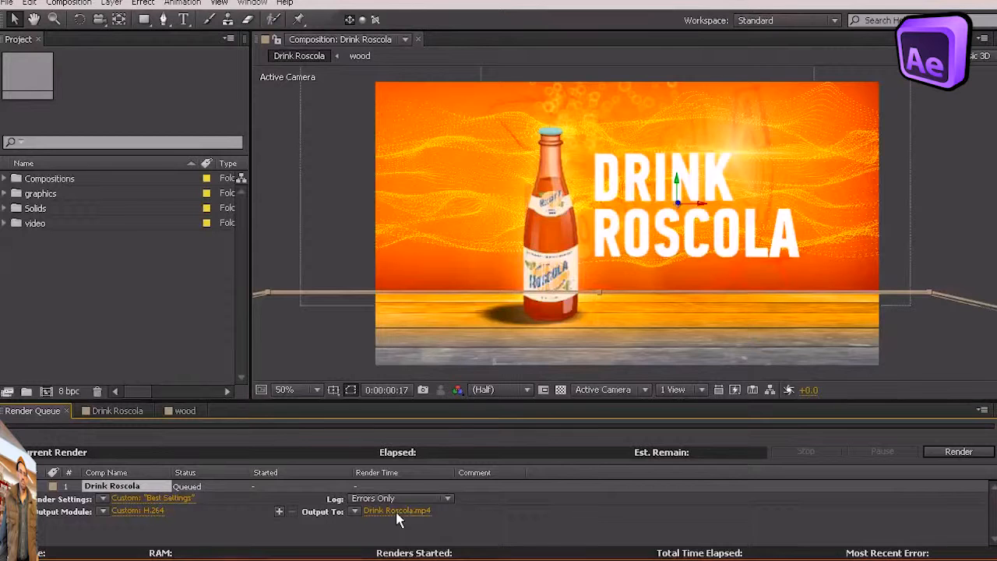
Step: Render the composition as Drink Roscola.mp4 into the Reference Files folder and play the rendered video
{"action": "left_click", "coordinate": [396, 514]}
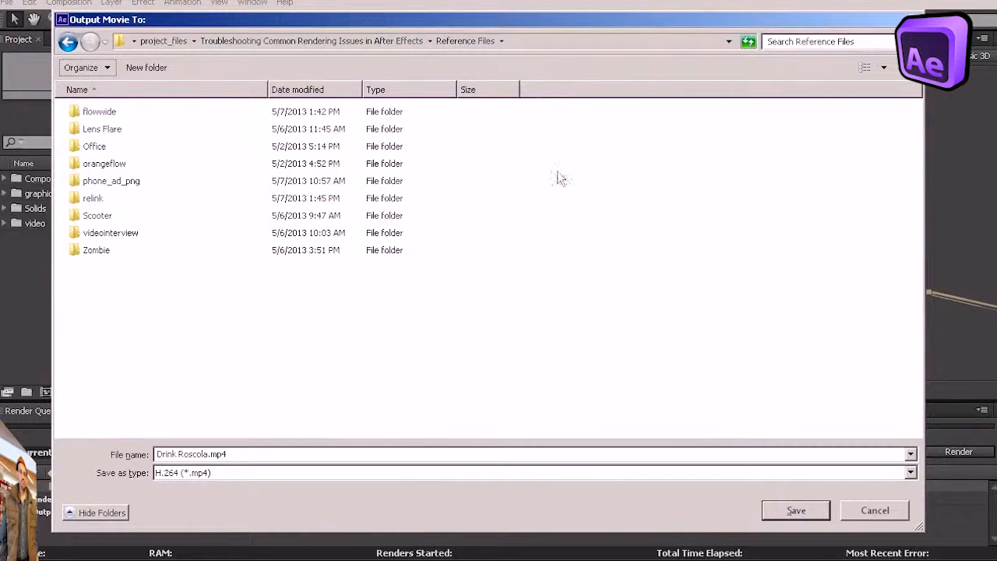
{"action": "left_click", "coordinate": [806, 510]}
{"action": "left_click", "coordinate": [958, 452]}
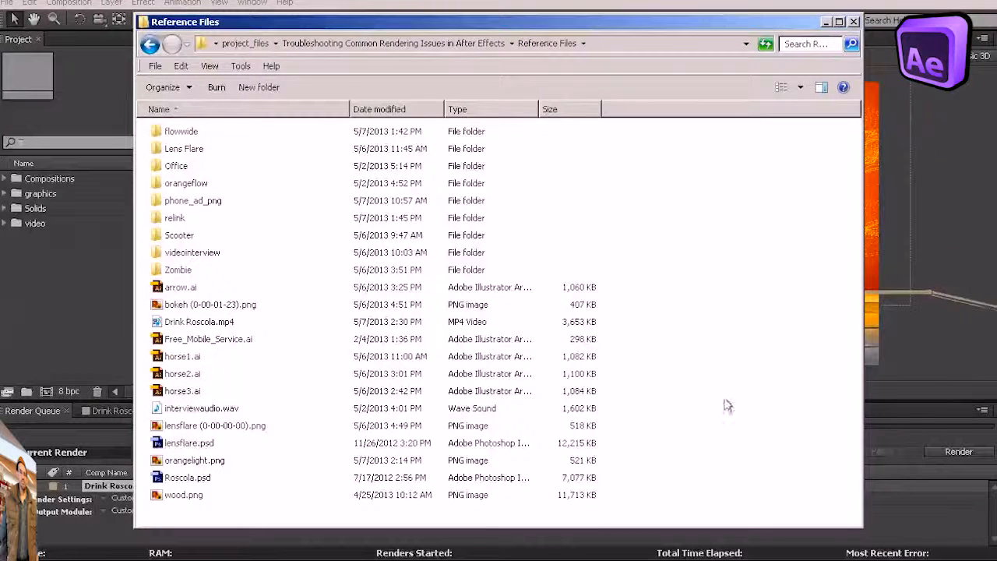
{"action": "left_click", "coordinate": [210, 324]}
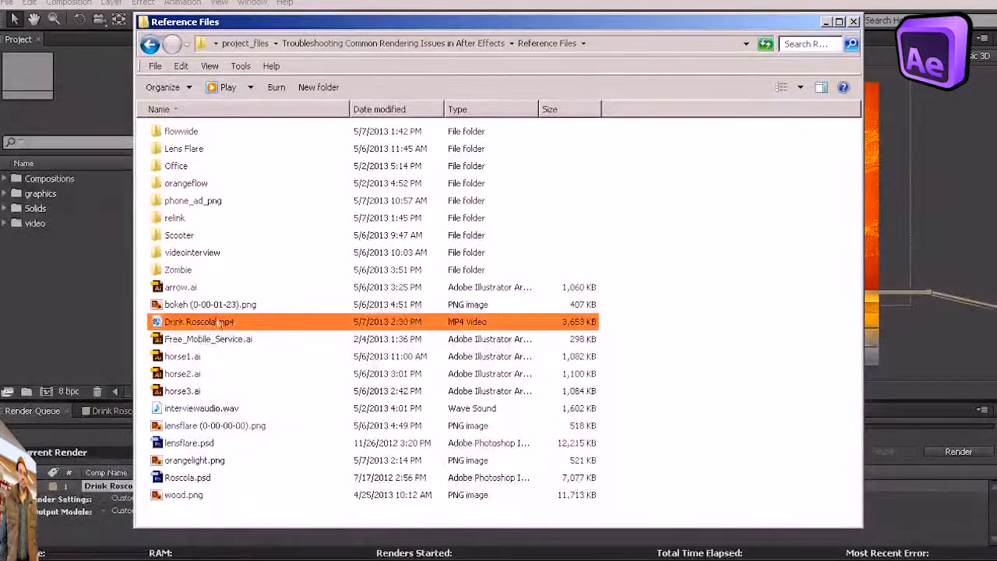
{"action": "double_click", "coordinate": [215, 327]}
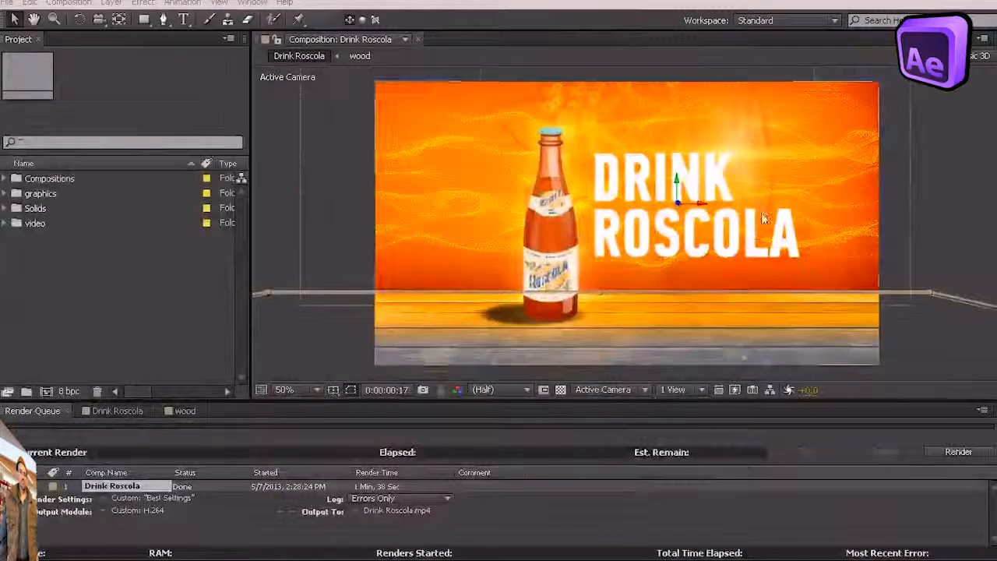
Step: Return to the Drink Roscola composition and set its preview resolution to Quarter
{"action": "left_click", "coordinate": [87, 410]}
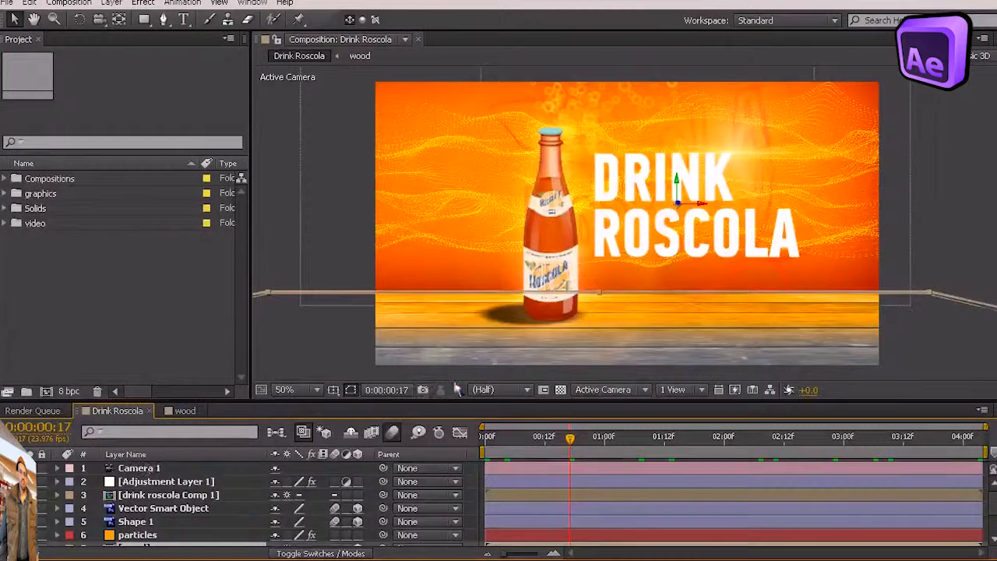
{"action": "left_click", "coordinate": [475, 389]}
{"action": "left_click", "coordinate": [496, 466]}
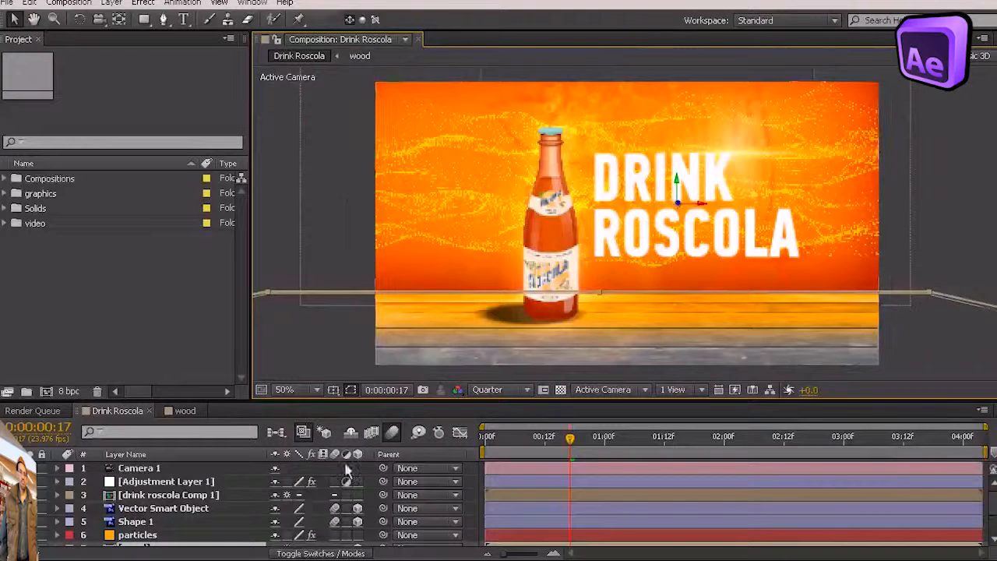
Step: Queue the Drink Roscola composition for a second render and set that render's resolution to Current Settings
{"action": "left_click", "coordinate": [68, 3]}
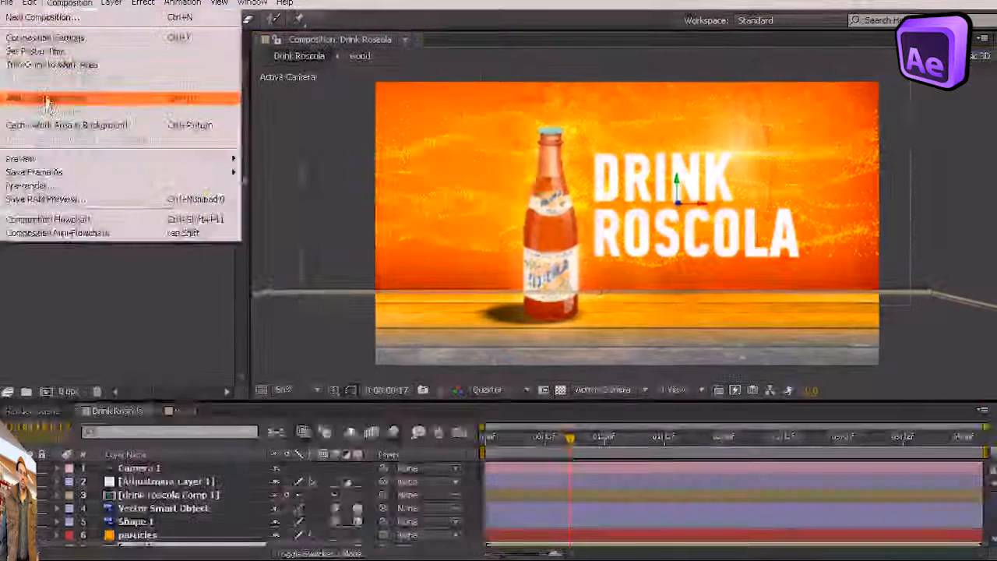
{"action": "left_click", "coordinate": [39, 95]}
{"action": "scroll", "coordinate": [135, 514], "scroll_direction": "down", "scroll_amount": 1}
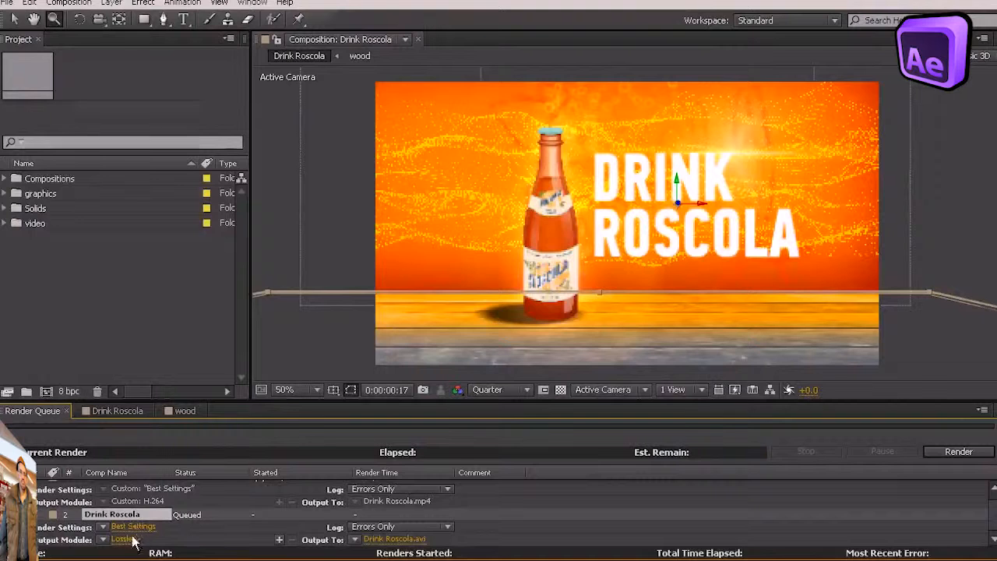
{"action": "left_click", "coordinate": [134, 527]}
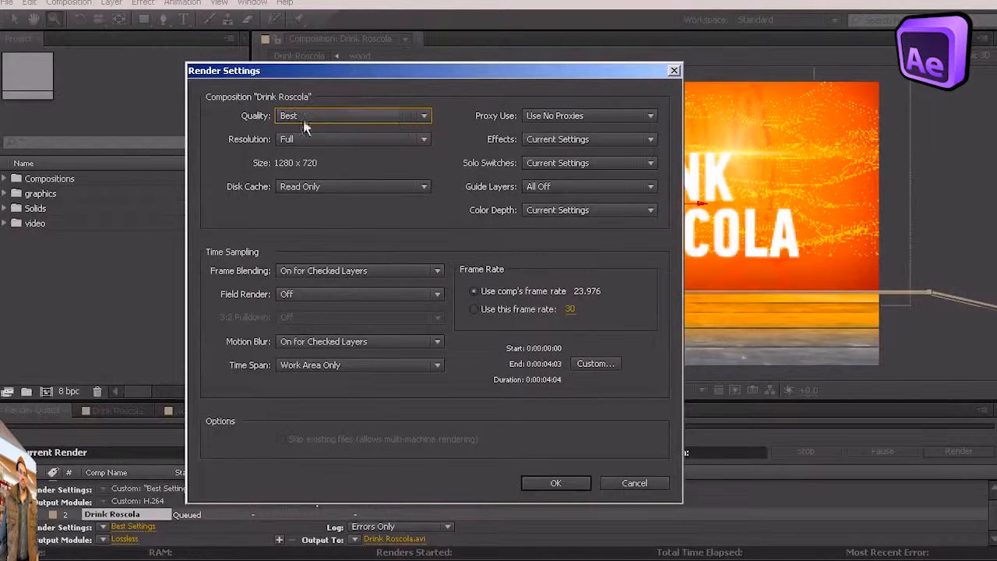
{"action": "left_click", "coordinate": [299, 140]}
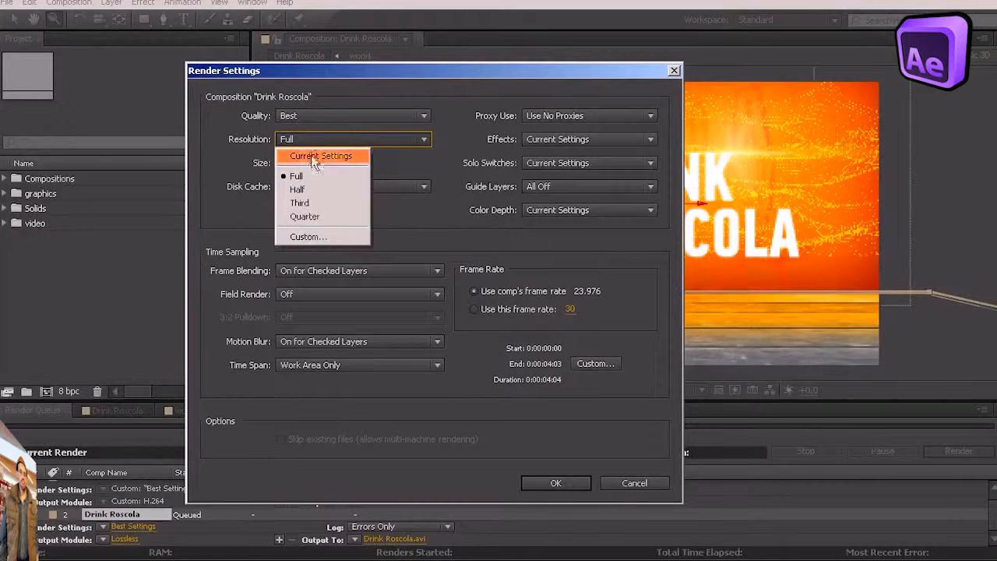
{"action": "left_click", "coordinate": [312, 157]}
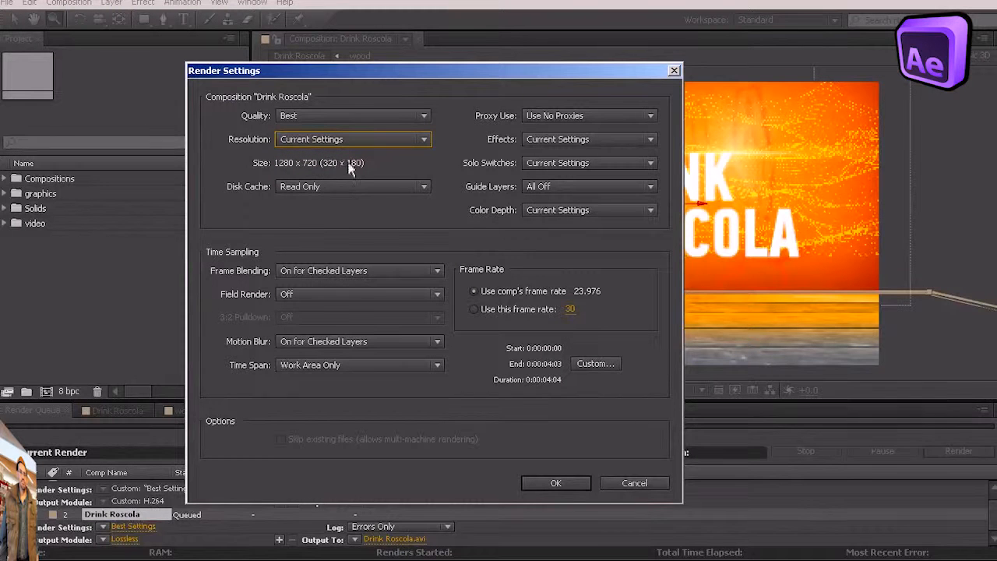
{"action": "left_click", "coordinate": [570, 484]}
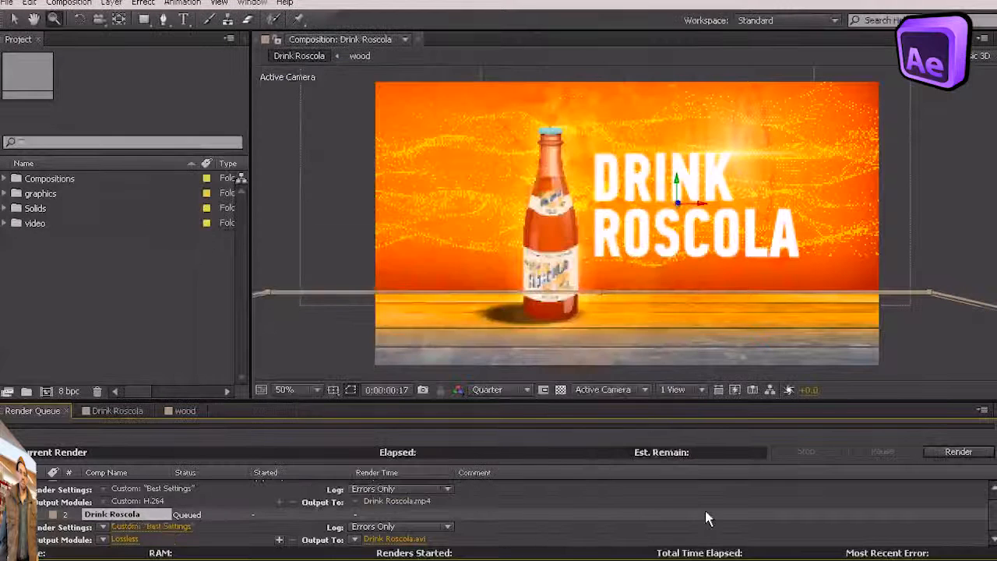
Step: Set the output format of the second Drink Roscola render to H.264
{"action": "left_click", "coordinate": [126, 539]}
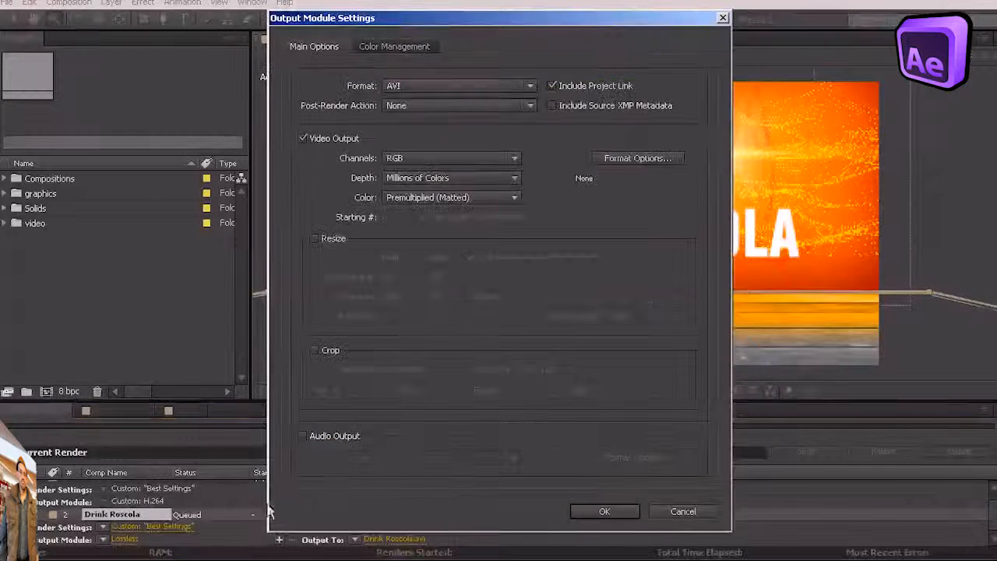
{"action": "left_click", "coordinate": [481, 85]}
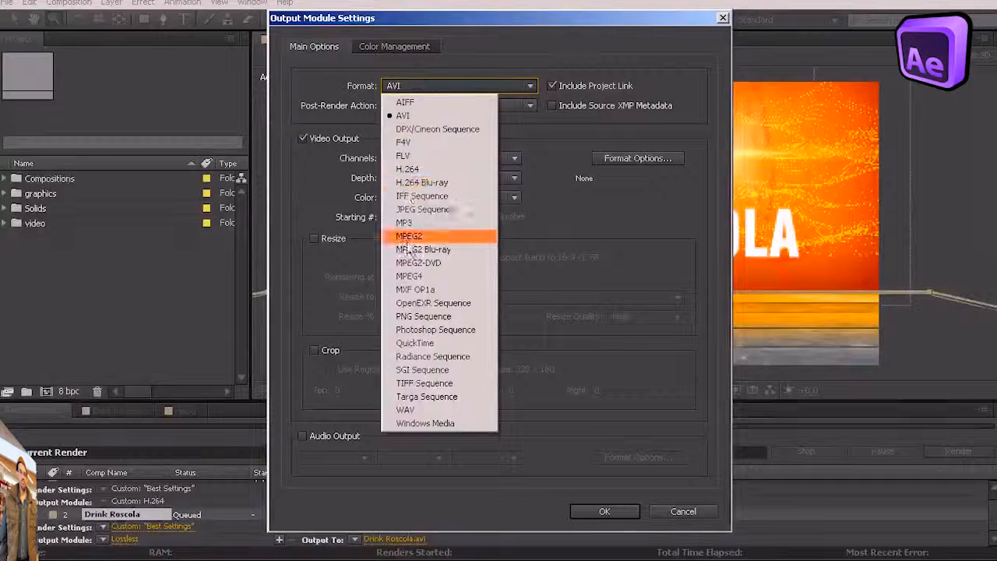
{"action": "left_click", "coordinate": [403, 155]}
{"action": "left_click", "coordinate": [437, 85]}
{"action": "left_click", "coordinate": [407, 169]}
{"action": "left_click", "coordinate": [605, 511]}
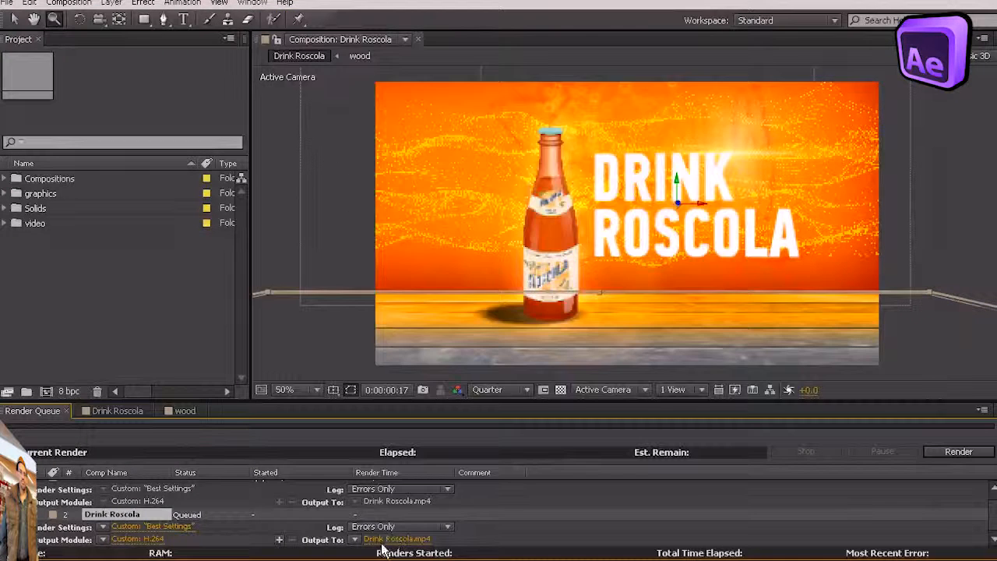
Step: Name the second Drink Roscola output Drink Roscola2.mp4 in the Reference Files folder and render it
{"action": "left_click", "coordinate": [389, 539]}
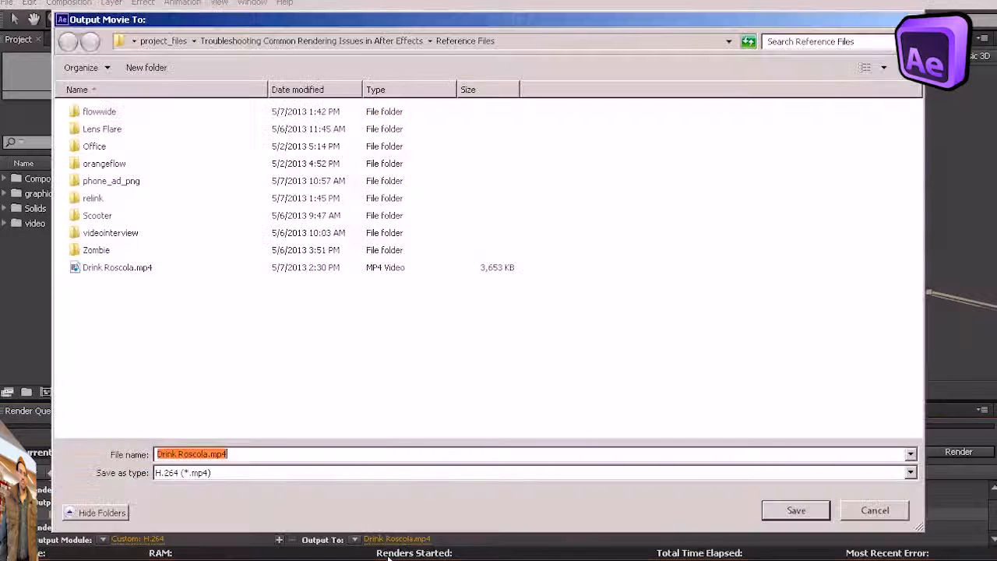
{"action": "left_click", "coordinate": [114, 272]}
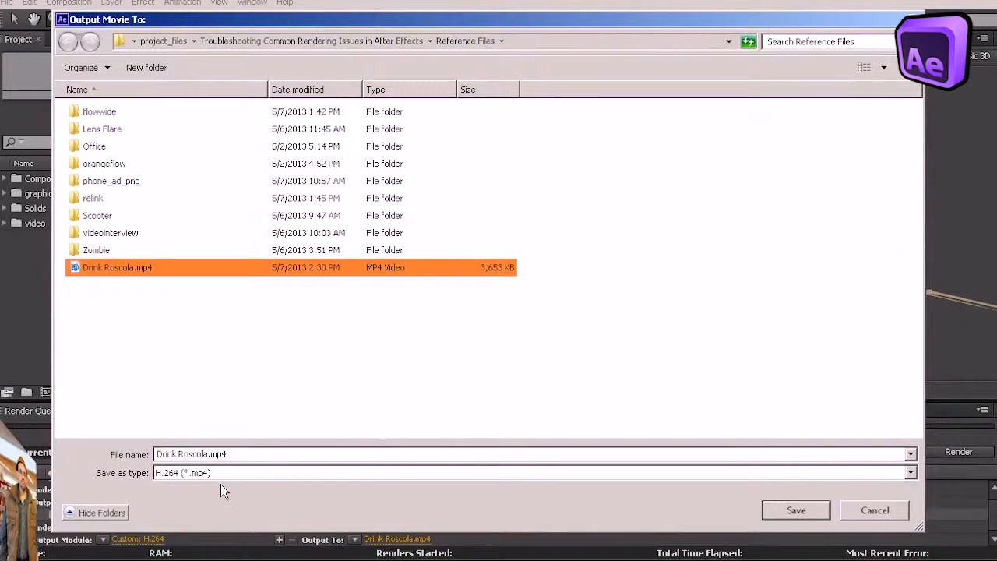
{"action": "type", "text": "2"}
{"action": "left_click", "coordinate": [795, 510]}
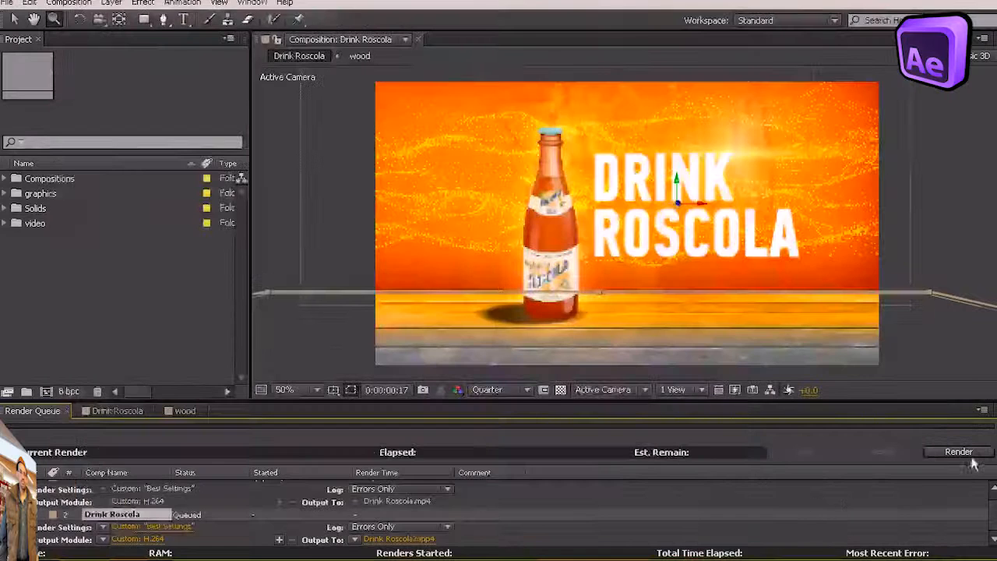
{"action": "left_click", "coordinate": [958, 452]}
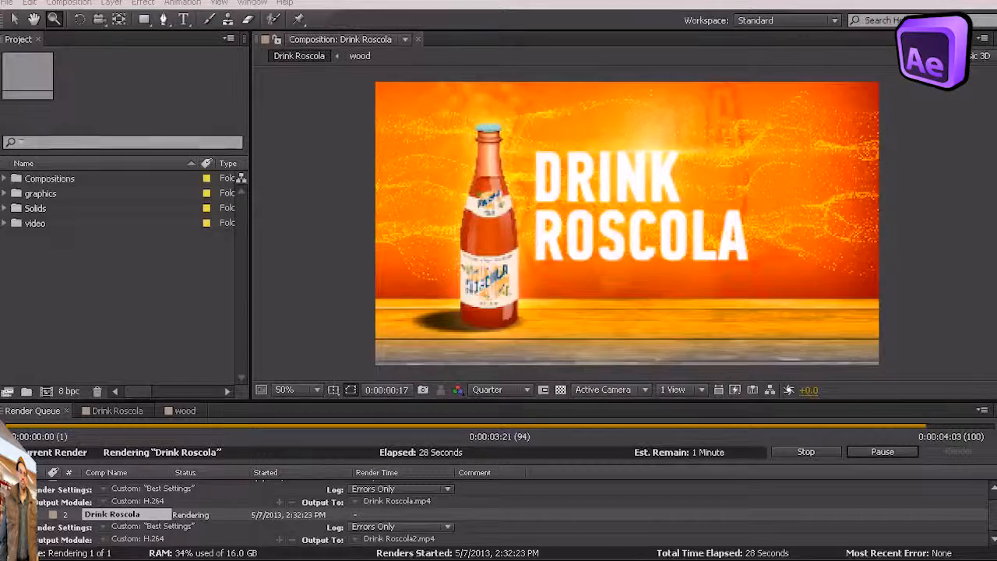
Step: Play the rendered Drink Roscola2.mp4 from the Reference Files folder to check its quality, and close the folder
{"action": "left_click_drag", "start_coordinate": [996, 21], "coordinate": [331, 33]}
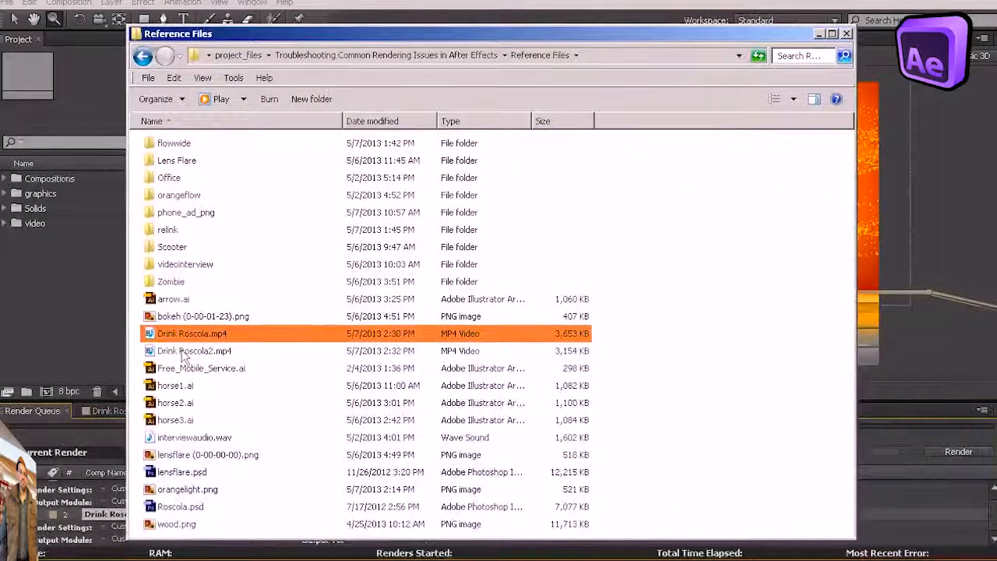
{"action": "double_click", "coordinate": [184, 352]}
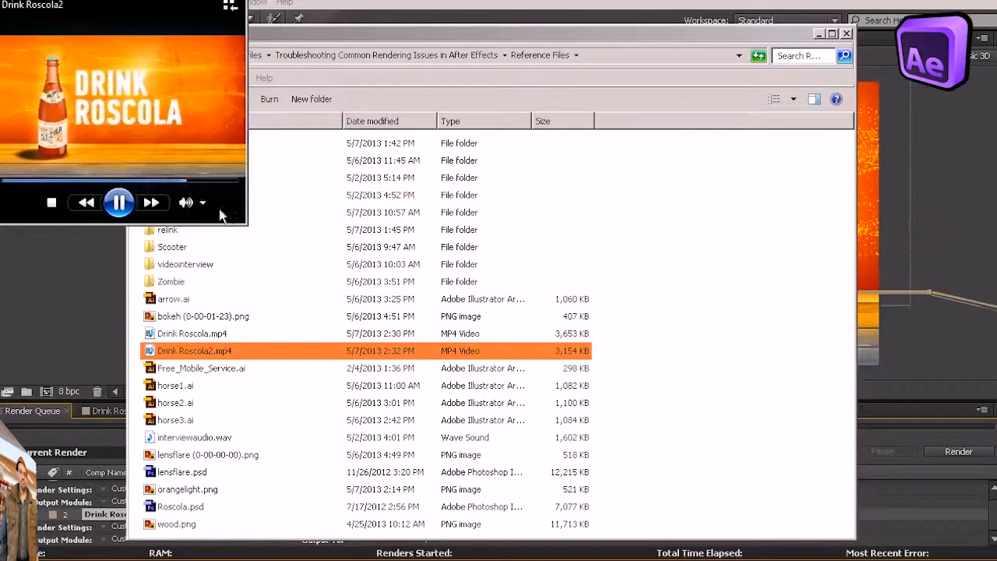
{"action": "left_click_drag", "start_coordinate": [248, 225], "coordinate": [994, 560]}
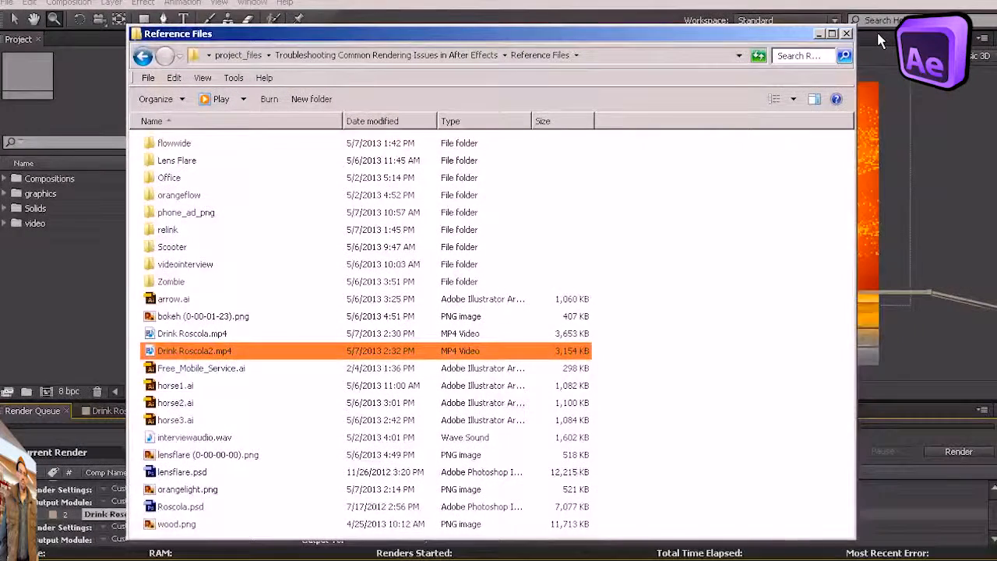
{"action": "left_click", "coordinate": [848, 33]}
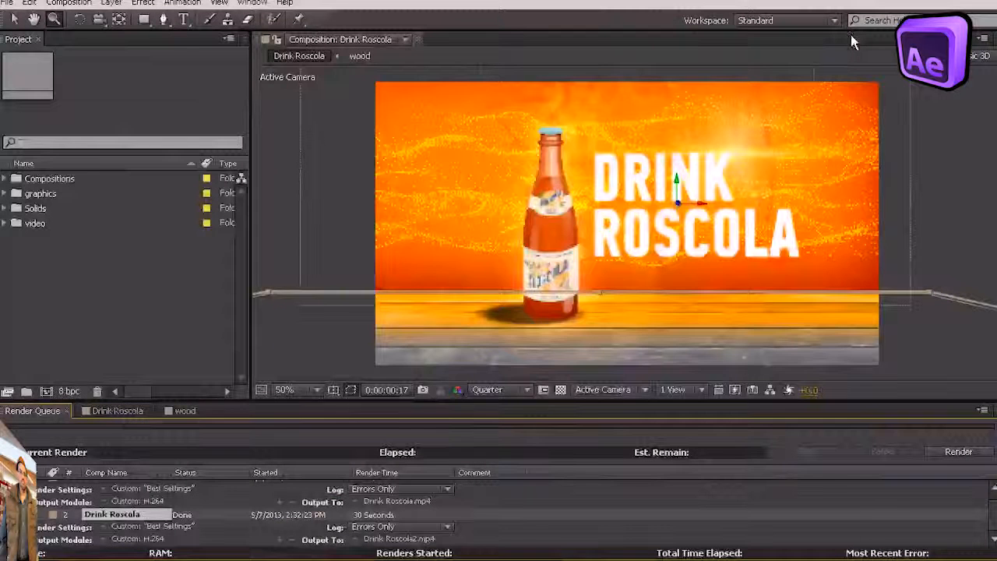
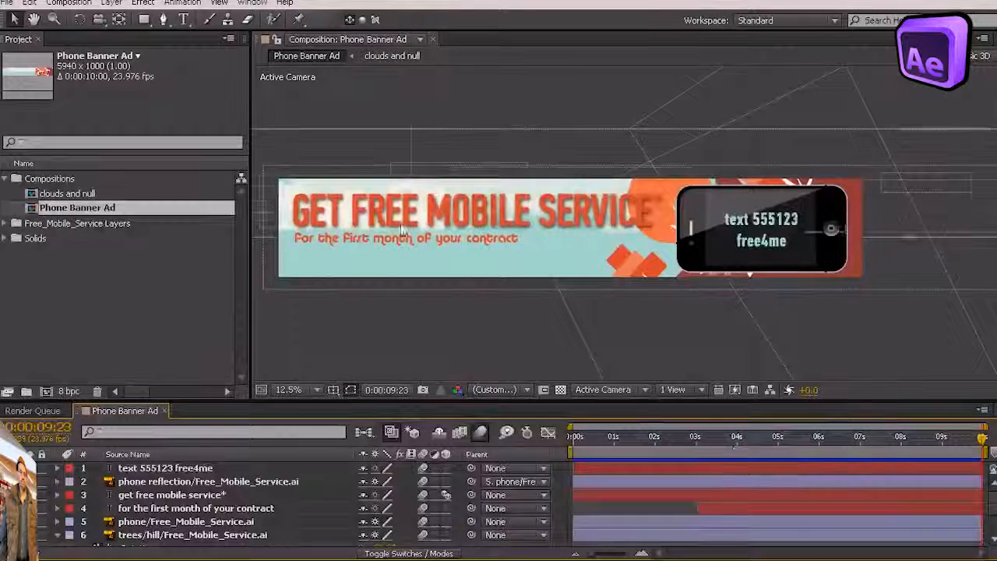
Step: Review the disk cache size, cache folders and cache-clearing options in the Media & Disk Cache preferences
{"action": "left_click", "coordinate": [32, 3]}
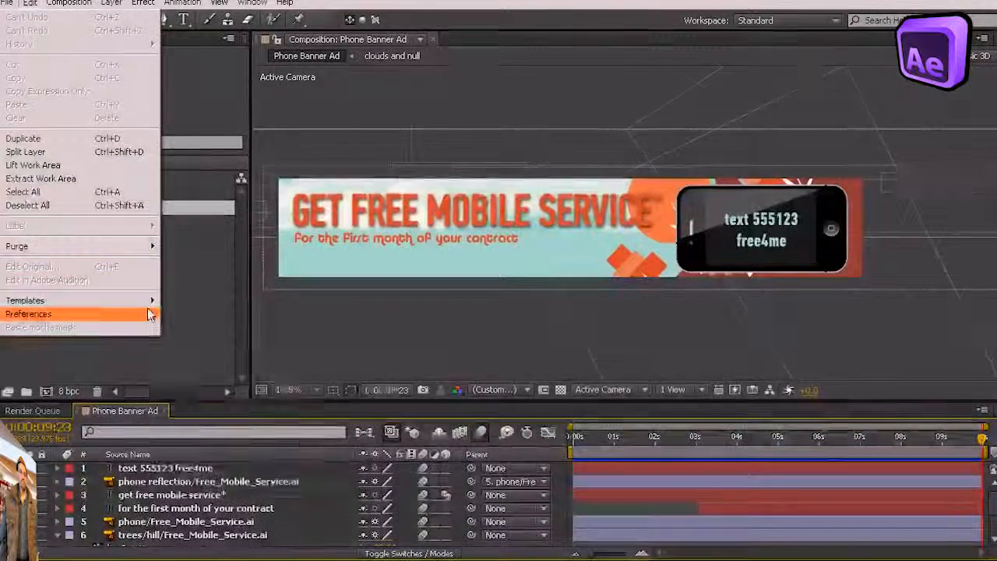
{"action": "mouse_move", "coordinate": [148, 308]}
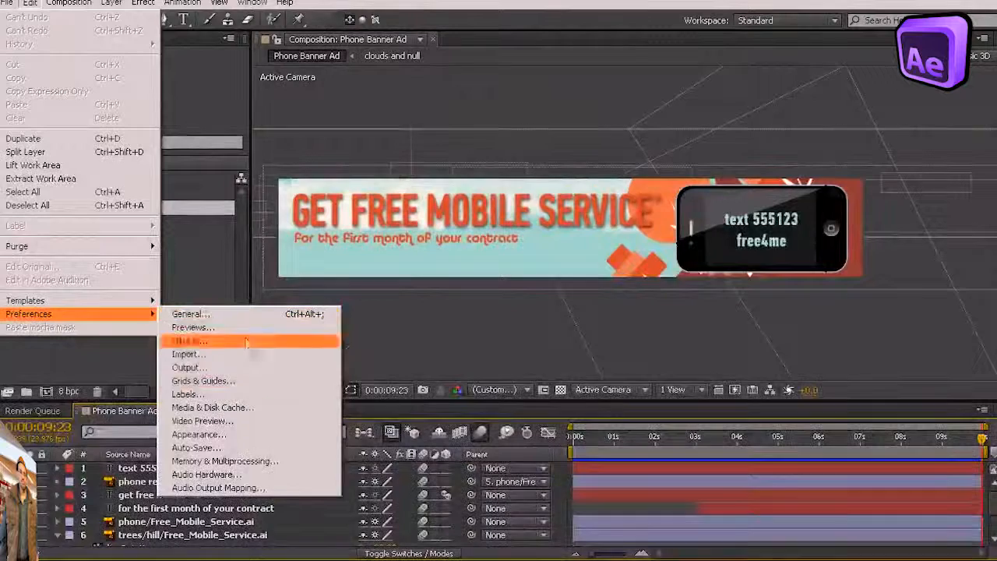
{"action": "left_click", "coordinate": [234, 407]}
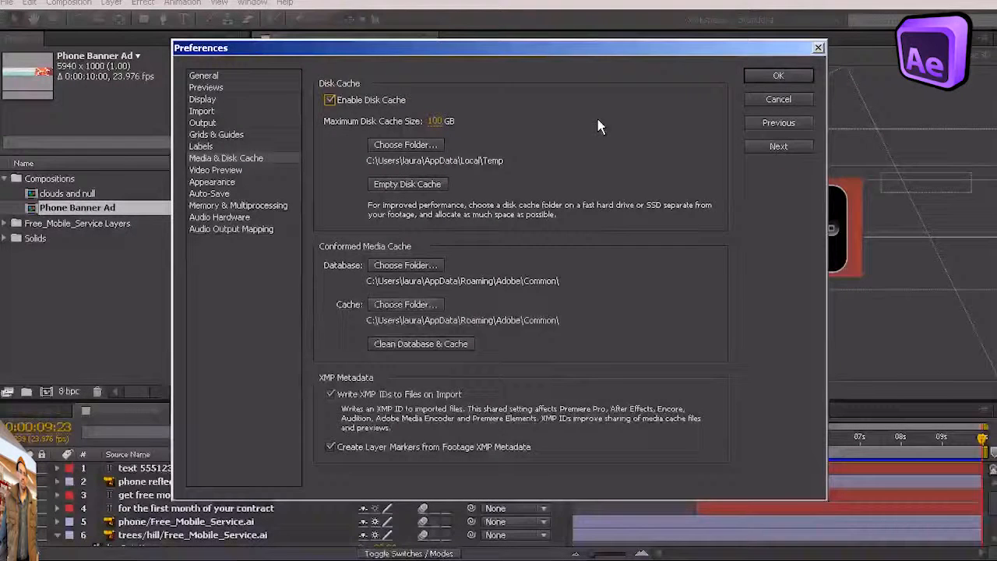
{"action": "left_click", "coordinate": [806, 76]}
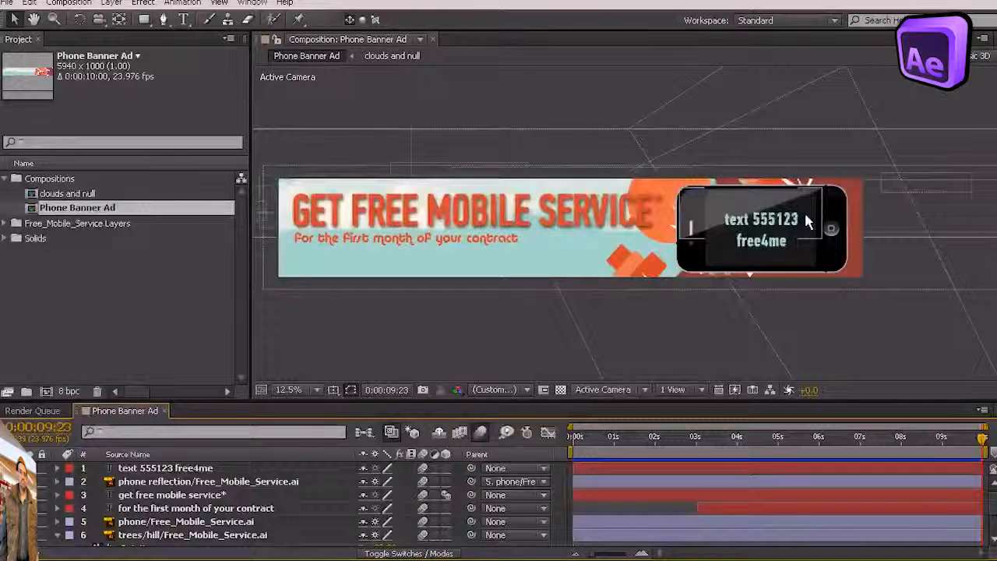
Step: Add the Phone Banner Ad composition to the render queue and choose Read Only for Disk Cache in its render settings
{"action": "left_click", "coordinate": [70, 3]}
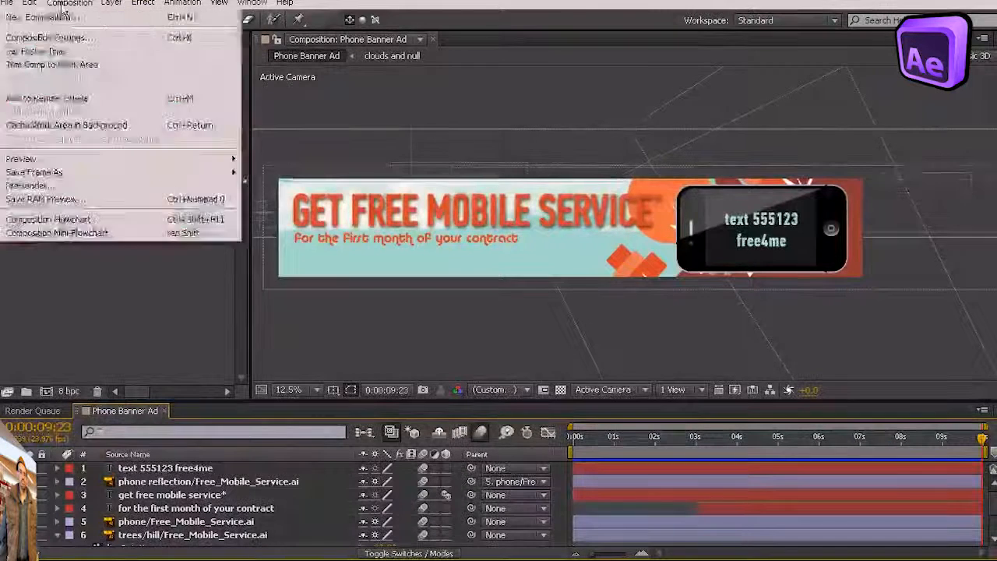
{"action": "left_click", "coordinate": [55, 113]}
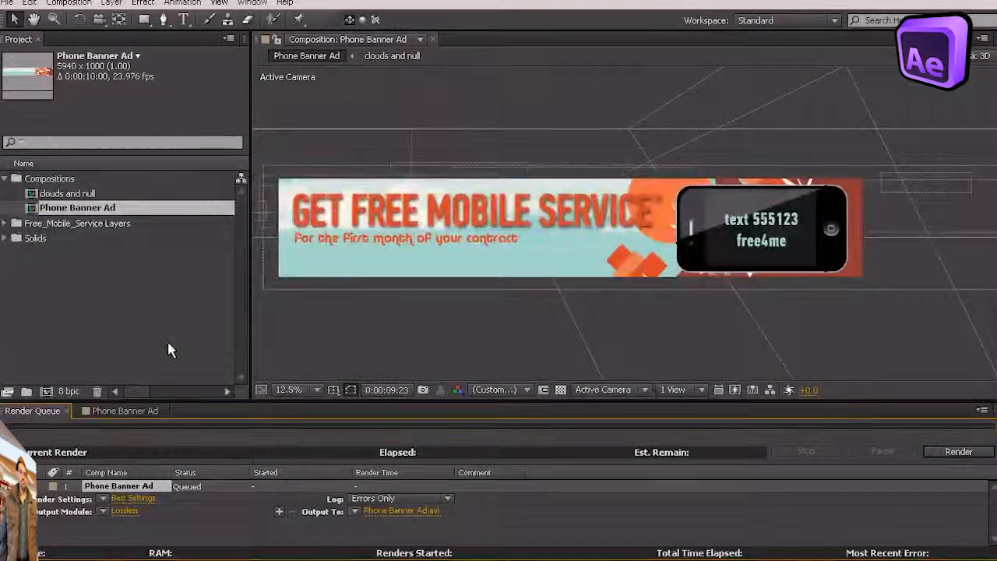
{"action": "left_click", "coordinate": [130, 498]}
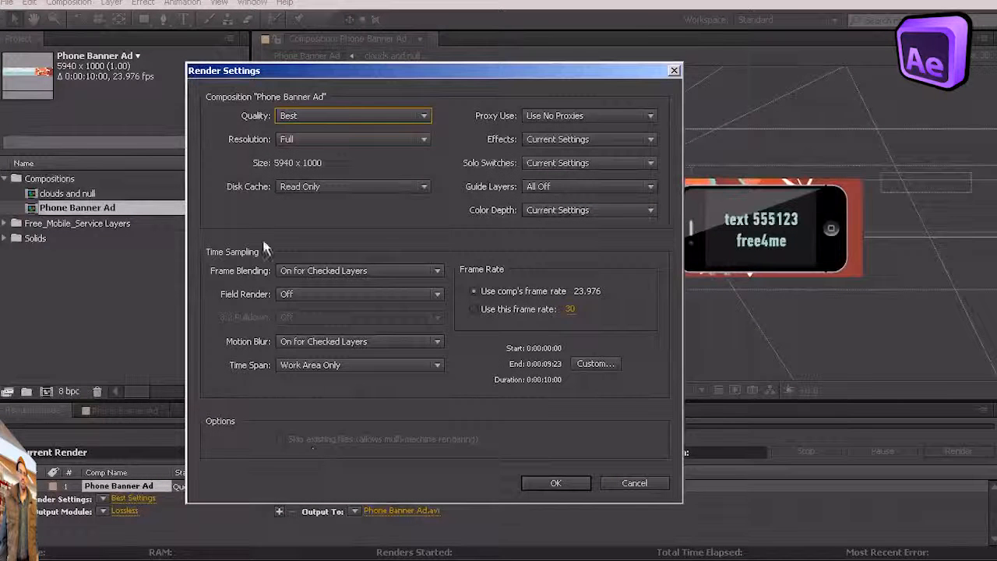
{"action": "left_click", "coordinate": [414, 187]}
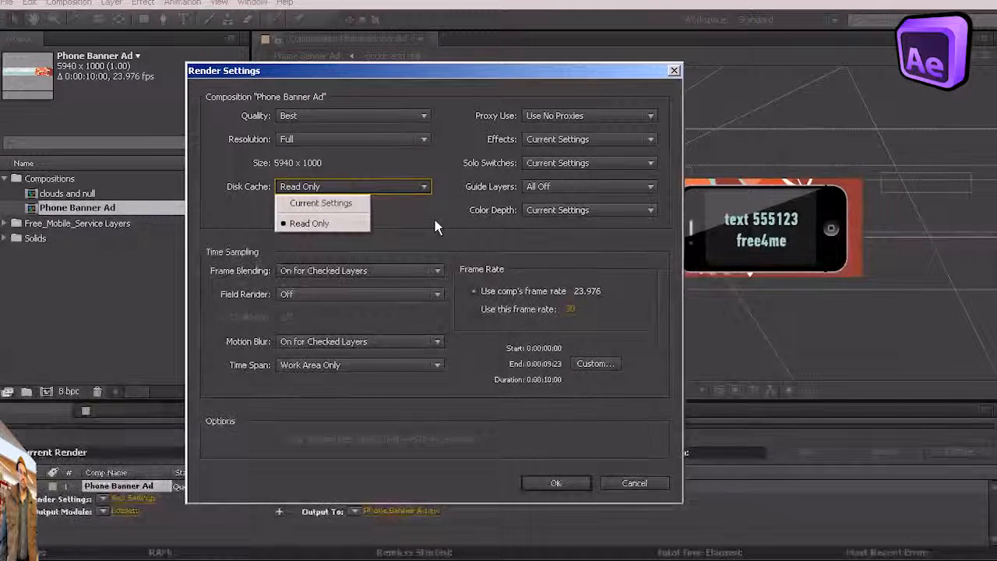
{"action": "left_click", "coordinate": [312, 224]}
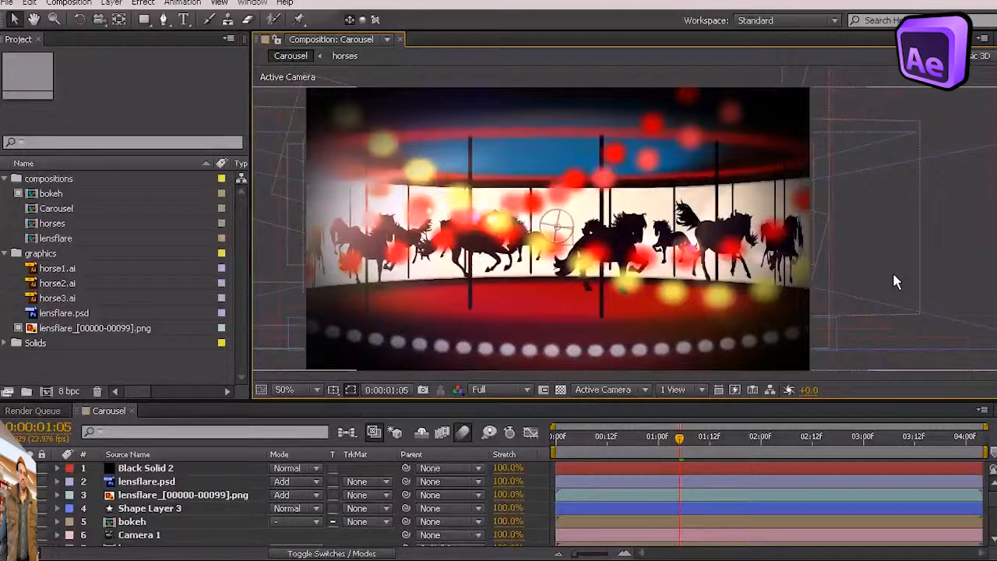
Step: Scrub the Carousel composition, play a RAM preview of it, and return to its first frame
{"action": "left_click_drag", "start_coordinate": [655, 441], "coordinate": [731, 450]}
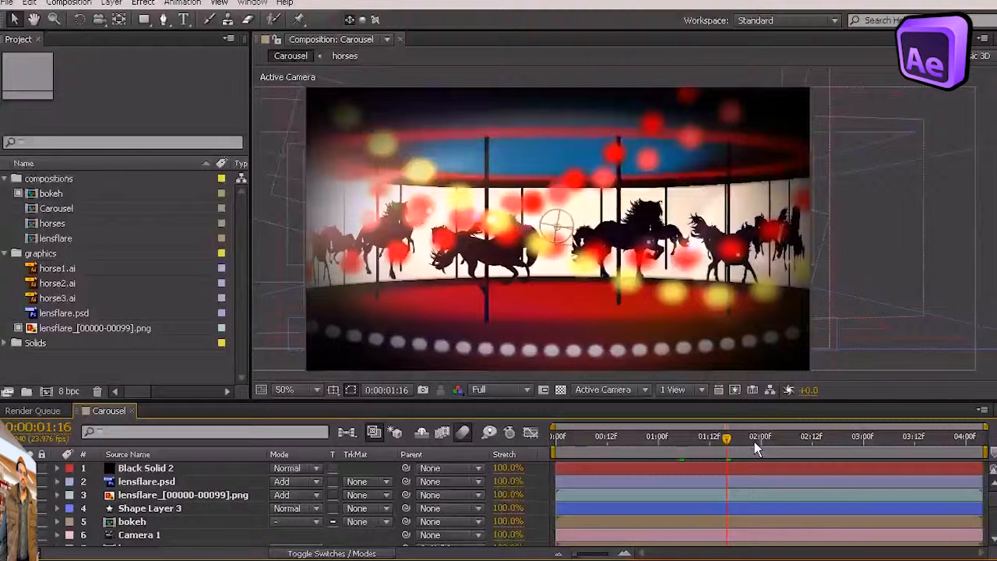
{"action": "key", "text": "KP_0"}
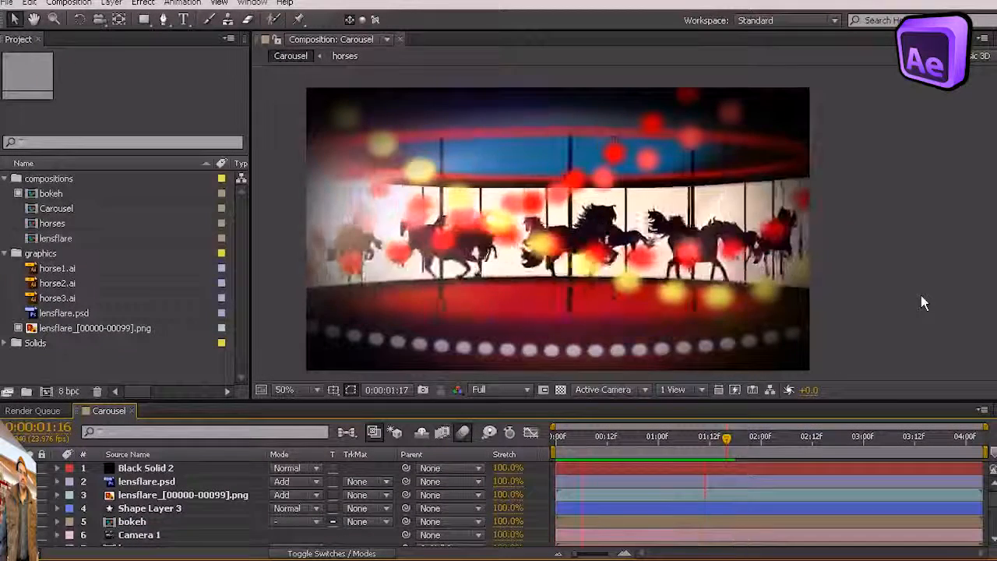
{"action": "key", "text": "space"}
{"action": "left_click_drag", "start_coordinate": [589, 443], "coordinate": [554, 436]}
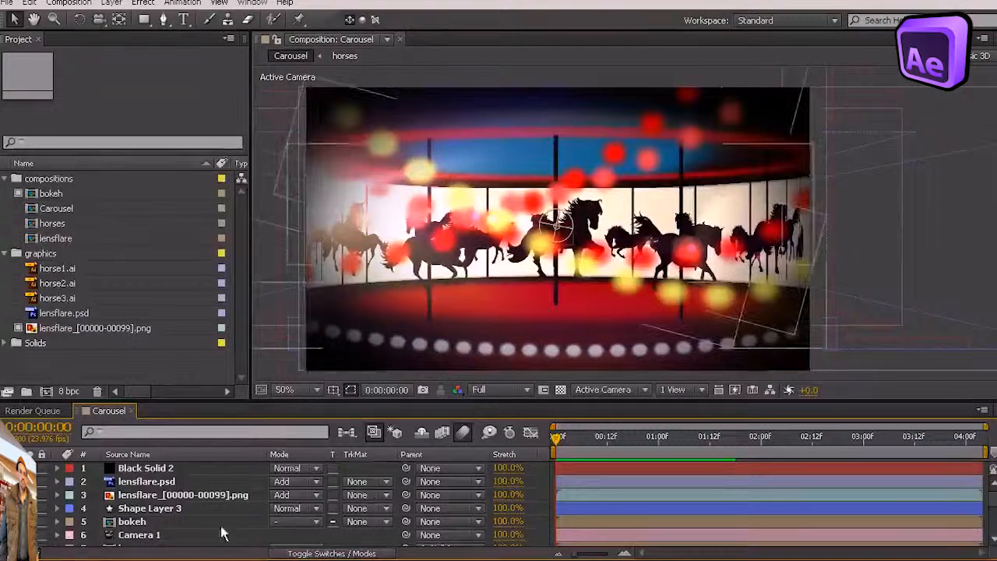
{"action": "left_click_drag", "start_coordinate": [384, 399], "coordinate": [385, 334]}
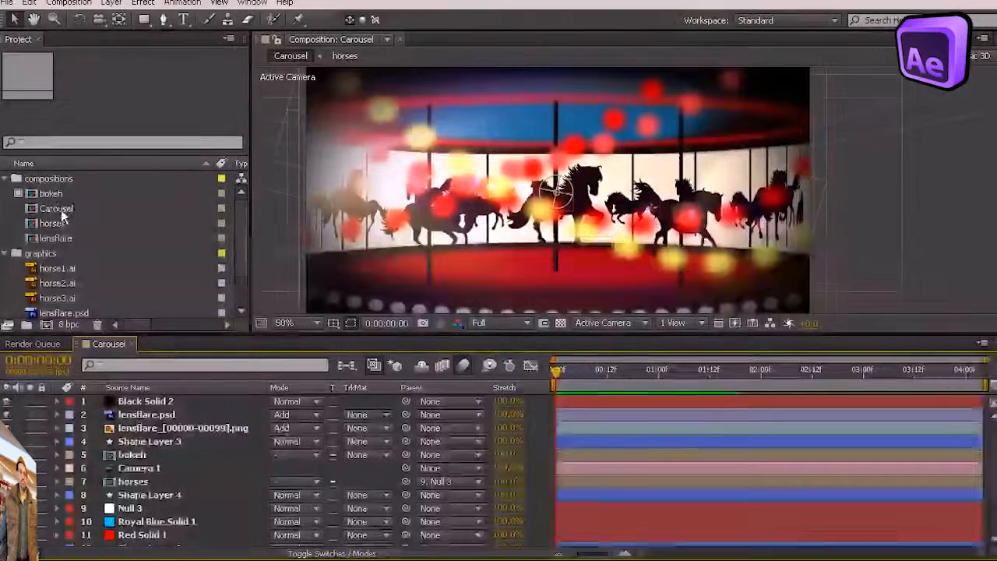
{"action": "left_click", "coordinate": [55, 193]}
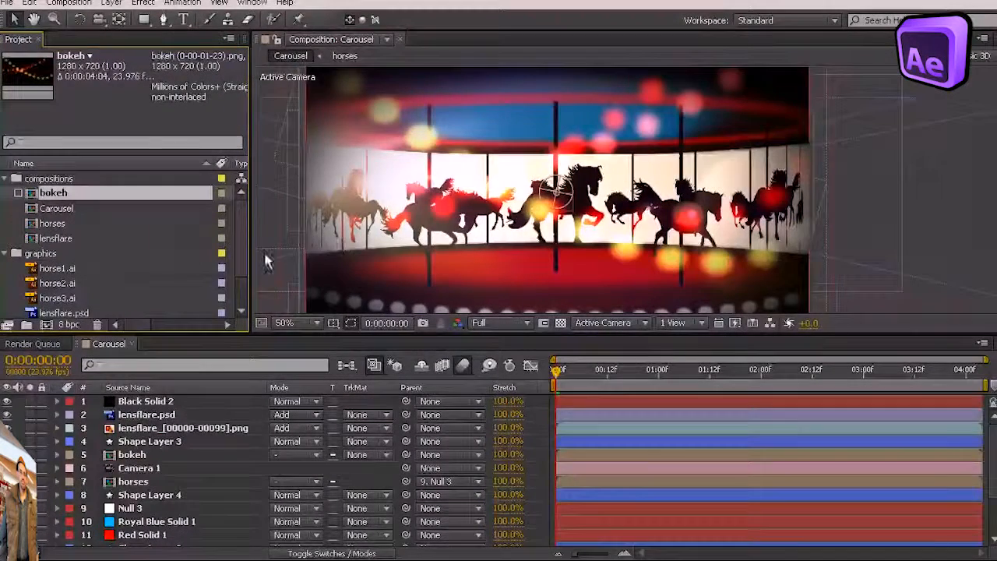
{"action": "left_click", "coordinate": [191, 266]}
{"action": "scroll", "coordinate": [187, 264], "scroll_direction": "down", "scroll_amount": 2}
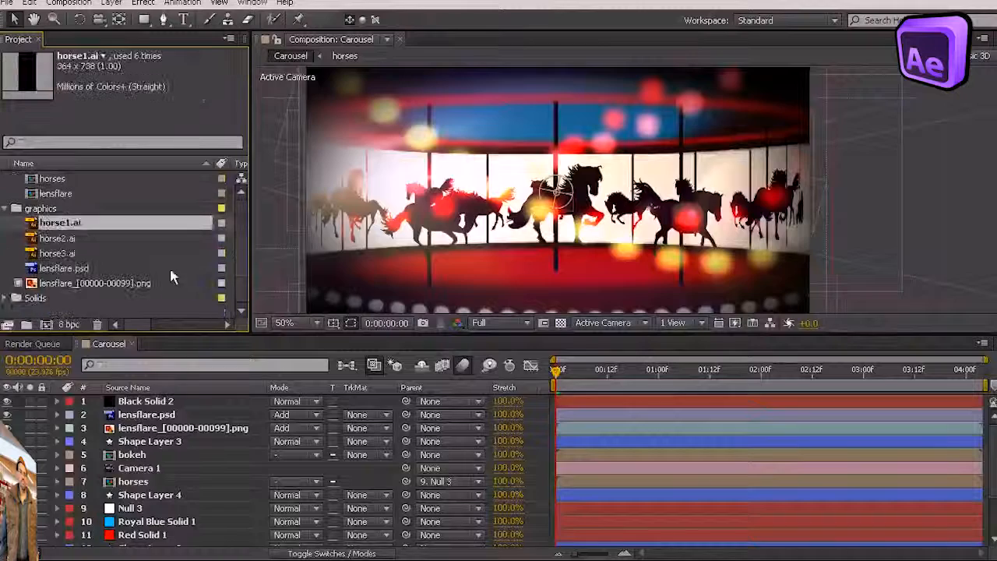
{"action": "left_click", "coordinate": [75, 285]}
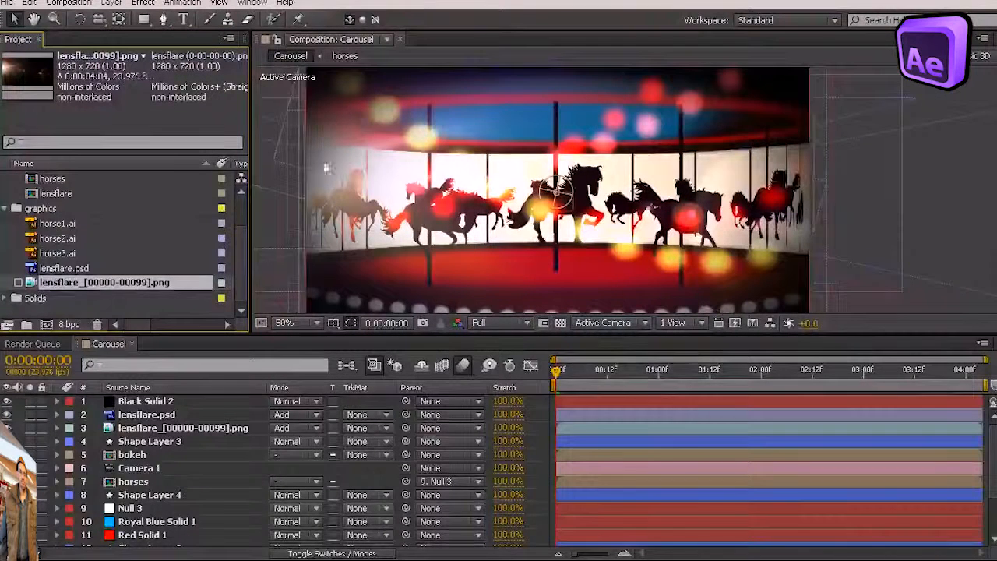
{"action": "left_click", "coordinate": [658, 373]}
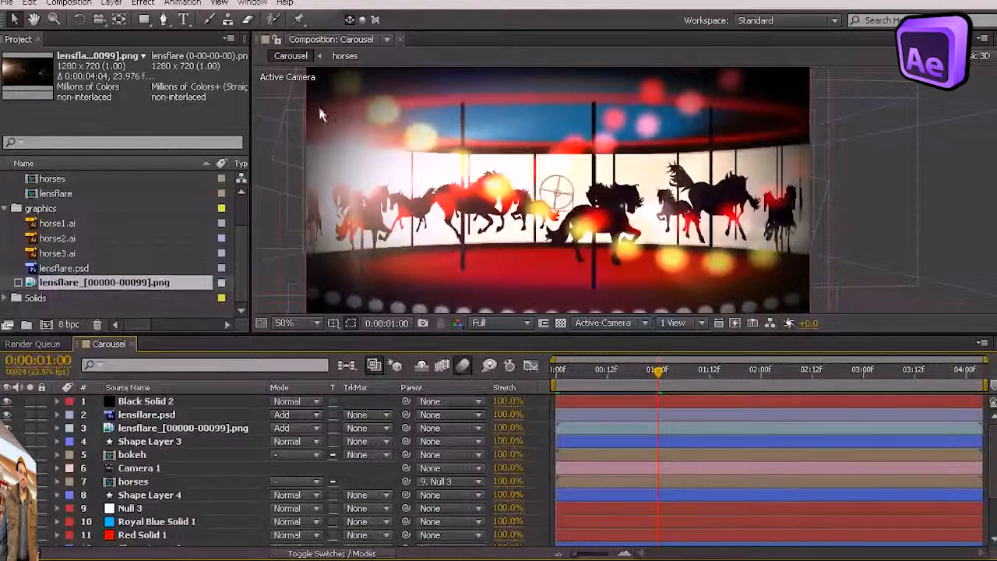
{"action": "left_click", "coordinate": [684, 377]}
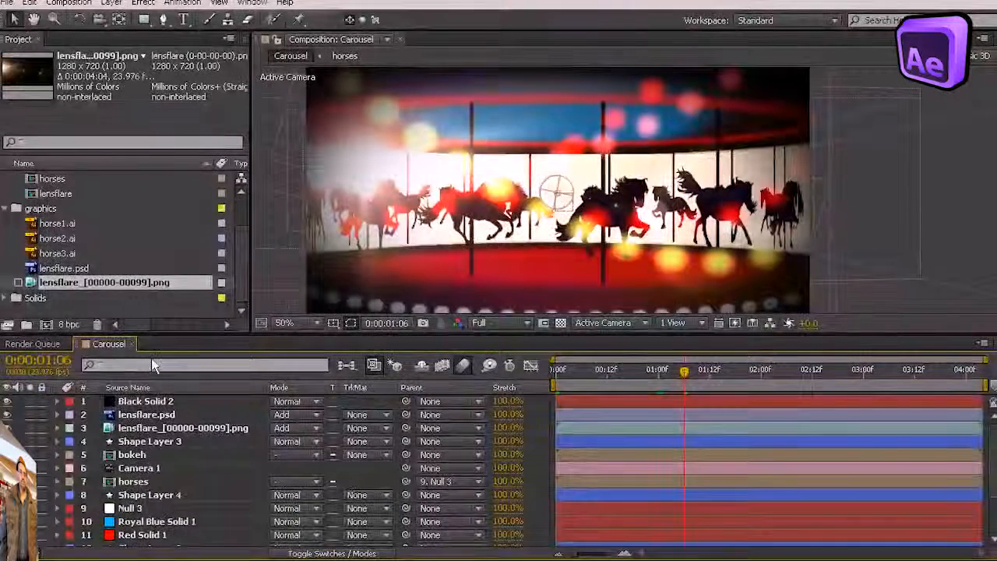
{"action": "scroll", "coordinate": [245, 259], "scroll_direction": "up", "scroll_amount": 3}
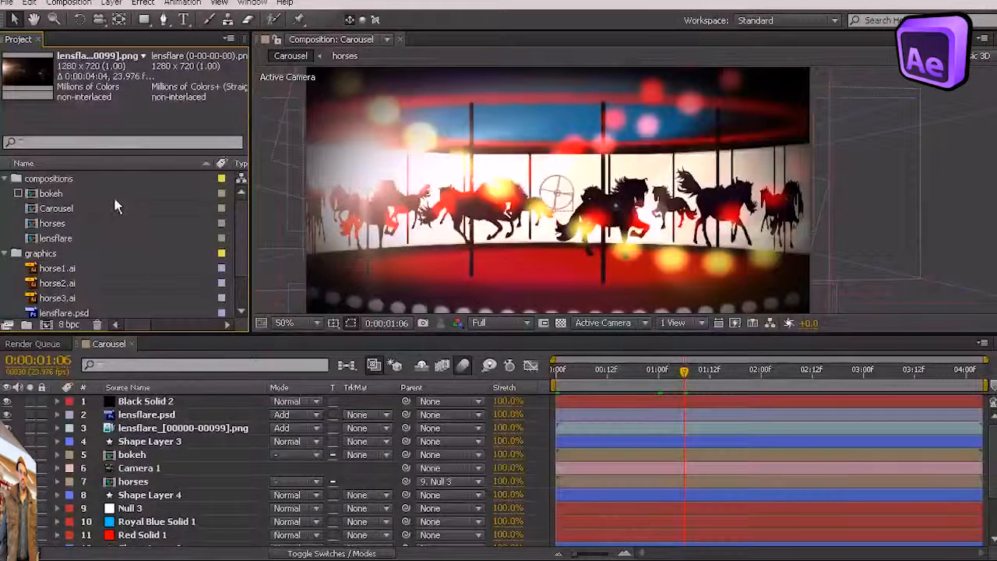
{"action": "left_click", "coordinate": [69, 3]}
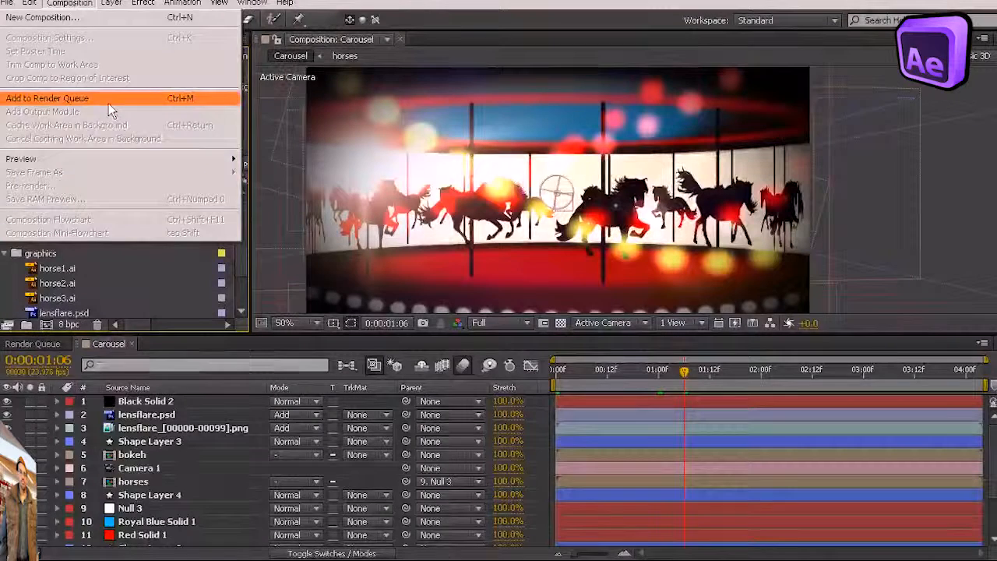
{"action": "left_click", "coordinate": [108, 102]}
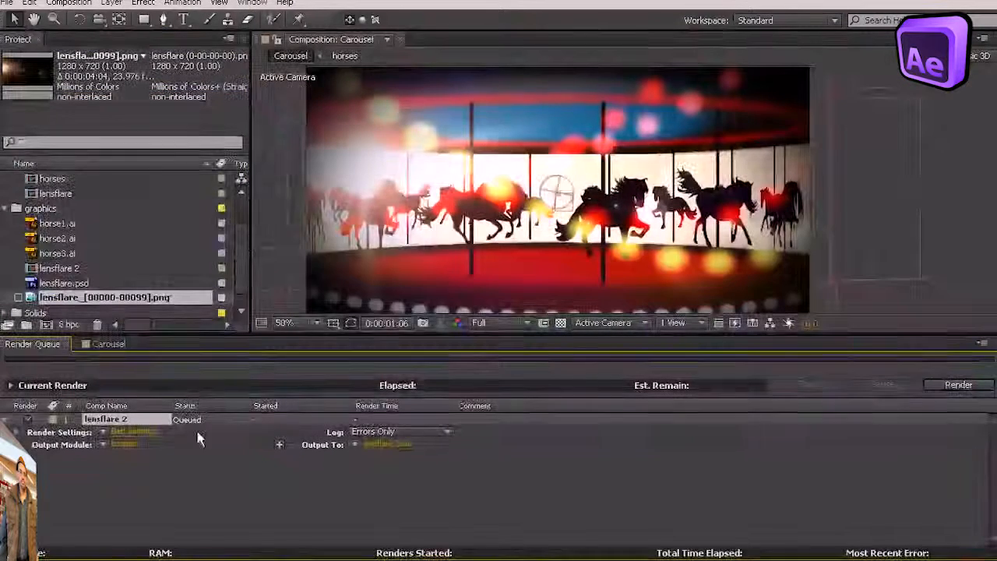
Step: Examine the Proxy Use and Effects options in the lensflare 2 render settings, keeping Use No Proxies and Current Settings
{"action": "left_click", "coordinate": [132, 432]}
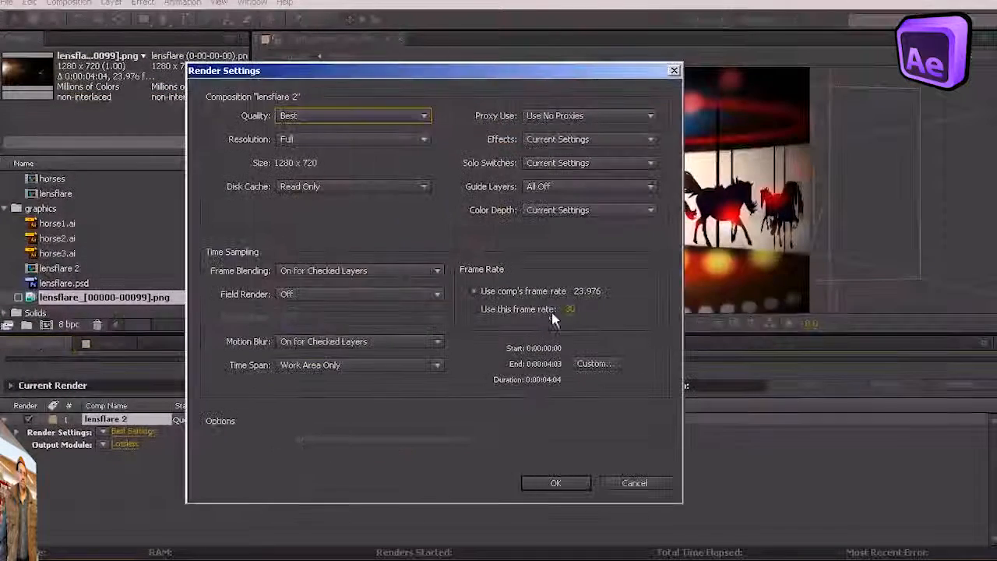
{"action": "left_click", "coordinate": [564, 116]}
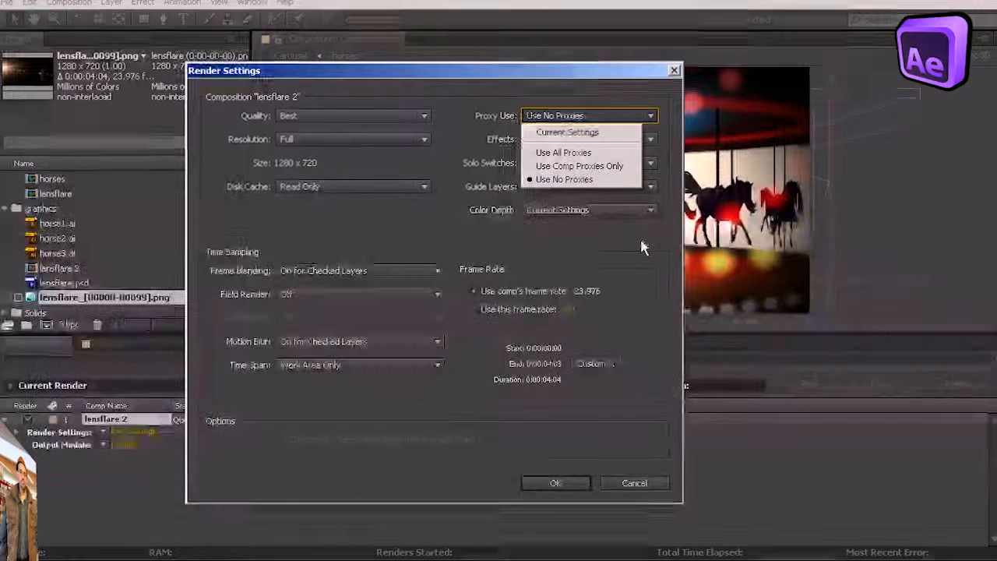
{"action": "left_click", "coordinate": [473, 139]}
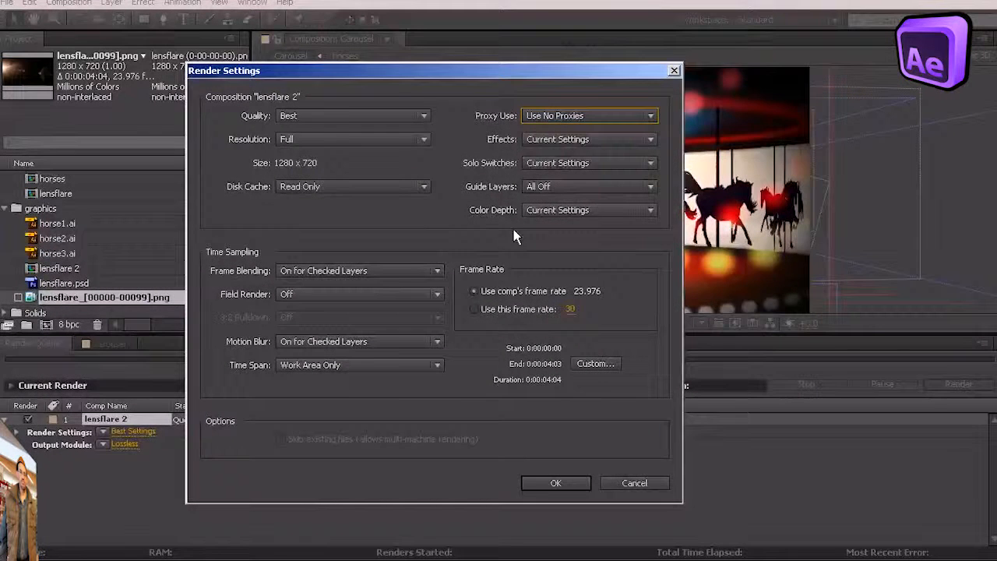
{"action": "left_click", "coordinate": [578, 142]}
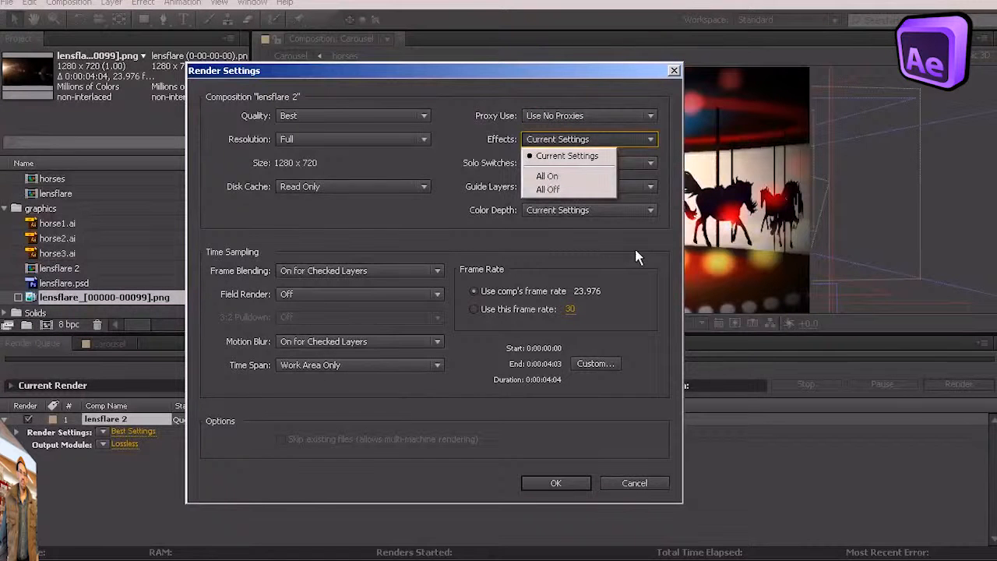
{"action": "left_click", "coordinate": [636, 252]}
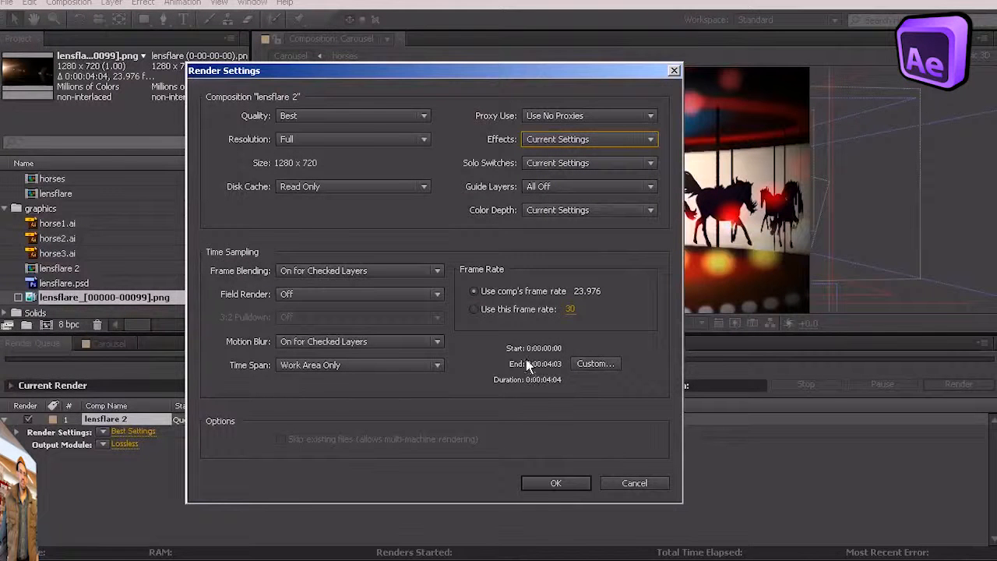
Step: Close the lensflare 2 render settings without changes and show the layer switches in the Carousel timeline
{"action": "left_click", "coordinate": [638, 482]}
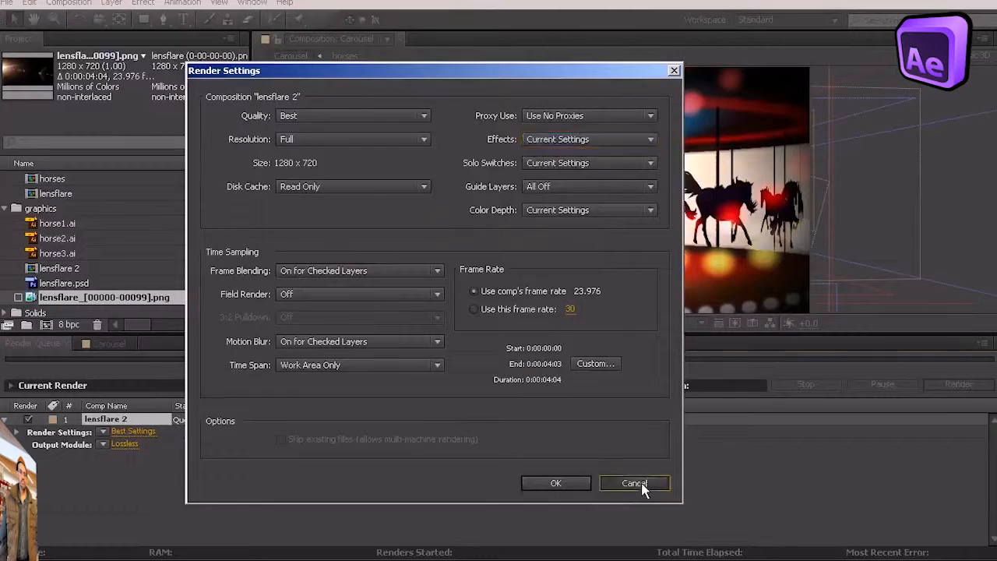
{"action": "left_click", "coordinate": [108, 344]}
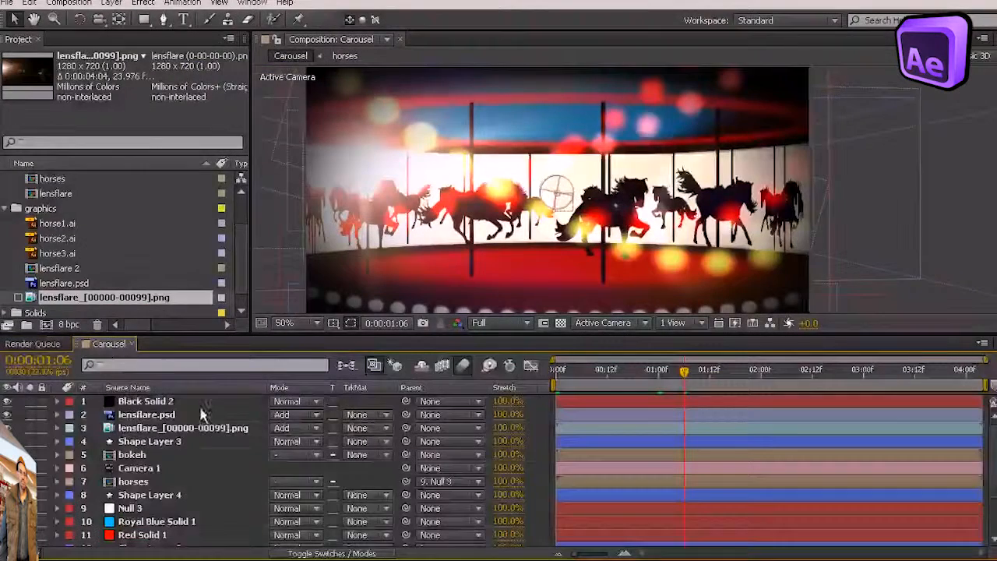
{"action": "left_click_drag", "start_coordinate": [444, 333], "coordinate": [442, 167]}
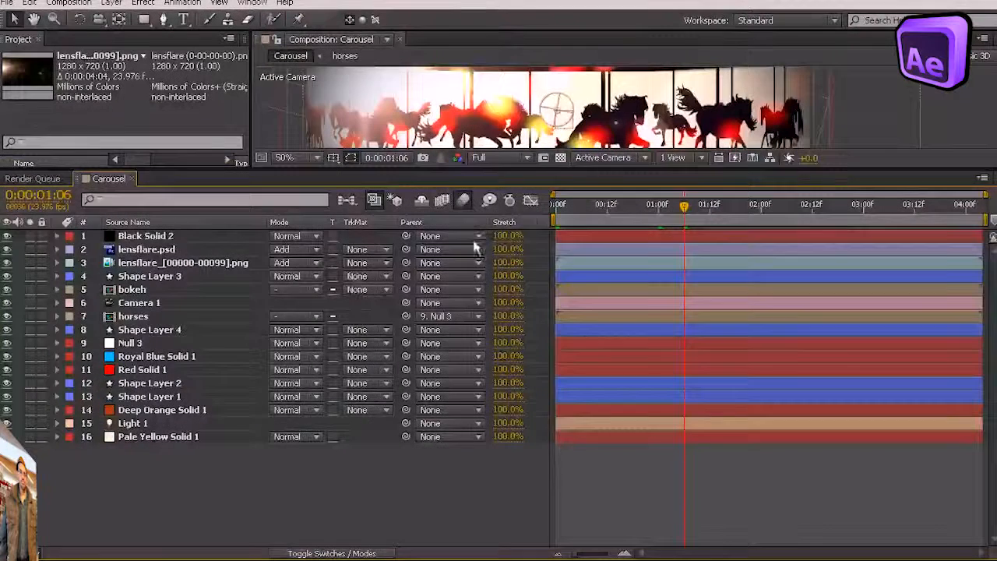
{"action": "left_click", "coordinate": [327, 554]}
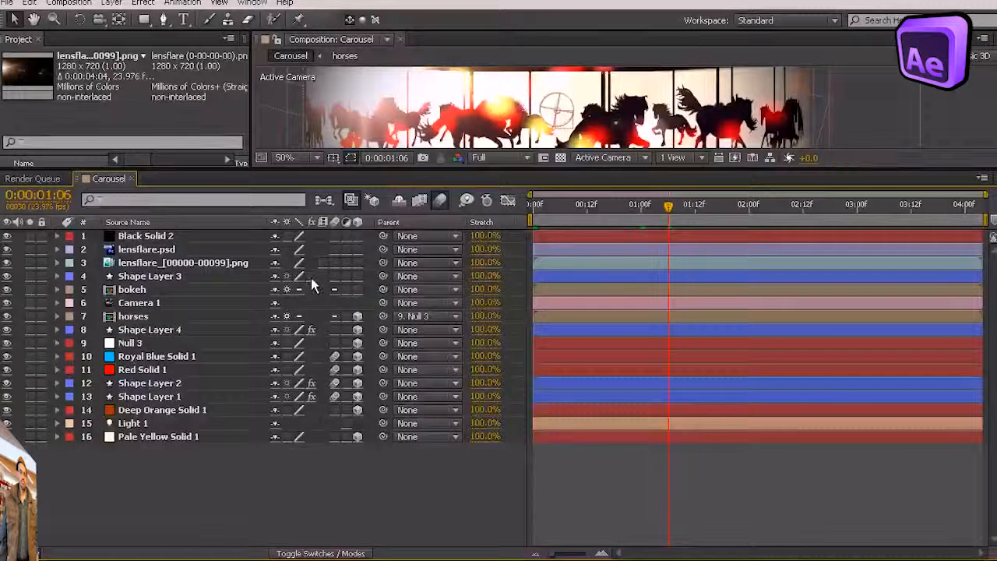
{"action": "left_click_drag", "start_coordinate": [411, 166], "coordinate": [405, 343]}
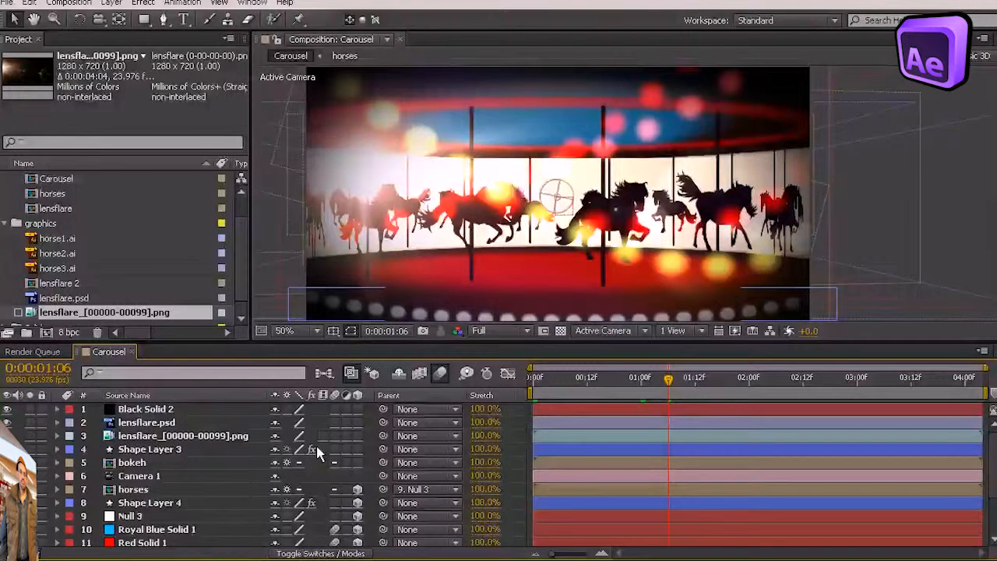
Step: Turn the effects of Shape Layer 3 off and back on to compare the dots in the Carousel frame
{"action": "left_click", "coordinate": [272, 450]}
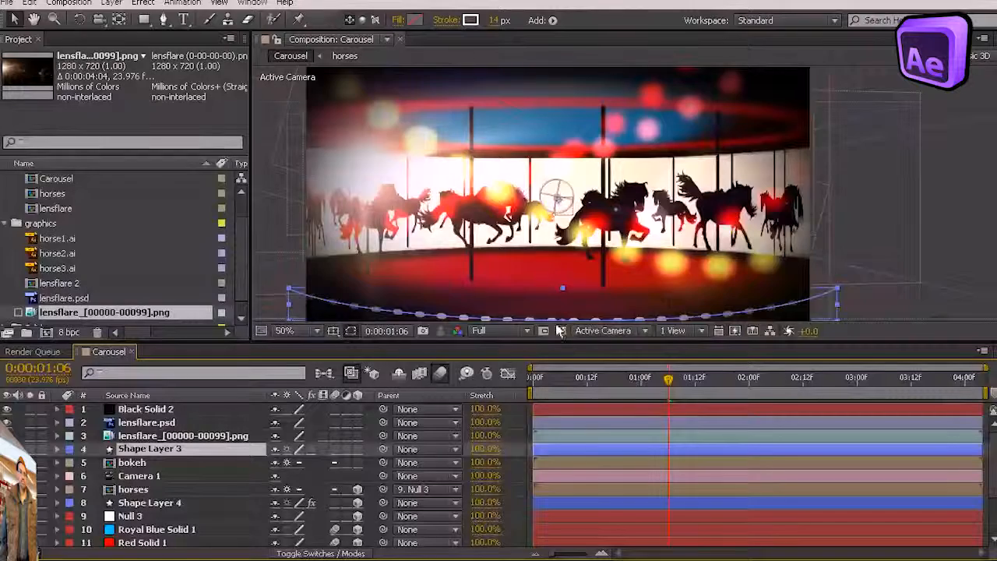
{"action": "scroll", "coordinate": [427, 291], "scroll_direction": "down", "scroll_amount": 2}
{"action": "scroll", "coordinate": [596, 275], "scroll_direction": "up", "scroll_amount": 2}
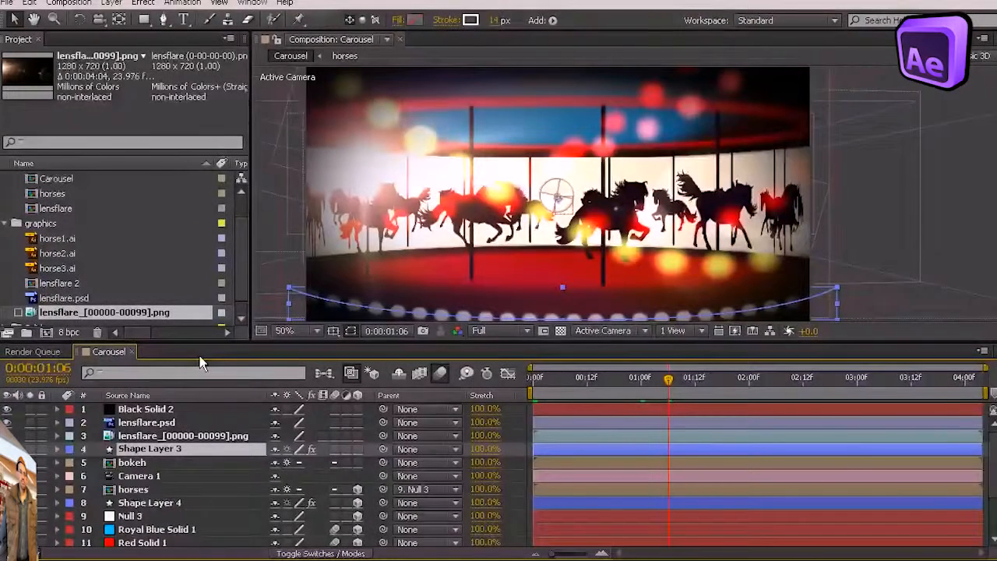
Step: Try All Off for Effects in the lensflare 2 render settings, switch back to Current Settings and discard the dialog
{"action": "left_click", "coordinate": [52, 352]}
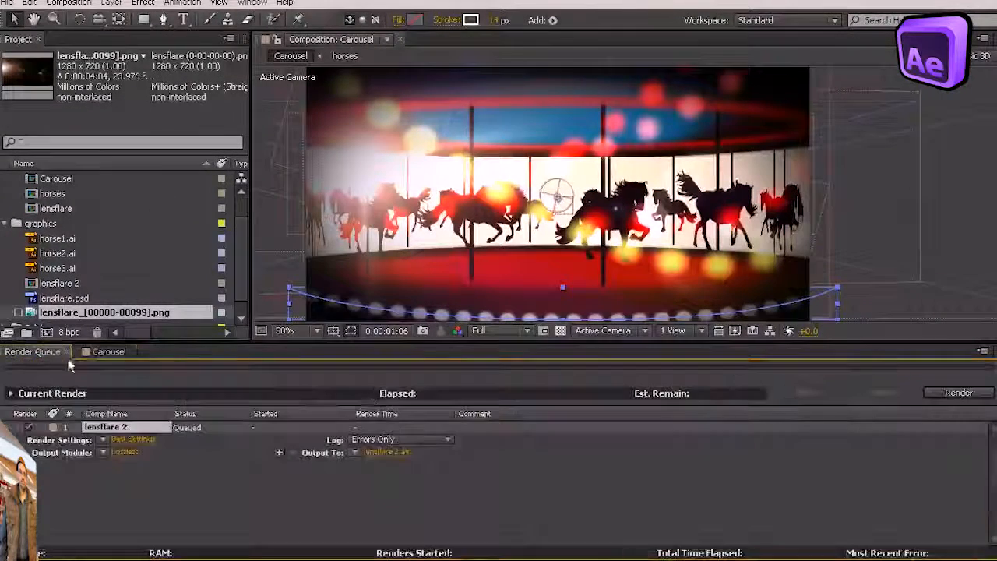
{"action": "left_click", "coordinate": [132, 440]}
{"action": "left_click", "coordinate": [584, 140]}
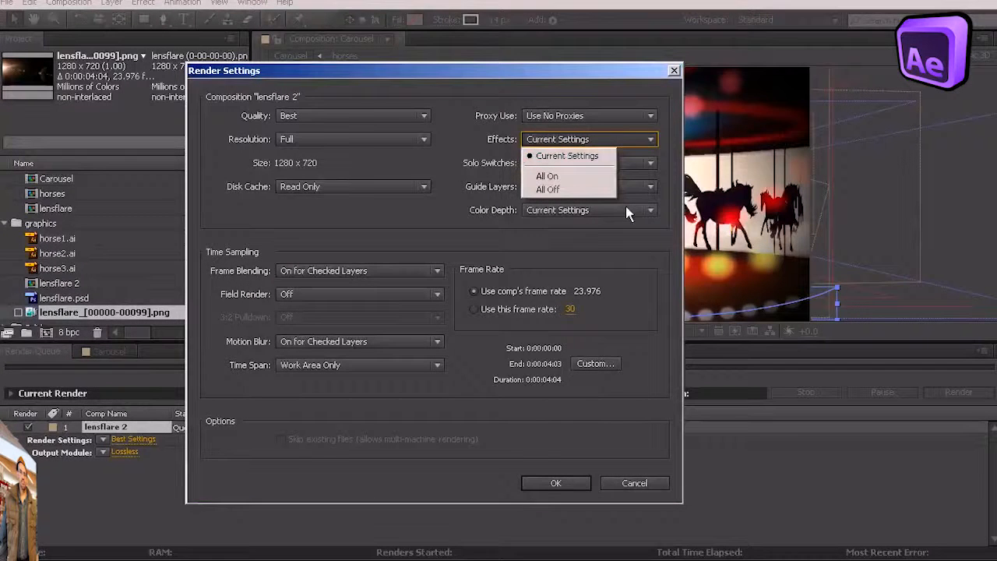
{"action": "left_click", "coordinate": [574, 189]}
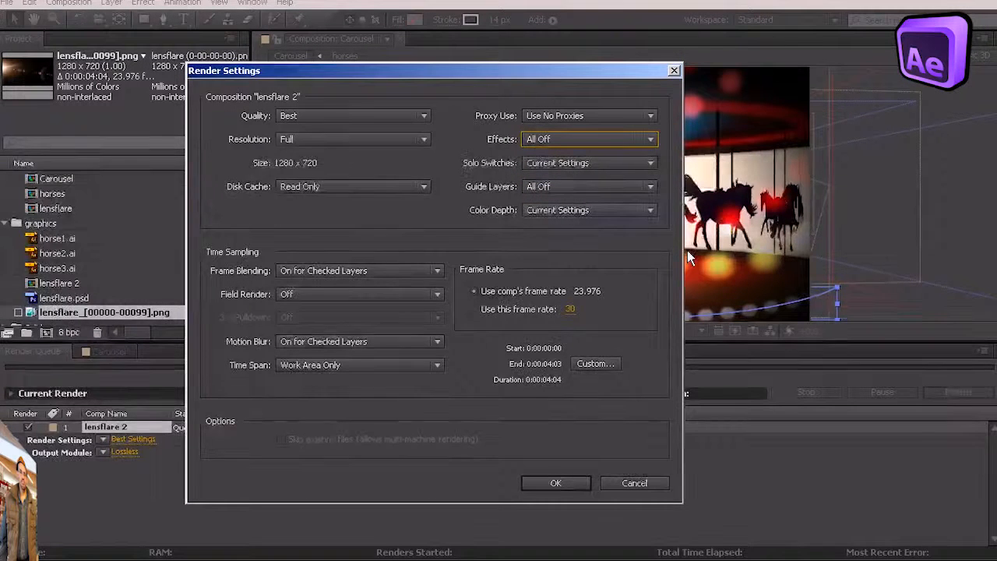
{"action": "left_click", "coordinate": [568, 140]}
{"action": "left_click", "coordinate": [575, 156]}
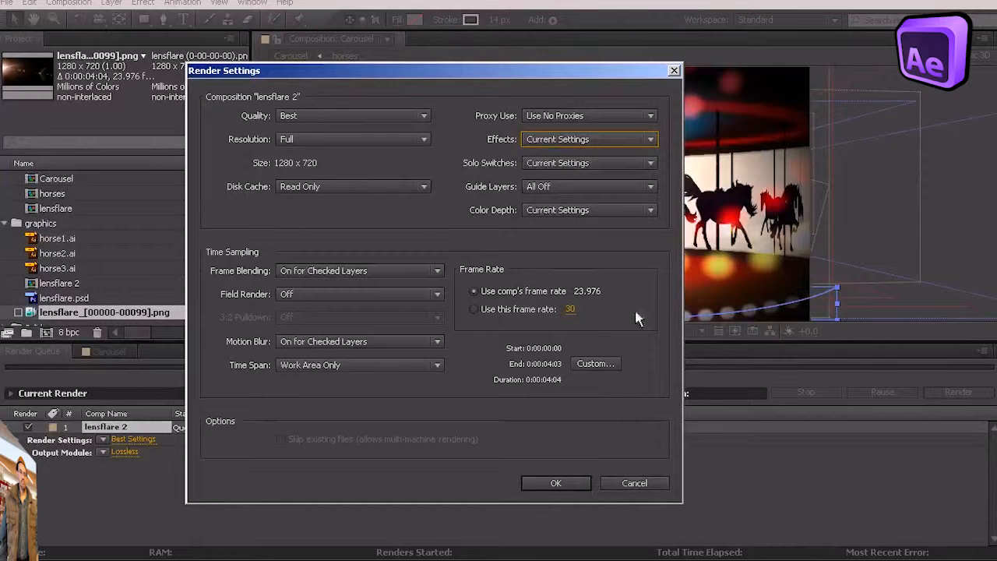
{"action": "left_click", "coordinate": [629, 482]}
{"action": "left_click", "coordinate": [115, 354]}
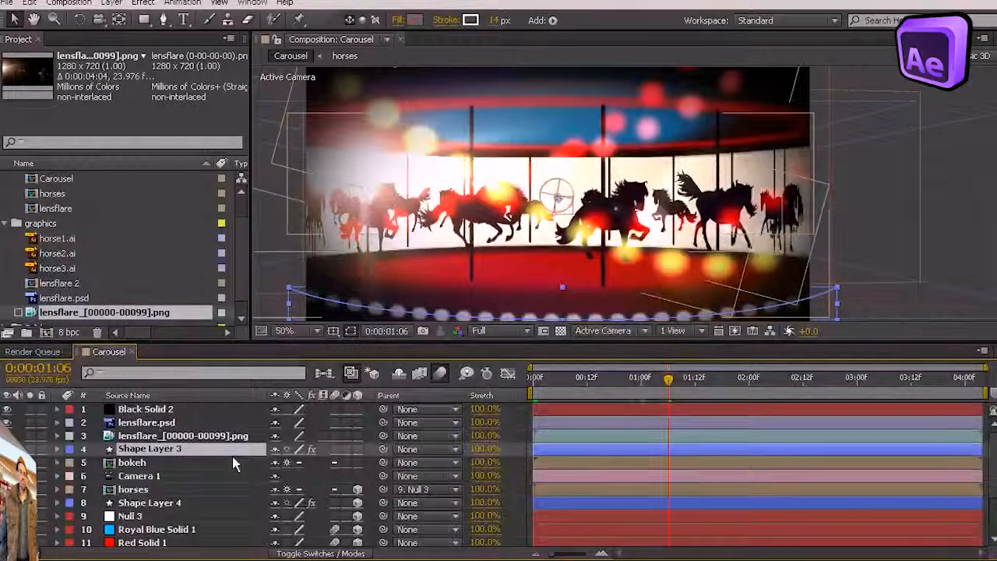
{"action": "left_click", "coordinate": [29, 435]}
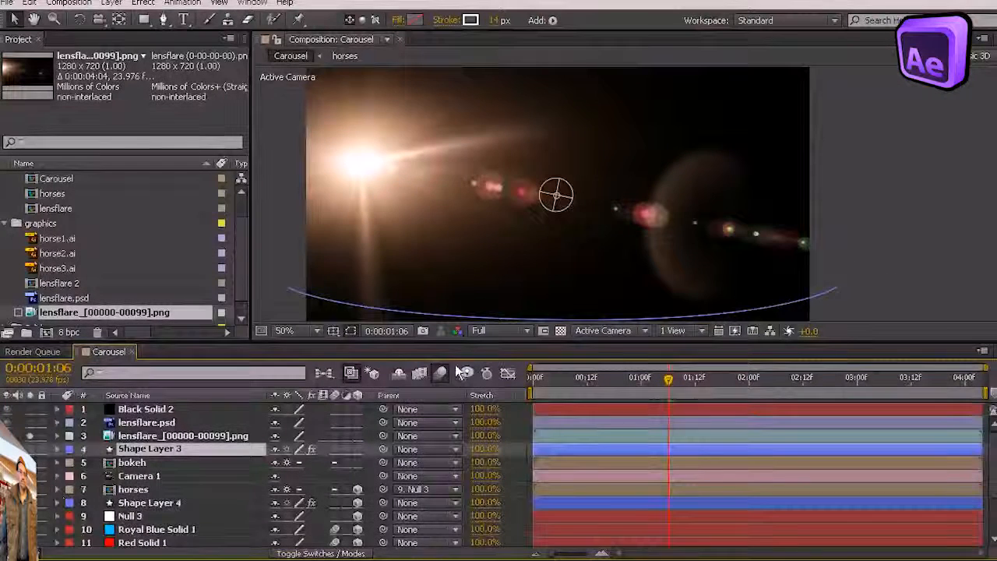
{"action": "left_click_drag", "start_coordinate": [669, 377], "coordinate": [889, 377]}
Step: Try All Off for Solo Switches in the lensflare 2 render settings, then restore Current Settings and accept the dialog
{"action": "left_click", "coordinate": [32, 353]}
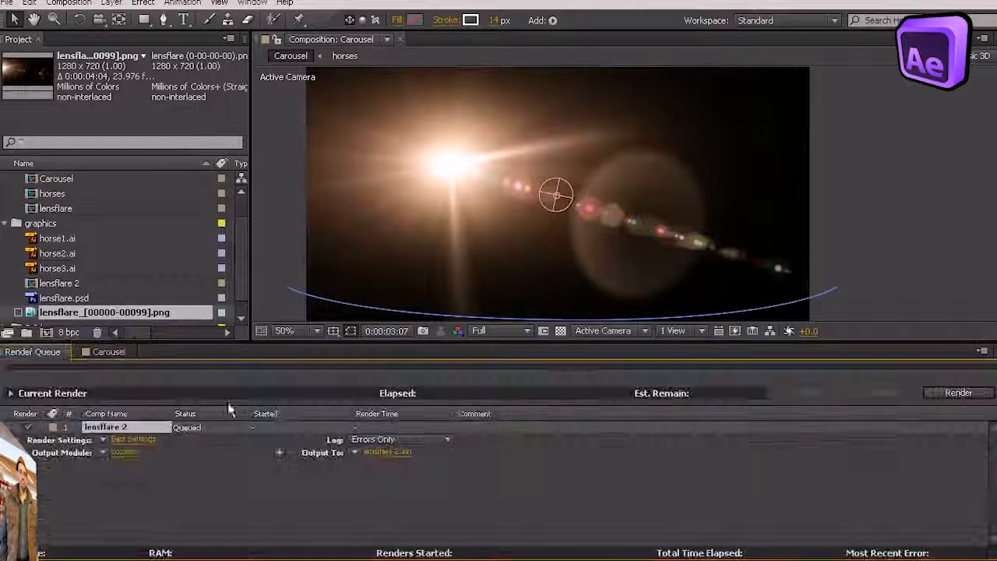
{"action": "left_click", "coordinate": [133, 439]}
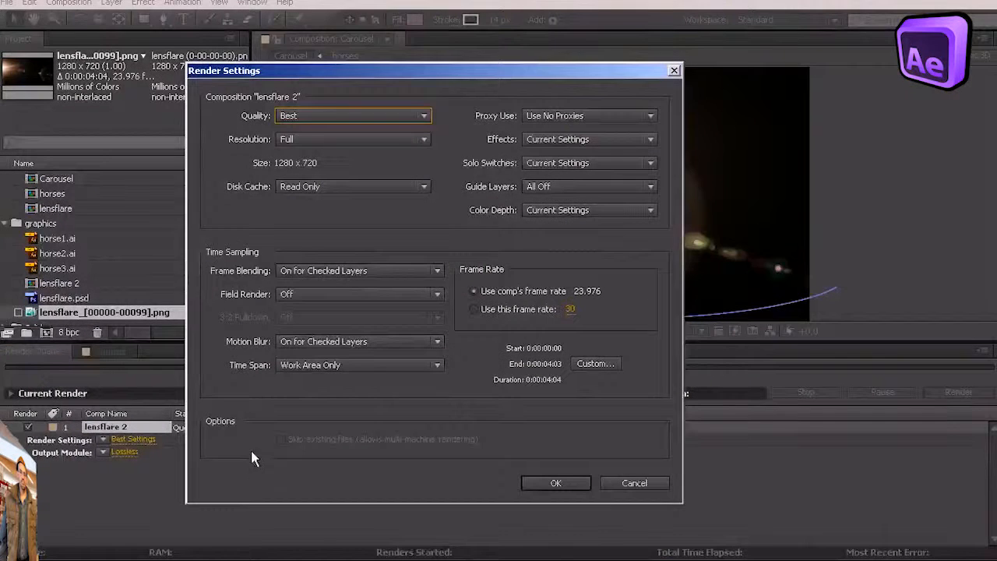
{"action": "left_click_drag", "start_coordinate": [448, 70], "coordinate": [222, 88]}
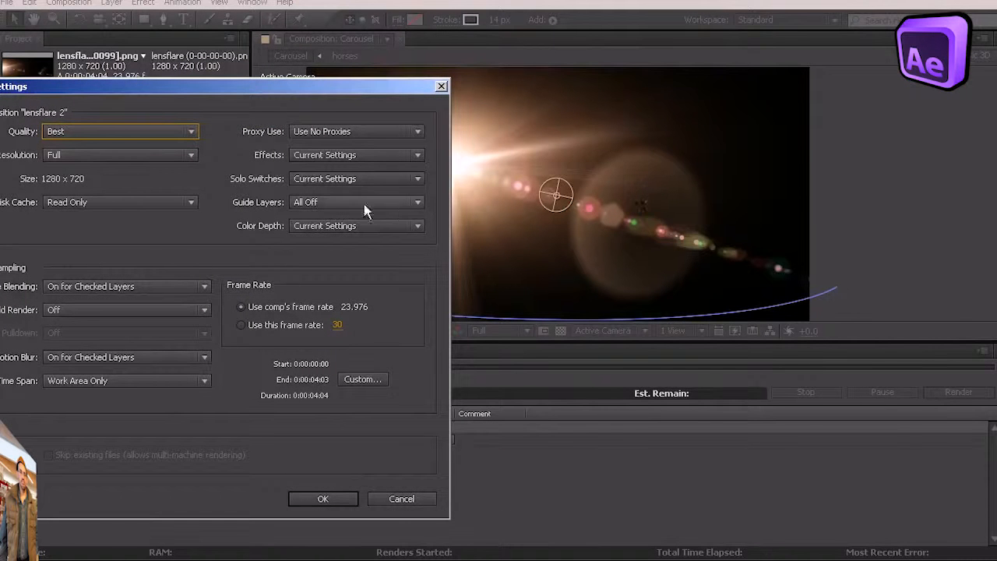
{"action": "left_click", "coordinate": [331, 181]}
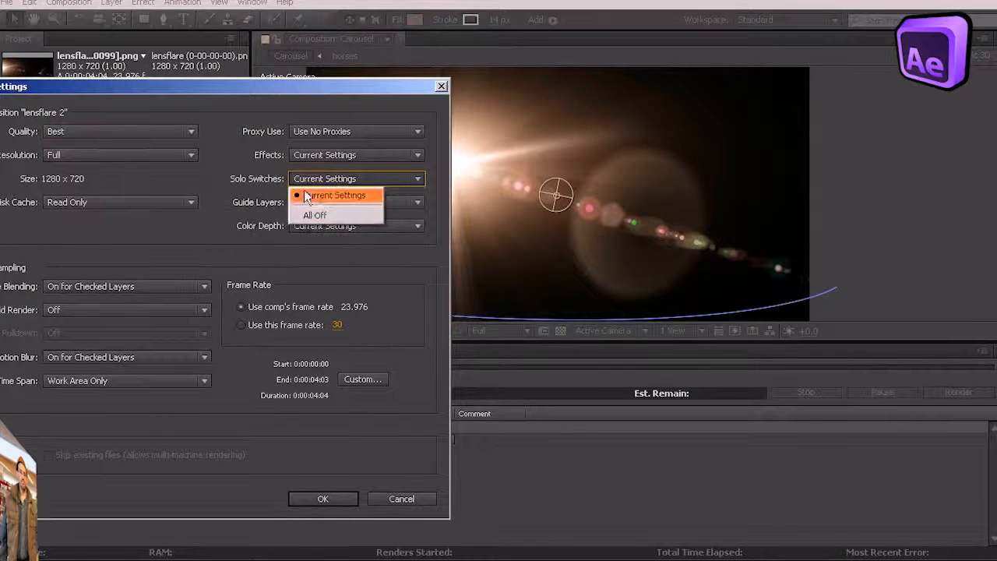
{"action": "left_click", "coordinate": [319, 216]}
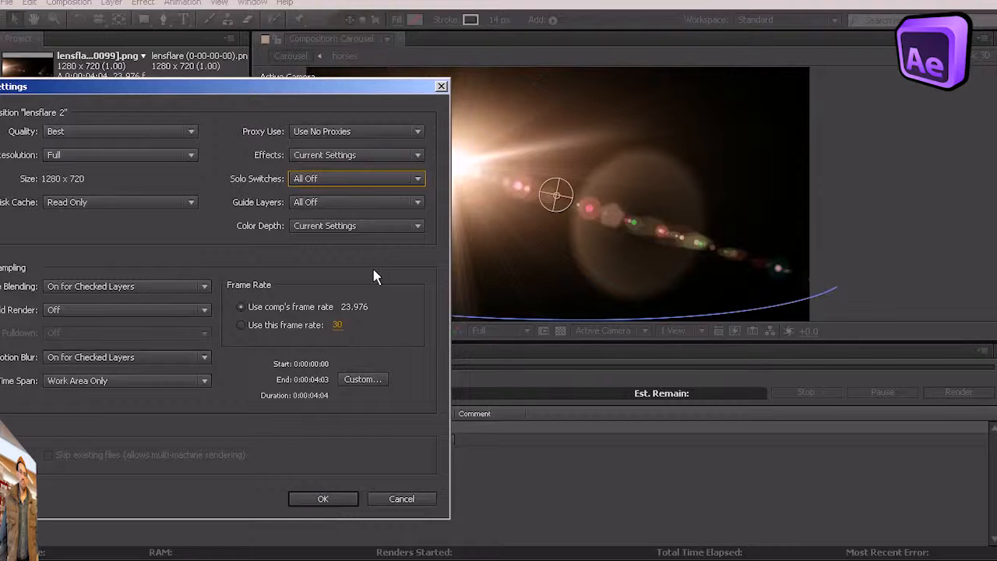
{"action": "left_click", "coordinate": [304, 177]}
{"action": "left_click", "coordinate": [315, 195]}
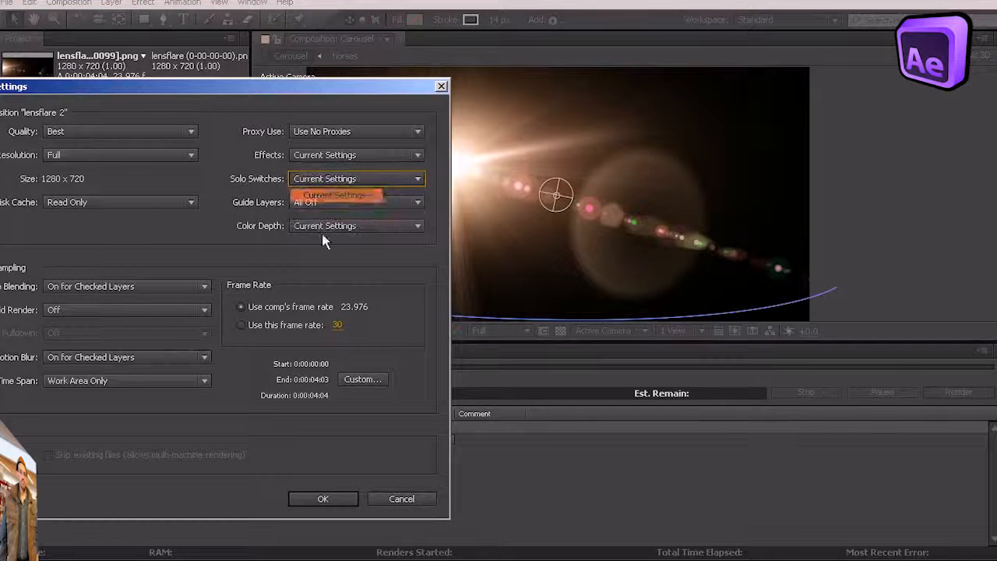
{"action": "left_click", "coordinate": [327, 500]}
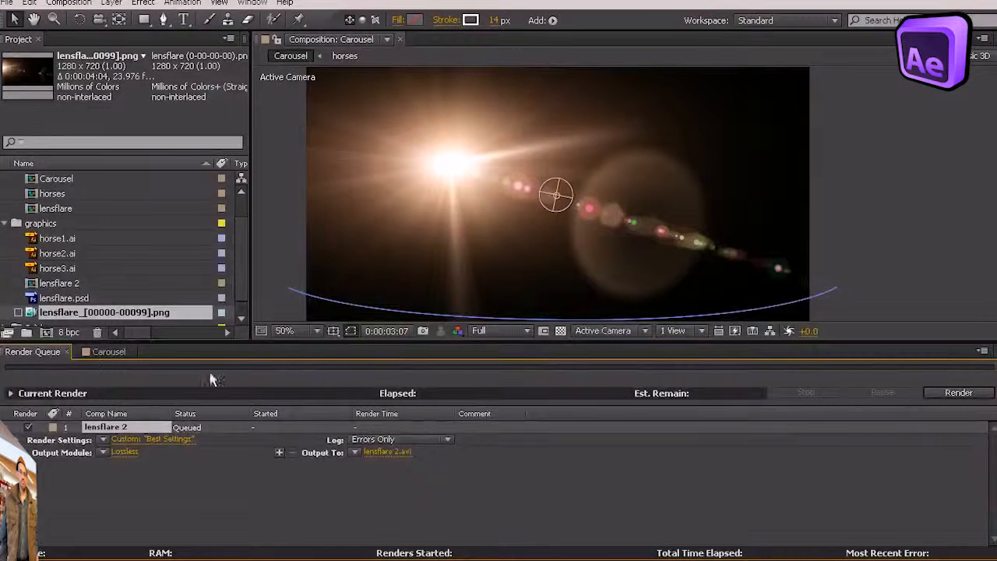
Step: Solo all the layers of the Carousel composition and look through the layer list
{"action": "left_click", "coordinate": [99, 352]}
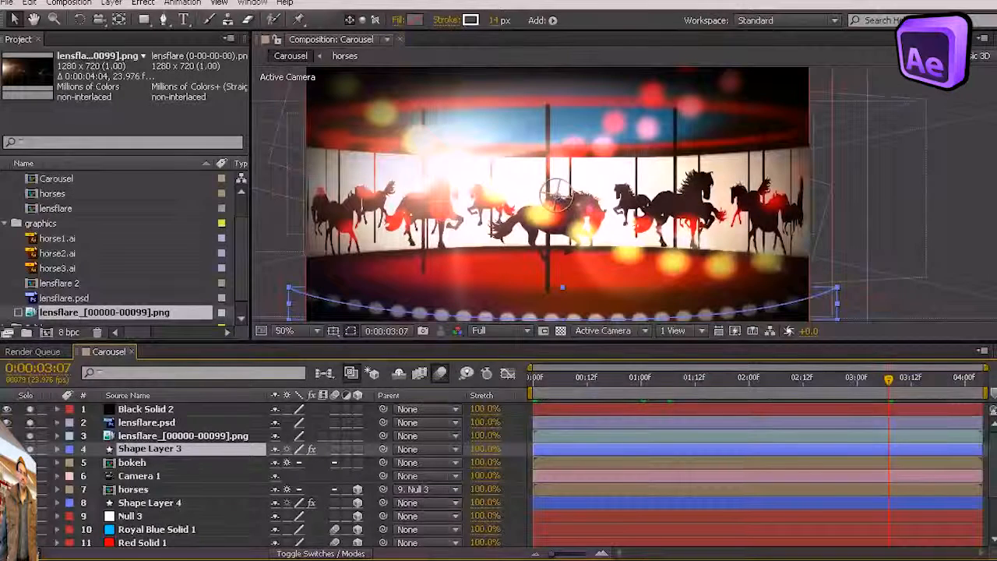
{"action": "scroll", "coordinate": [156, 475], "scroll_direction": "down", "scroll_amount": 3}
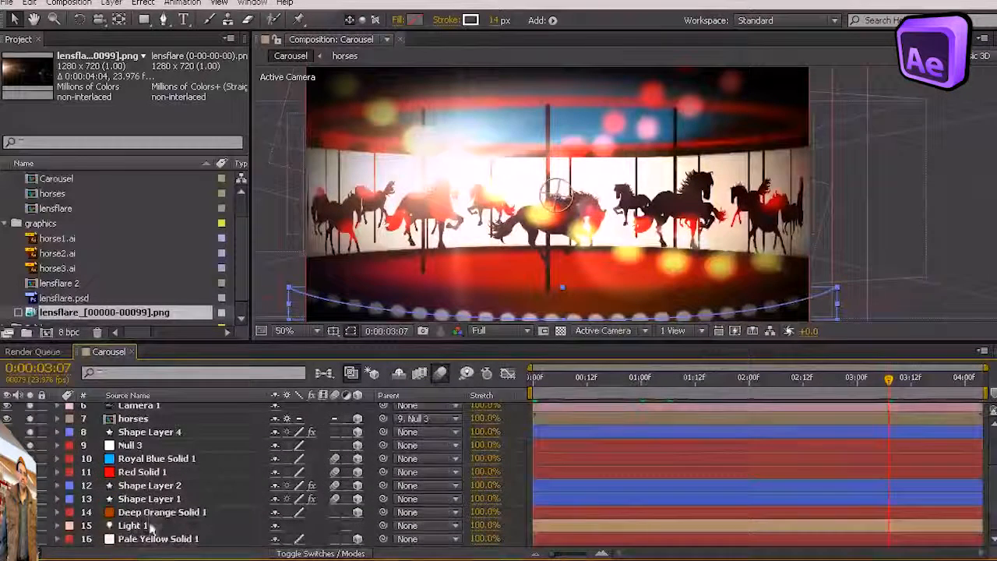
{"action": "scroll", "coordinate": [153, 527], "scroll_direction": "up", "scroll_amount": 3}
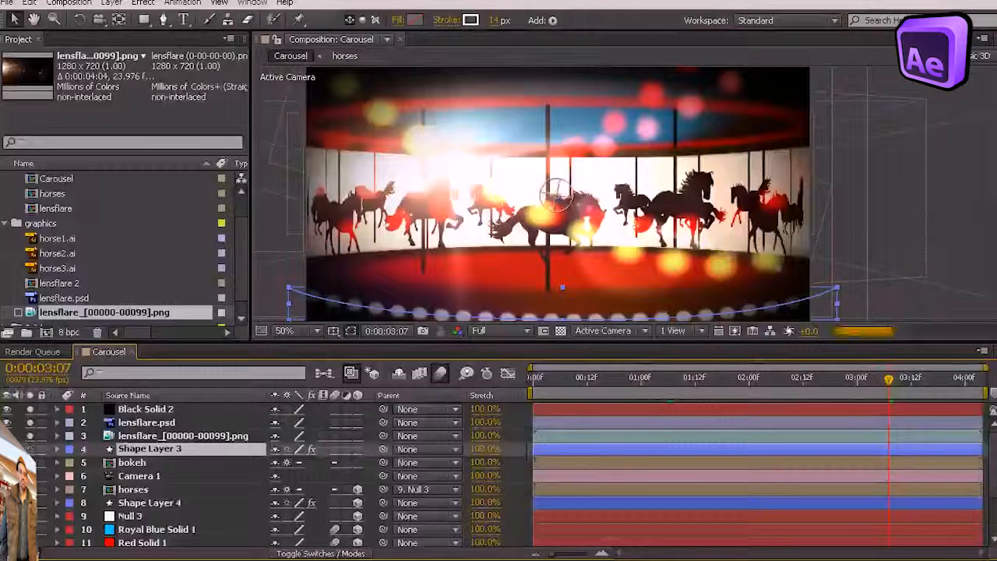
Step: Clear the solo switches of all Carousel layers and toggle the visibility of Black Solid 2 off and on
{"action": "left_click", "coordinate": [33, 448]}
{"action": "left_click", "coordinate": [33, 448]}
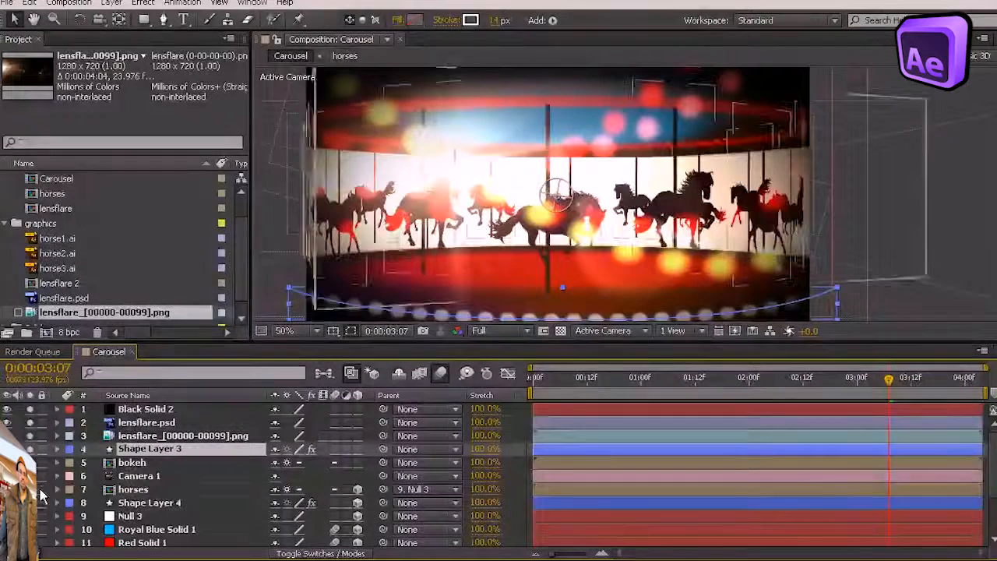
{"action": "scroll", "coordinate": [155, 467], "scroll_direction": "down", "scroll_amount": 3}
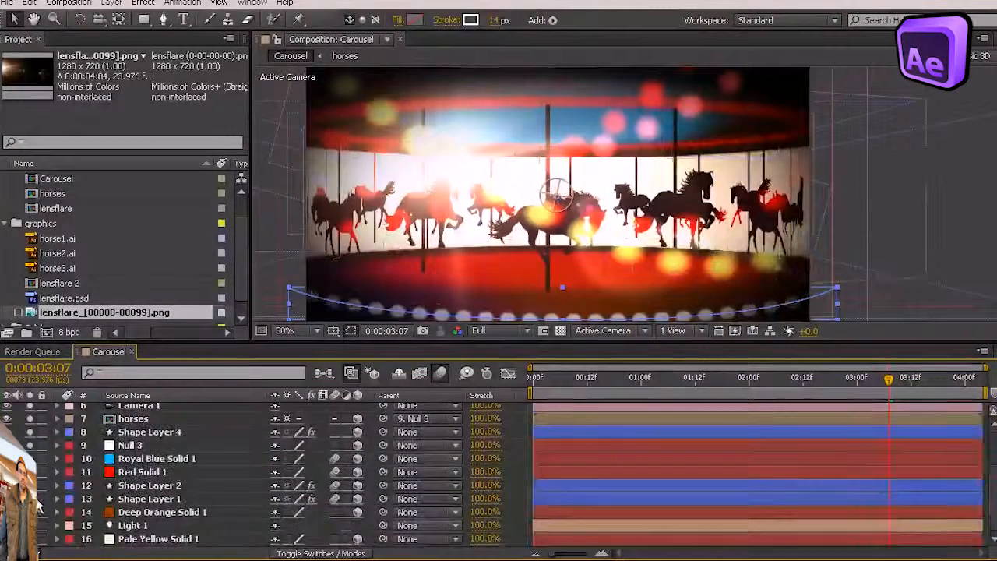
{"action": "scroll", "coordinate": [35, 411], "scroll_direction": "up", "scroll_amount": 3}
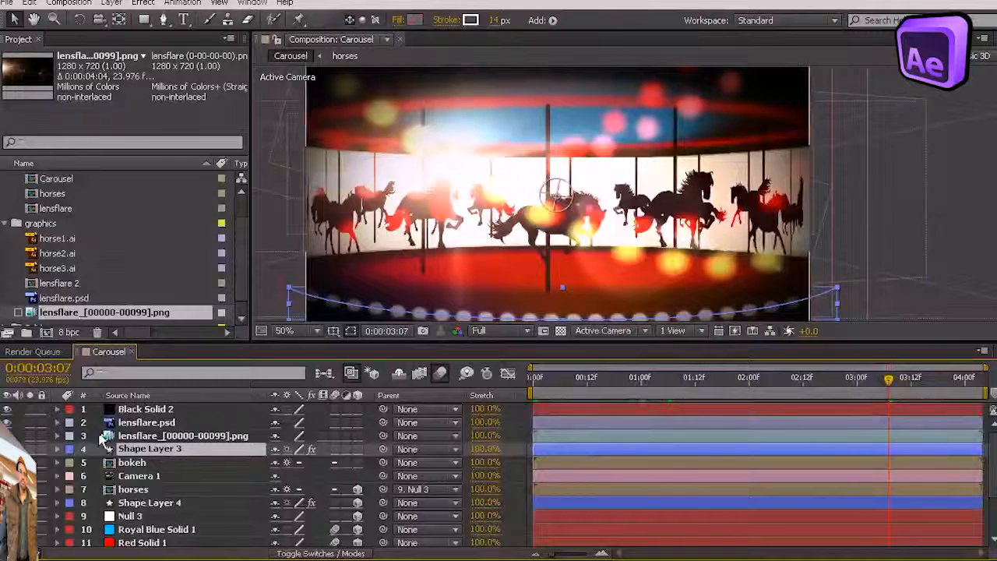
{"action": "left_click", "coordinate": [8, 410]}
{"action": "left_click", "coordinate": [7, 409]}
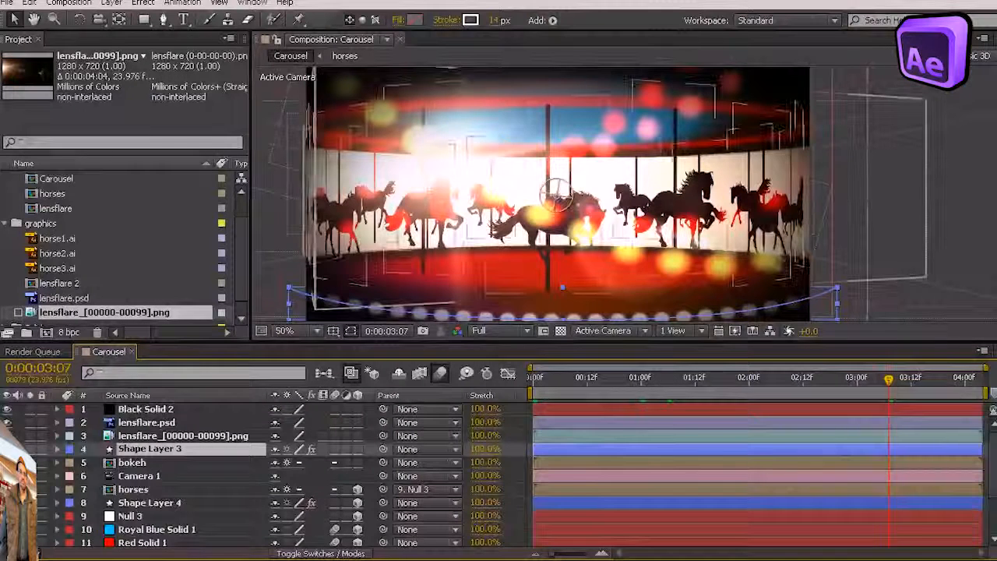
Step: Open the lensflare 2 render settings again and move the dialog aside to review its options
{"action": "left_click", "coordinate": [35, 352]}
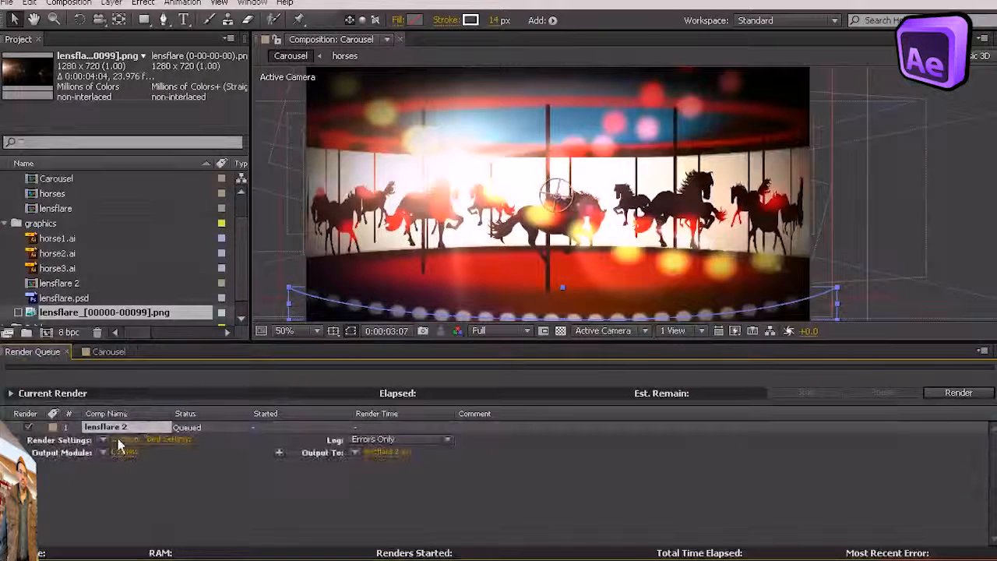
{"action": "left_click", "coordinate": [128, 440]}
{"action": "left_click_drag", "start_coordinate": [255, 94], "coordinate": [420, 80]}
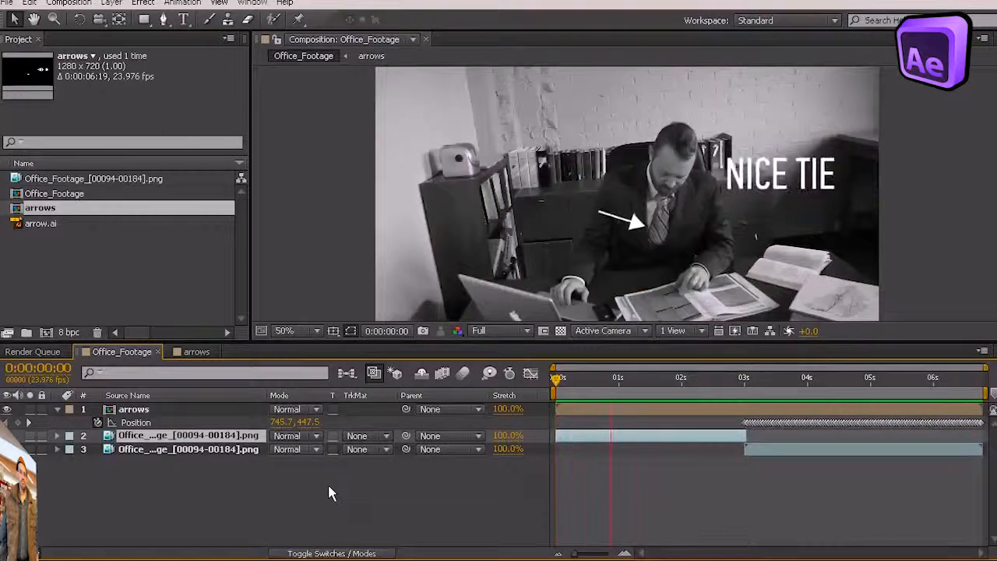
Step: Scrub through the Office_Footage composition and select the arrows layer to examine how its position follows the footage
{"action": "key", "text": "space"}
{"action": "left_click_drag", "start_coordinate": [591, 381], "coordinate": [931, 380]}
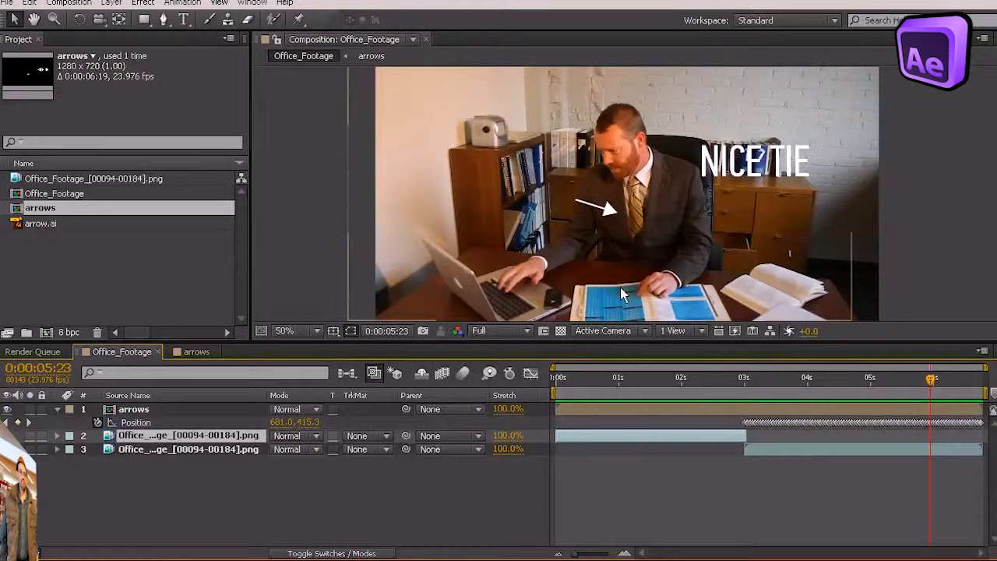
{"action": "left_click_drag", "start_coordinate": [810, 380], "coordinate": [854, 382]}
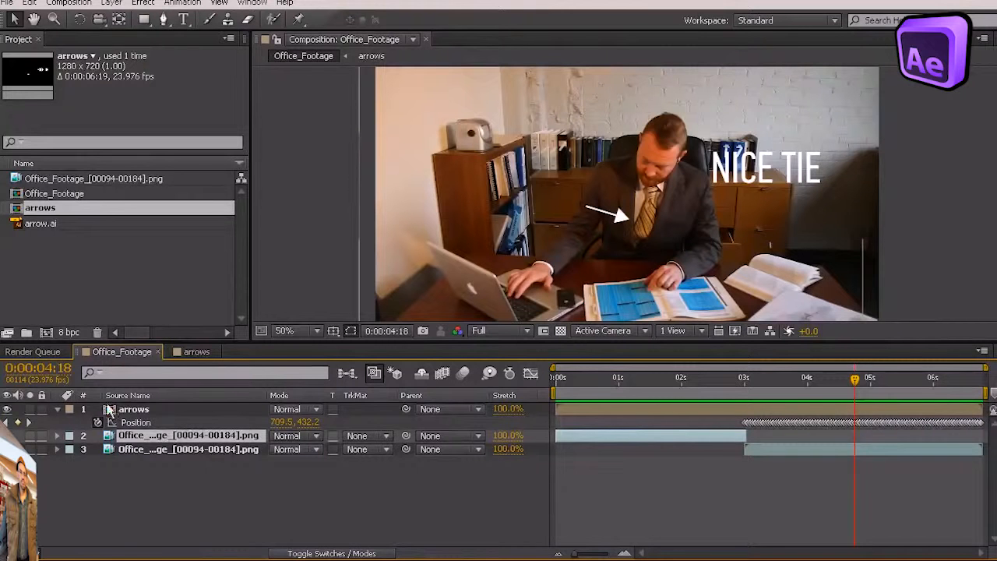
{"action": "left_click", "coordinate": [140, 410]}
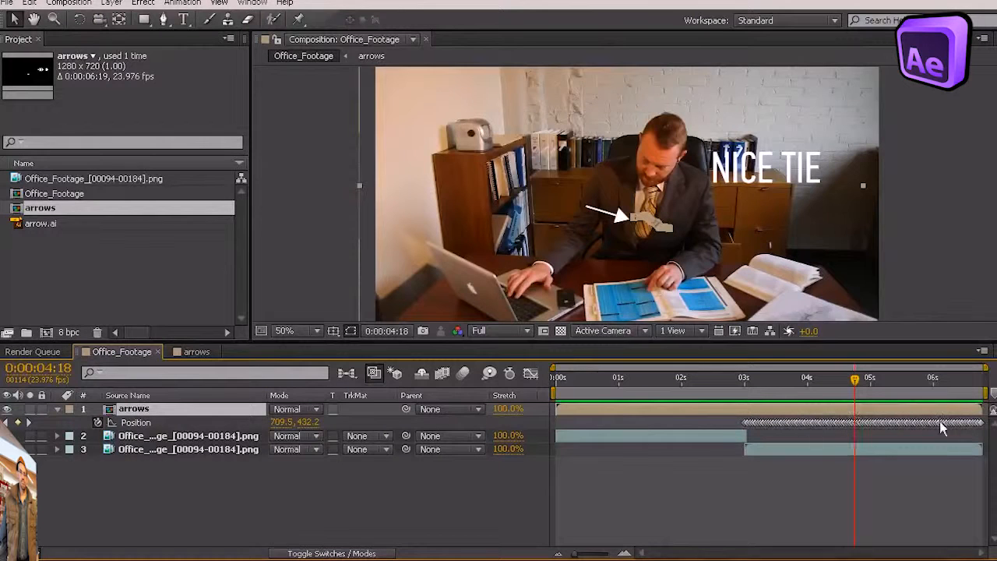
{"action": "left_click_drag", "start_coordinate": [762, 381], "coordinate": [983, 395]}
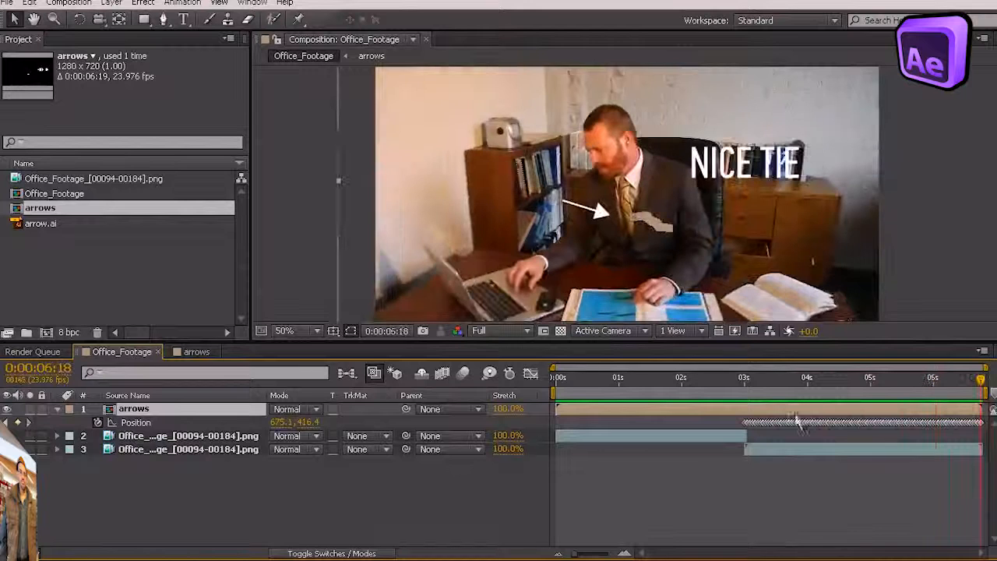
Step: Open the nested arrows composition, scrub through its animation to 0:00:05:08, and return to Office_Footage
{"action": "double_click", "coordinate": [132, 411]}
{"action": "left_click_drag", "start_coordinate": [554, 384], "coordinate": [987, 387]}
{"action": "left_click_drag", "start_coordinate": [893, 395], "coordinate": [683, 399]}
{"action": "left_click_drag", "start_coordinate": [773, 396], "coordinate": [884, 395]}
{"action": "left_click_drag", "start_coordinate": [972, 387], "coordinate": [900, 404]}
{"action": "left_click_drag", "start_coordinate": [828, 398], "coordinate": [681, 403]}
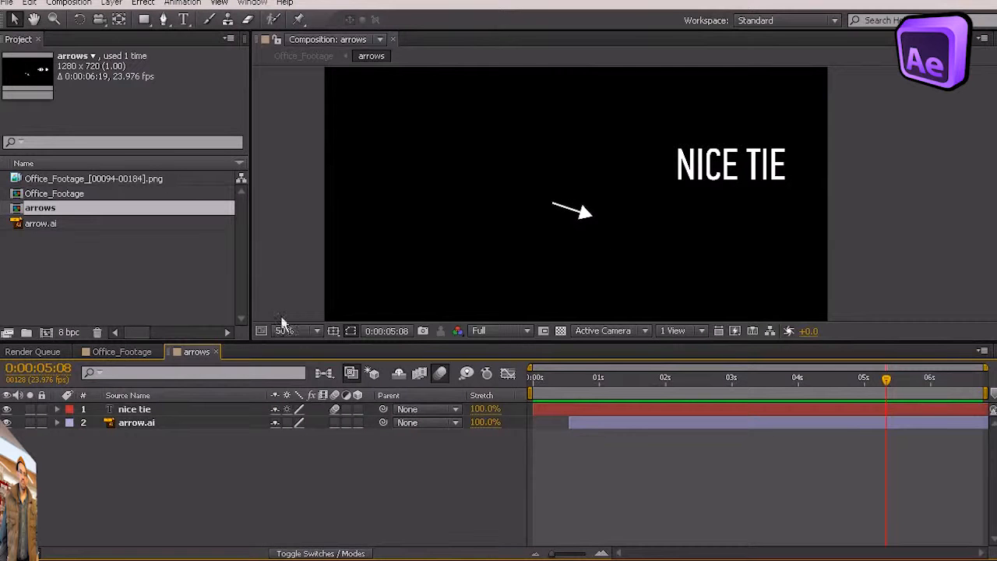
{"action": "left_click", "coordinate": [122, 352]}
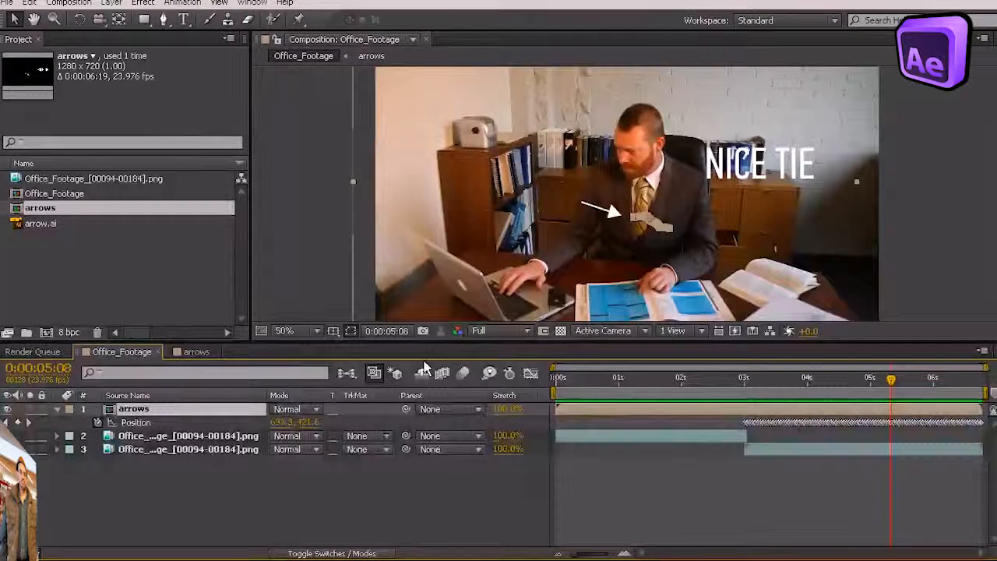
Step: Paste a copy of the first Office_Footage image-sequence layer into the arrows composition and place it beneath the nice tie and arrow.ai layers
{"action": "mouse_move", "coordinate": [662, 378]}
{"action": "left_mouse_down"}
{"action": "mouse_move", "coordinate": [558, 388]}
{"action": "mouse_move", "coordinate": [650, 386]}
{"action": "left_mouse_up"}
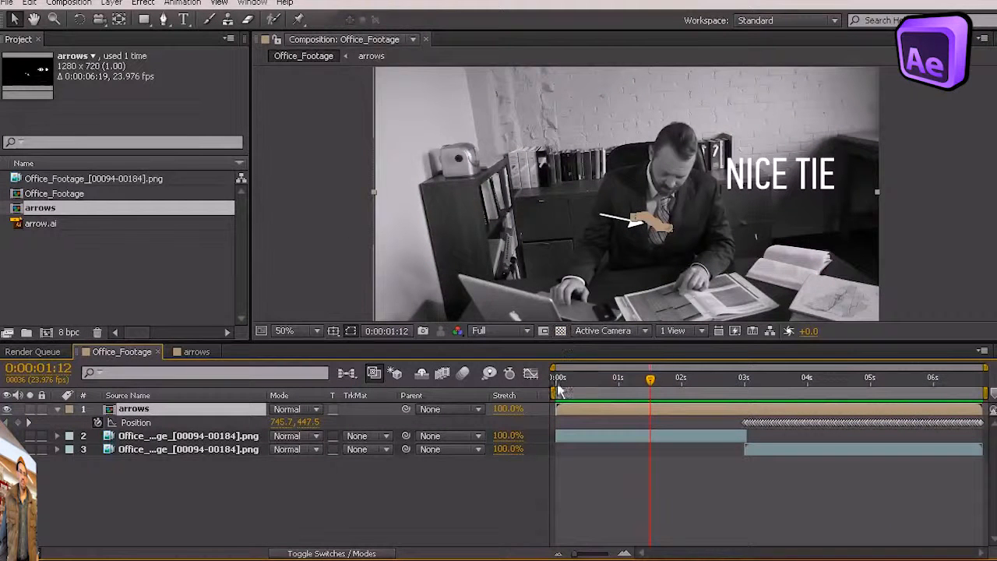
{"action": "left_click", "coordinate": [184, 438]}
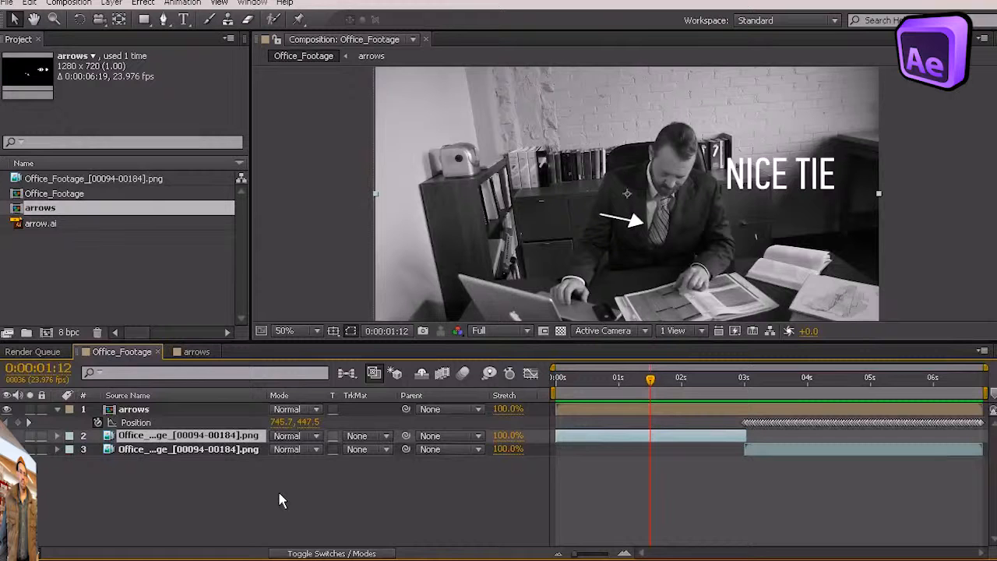
{"action": "double_click", "coordinate": [136, 410]}
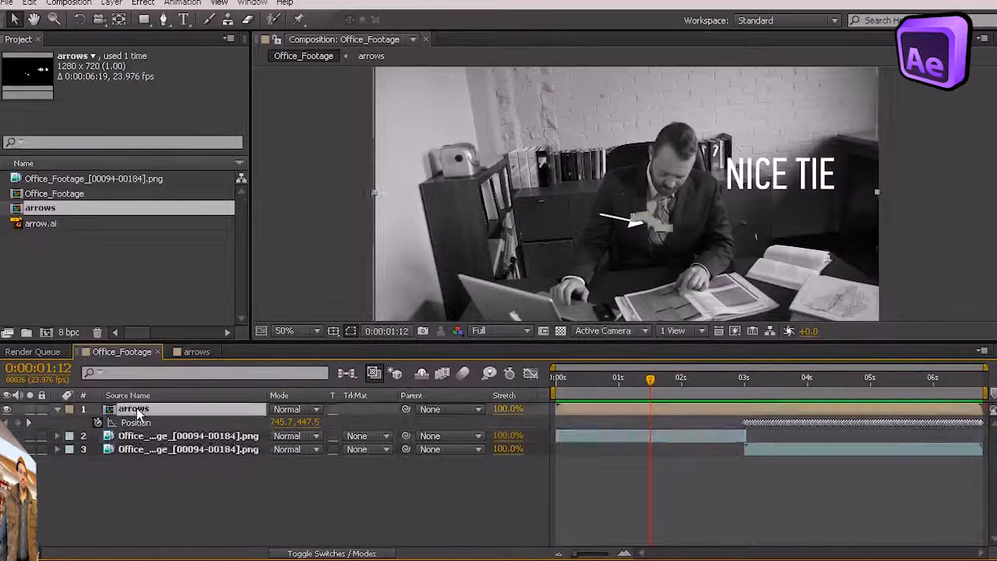
{"action": "left_click", "coordinate": [146, 409]}
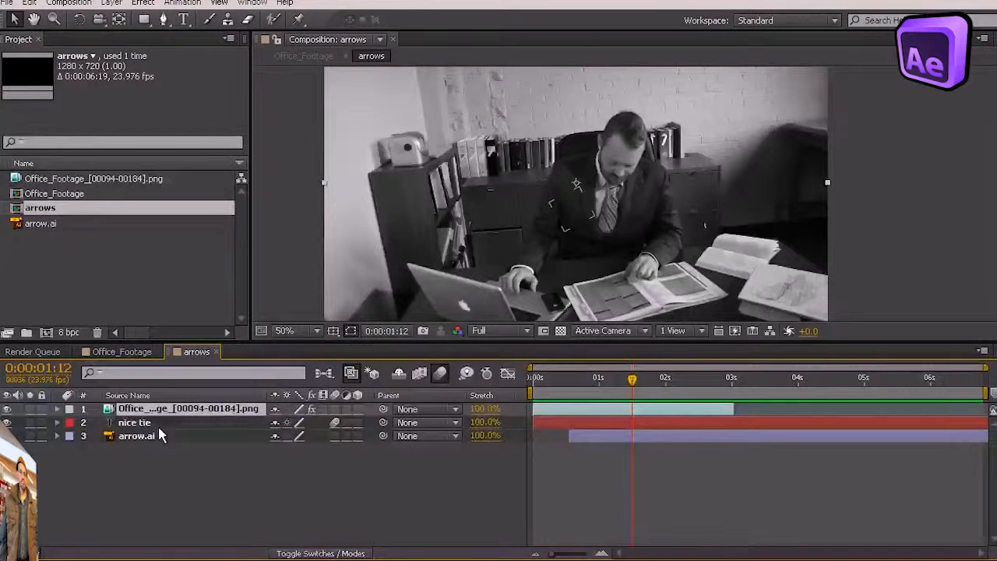
{"action": "left_click_drag", "start_coordinate": [148, 410], "coordinate": [147, 448]}
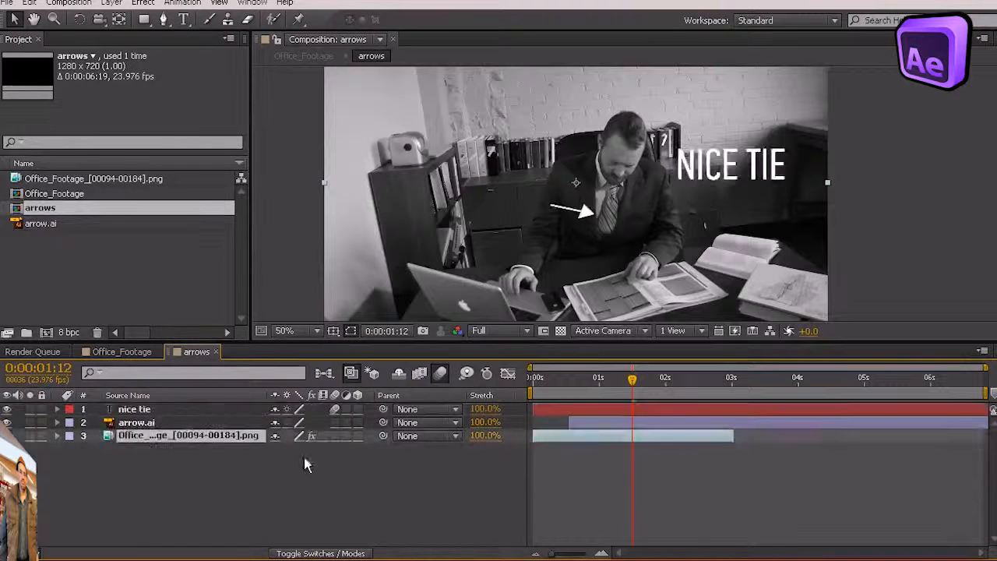
Step: Extend the pasted footage layer to the end of the arrows composition and set the current time to 0:00:02:04
{"action": "left_click_drag", "start_coordinate": [549, 393], "coordinate": [986, 436]}
{"action": "left_click_drag", "start_coordinate": [701, 378], "coordinate": [788, 405]}
{"action": "left_click_drag", "start_coordinate": [980, 382], "coordinate": [676, 398]}
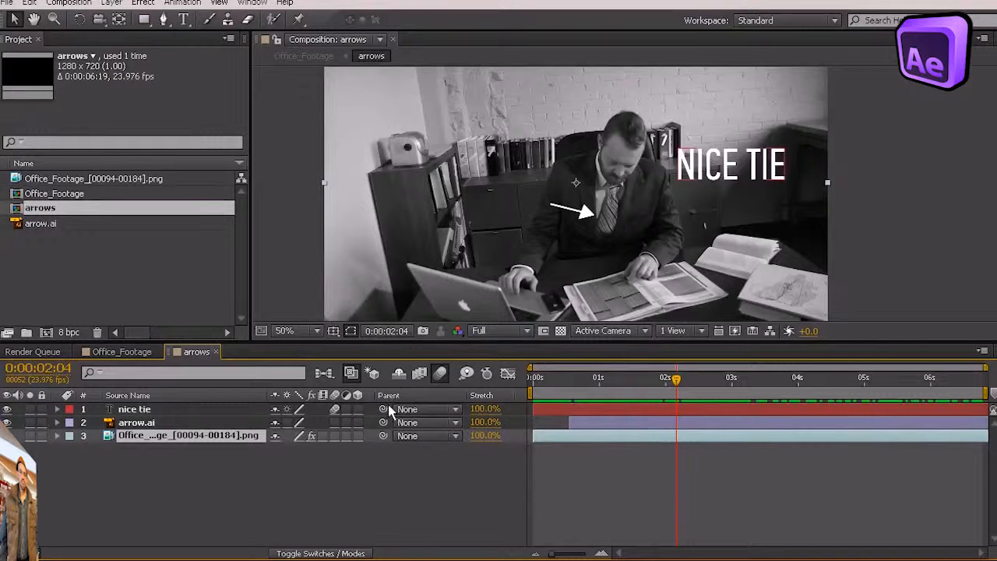
Step: Duplicate the arrow.ai layer, then move and rotate the copy so it points at the tie from the side nearer the NICE TIE text
{"action": "left_click", "coordinate": [142, 422]}
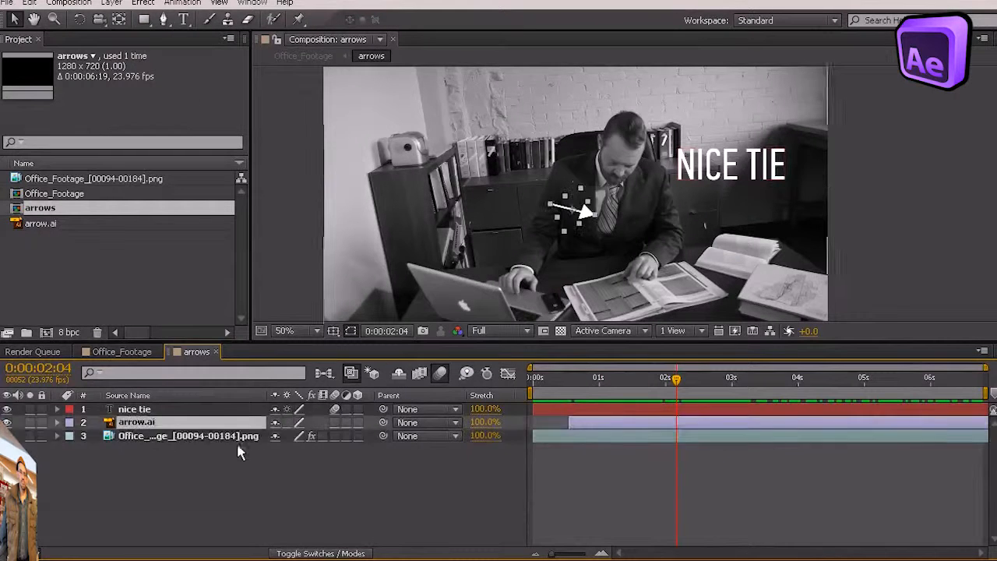
{"action": "key", "text": "ctrl+d"}
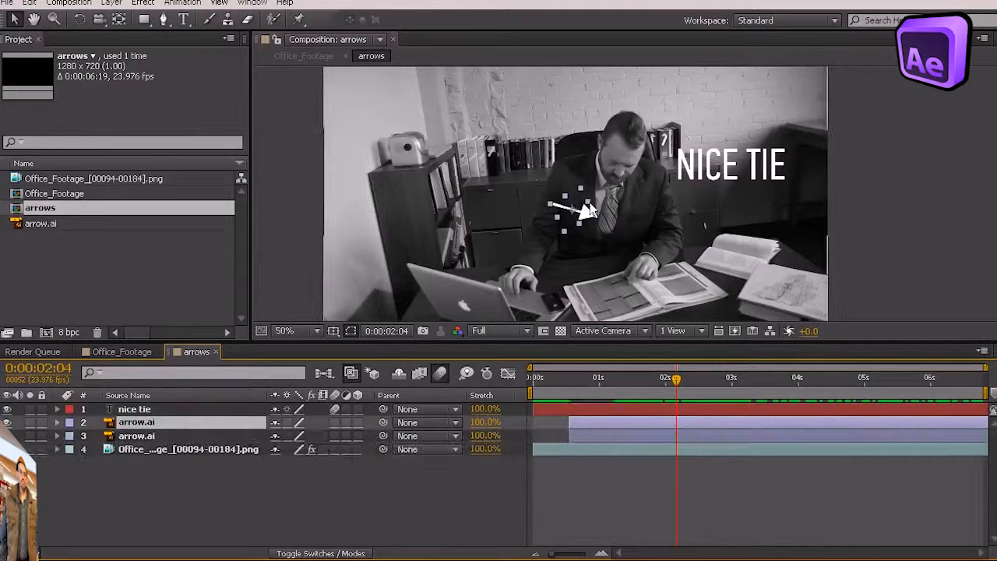
{"action": "left_click_drag", "start_coordinate": [585, 212], "coordinate": [632, 205]}
{"action": "key", "text": "w"}
{"action": "left_click", "coordinate": [18, 19]}
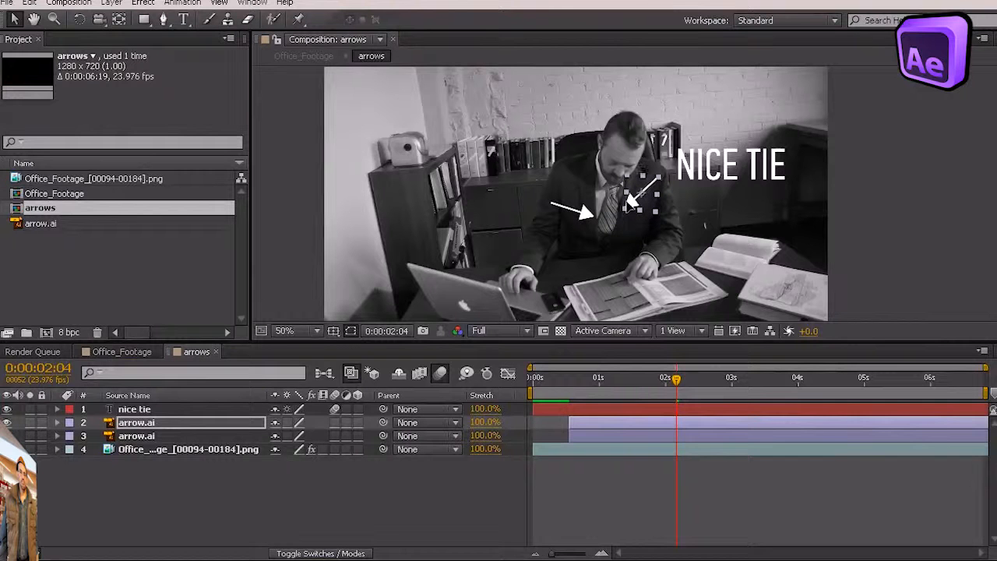
{"action": "left_click", "coordinate": [652, 462]}
Step: Rewind the arrows composition, return to Office_Footage and scrub to 0:00:06:08 to examine how the nested reference footage covers the shot
{"action": "left_click_drag", "start_coordinate": [546, 381], "coordinate": [145, 342]}
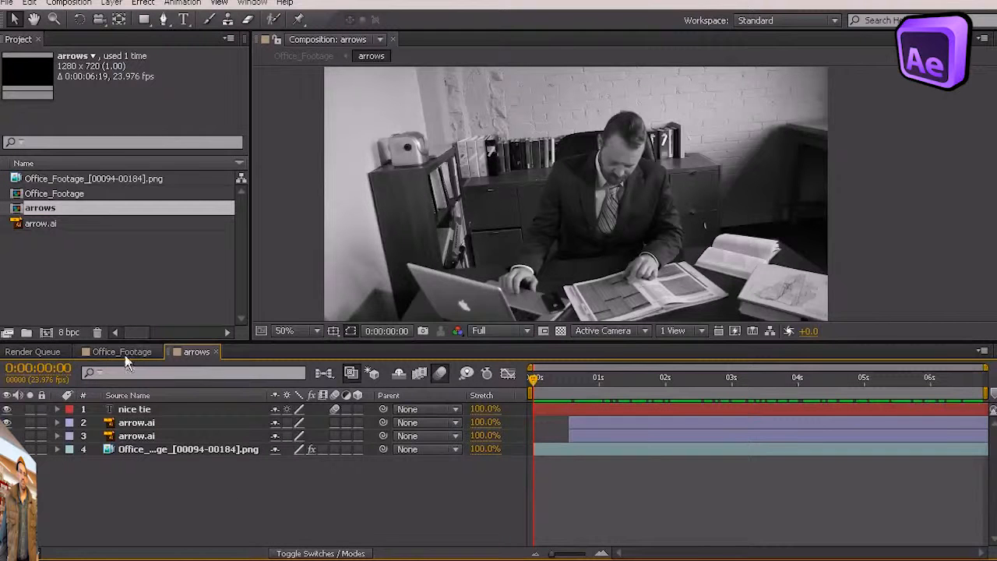
{"action": "left_click", "coordinate": [112, 352]}
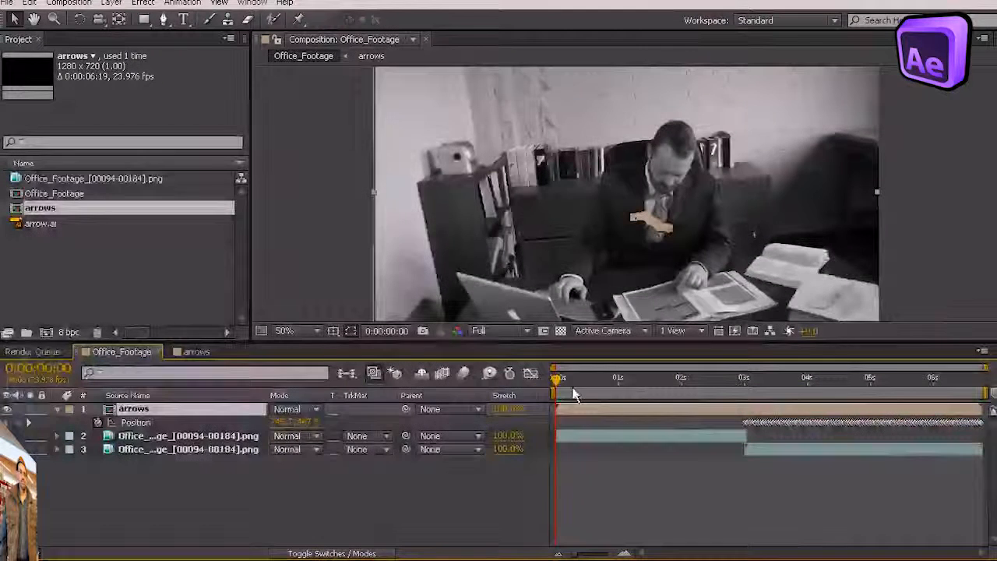
{"action": "left_click", "coordinate": [578, 383]}
{"action": "left_click_drag", "start_coordinate": [578, 387], "coordinate": [953, 413]}
{"action": "scroll", "coordinate": [741, 255], "scroll_direction": "down", "scroll_amount": 2}
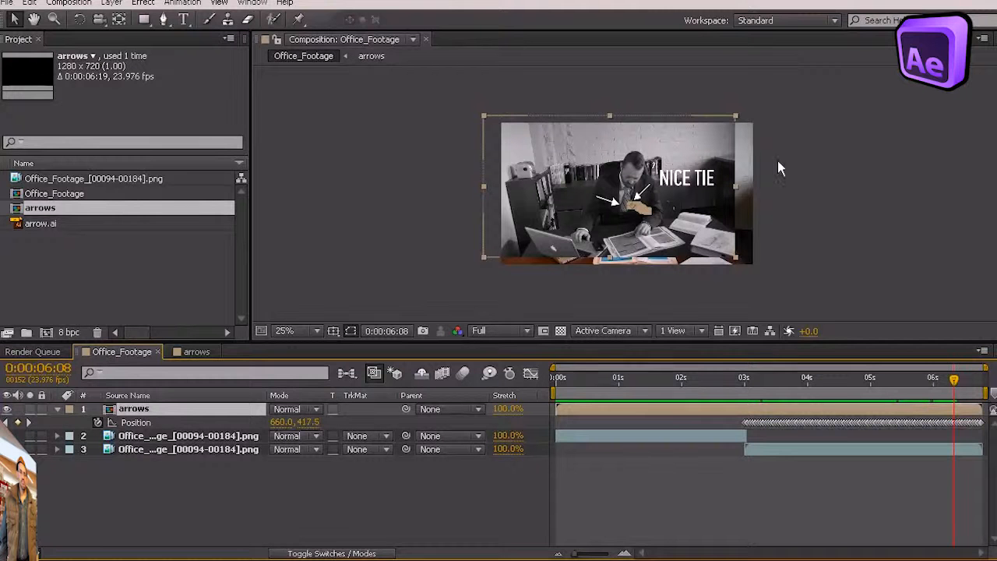
Step: Open the nested arrows composition and toggle the visibility of its Office_Footage layer off and on
{"action": "double_click", "coordinate": [134, 409]}
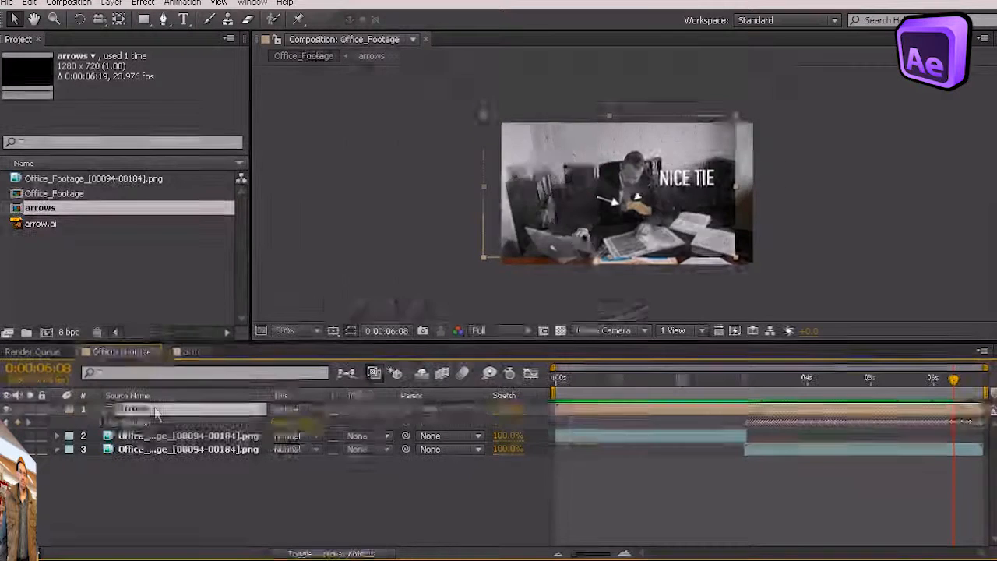
{"action": "left_click", "coordinate": [7, 449]}
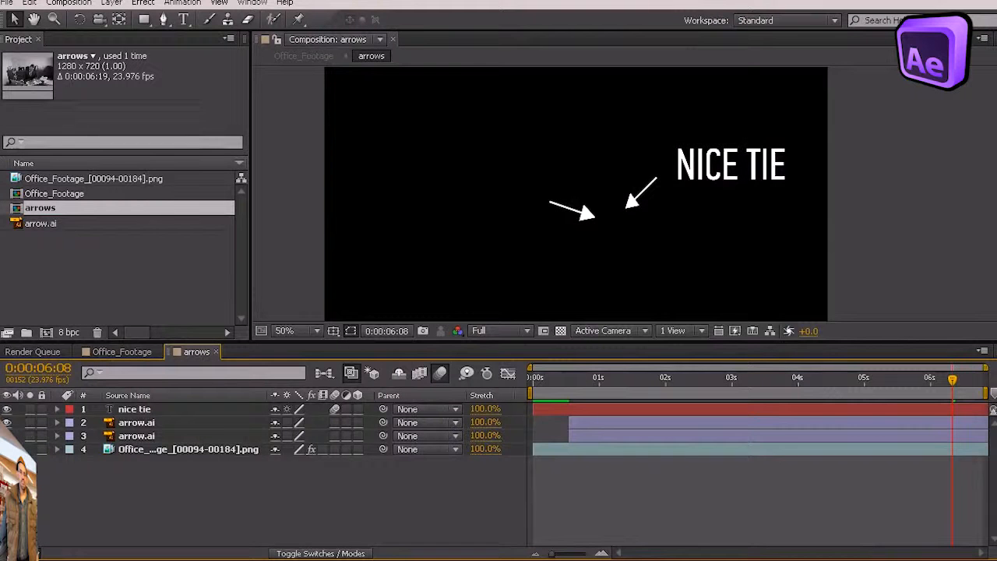
{"action": "left_click", "coordinate": [7, 449]}
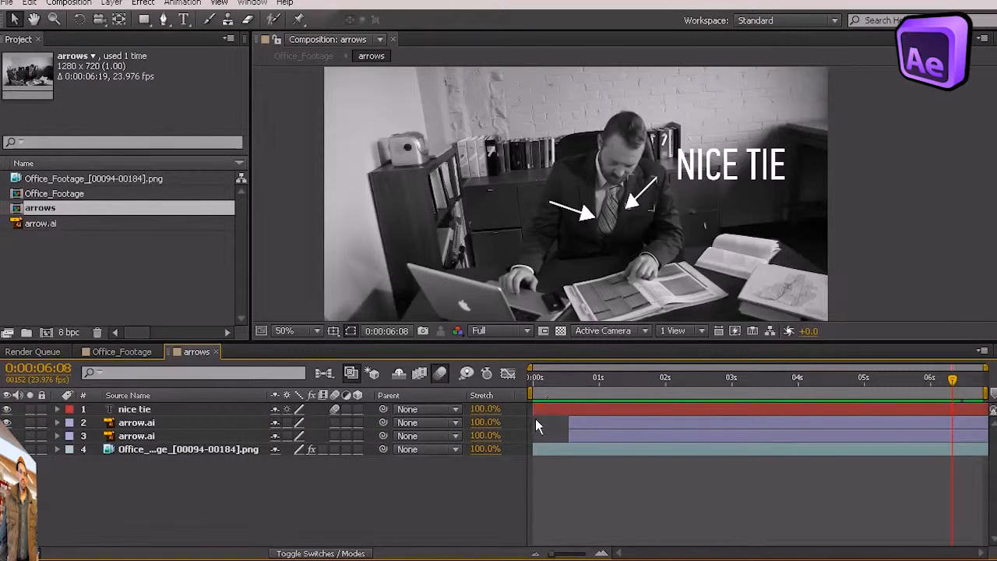
Step: Turn the Office_Footage image-sequence layer in the arrows composition into a guide layer
{"action": "left_click_drag", "start_coordinate": [523, 343], "coordinate": [523, 368]}
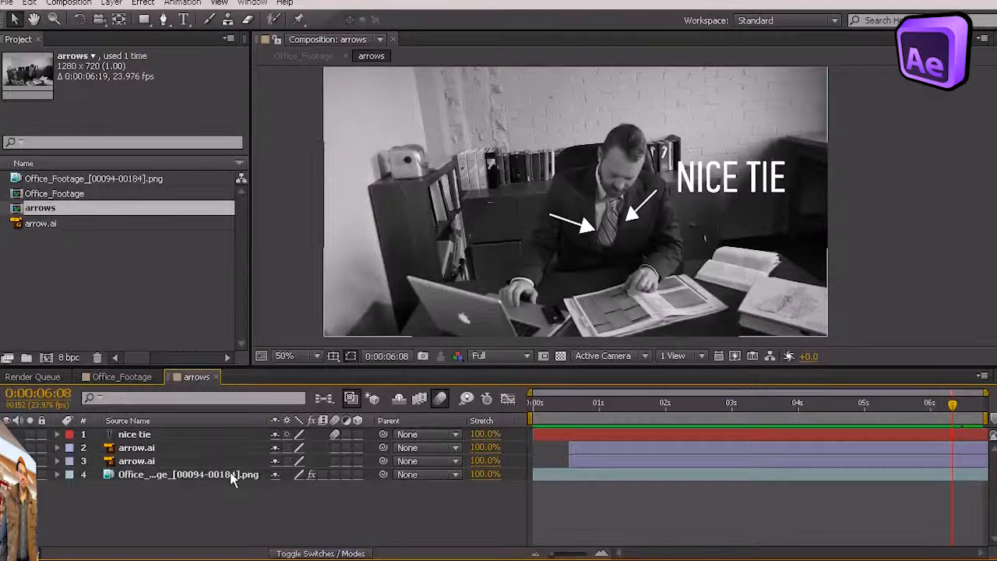
{"action": "left_click", "coordinate": [171, 474]}
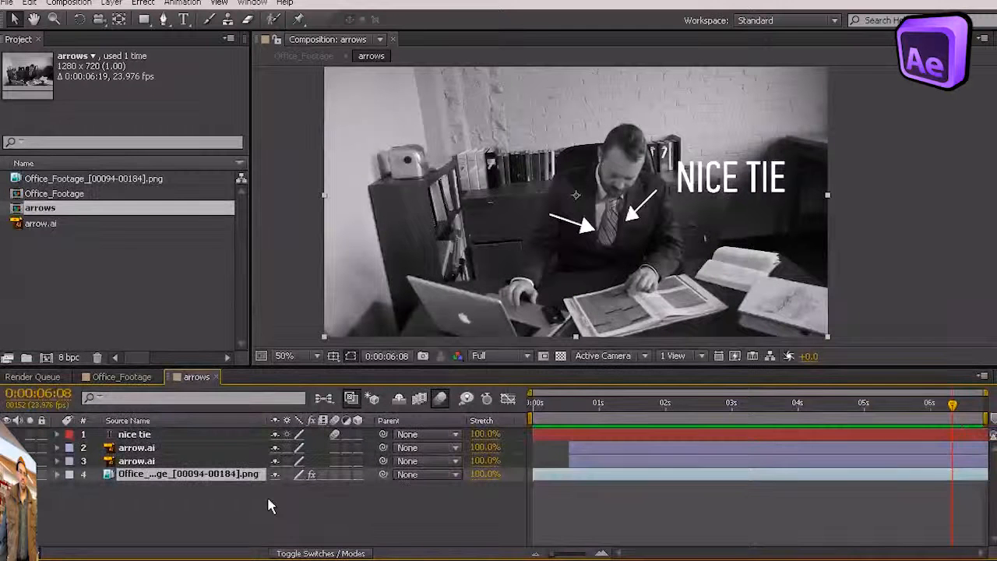
{"action": "left_click", "coordinate": [113, 4]}
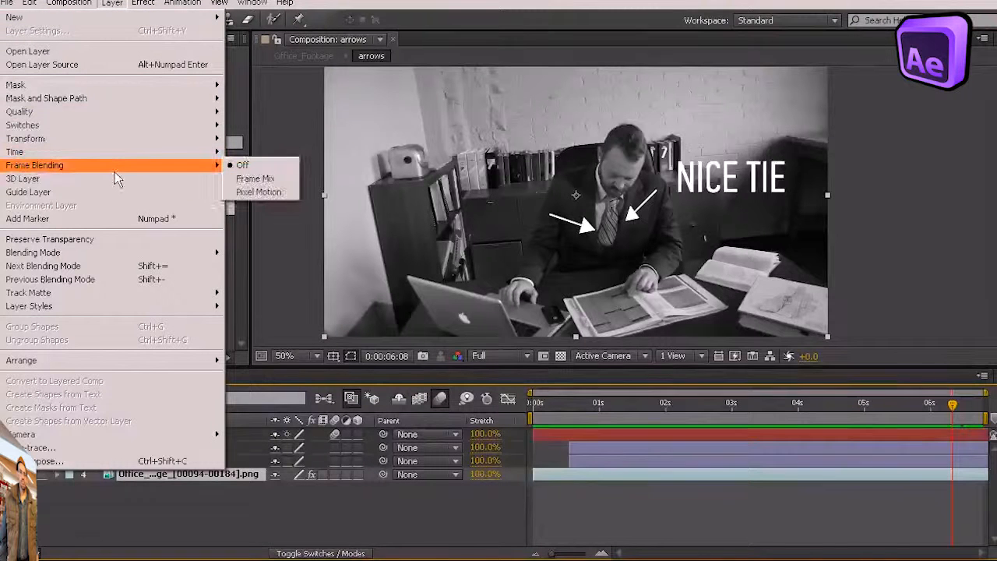
{"action": "left_click", "coordinate": [117, 193]}
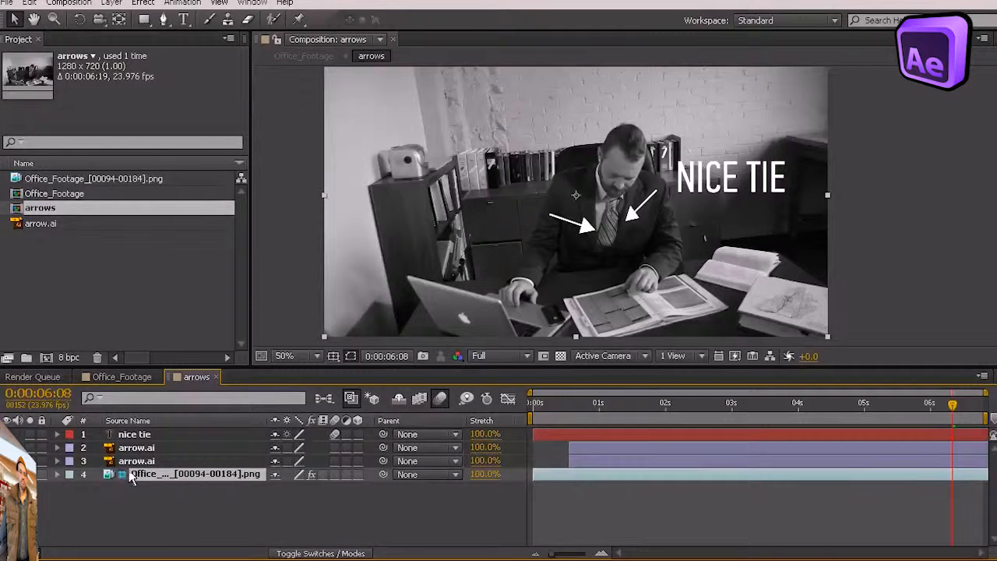
{"action": "left_click", "coordinate": [151, 505]}
Step: Return to Office_Footage and scrub from the start to 0:00:06:18 to examine the arrows and text over the footage
{"action": "left_click_drag", "start_coordinate": [548, 403], "coordinate": [516, 415]}
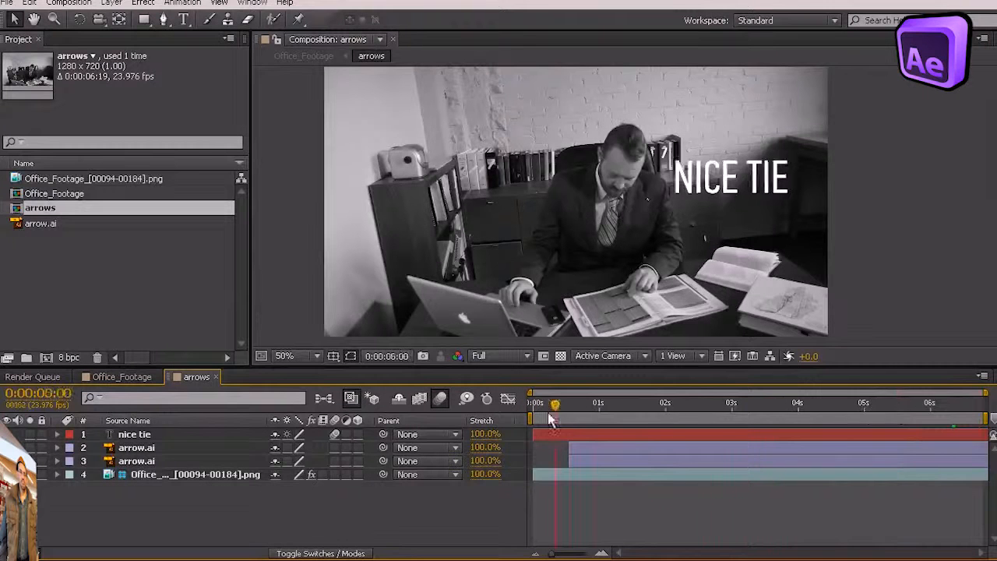
{"action": "left_click", "coordinate": [123, 377]}
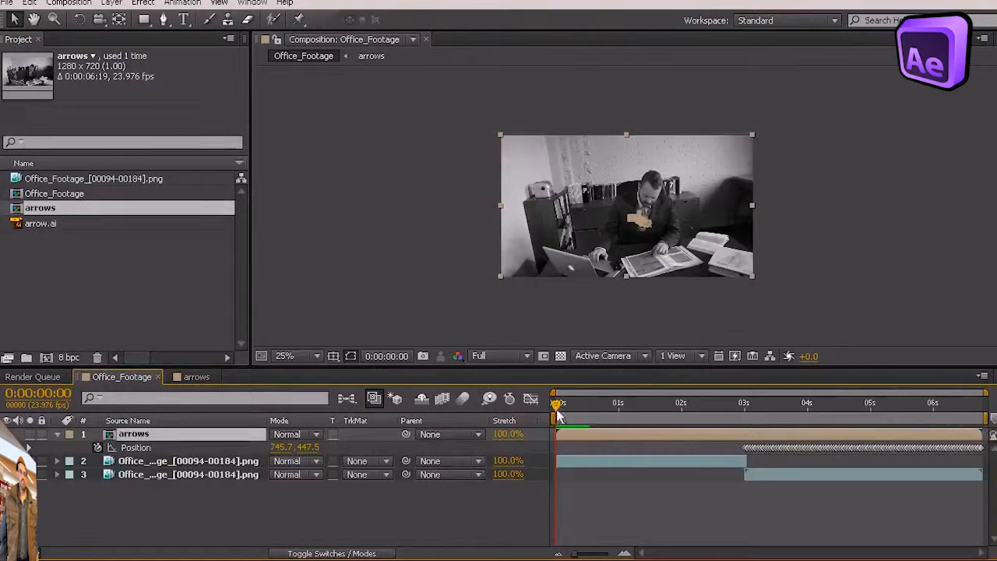
{"action": "left_click_drag", "start_coordinate": [555, 404], "coordinate": [911, 404]}
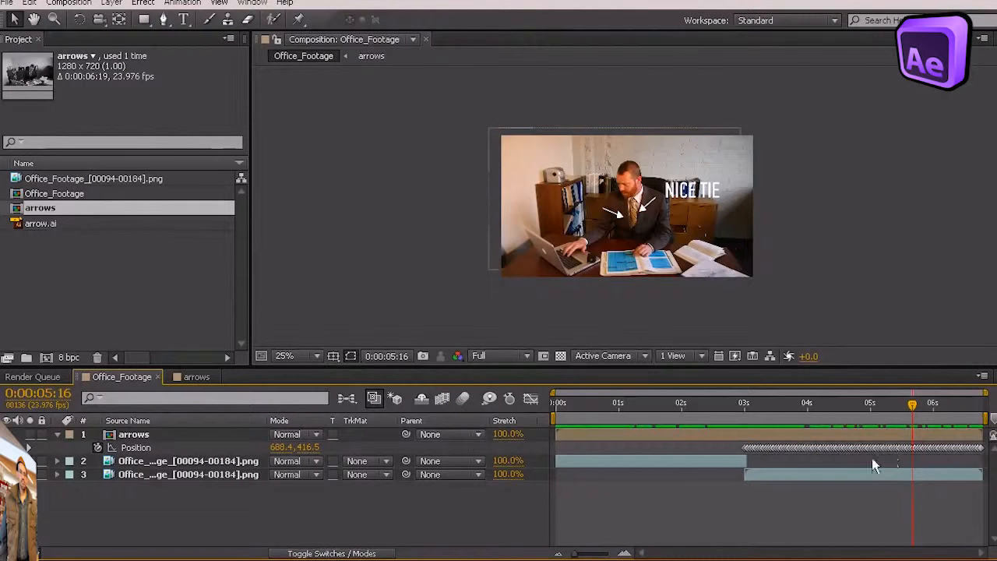
{"action": "left_click", "coordinate": [743, 413]}
{"action": "left_click_drag", "start_coordinate": [743, 421], "coordinate": [980, 440]}
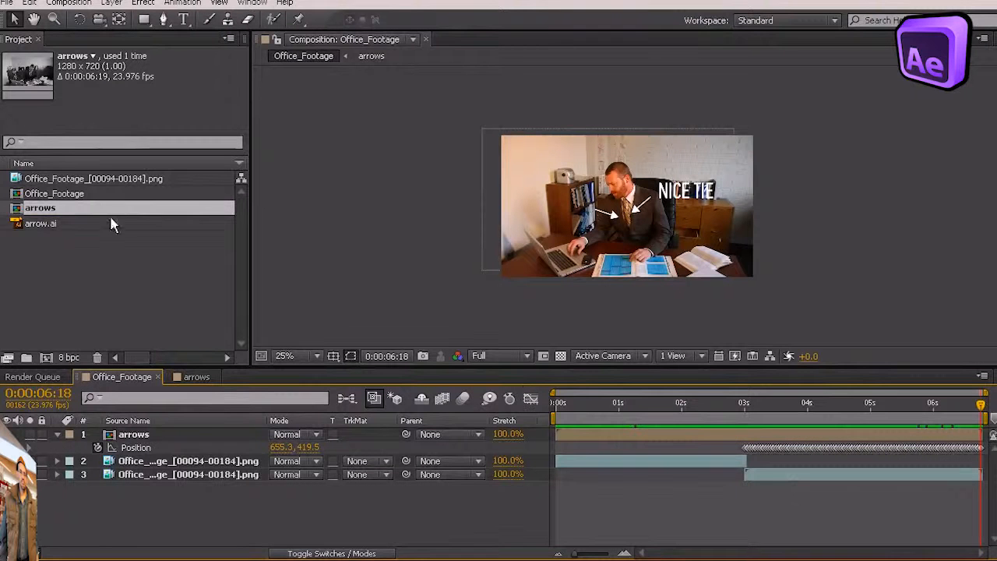
Step: Add Office_Footage to the render queue and accept its render settings with Guide Layers kept at All Off
{"action": "left_click", "coordinate": [69, 3]}
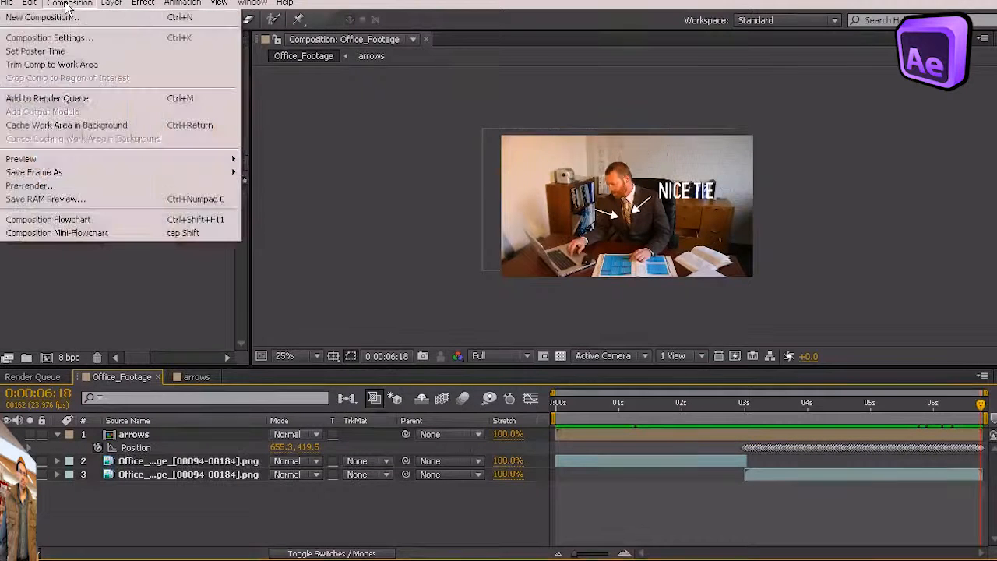
{"action": "left_click", "coordinate": [78, 98]}
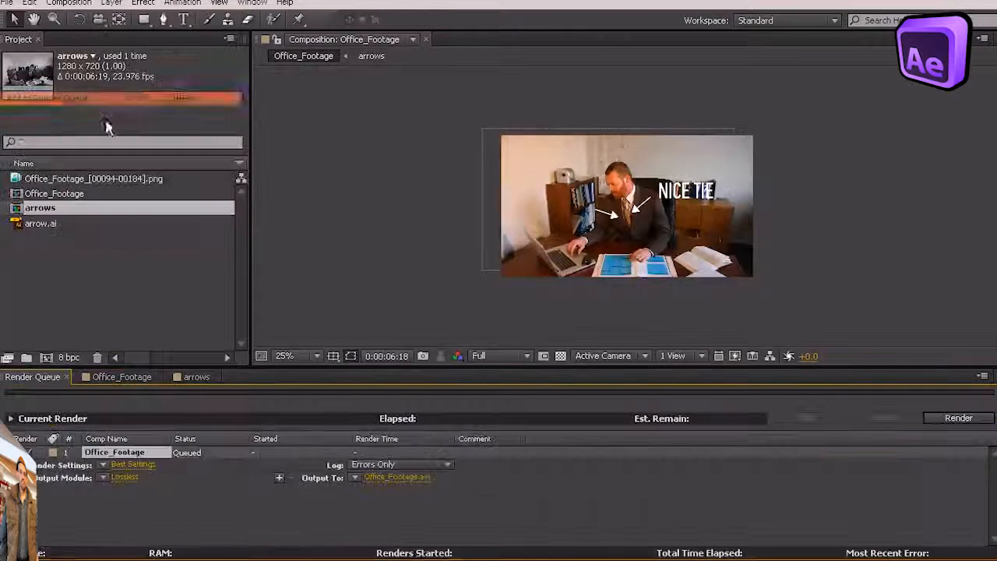
{"action": "left_click", "coordinate": [129, 465]}
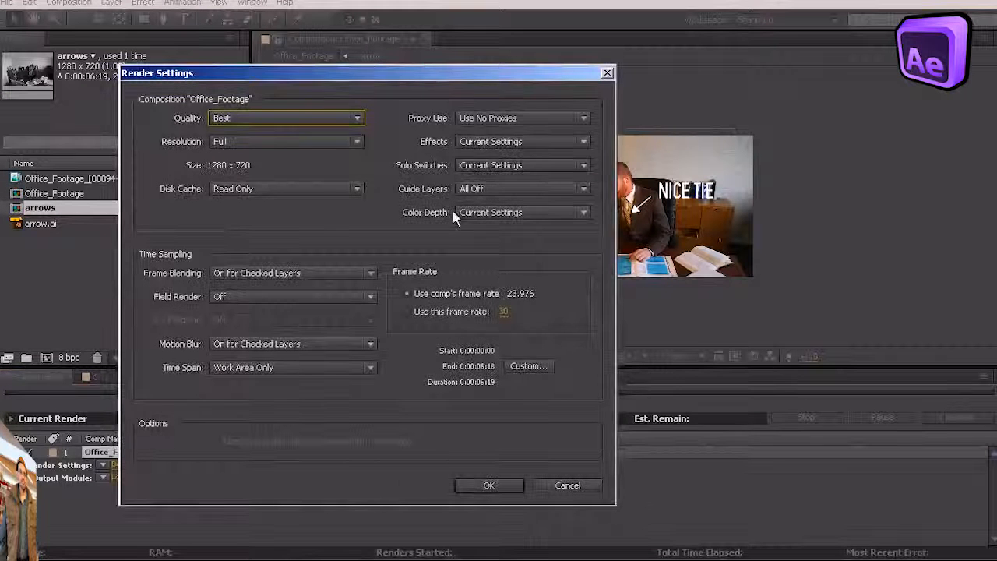
{"action": "left_click", "coordinate": [550, 189]}
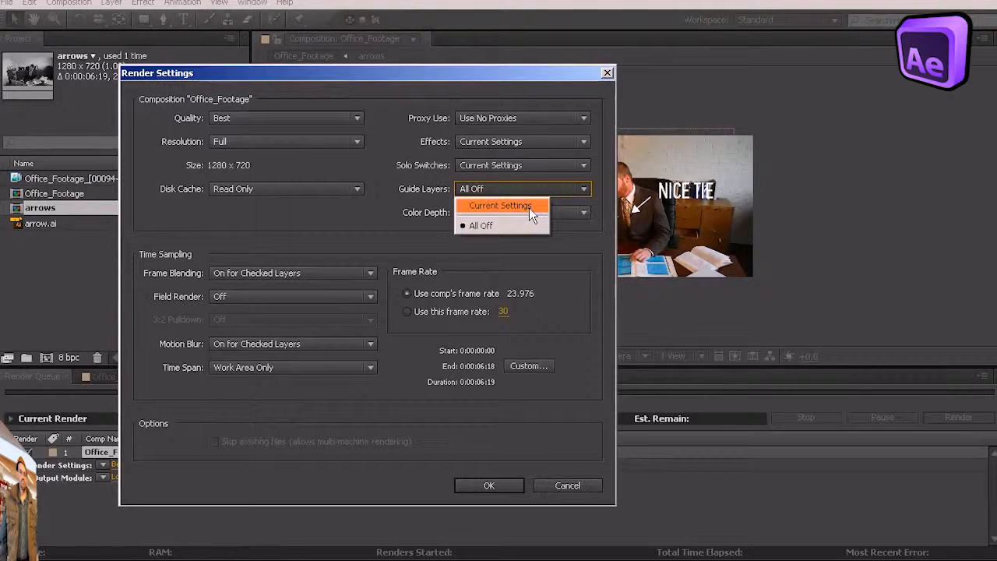
{"action": "key", "text": "Escape"}
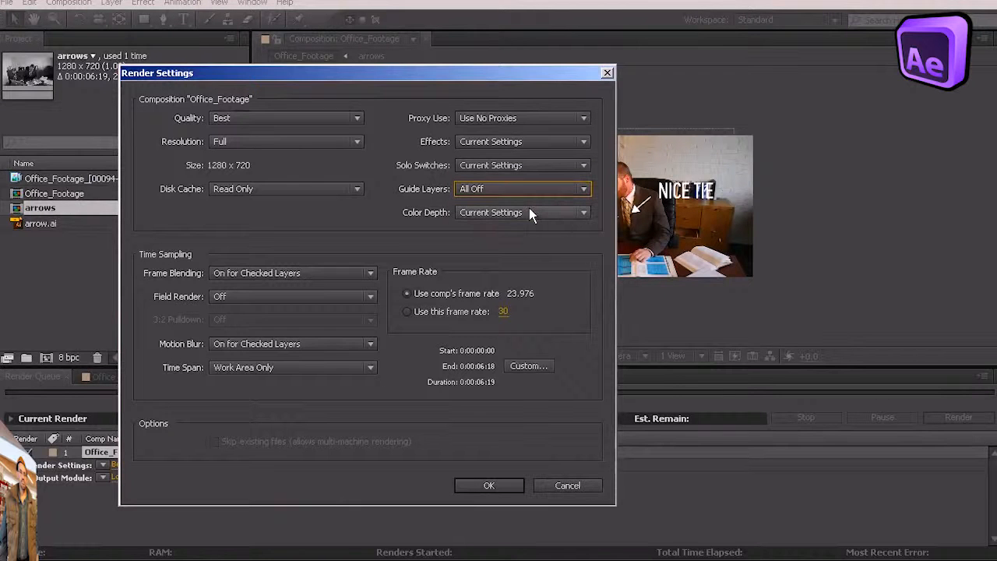
{"action": "left_click", "coordinate": [525, 188]}
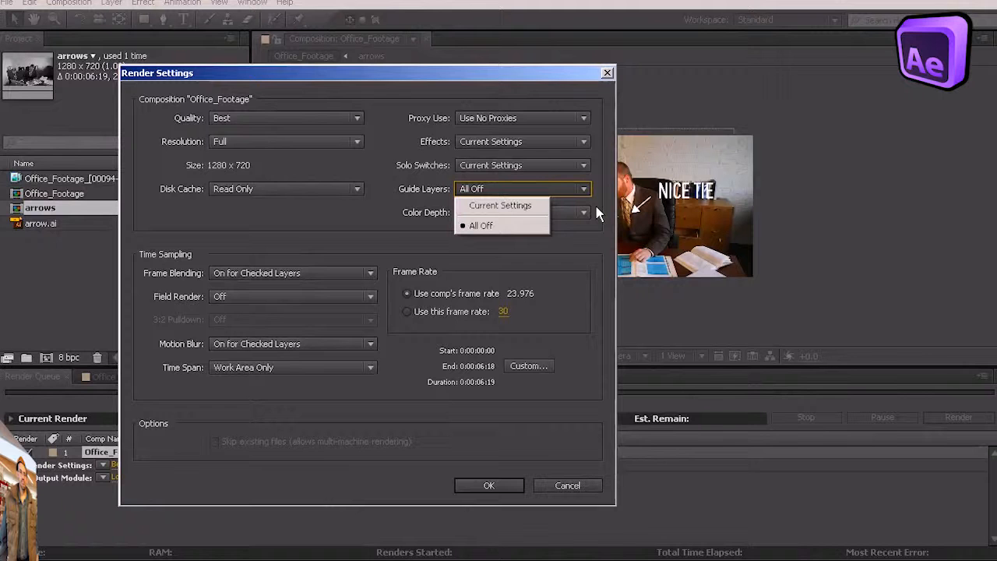
{"action": "left_click", "coordinate": [514, 221]}
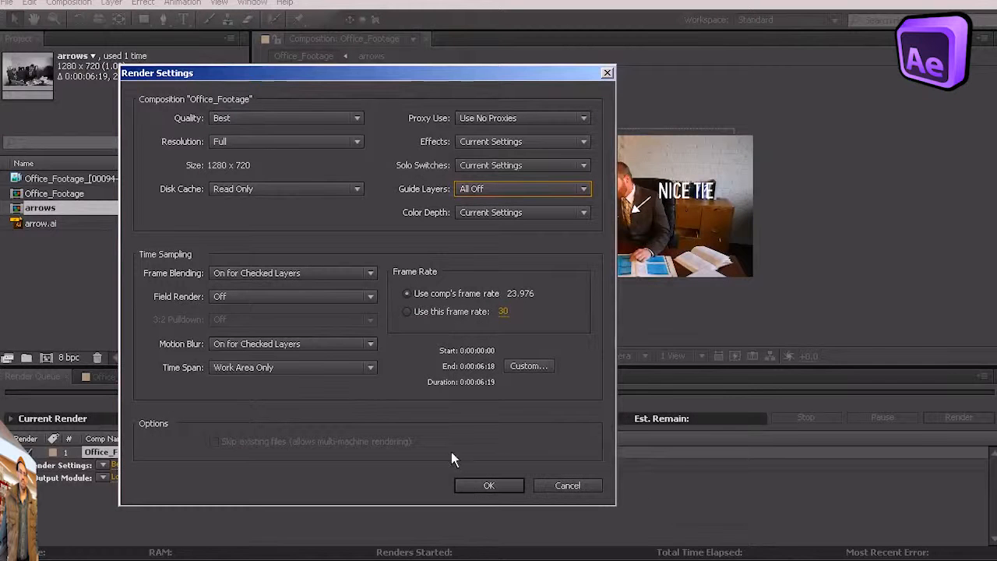
{"action": "left_click", "coordinate": [468, 483]}
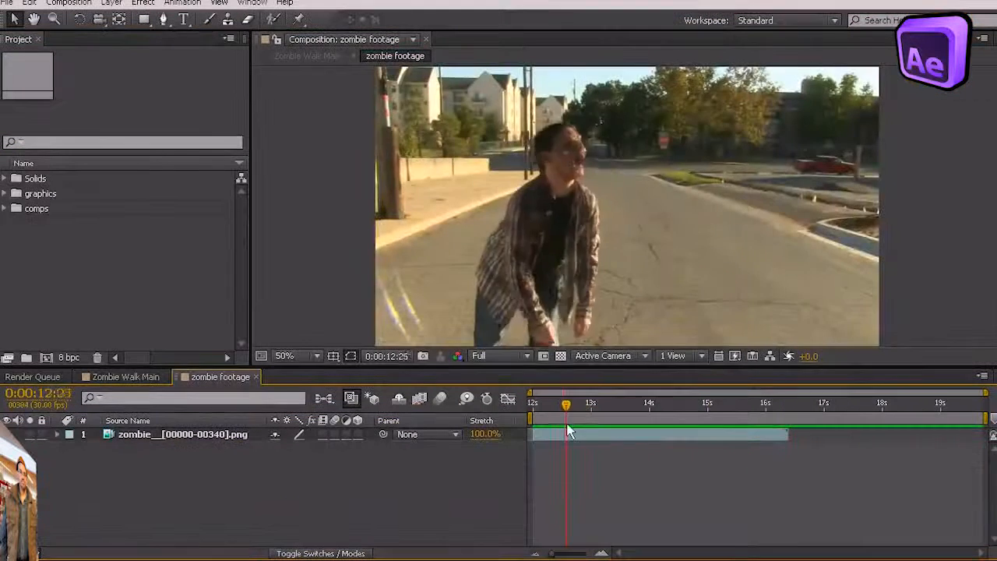
Step: Increase the time stretch of the zombie image-sequence layer so it ends at about 18.8 seconds, and set the current time to 0:00:14:16
{"action": "left_click_drag", "start_coordinate": [569, 432], "coordinate": [569, 454]}
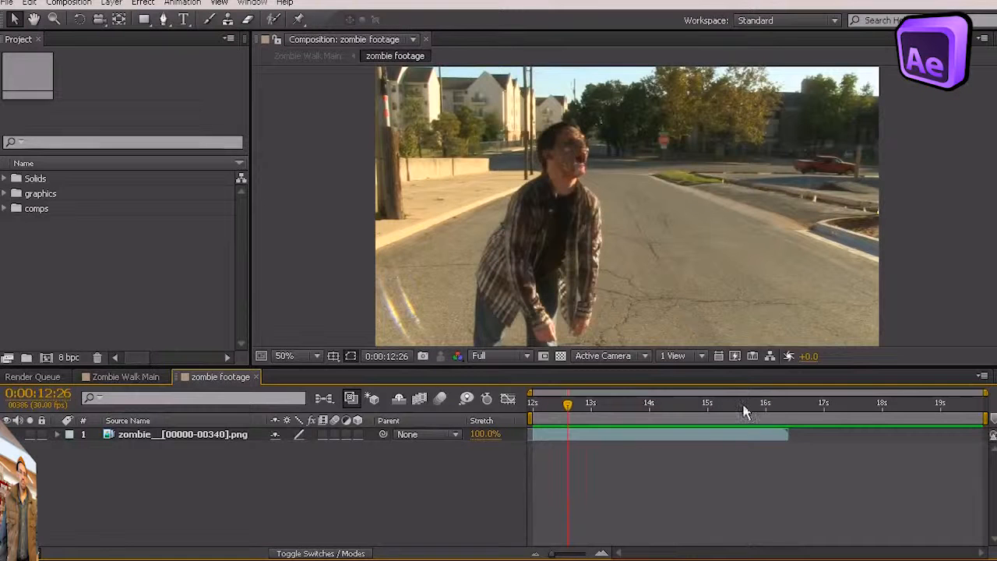
{"action": "left_click_drag", "start_coordinate": [744, 412], "coordinate": [983, 410]}
{"action": "left_click_drag", "start_coordinate": [872, 412], "coordinate": [665, 416]}
{"action": "left_click_drag", "start_coordinate": [481, 442], "coordinate": [517, 447]}
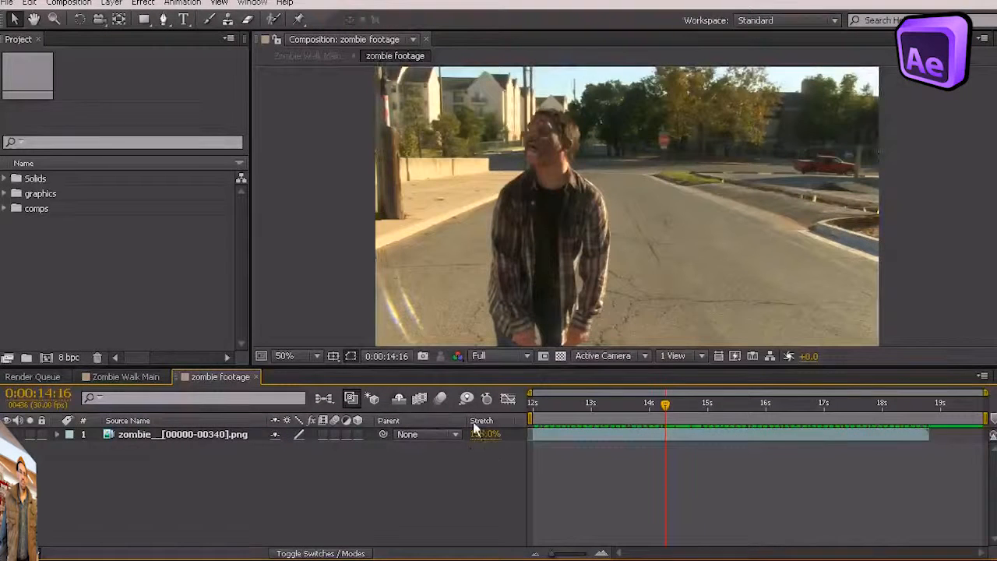
{"action": "right_click", "coordinate": [479, 428]}
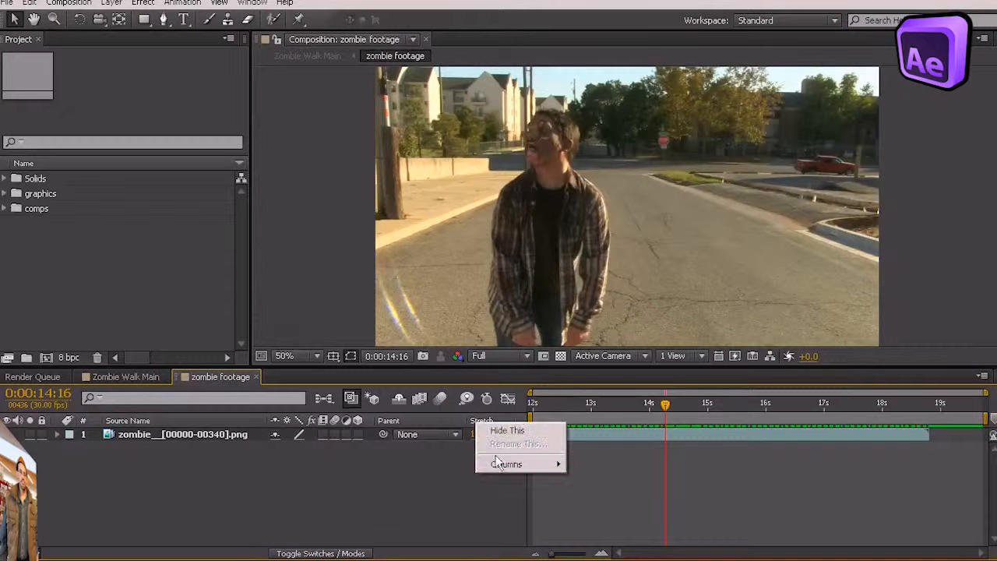
{"action": "mouse_move", "coordinate": [499, 466]}
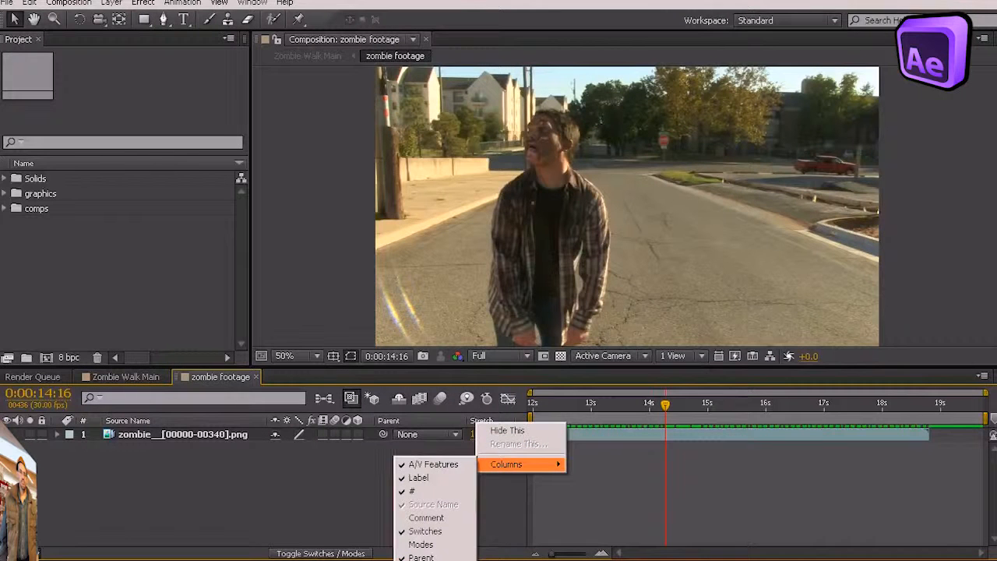
{"action": "left_click", "coordinate": [629, 498]}
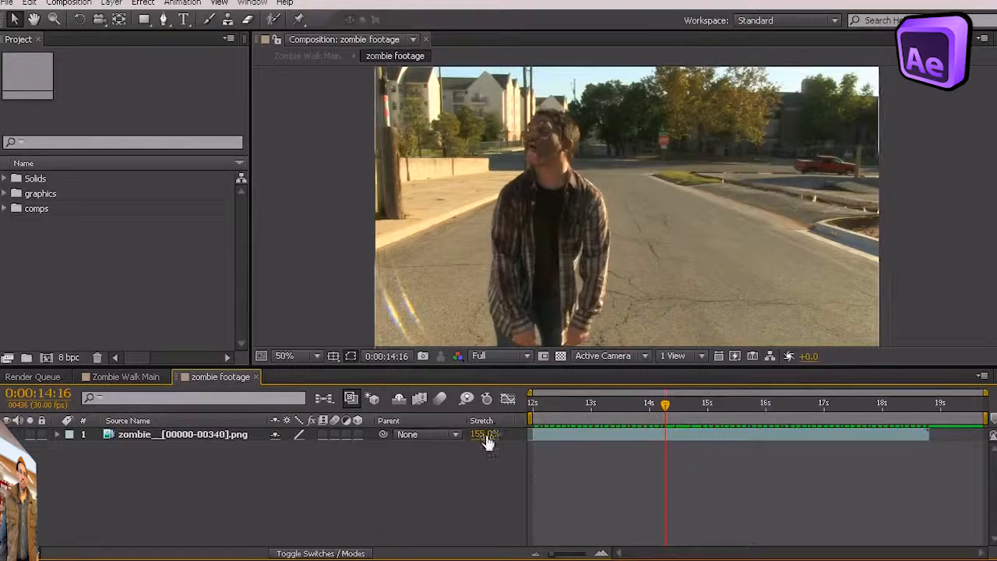
Step: Set the zombie image-sequence layer's stretch to 176% and scrub to 0:00:13:25 to check the slowed motion
{"action": "left_click_drag", "start_coordinate": [486, 434], "coordinate": [508, 444]}
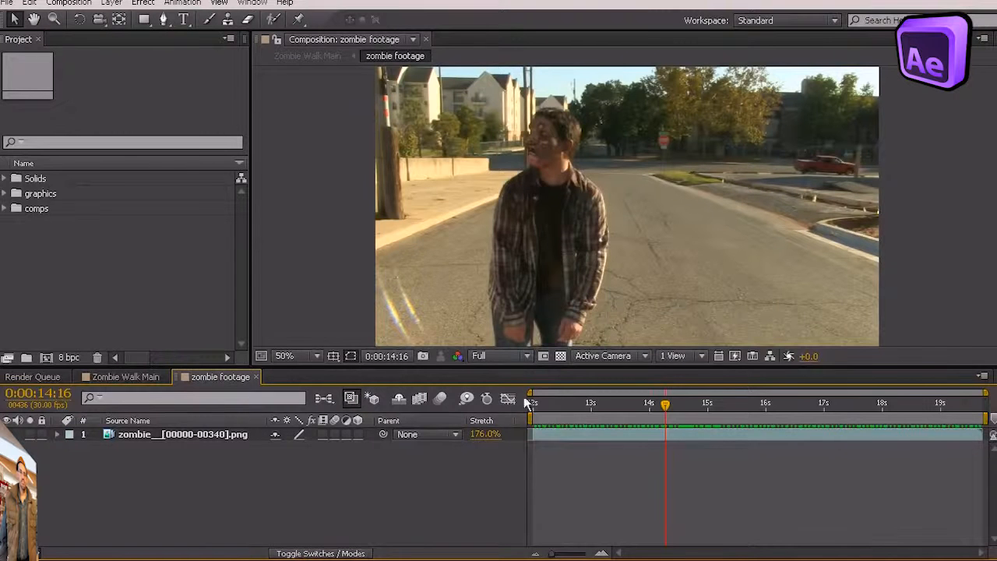
{"action": "left_click", "coordinate": [578, 403]}
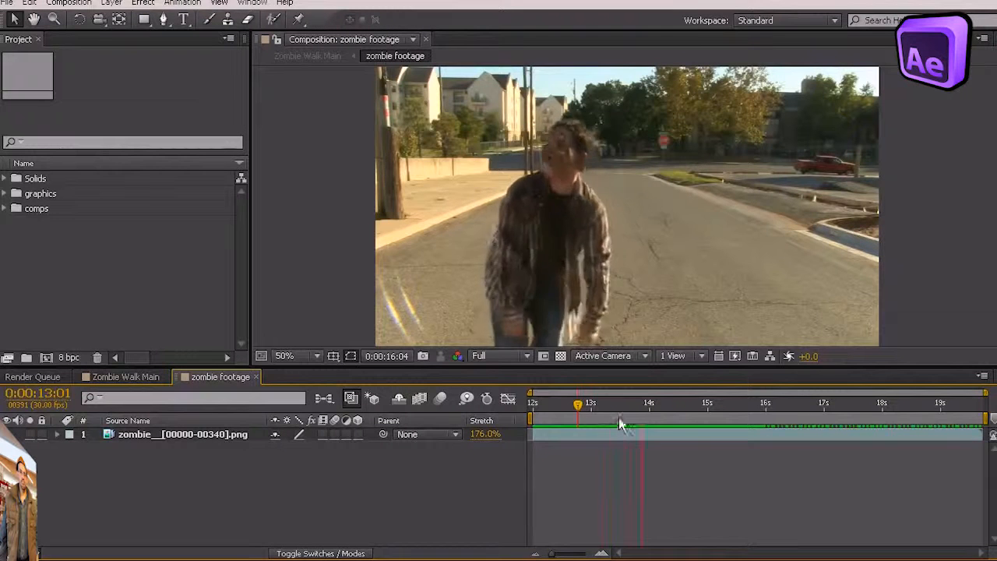
{"action": "left_click_drag", "start_coordinate": [572, 419], "coordinate": [624, 436]}
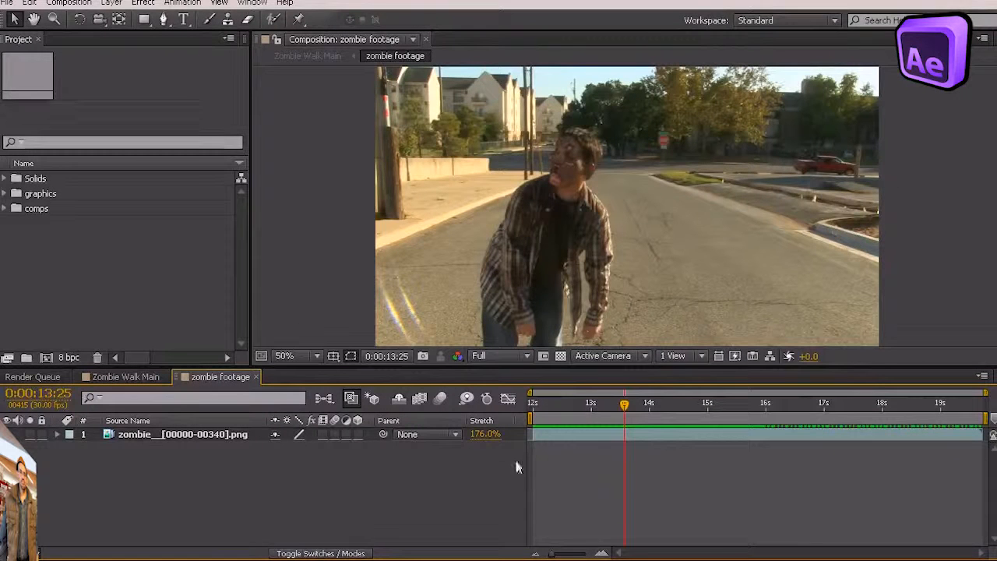
Step: Enable frame blending for the zombie image-sequence layer and preview the result in zombie footage and Zombie Walk Main
{"action": "left_click", "coordinate": [323, 434]}
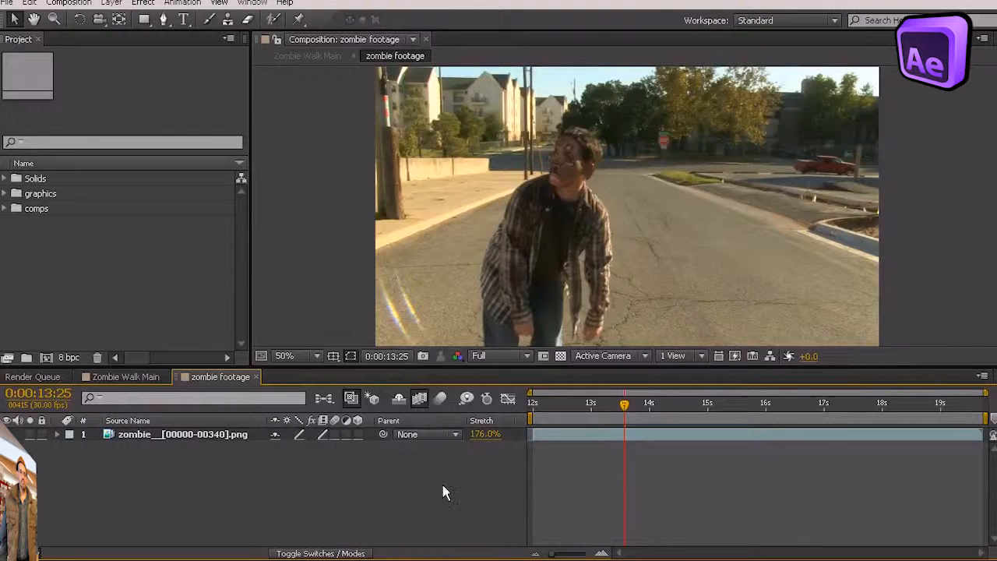
{"action": "key", "text": "space"}
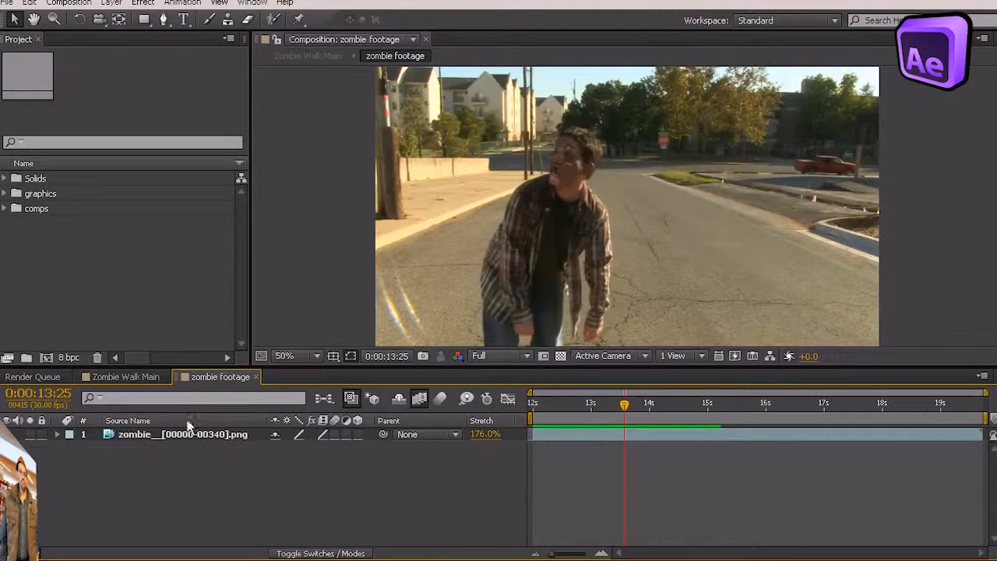
{"action": "left_click", "coordinate": [95, 380]}
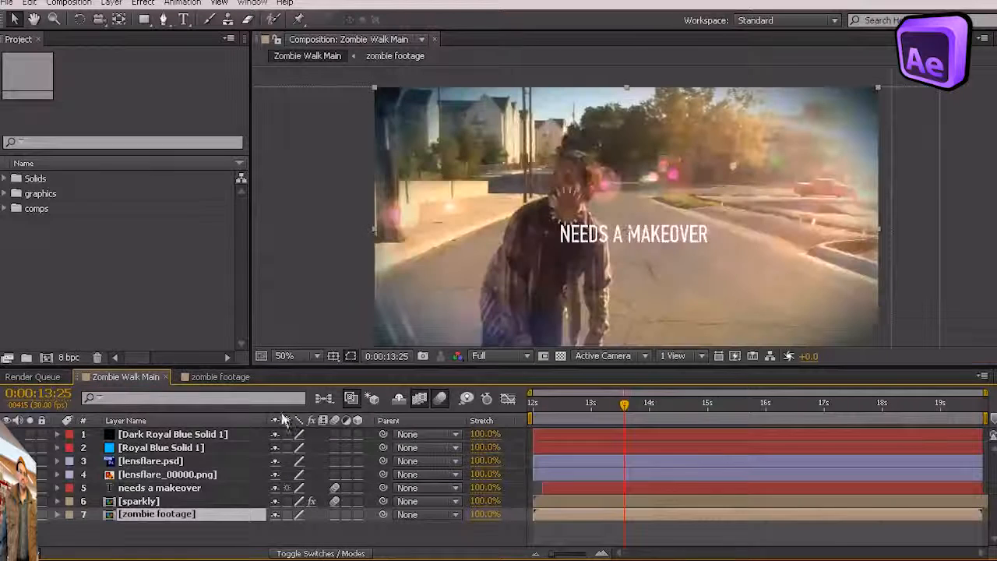
{"action": "key", "text": "KP_0"}
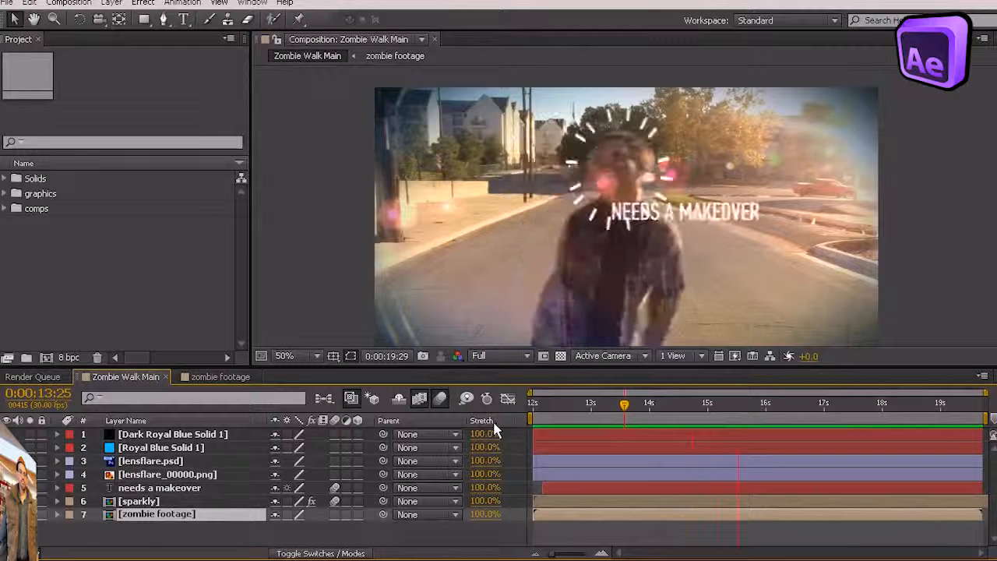
Step: Reopen the zombie footage composition and turn off its composition-wide frame blending, leaving the layer's own blend switch on
{"action": "double_click", "coordinate": [155, 514]}
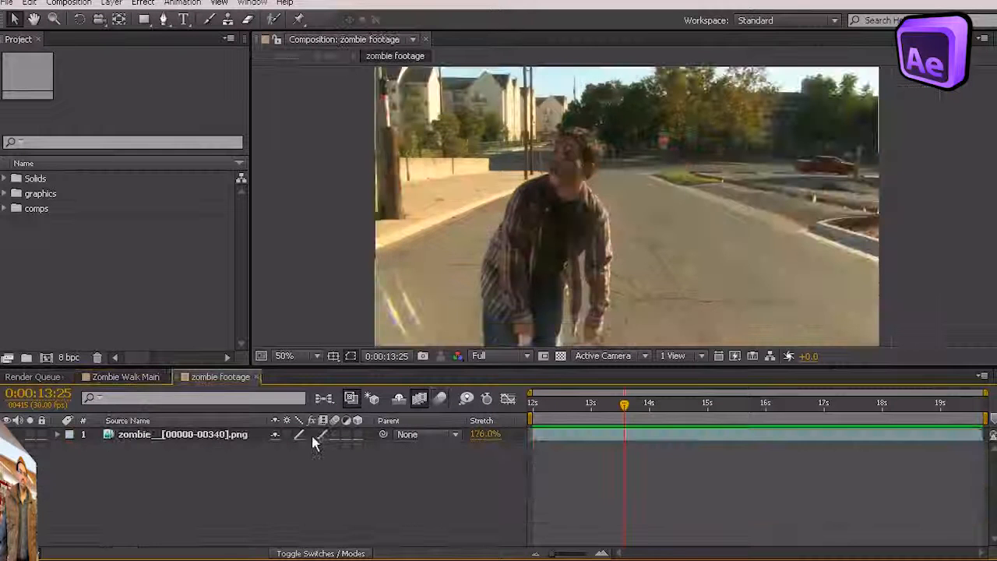
{"action": "left_click", "coordinate": [423, 399]}
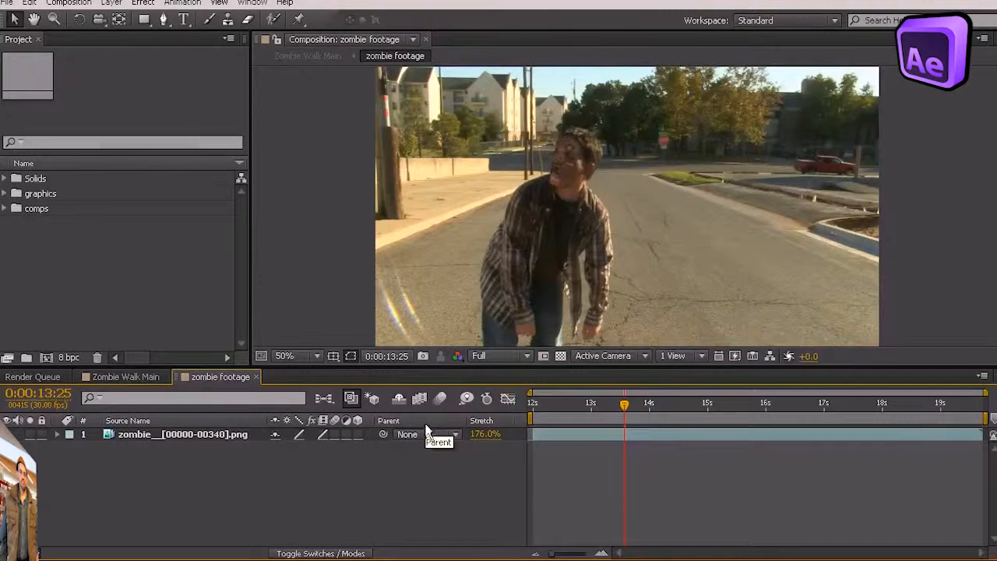
{"action": "left_click", "coordinate": [420, 400]}
{"action": "left_click", "coordinate": [422, 401]}
{"action": "left_click", "coordinate": [421, 401]}
{"action": "left_click", "coordinate": [421, 401]}
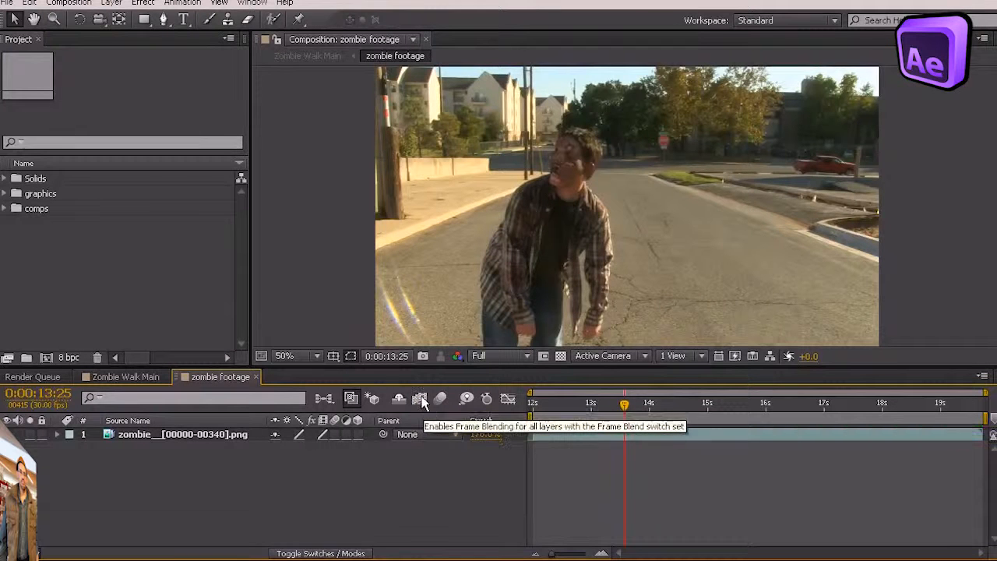
Step: Preview Zombie Walk Main and scrub to 0:00:14:11 to examine the nested zombie footage's frame blending
{"action": "left_click", "coordinate": [145, 380]}
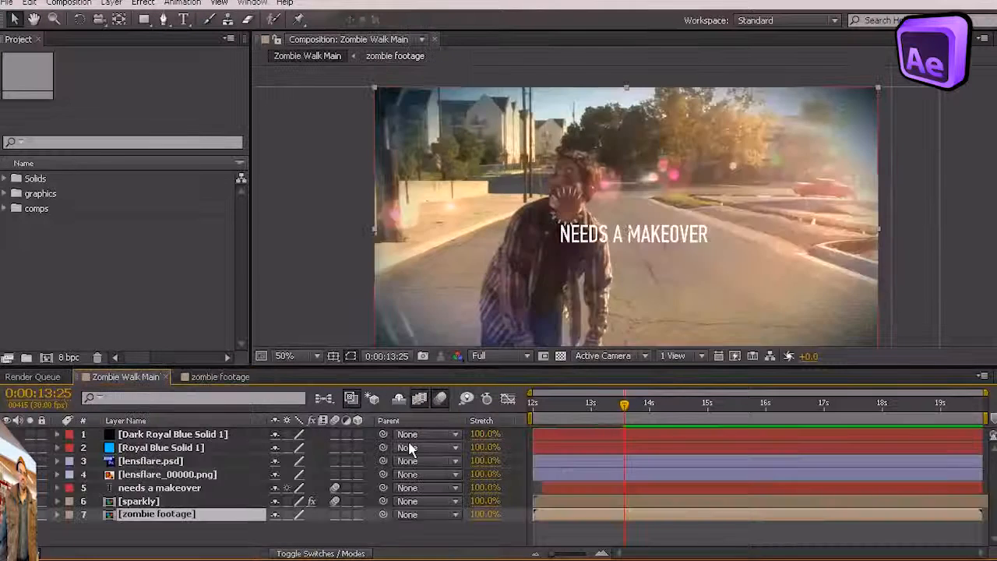
{"action": "key", "text": "KP_0"}
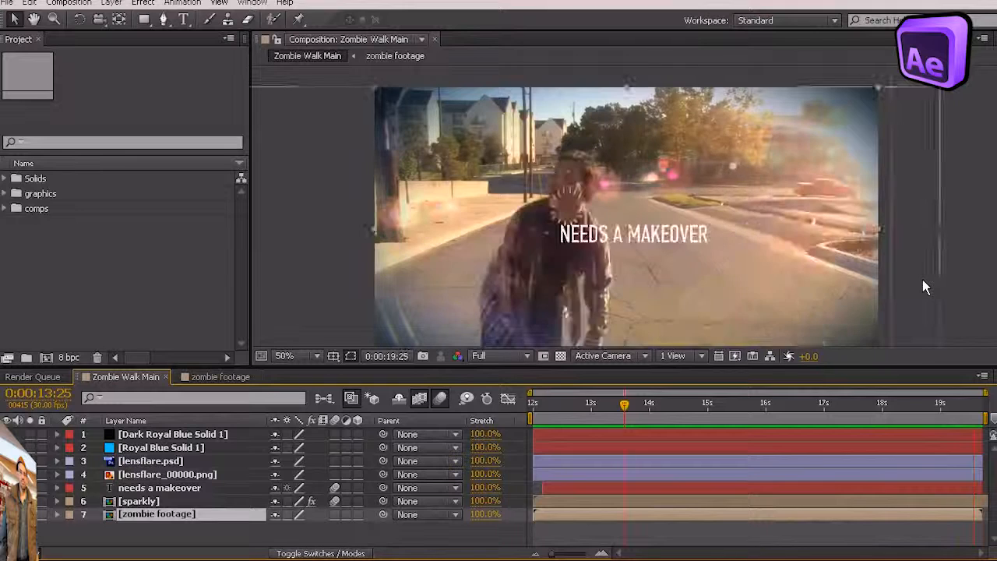
{"action": "left_click", "coordinate": [543, 407]}
{"action": "left_click_drag", "start_coordinate": [544, 406], "coordinate": [653, 389]}
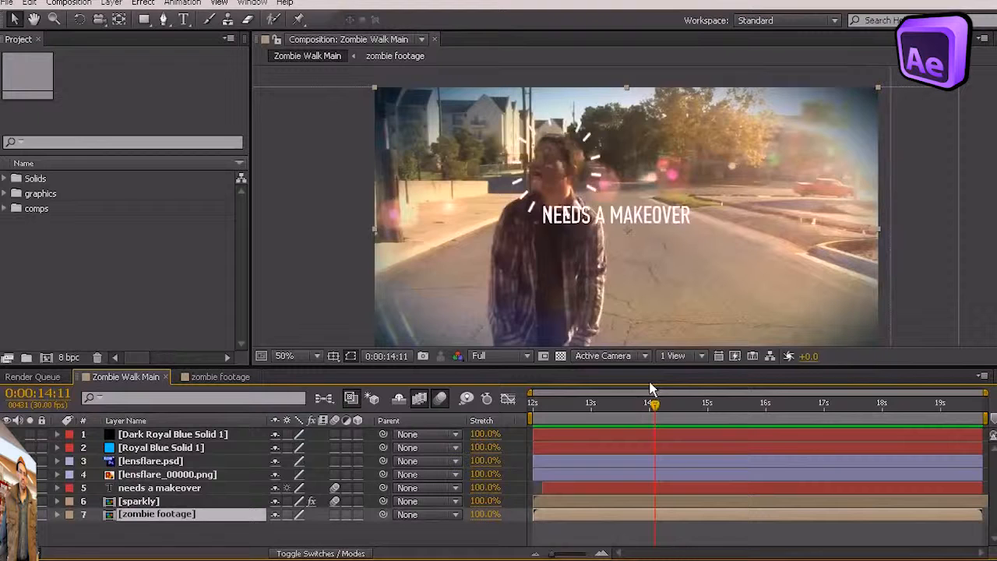
Step: Add Zombie Walk Main to the render queue and set Frame Blending in its render settings to Current Settings
{"action": "left_click", "coordinate": [71, 3]}
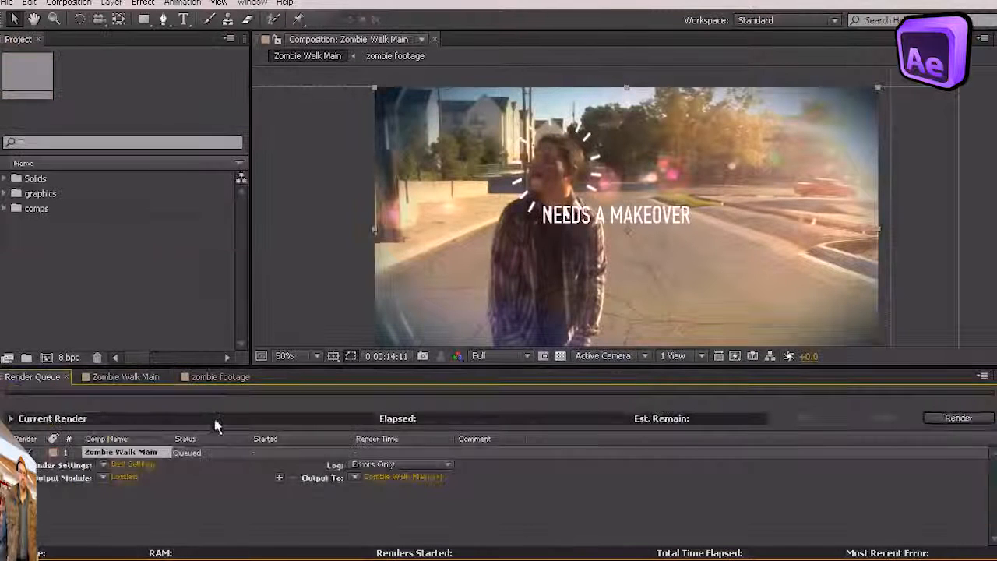
{"action": "left_click", "coordinate": [134, 464]}
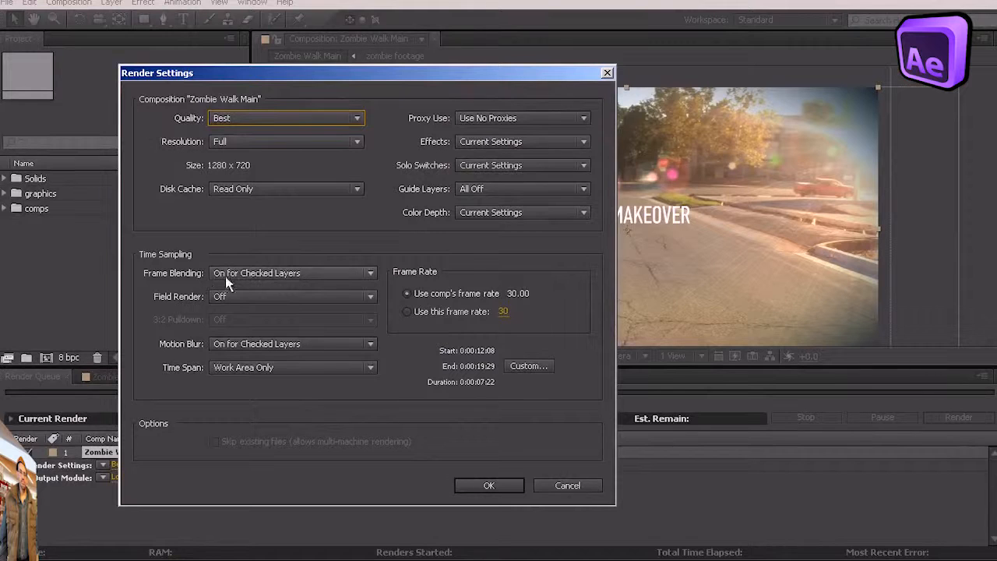
{"action": "left_click", "coordinate": [266, 273]}
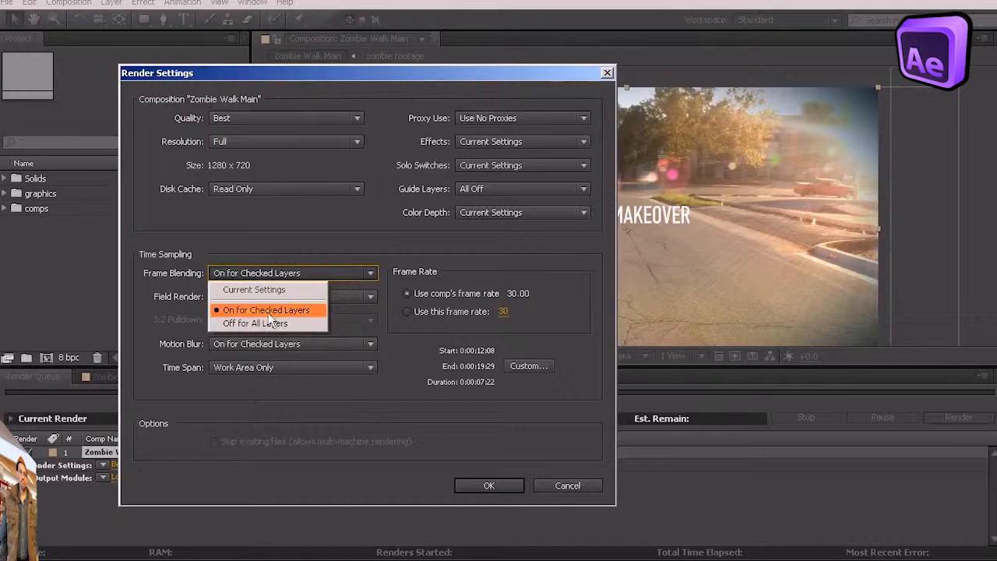
{"action": "left_click", "coordinate": [265, 289]}
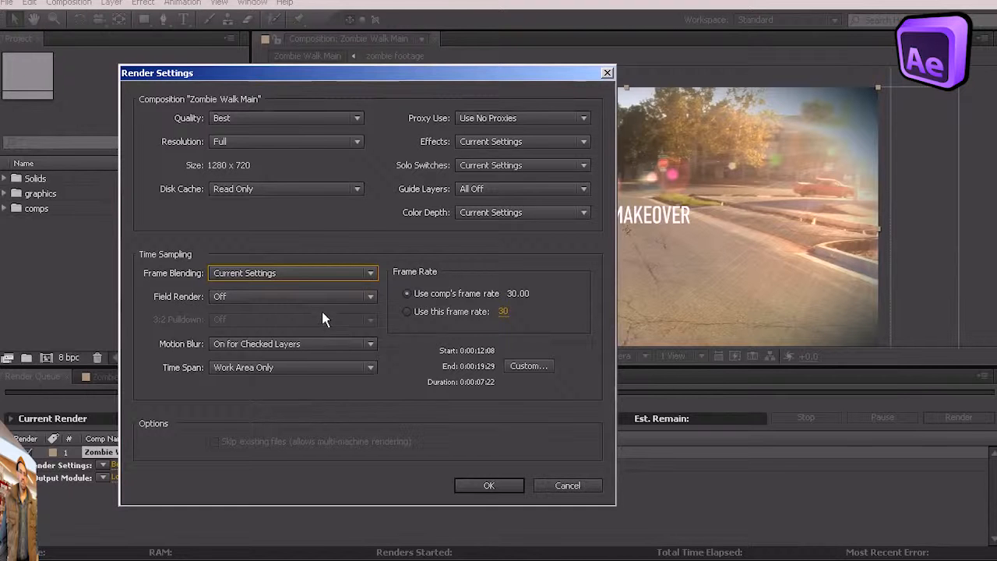
{"action": "left_click", "coordinate": [283, 274]}
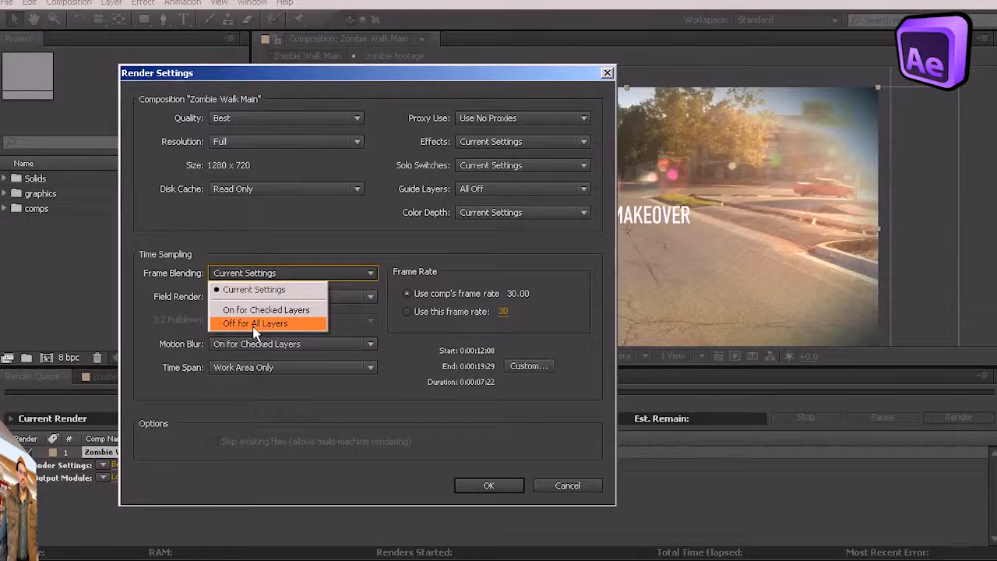
{"action": "left_click", "coordinate": [250, 290]}
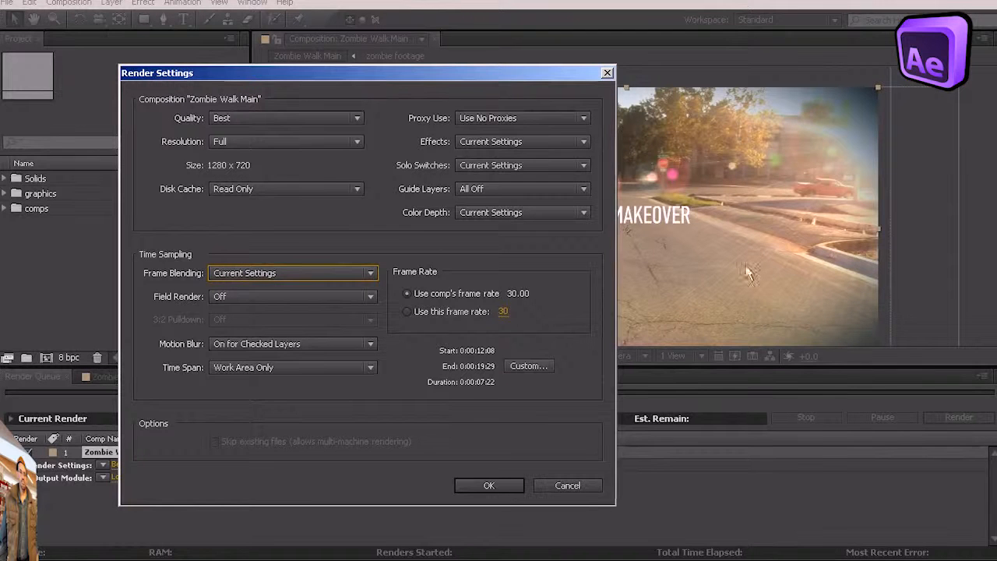
Step: Set Frame Blending to On for Checked Layers and accept the render settings
{"action": "left_click", "coordinate": [327, 276]}
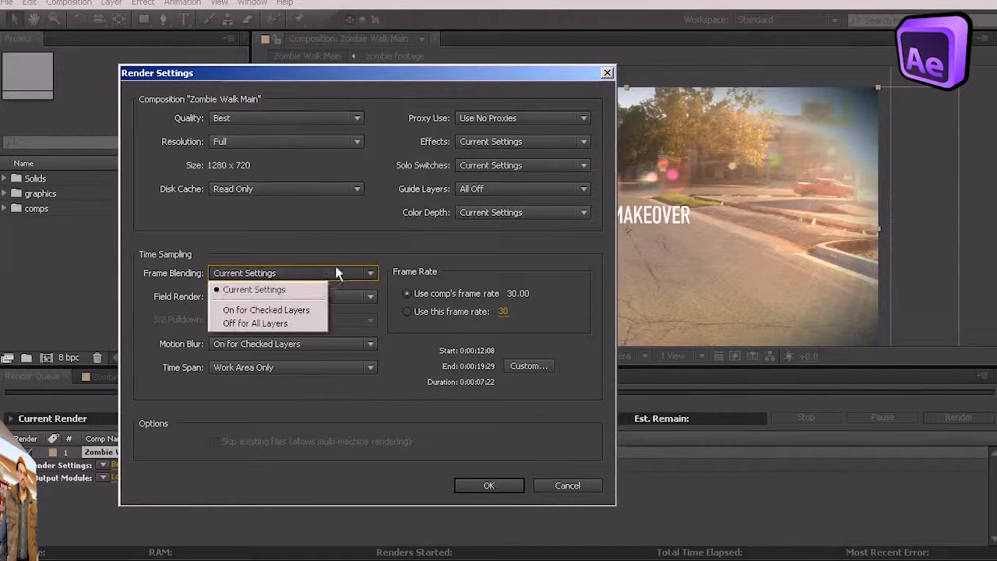
{"action": "left_click", "coordinate": [302, 310]}
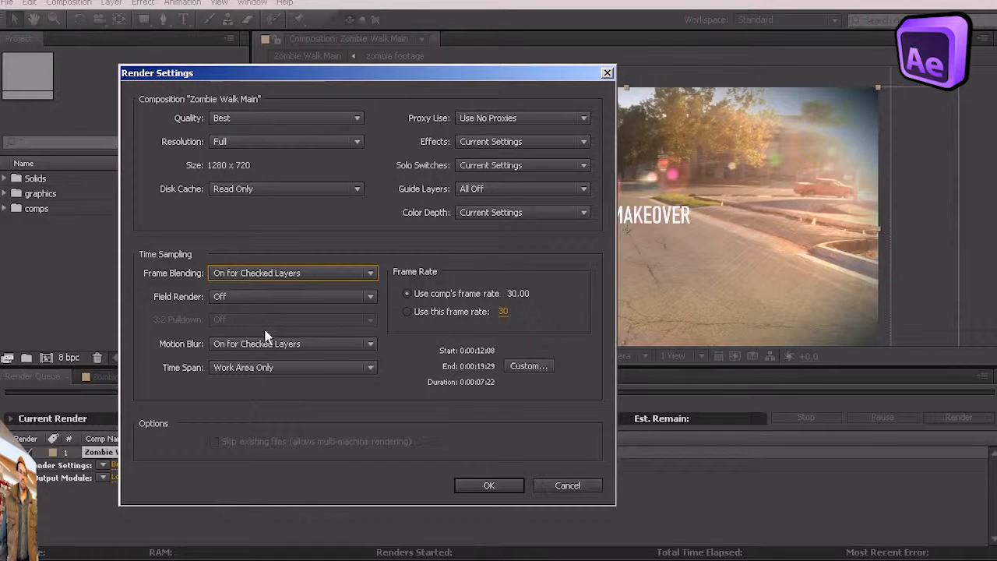
{"action": "left_click", "coordinate": [488, 485]}
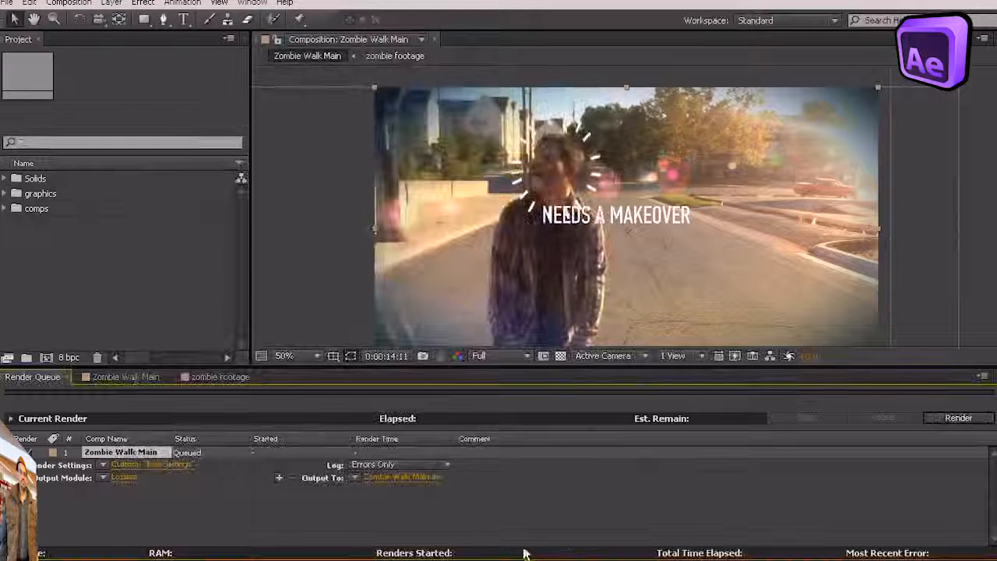
Step: Return to Zombie Walk Main at 0:00:12:19 and examine motion blur on the needs a makeover and sparkly layers
{"action": "left_click", "coordinate": [132, 375]}
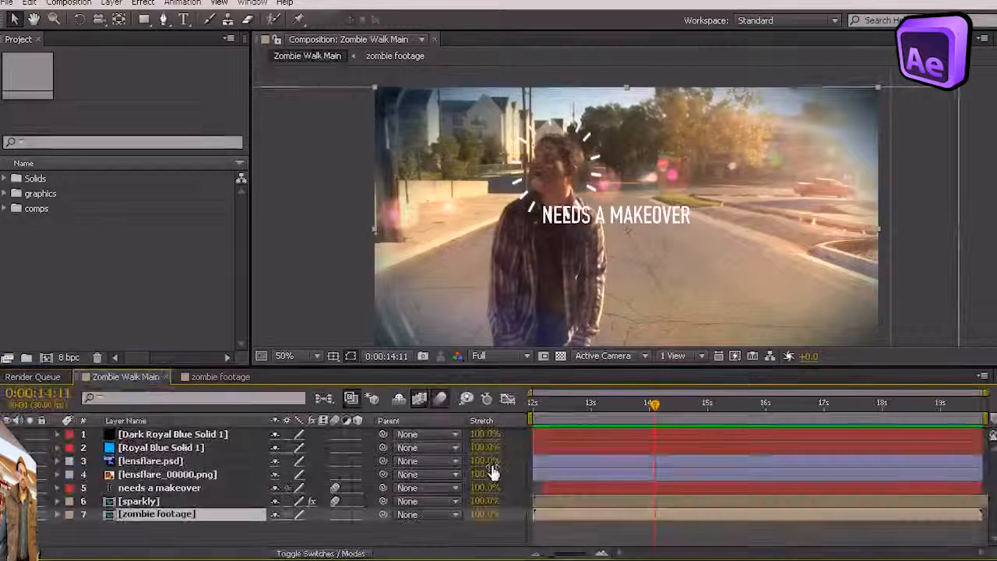
{"action": "left_click_drag", "start_coordinate": [654, 404], "coordinate": [554, 405]}
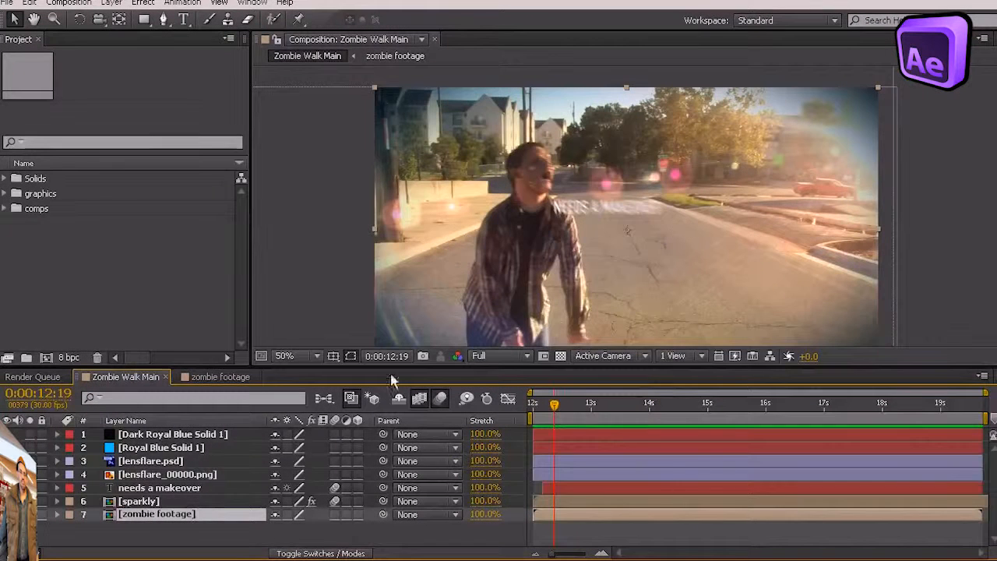
{"action": "left_click", "coordinate": [138, 487]}
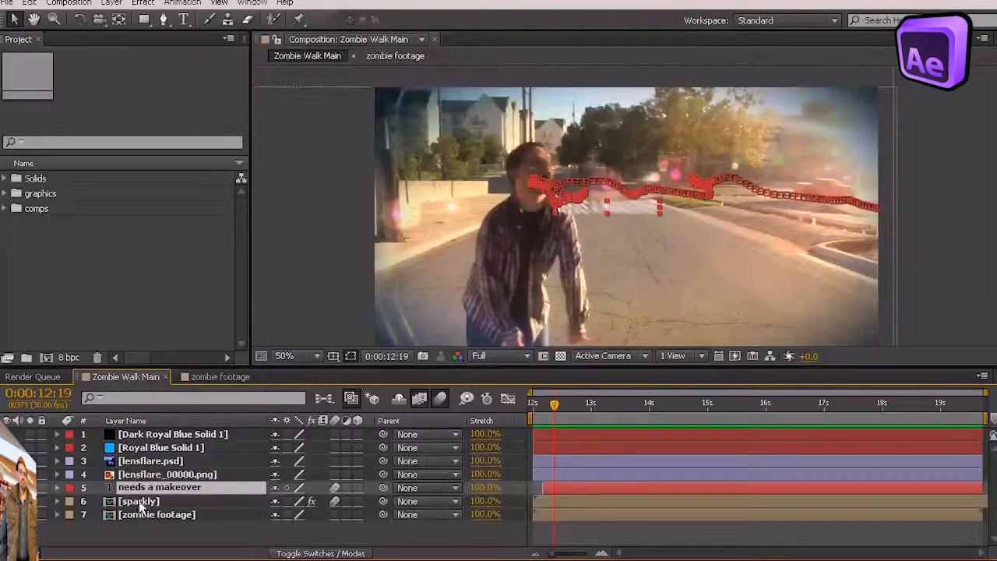
{"action": "left_click", "coordinate": [140, 503]}
{"action": "left_click", "coordinate": [142, 488]}
{"action": "left_click_drag", "start_coordinate": [562, 406], "coordinate": [554, 428]}
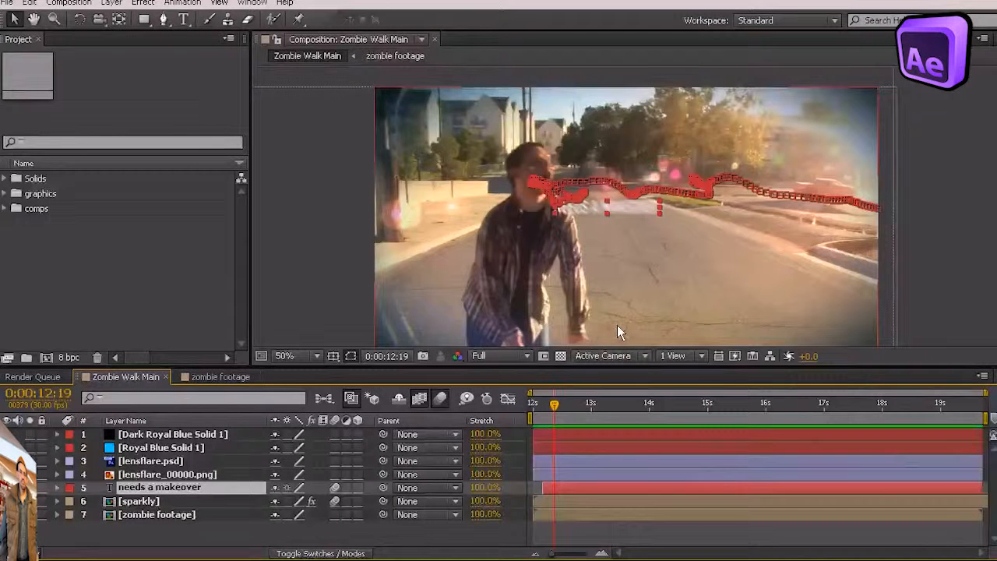
Step: Turn off composition-wide motion blur in Zombie Walk Main and preview the animated text
{"action": "left_click", "coordinate": [437, 400]}
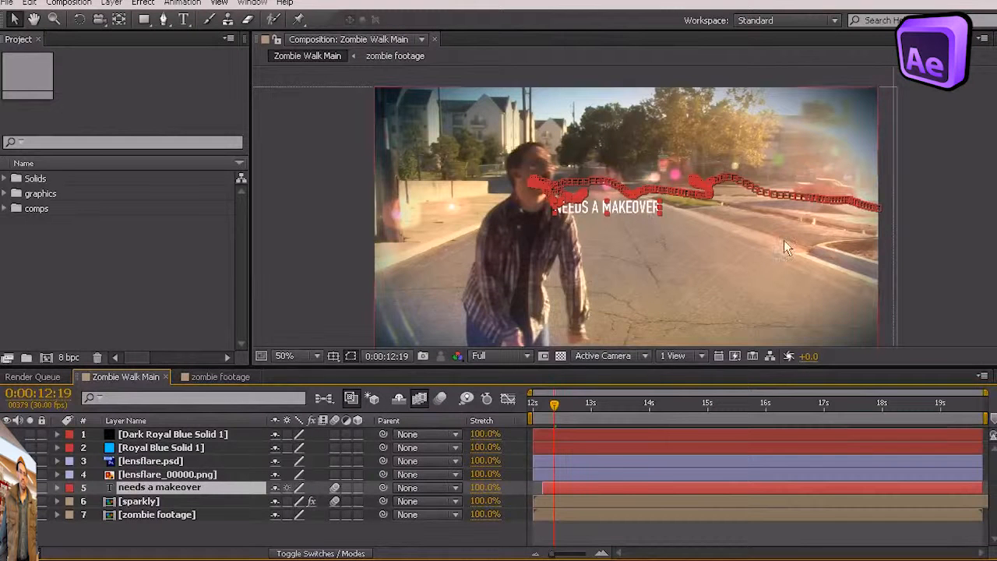
{"action": "key", "text": "space"}
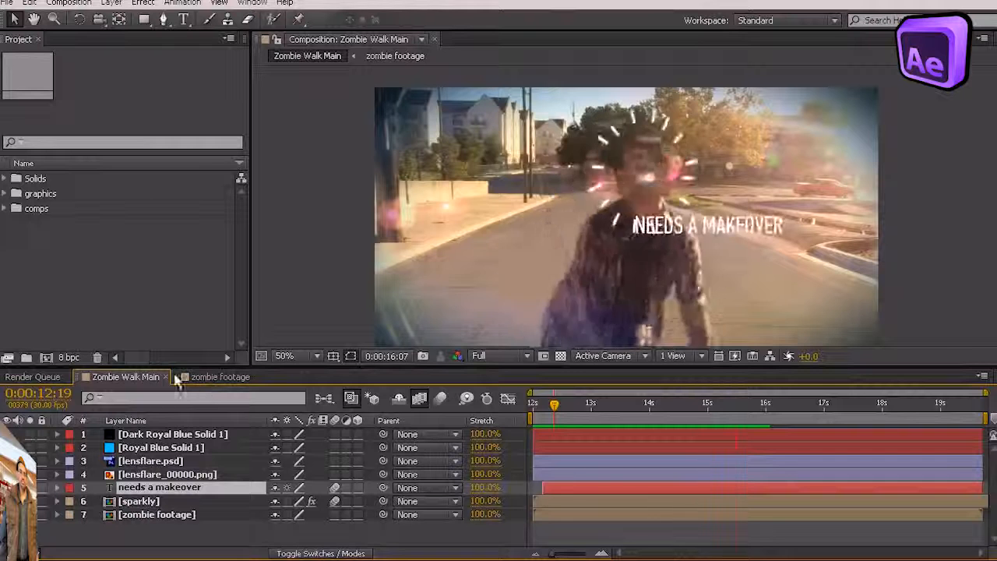
{"action": "key", "text": "space"}
Step: Open the queued Zombie Walk Main render settings and review the Motion Blur options, keeping On for Checked Layers
{"action": "key", "text": "ctrl+m"}
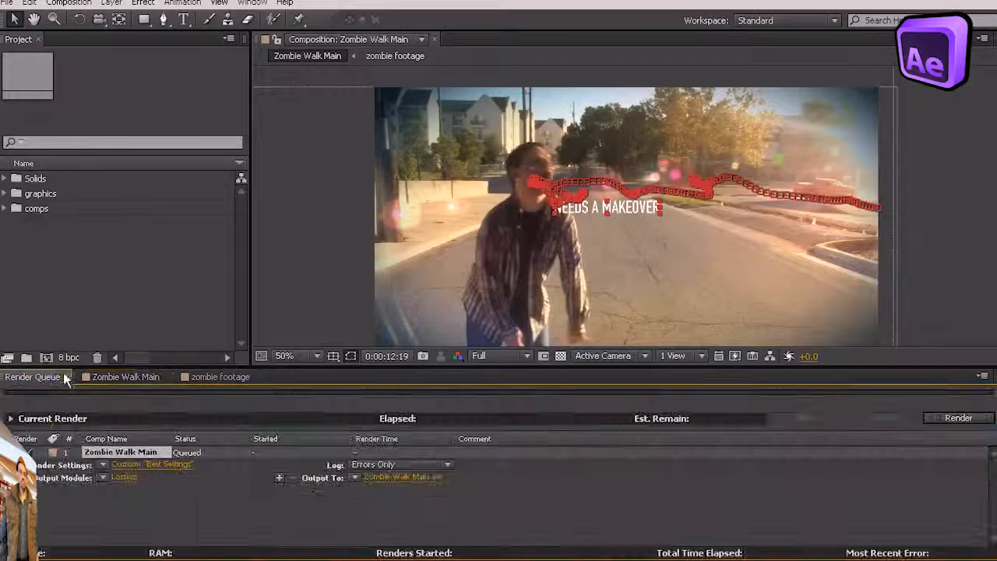
{"action": "left_click", "coordinate": [150, 466]}
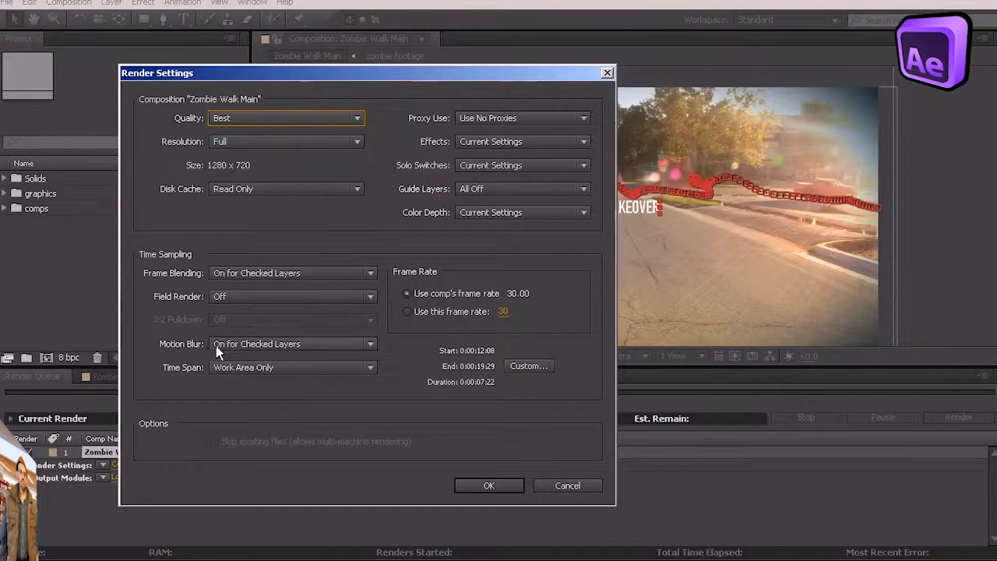
{"action": "left_click", "coordinate": [324, 347]}
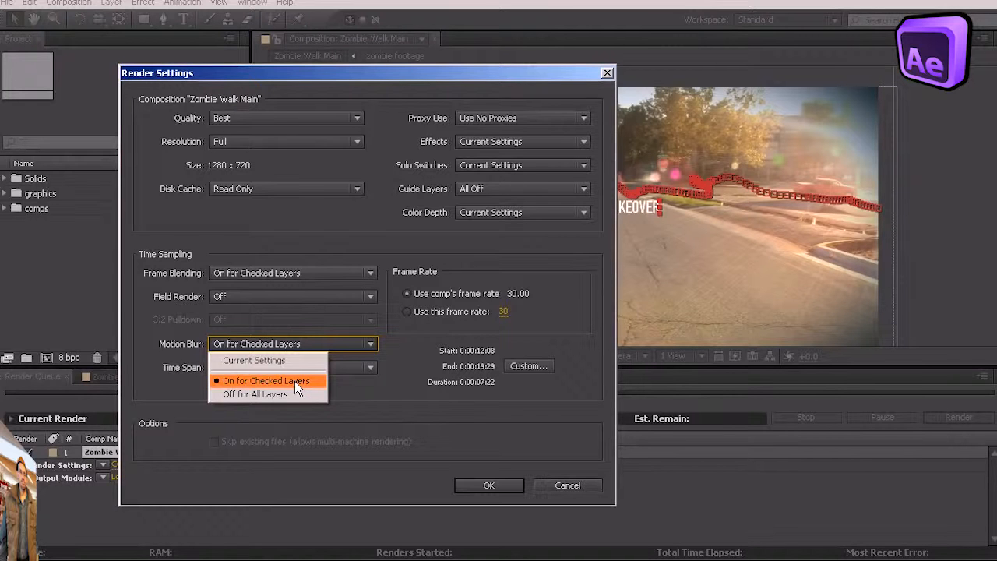
{"action": "left_click", "coordinate": [367, 394]}
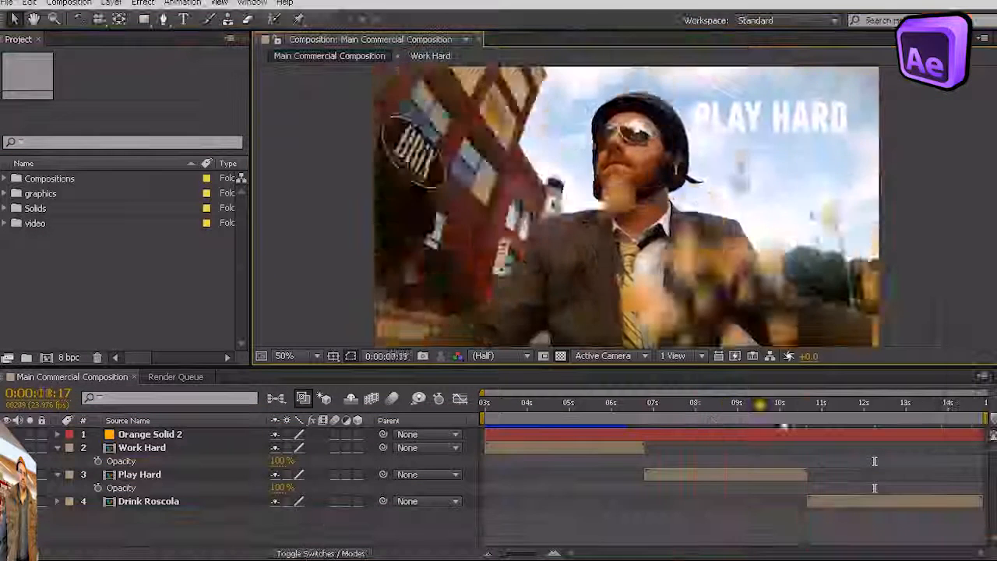
Step: Start the work area at 0:00:11:10, where Drink Roscola begins, and add Main Commercial Composition to the render queue
{"action": "left_click_drag", "start_coordinate": [782, 423], "coordinate": [836, 409]}
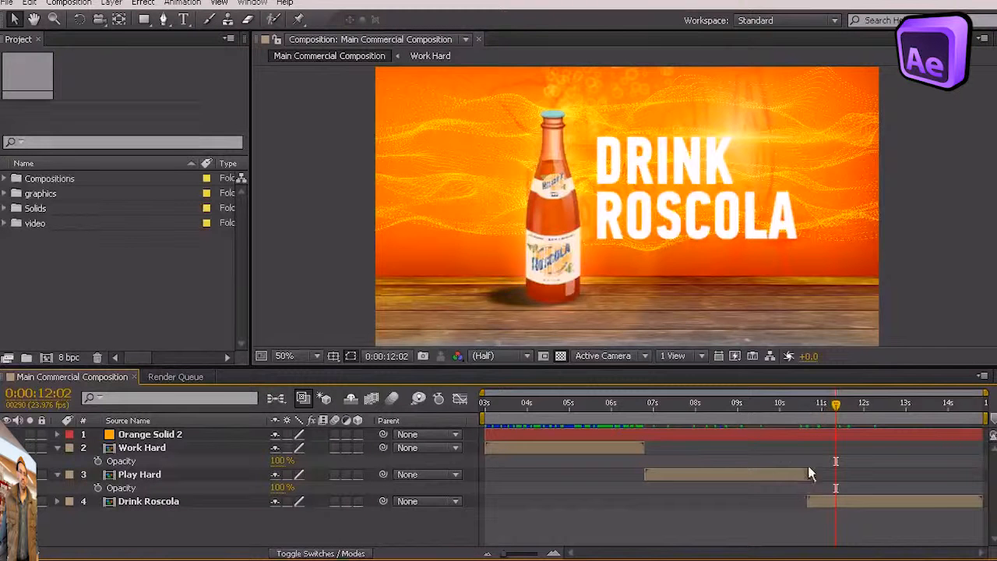
{"action": "left_click_drag", "start_coordinate": [798, 413], "coordinate": [810, 417]}
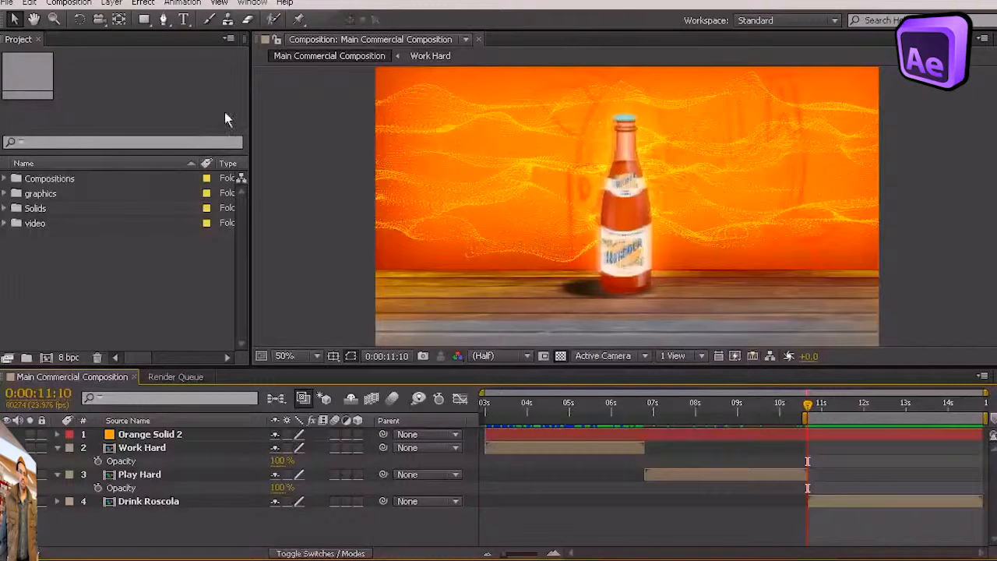
{"action": "left_click", "coordinate": [67, 4]}
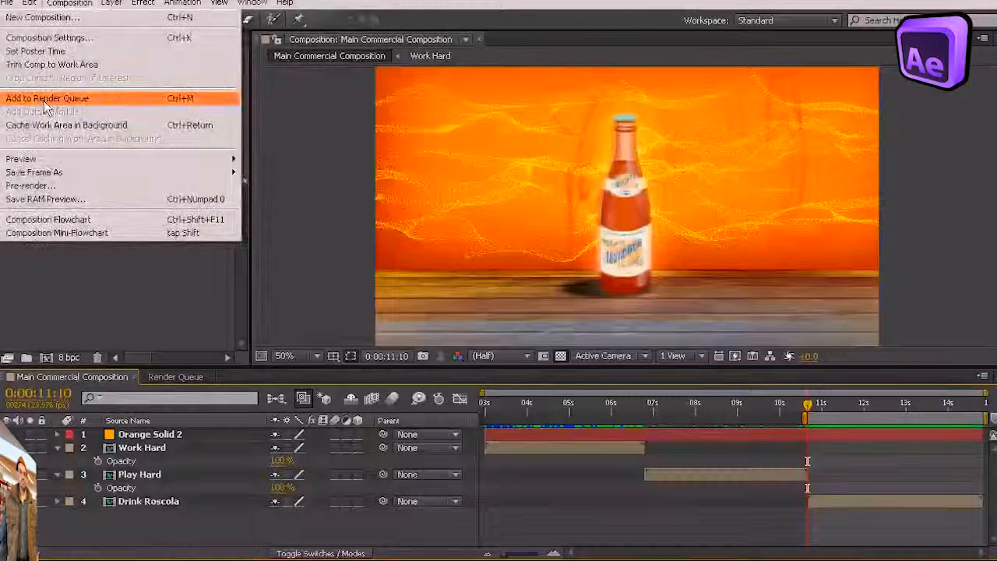
{"action": "left_click", "coordinate": [46, 99]}
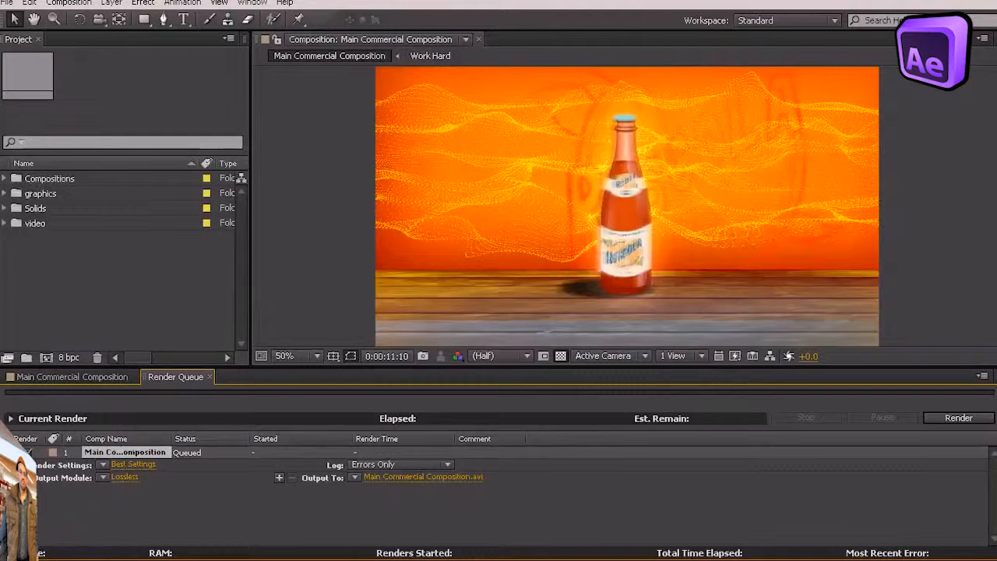
Step: Review the Time Span options in the queued item's render settings, keep Work Area Only and accept the settings
{"action": "left_click", "coordinate": [133, 464]}
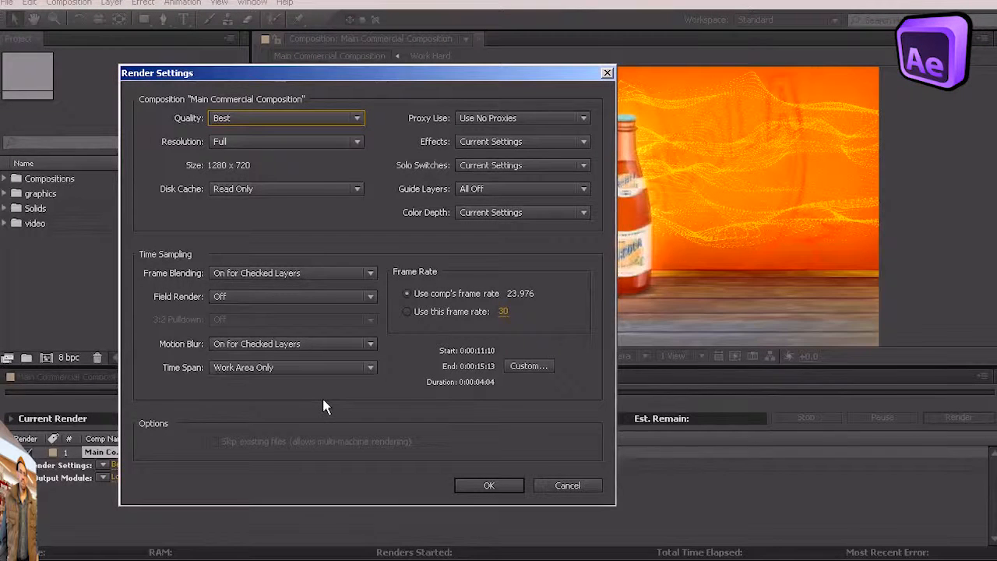
{"action": "left_click", "coordinate": [308, 370]}
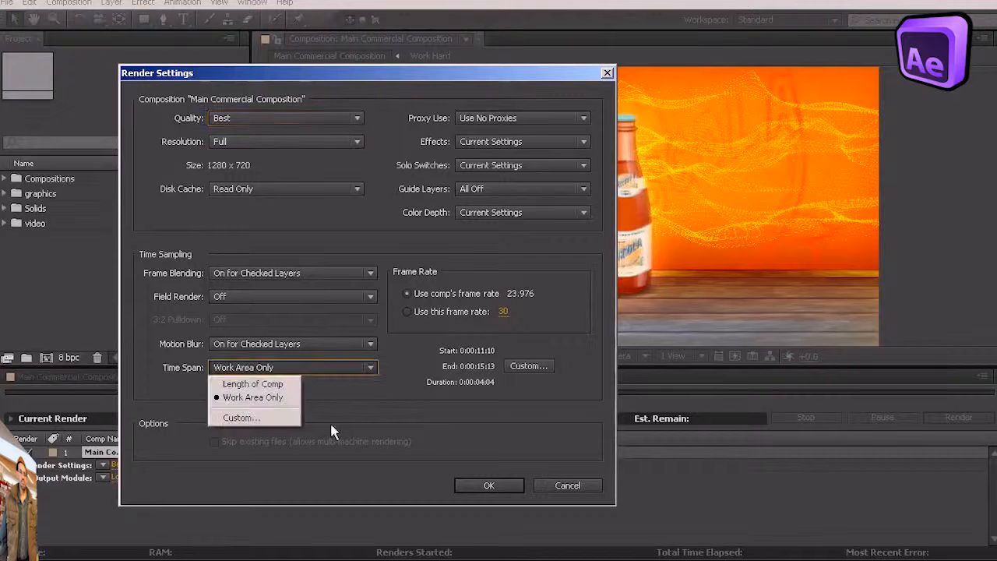
{"action": "left_click", "coordinate": [378, 407]}
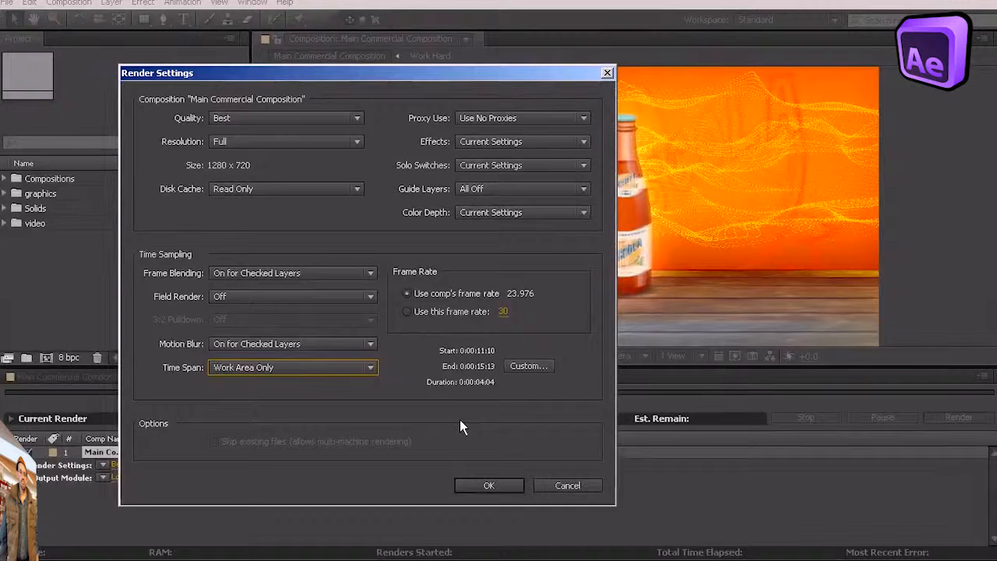
{"action": "left_click", "coordinate": [489, 486]}
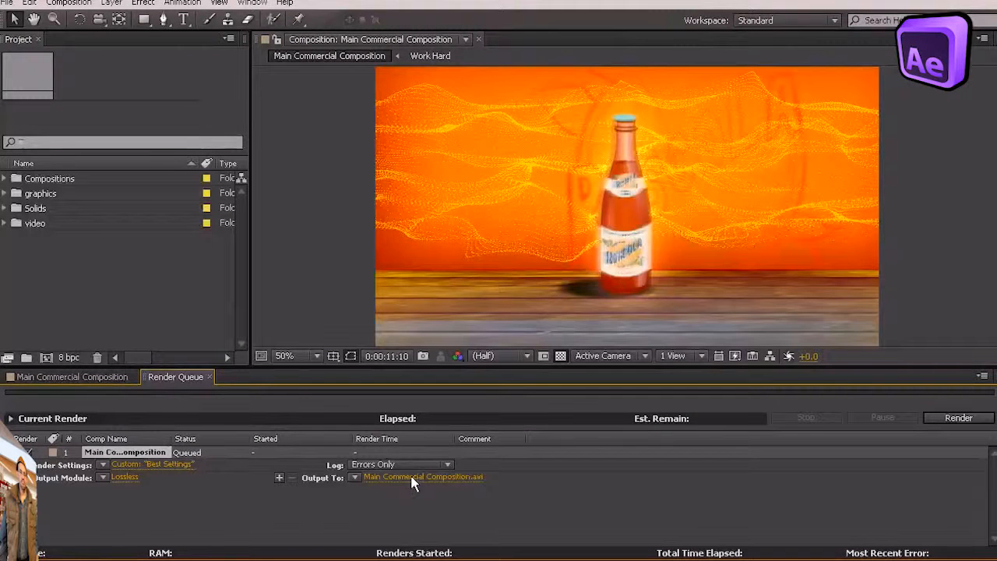
Step: Set the output module format of the queued Main Commercial Composition to H.264
{"action": "left_click", "coordinate": [124, 476]}
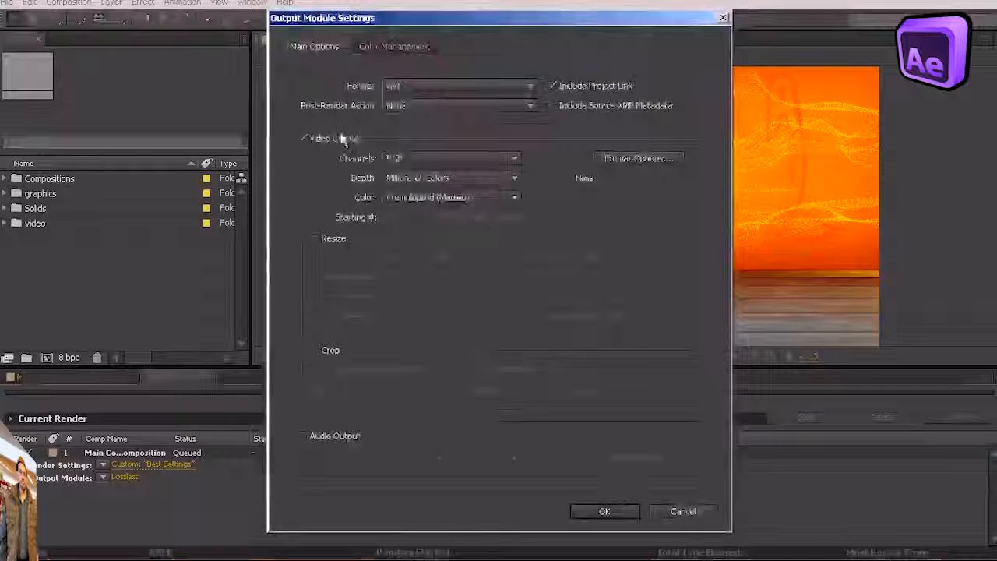
{"action": "left_click", "coordinate": [458, 86]}
{"action": "left_click", "coordinate": [413, 169]}
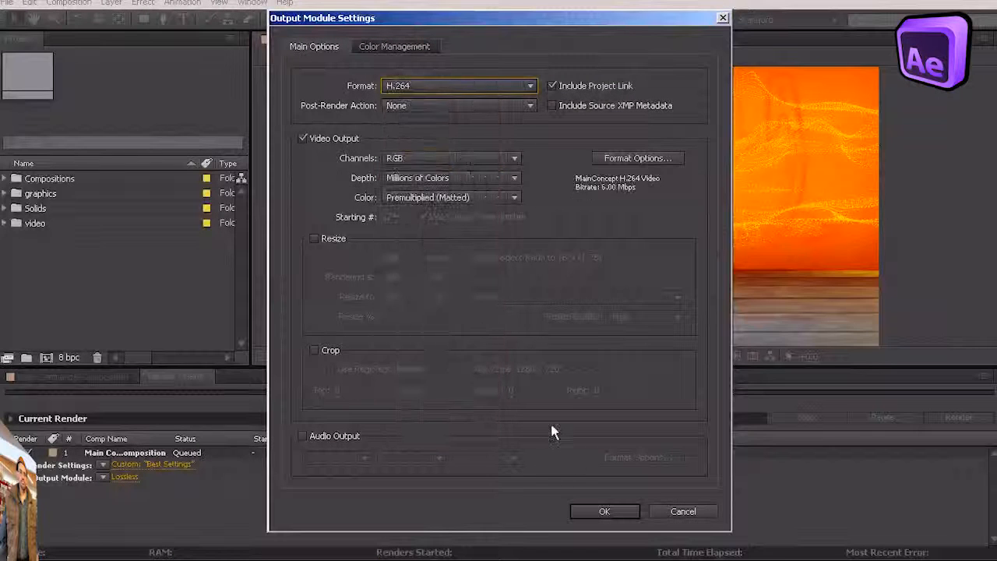
{"action": "left_click", "coordinate": [599, 510]}
Step: Output to Main Commercial Composition.mp4 in the Reference Files folder, start the render and stop it partway
{"action": "left_click", "coordinate": [399, 476]}
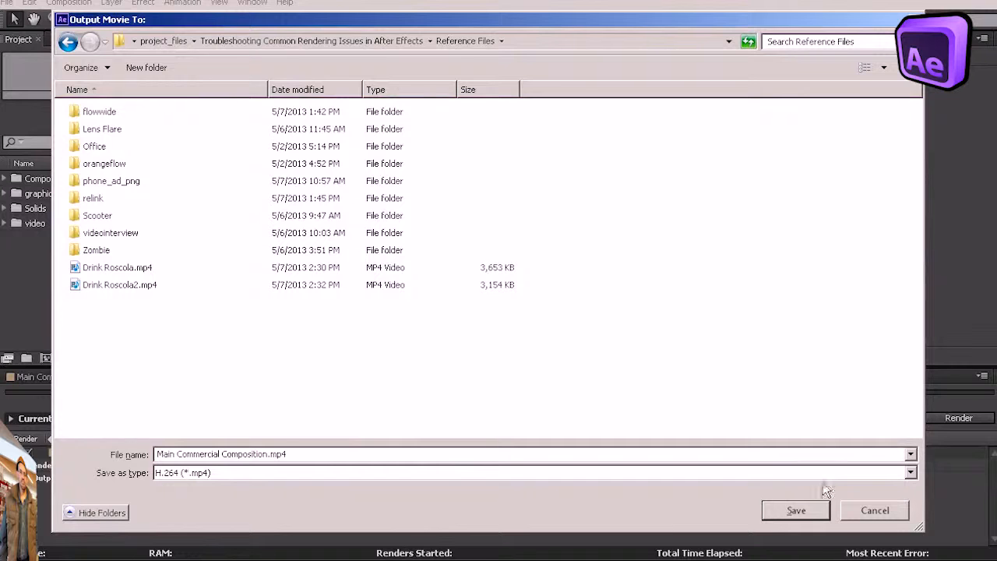
{"action": "left_click", "coordinate": [794, 510]}
{"action": "left_click", "coordinate": [958, 418]}
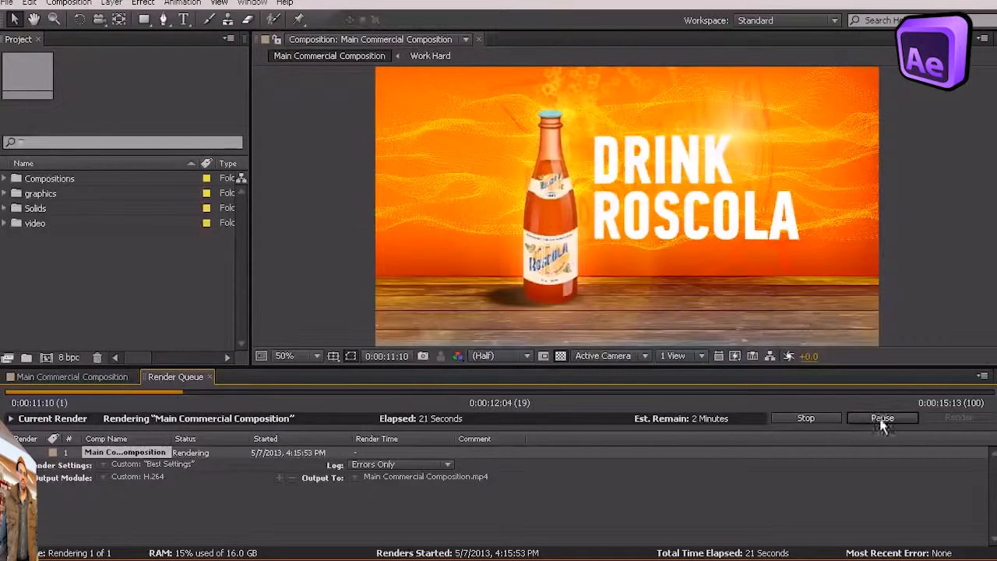
{"action": "left_click", "coordinate": [810, 421]}
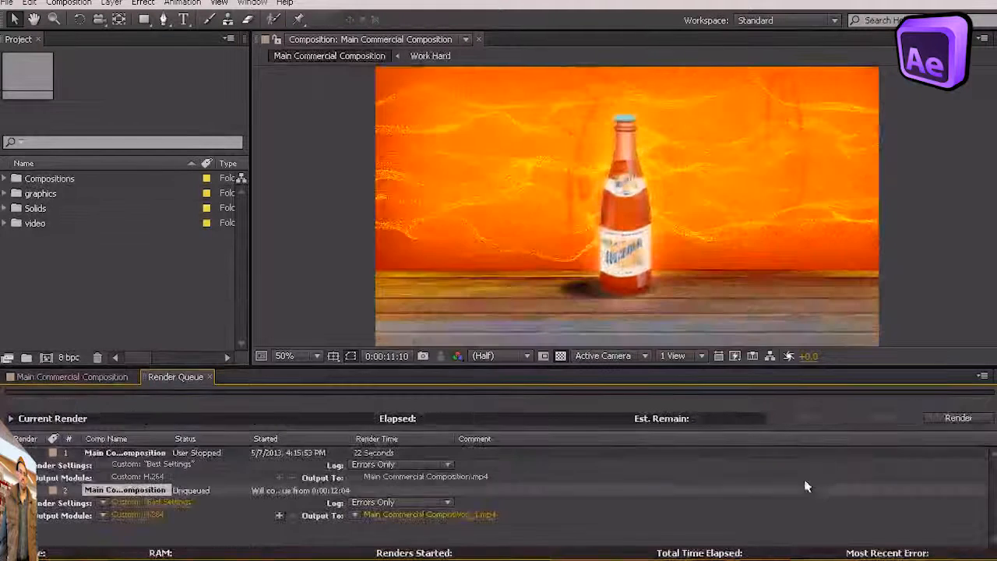
Step: Extend the work area back to the start of Main Commercial Composition and place the current time at 0:00:04:00
{"action": "left_click", "coordinate": [70, 377]}
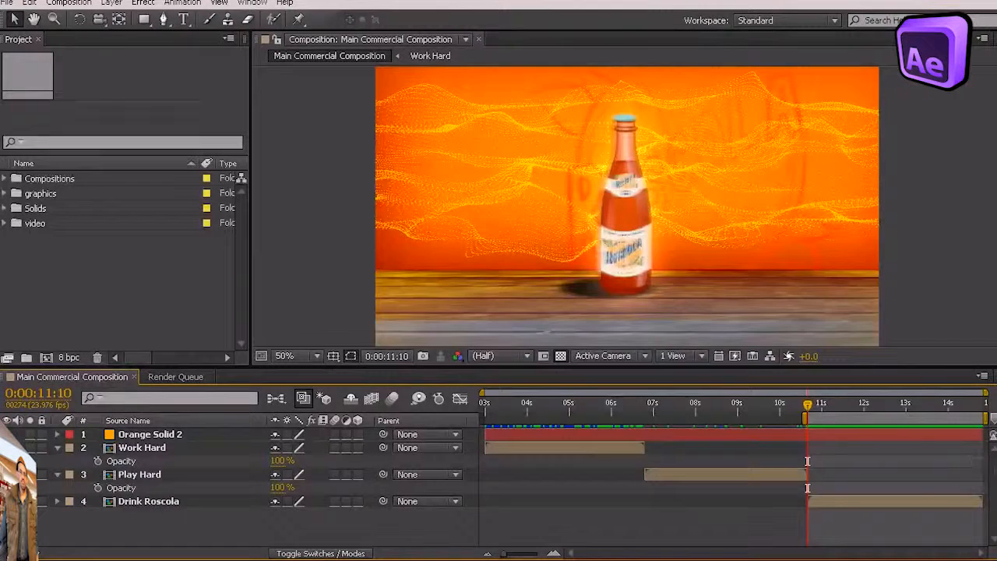
{"action": "left_click_drag", "start_coordinate": [806, 405], "coordinate": [976, 425]}
{"action": "left_click_drag", "start_coordinate": [805, 419], "coordinate": [483, 419]}
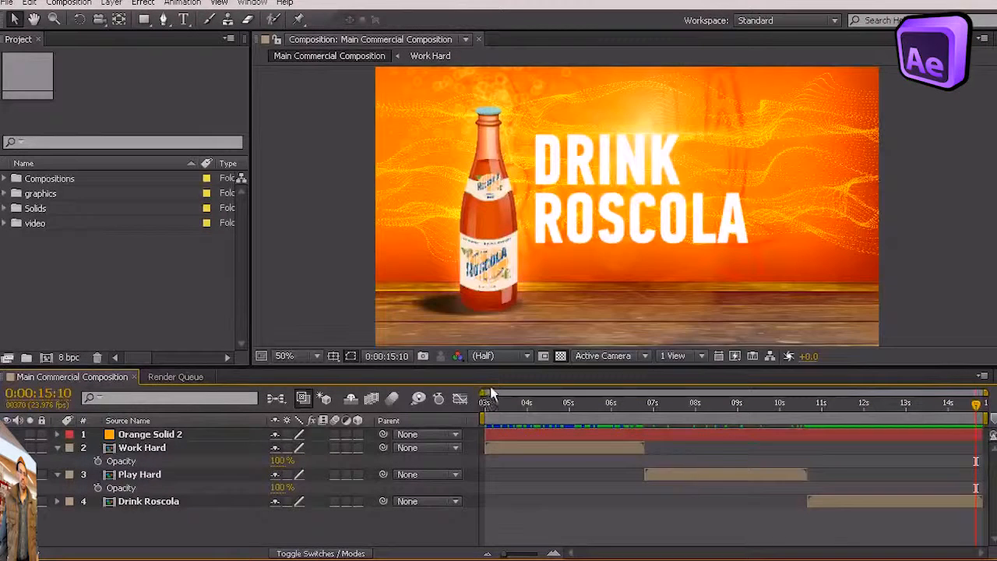
{"action": "left_click_drag", "start_coordinate": [610, 420], "coordinate": [495, 419]}
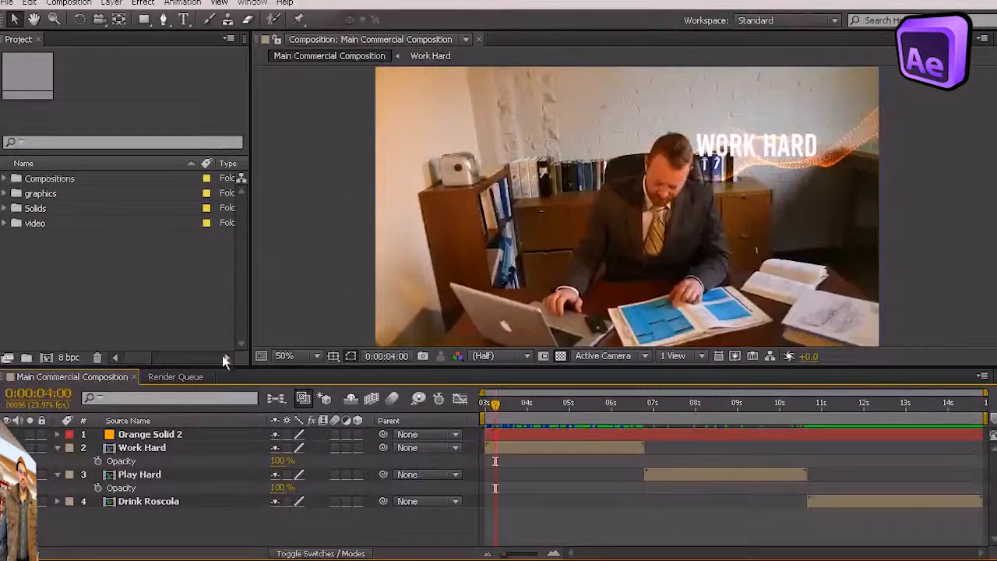
Step: Delete the stopped and unqueued render items and add Main Commercial Composition to the render queue again
{"action": "left_click", "coordinate": [176, 377]}
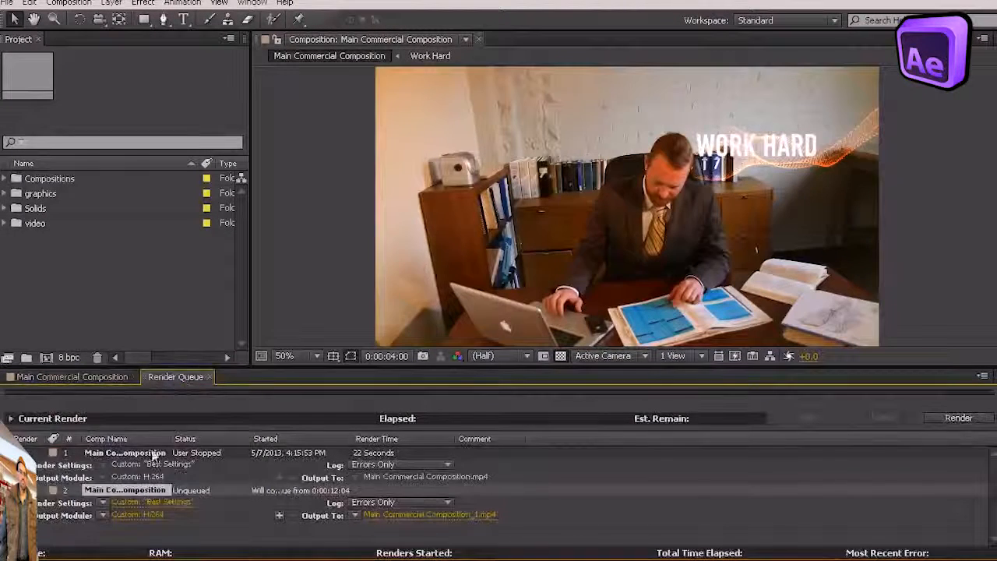
{"action": "key", "text": "Delete"}
{"action": "left_click", "coordinate": [88, 377]}
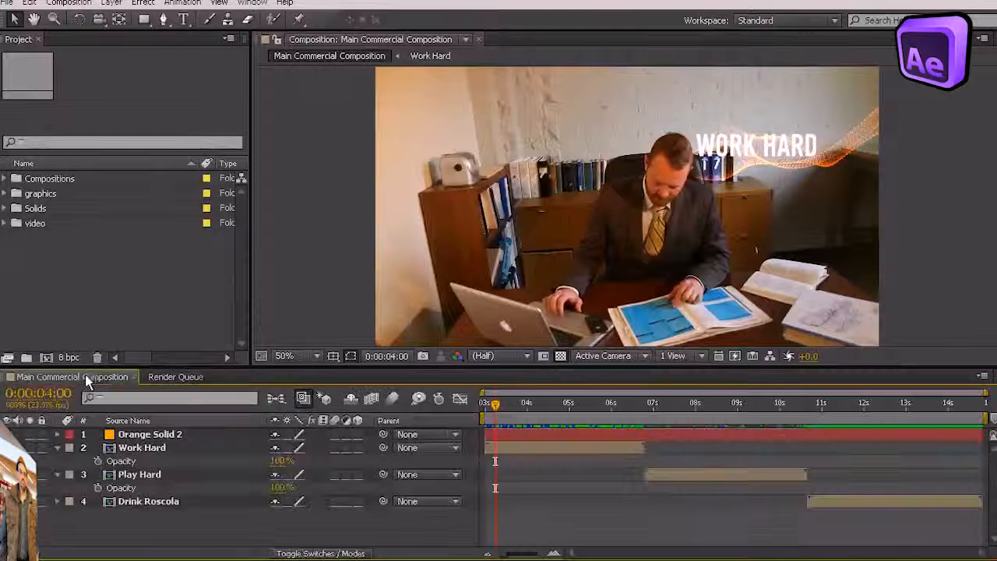
{"action": "left_click", "coordinate": [68, 3]}
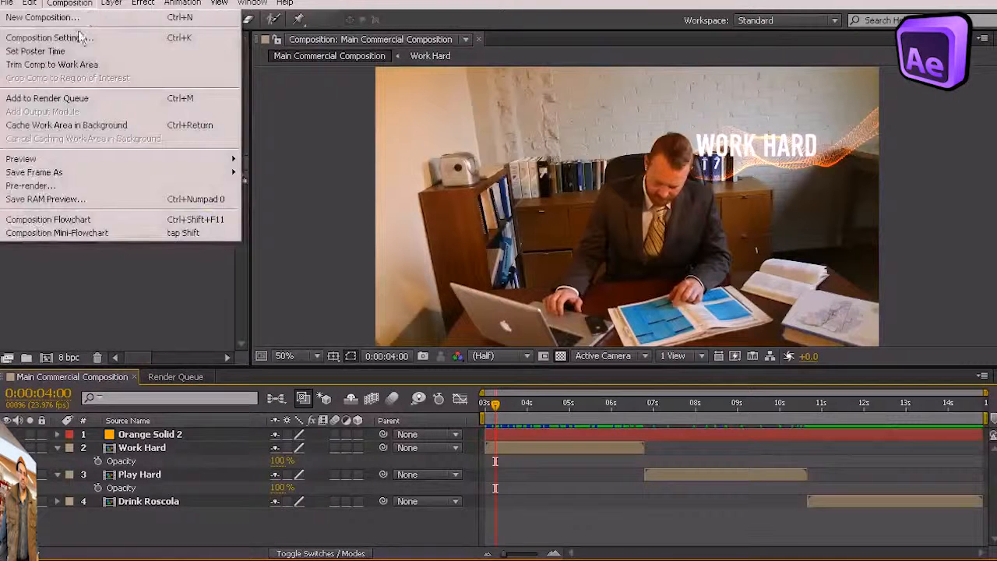
{"action": "left_click", "coordinate": [58, 100]}
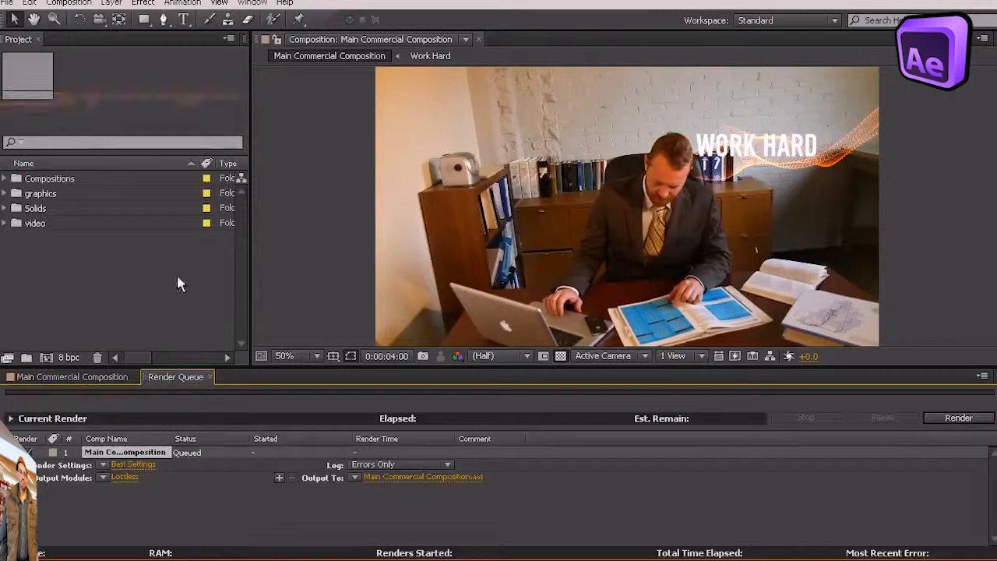
Step: Change the new queue item's output module format from AVI to H.264
{"action": "left_click", "coordinate": [122, 479]}
{"action": "left_click", "coordinate": [425, 86]}
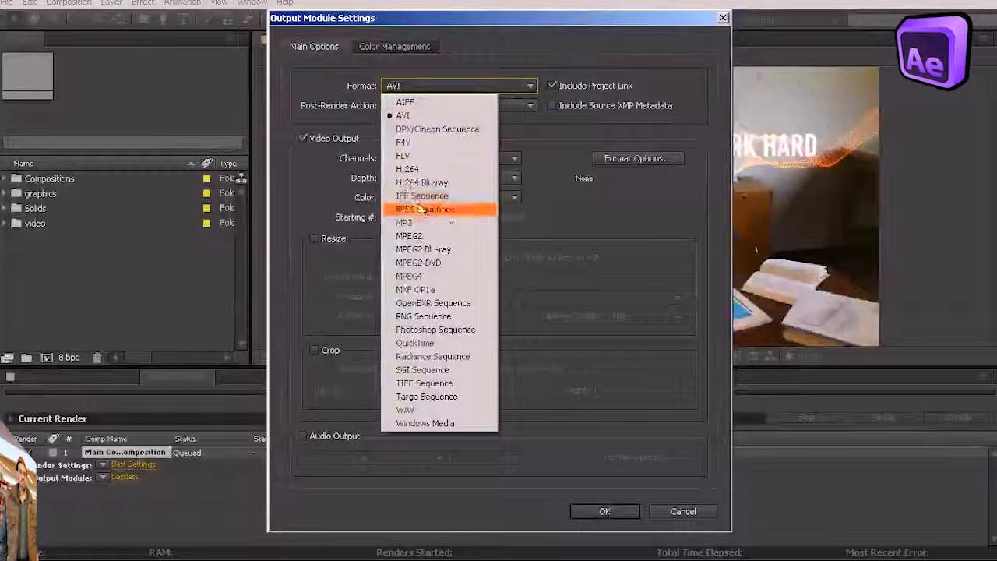
{"action": "left_click", "coordinate": [408, 168]}
{"action": "left_click", "coordinate": [604, 513]}
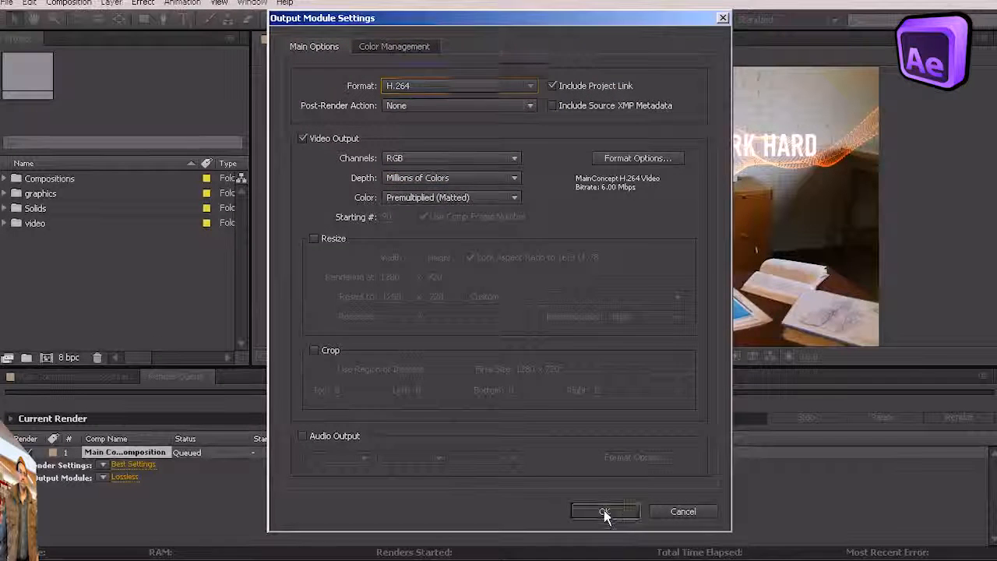
Step: Save the render output as Main Commercial Composition2.mp4 in the Reference Files folder
{"action": "left_click", "coordinate": [399, 480]}
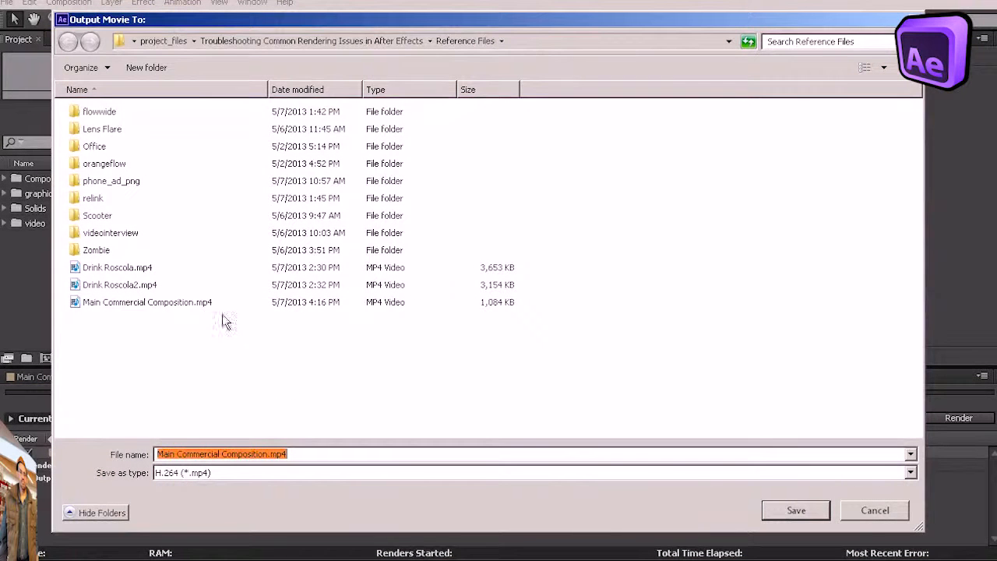
{"action": "left_click", "coordinate": [185, 305]}
{"action": "left_click", "coordinate": [276, 456]}
{"action": "left_click", "coordinate": [268, 455]}
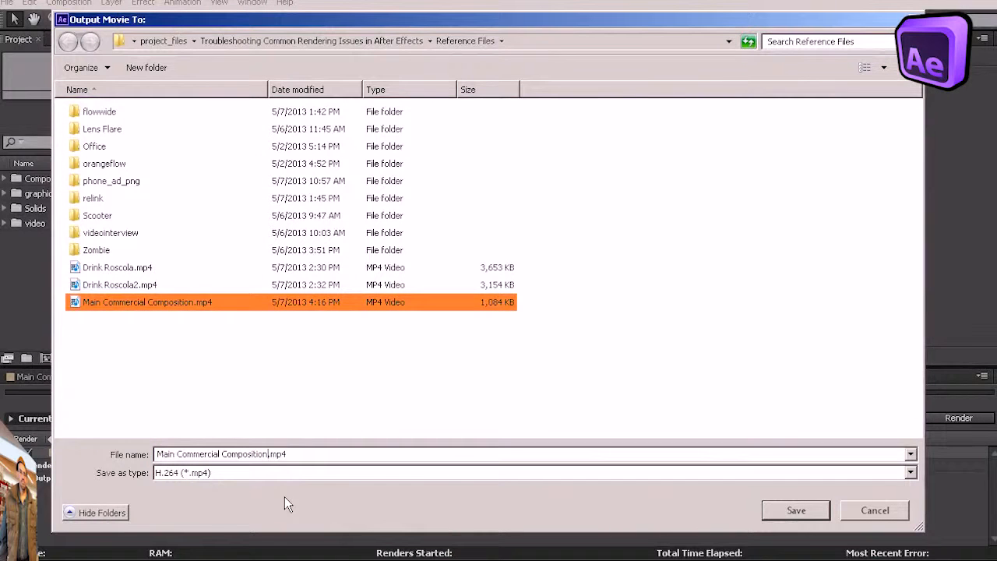
{"action": "type", "text": "2"}
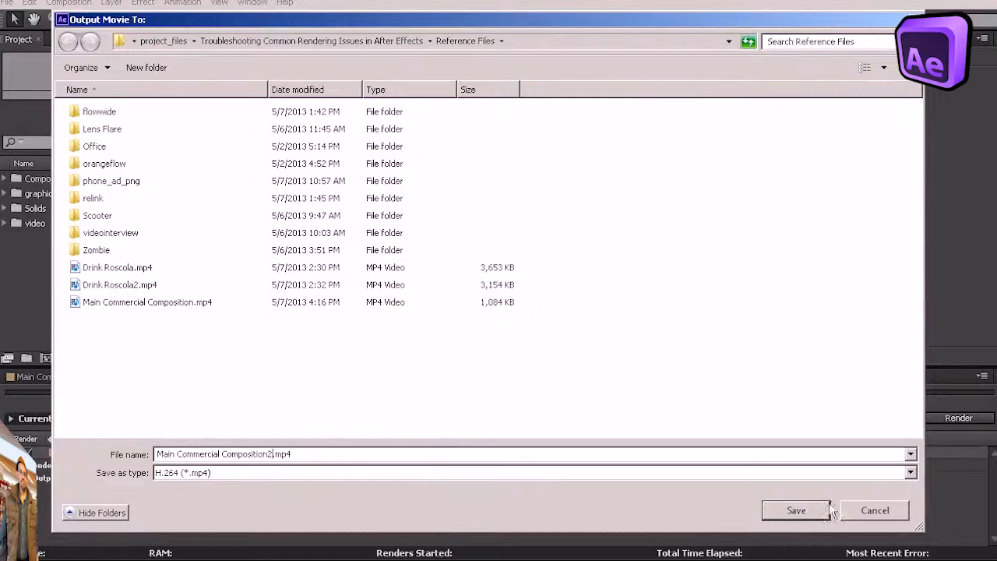
{"action": "left_click", "coordinate": [795, 510]}
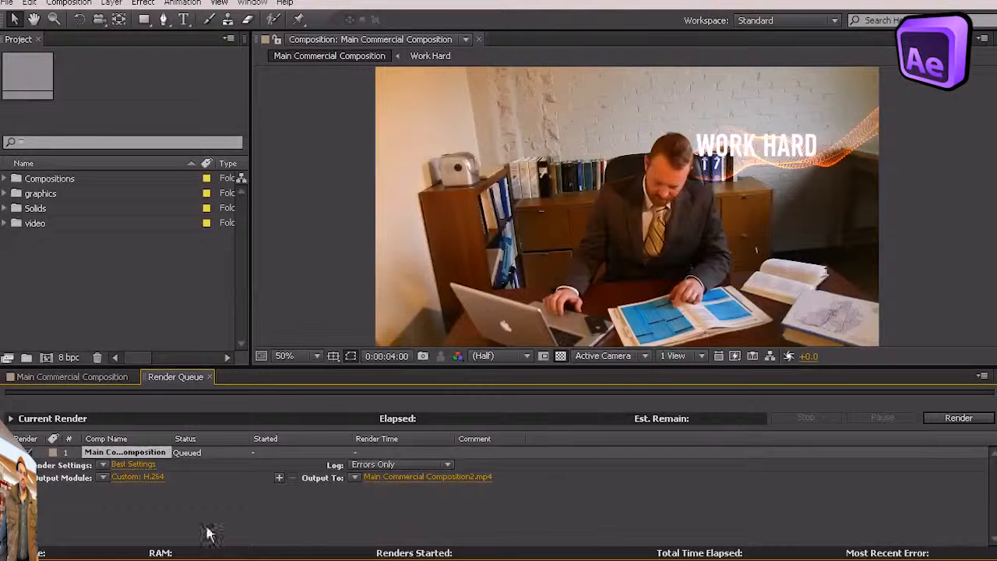
Step: Check the render settings with Time Span on Work Area Only, accept them and render the full work area
{"action": "left_click", "coordinate": [128, 466]}
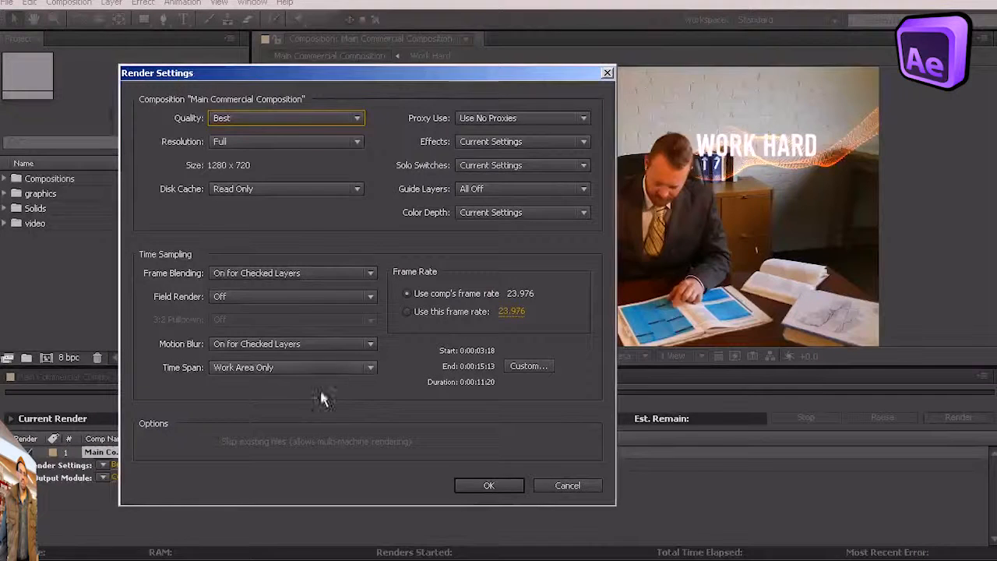
{"action": "left_click", "coordinate": [489, 484]}
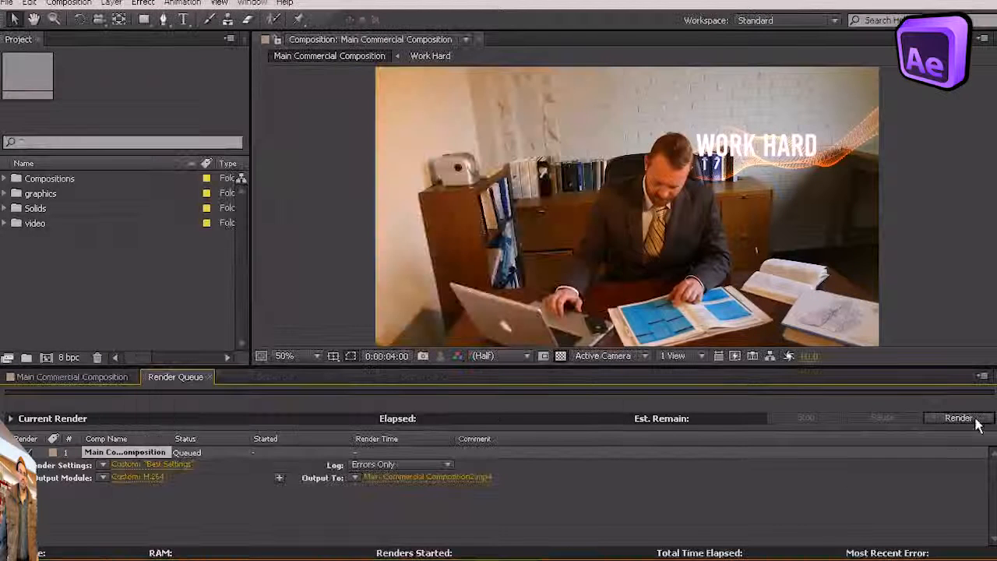
{"action": "left_click", "coordinate": [958, 418]}
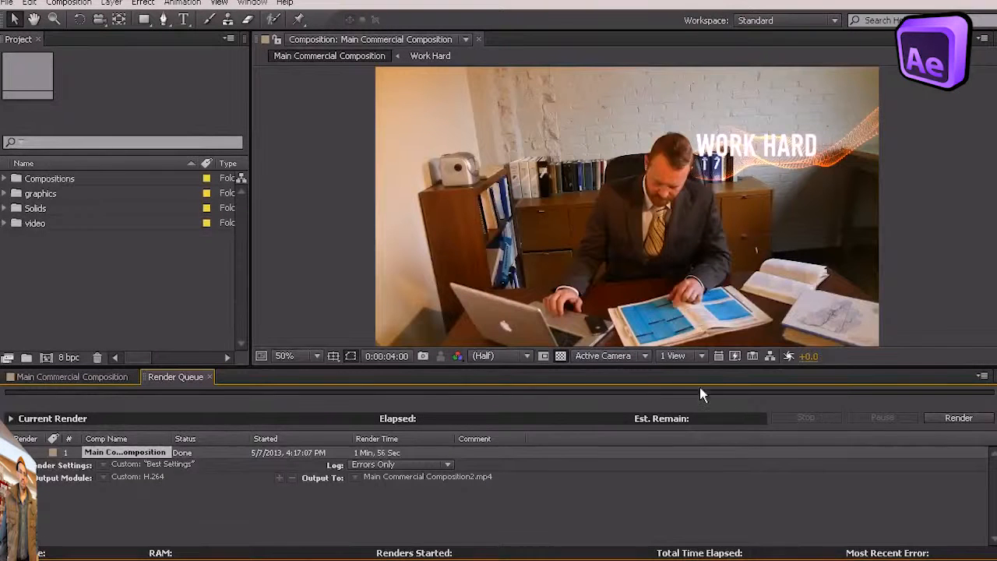
Step: Add Main Commercial Composition to the render queue as a second item
{"action": "left_click", "coordinate": [53, 380]}
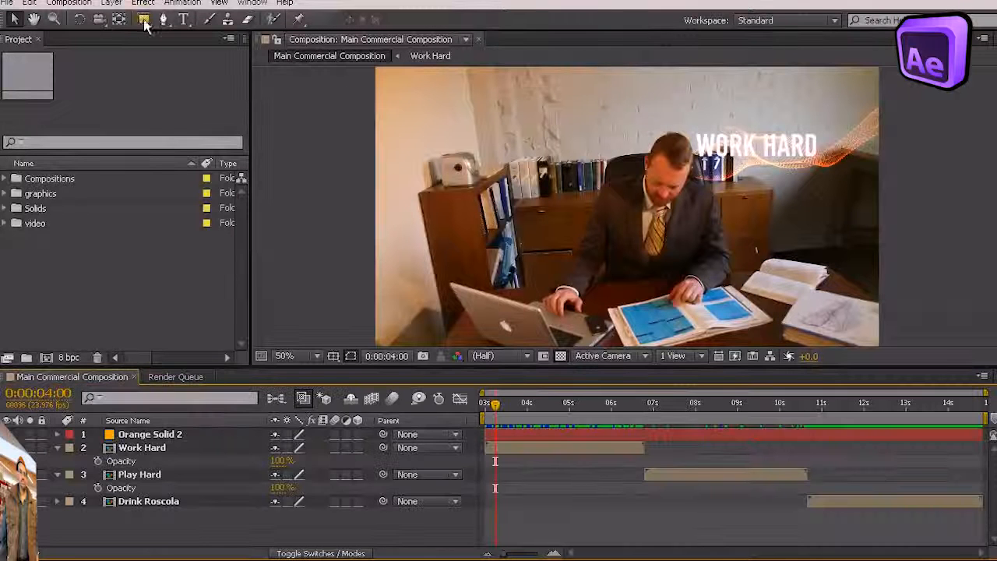
{"action": "left_click", "coordinate": [69, 3]}
{"action": "left_click", "coordinate": [62, 102]}
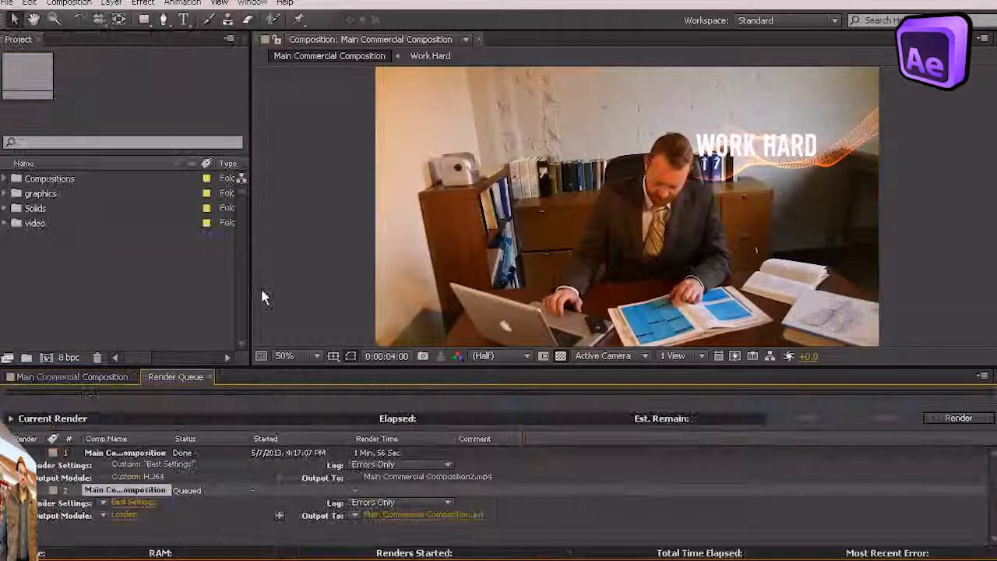
Step: Try custom frame rates of 0.1 and 15 in the second item's render settings, restore Use comp's frame rate and accept
{"action": "left_click", "coordinate": [131, 503]}
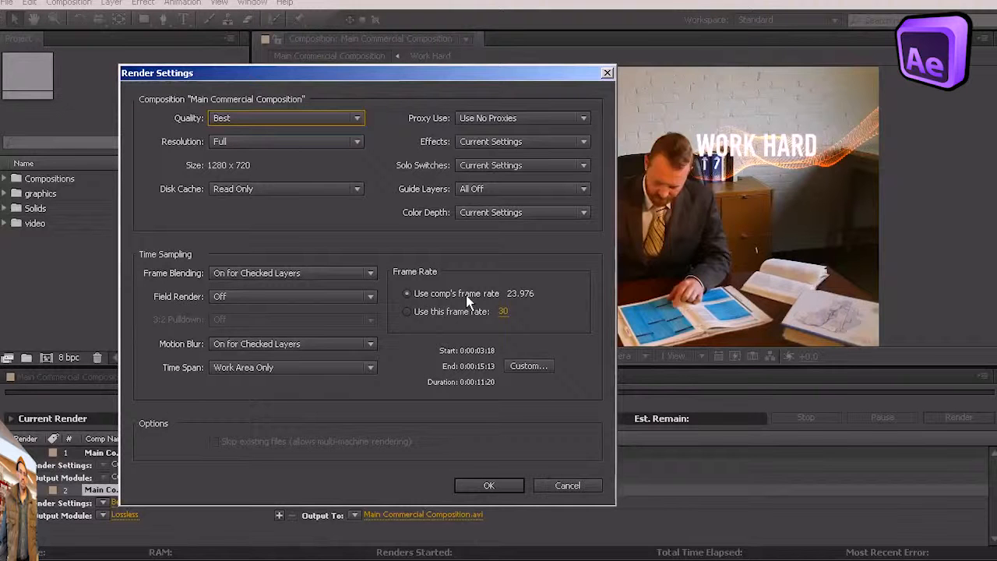
{"action": "left_click", "coordinate": [406, 311]}
{"action": "left_click_drag", "start_coordinate": [503, 312], "coordinate": [387, 328]}
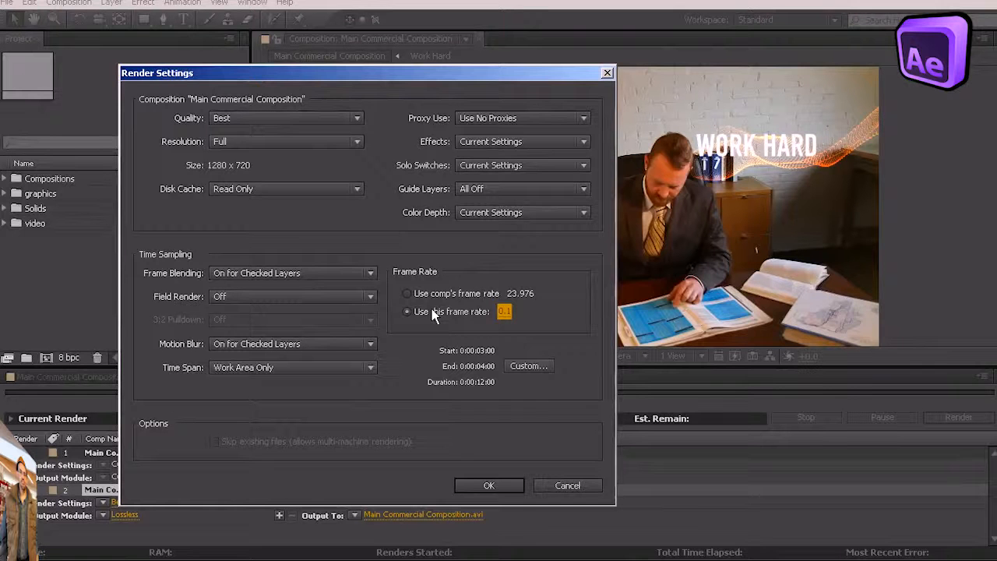
{"action": "left_click_drag", "start_coordinate": [504, 312], "coordinate": [520, 315]}
{"action": "left_click", "coordinate": [411, 294]}
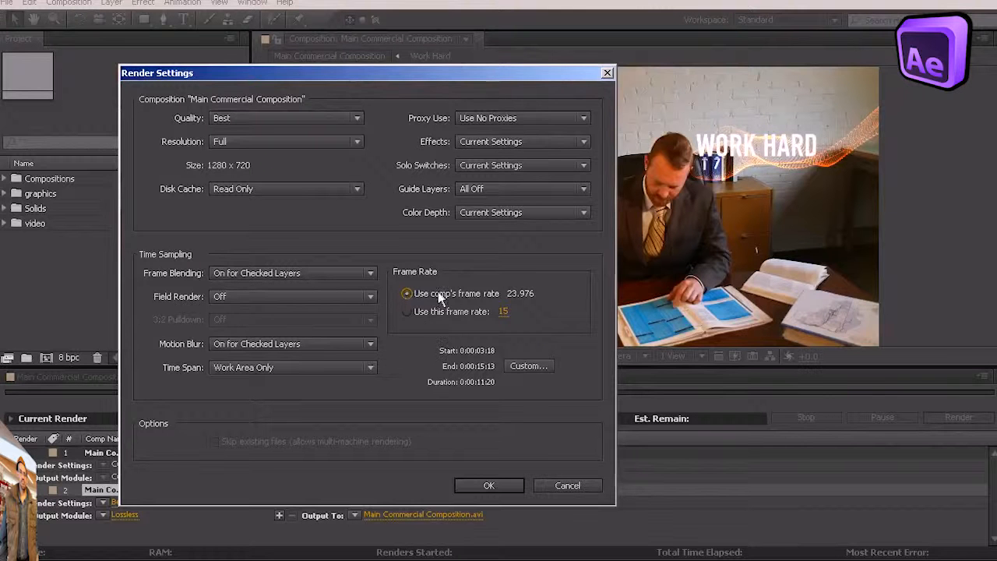
{"action": "left_click", "coordinate": [481, 484]}
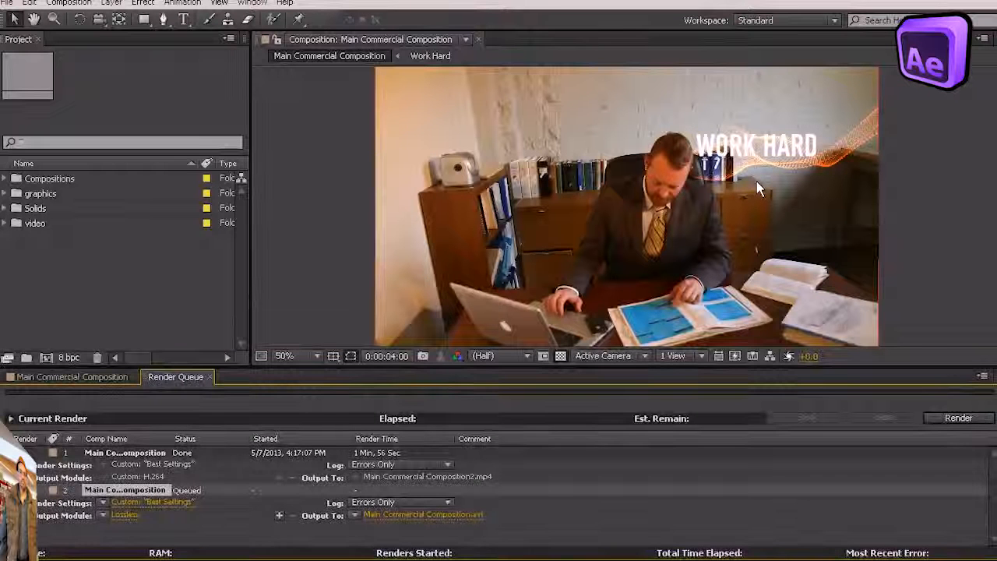
Step: Return to Main Commercial Composition and step through the cut from Play Hard to Drink Roscola at 0:00:11:10
{"action": "left_click", "coordinate": [103, 377]}
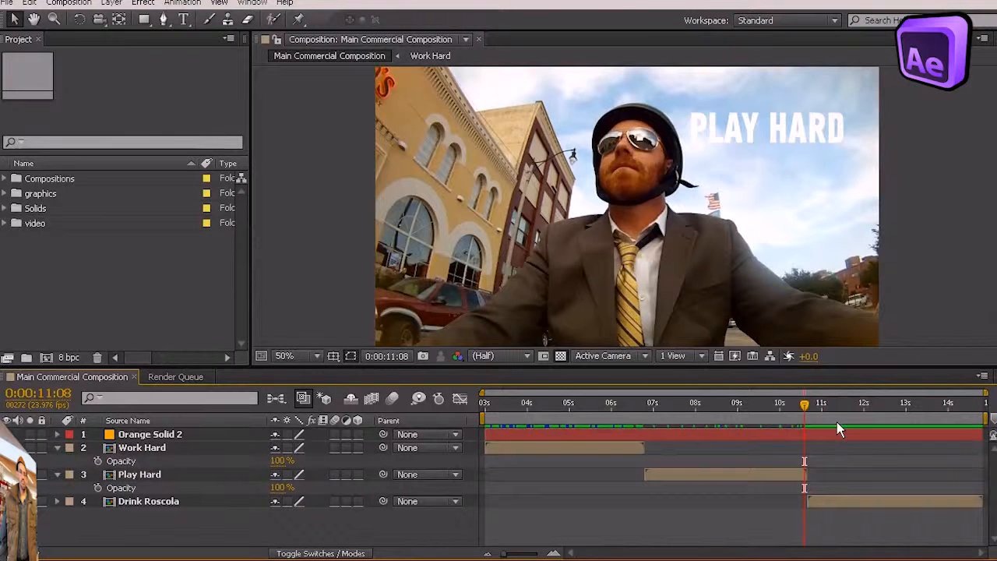
{"action": "key", "text": "Page_Down"}
{"action": "key", "text": "Page_Down"}
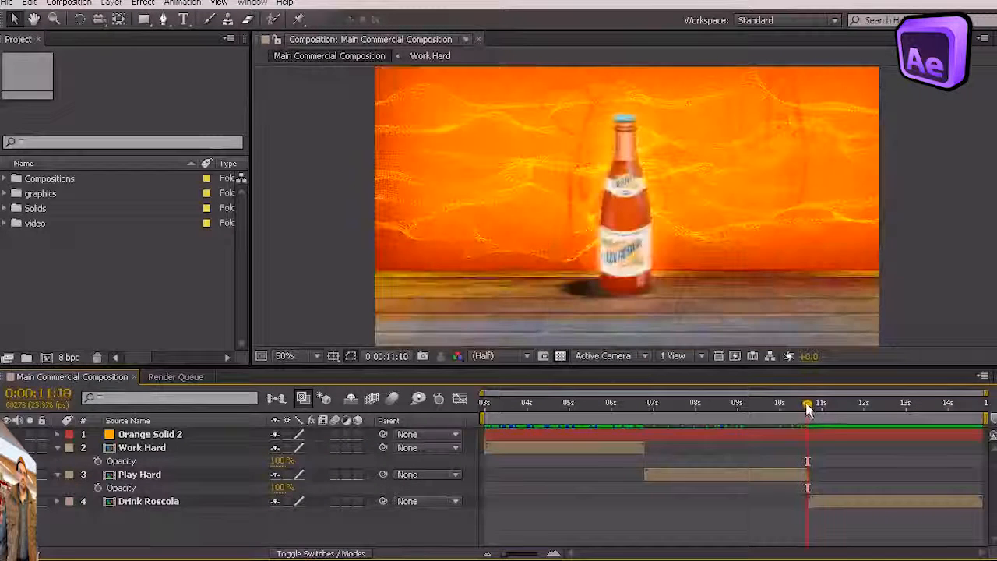